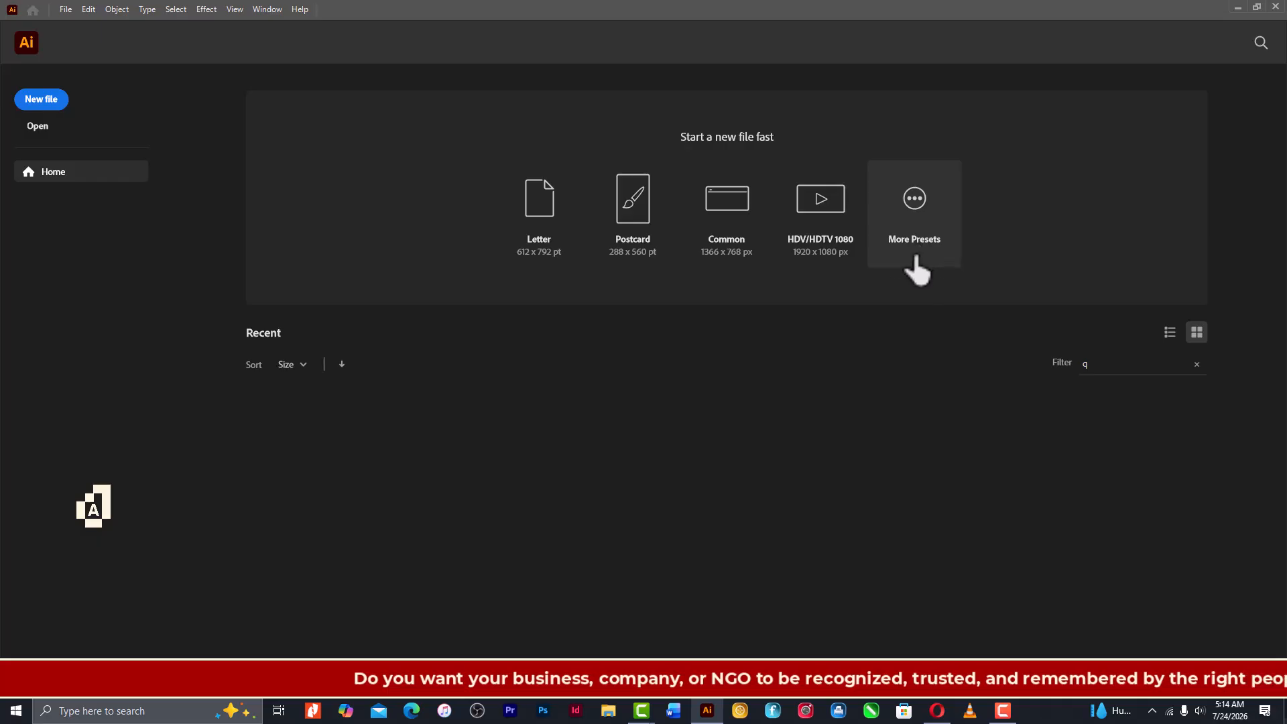
- Create a new 1000 x 1000 pt document from the recent custom preset
left_click(916, 258)
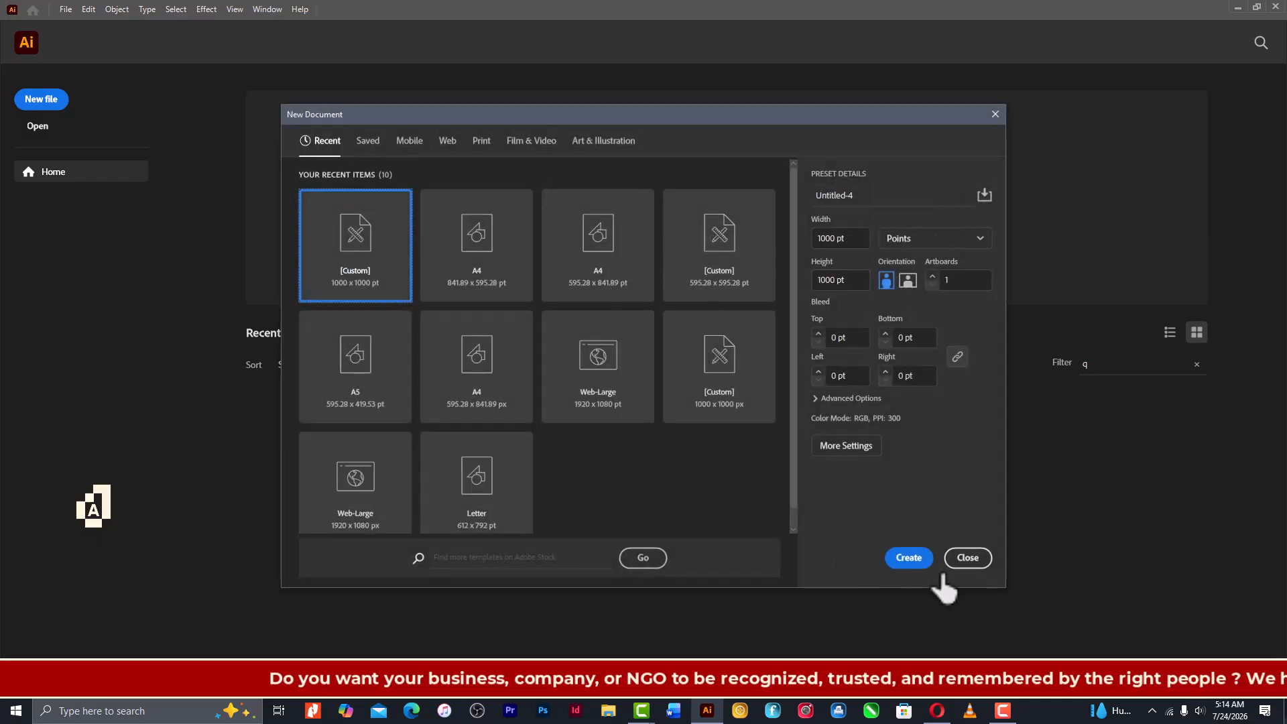
left_click(918, 563)
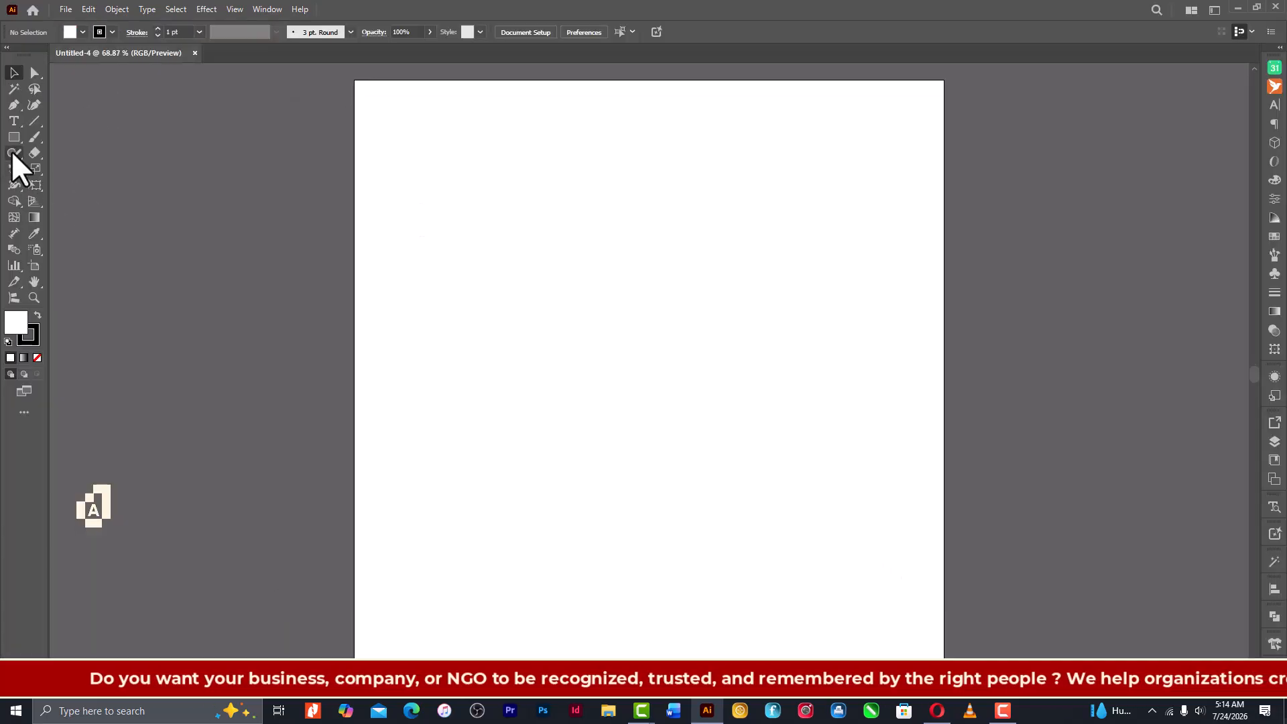
- Create a rectangle 423.9042 pt wide and 261.7707 pt high on the artboard
left_click(13, 138)
left_click(517, 288)
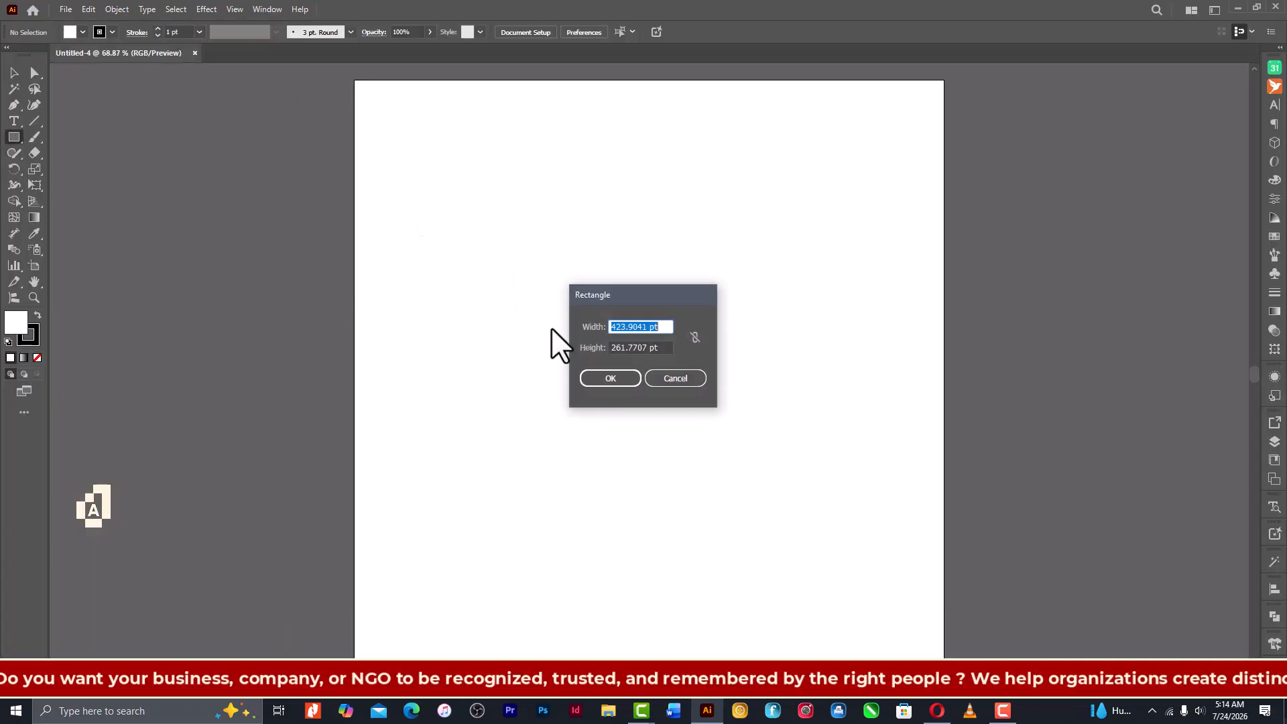
left_click(649, 325)
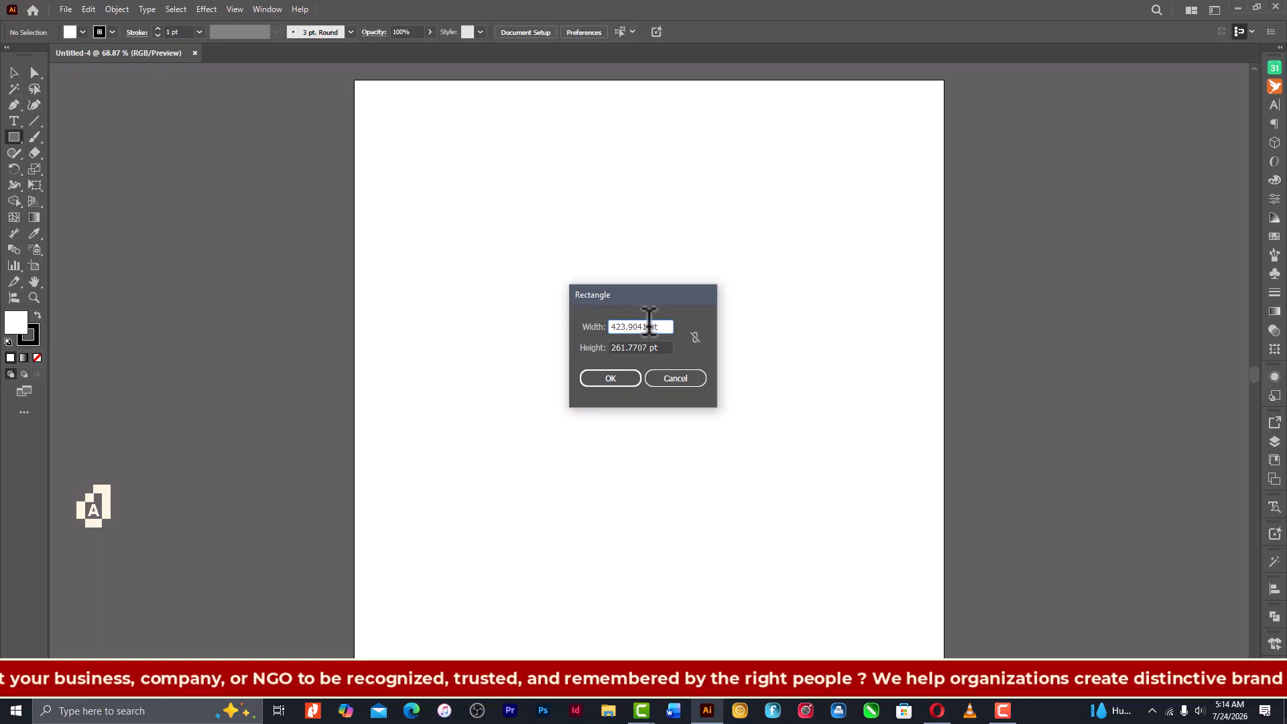
left_click_drag(649, 325, 535, 327)
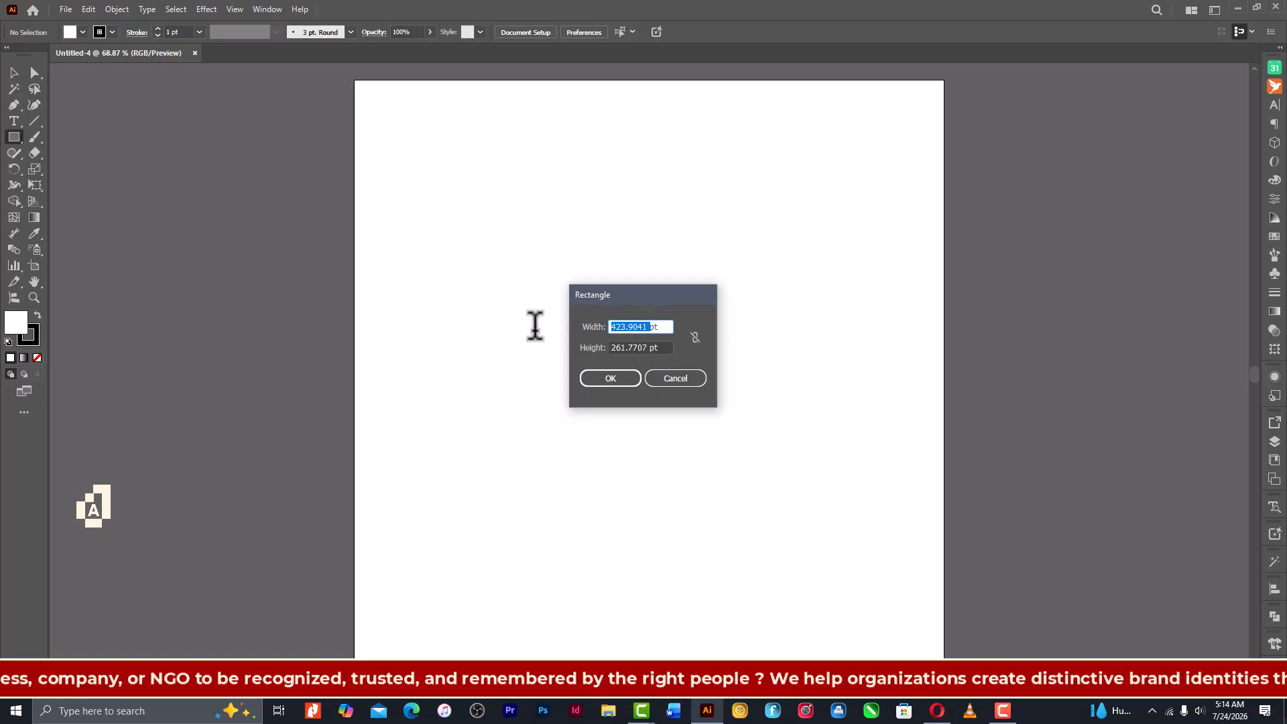
type("423")
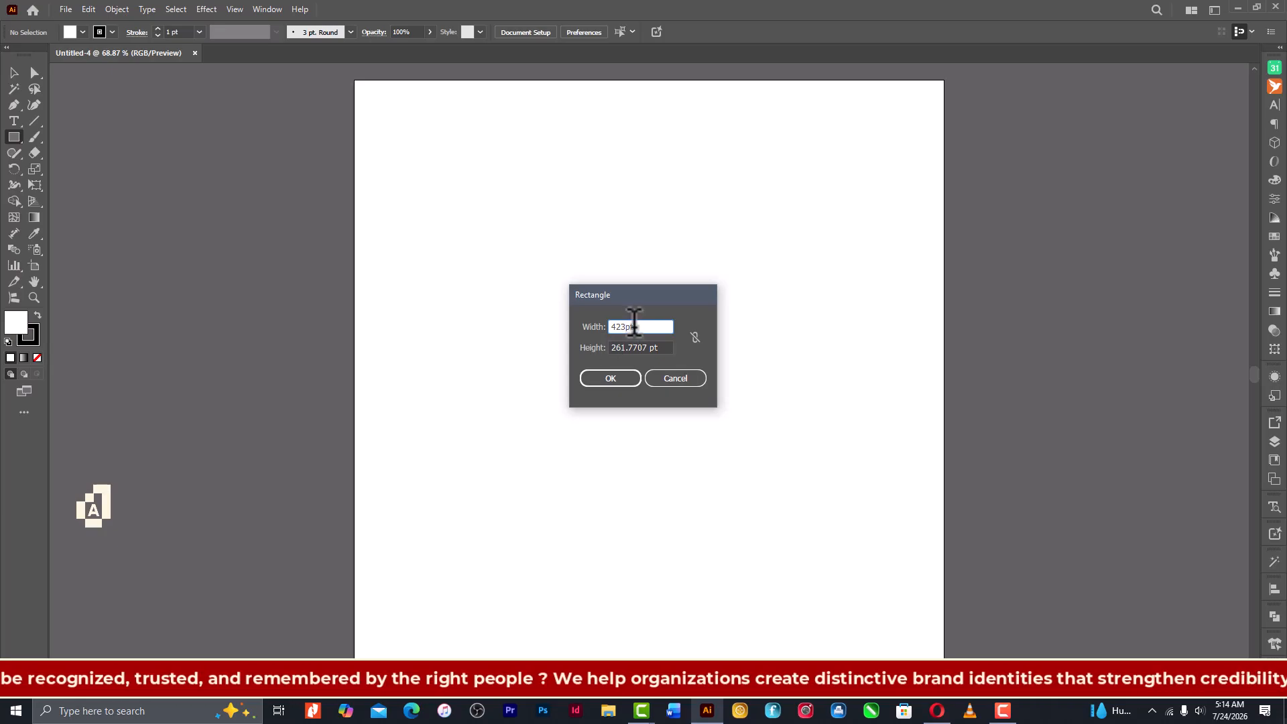
type(".9")
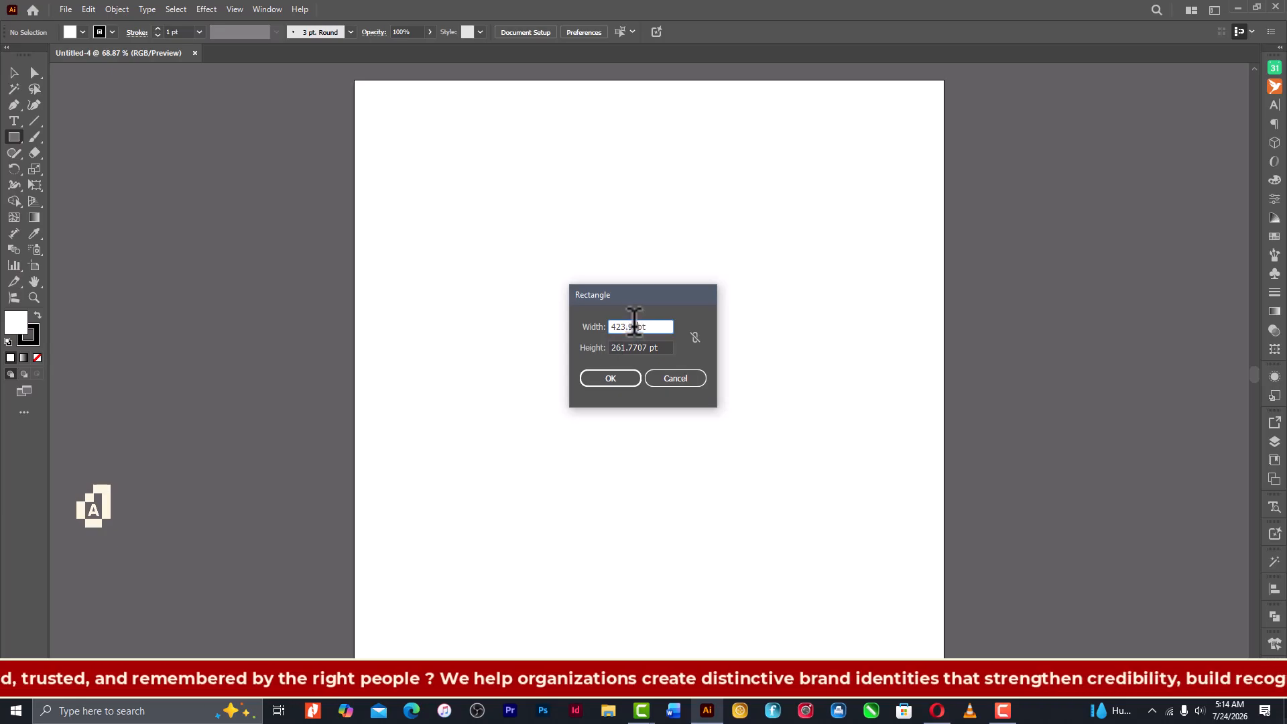
type("042")
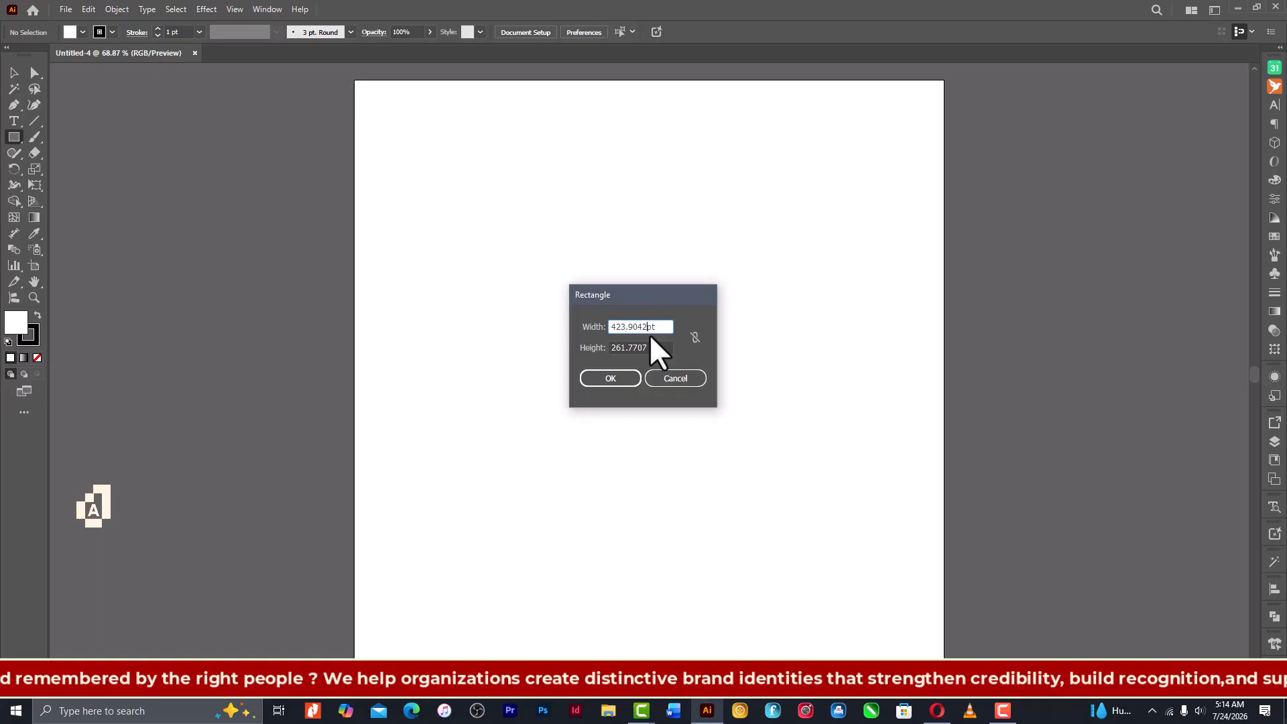
key("Tab")
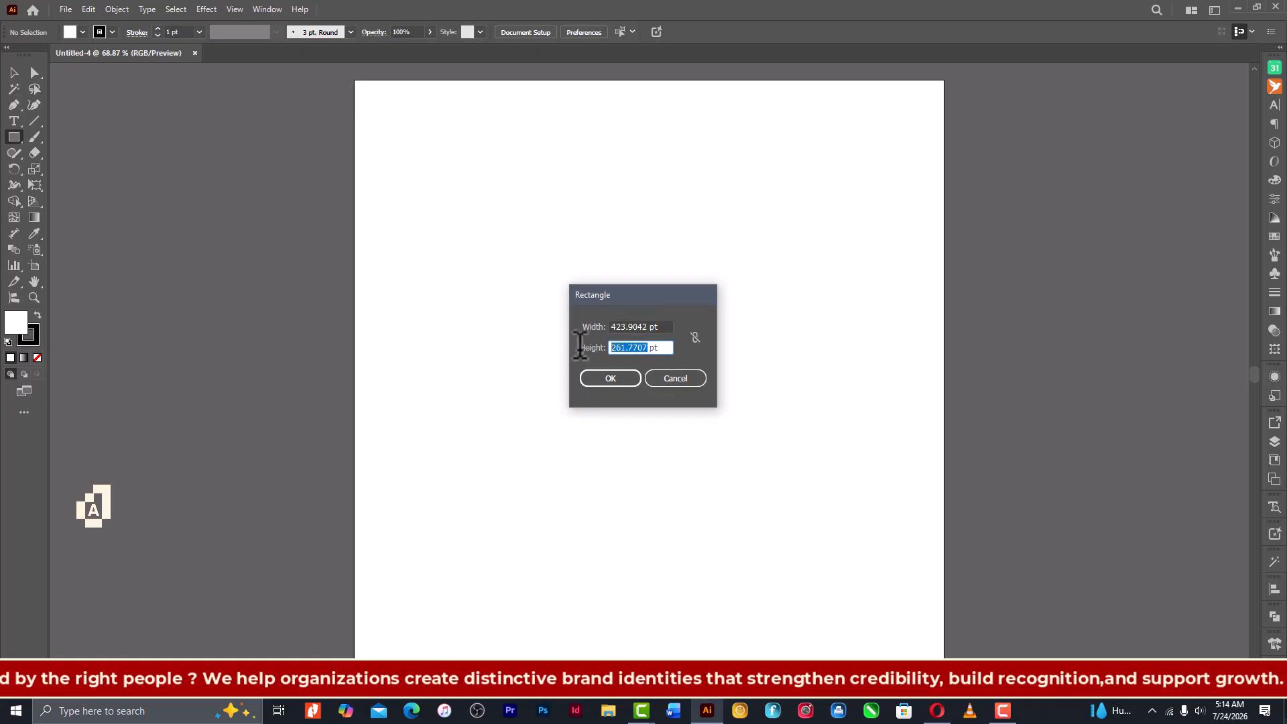
type("25")
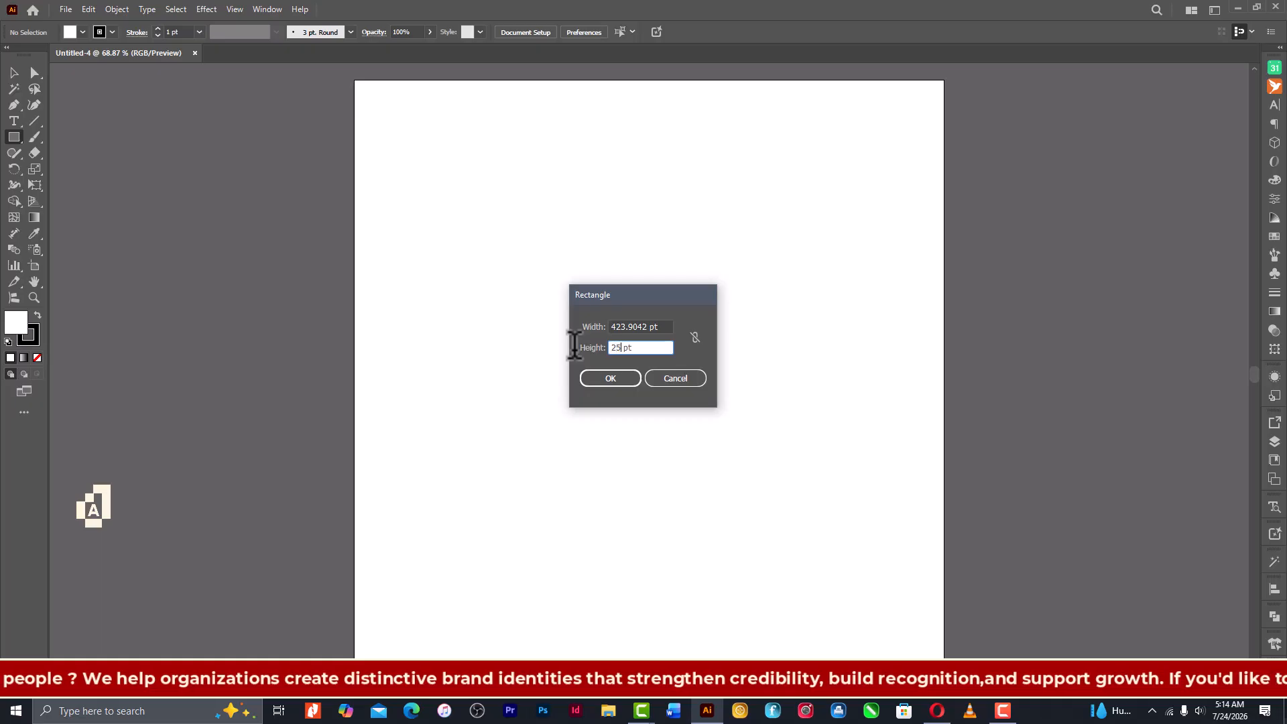
key("BackSpace")
type("6")
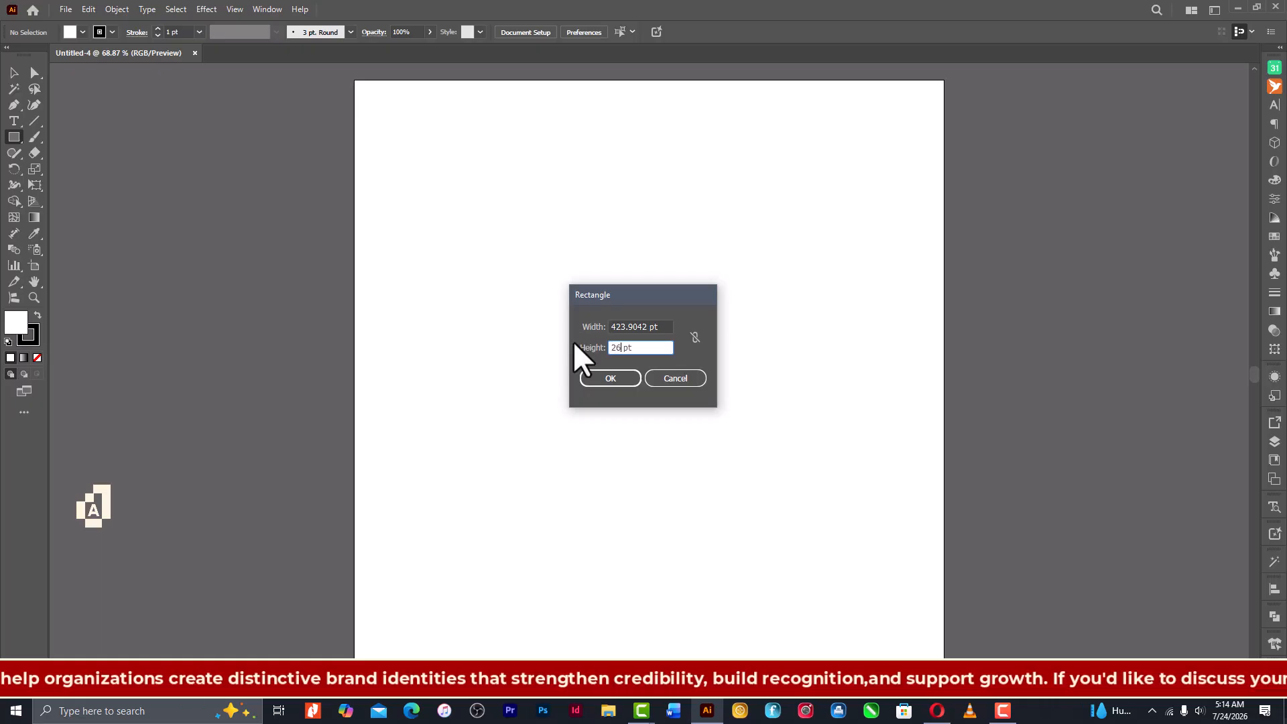
type("1")
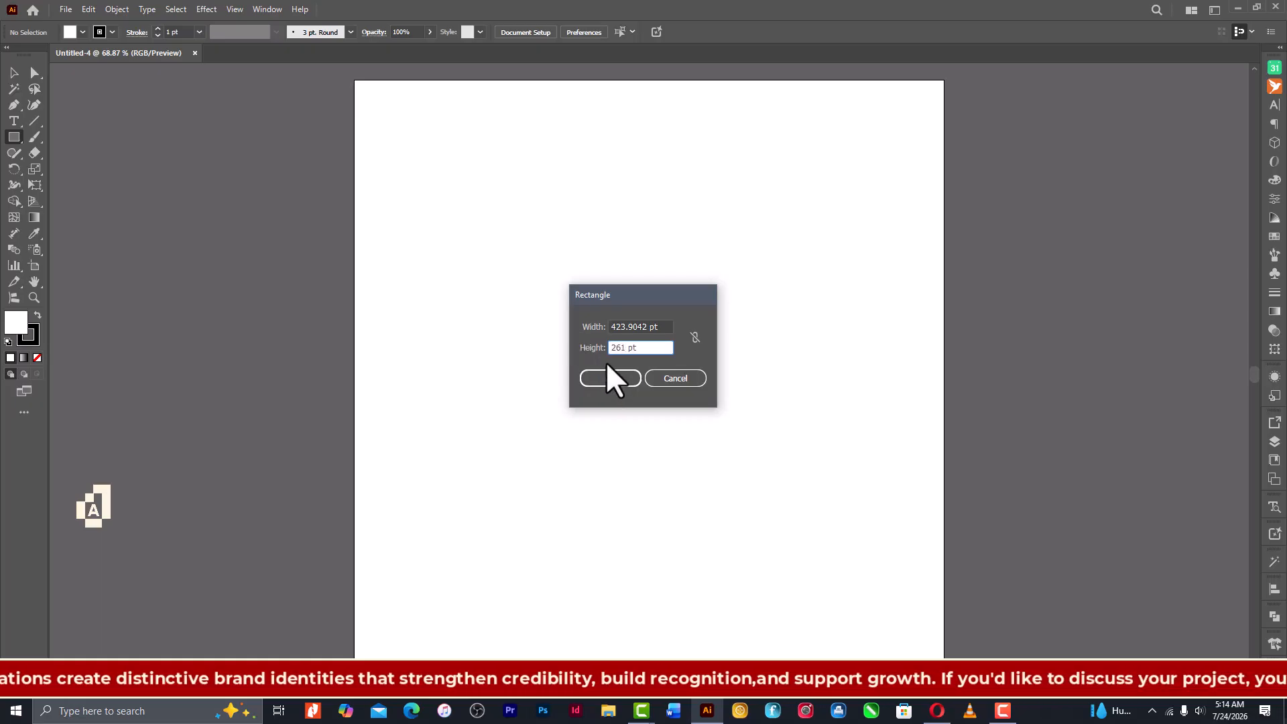
type(".")
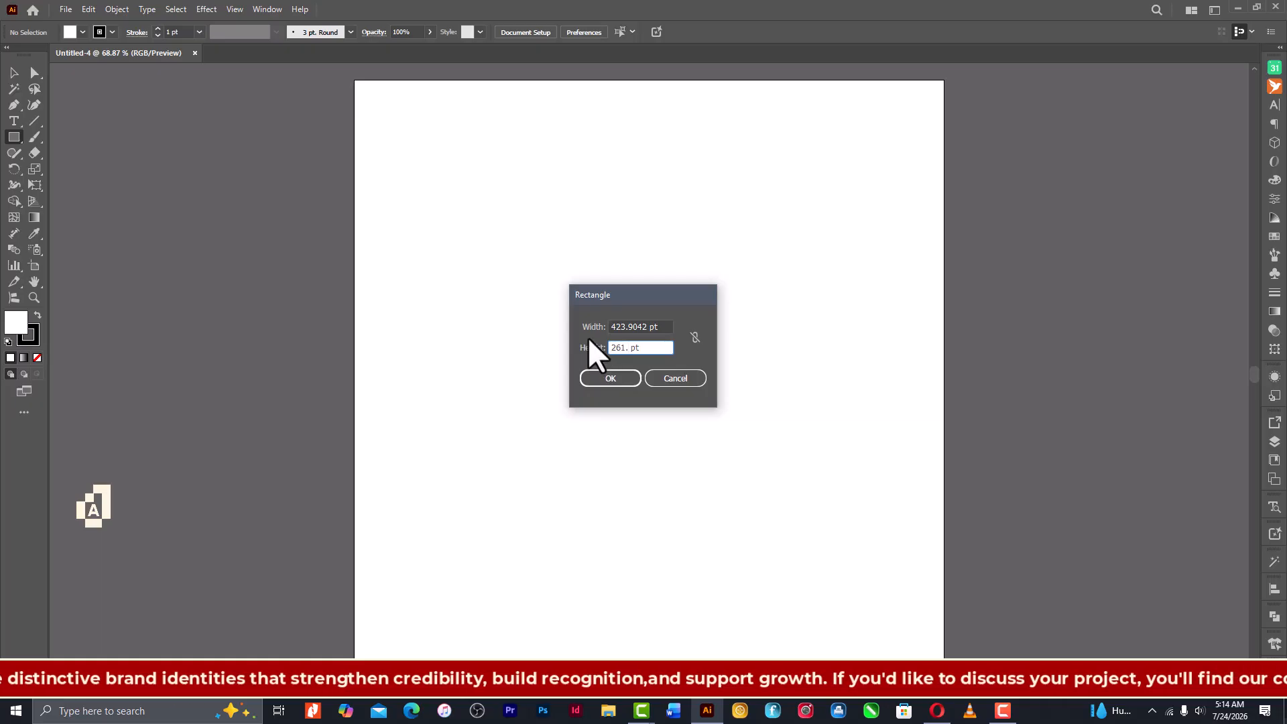
type("77")
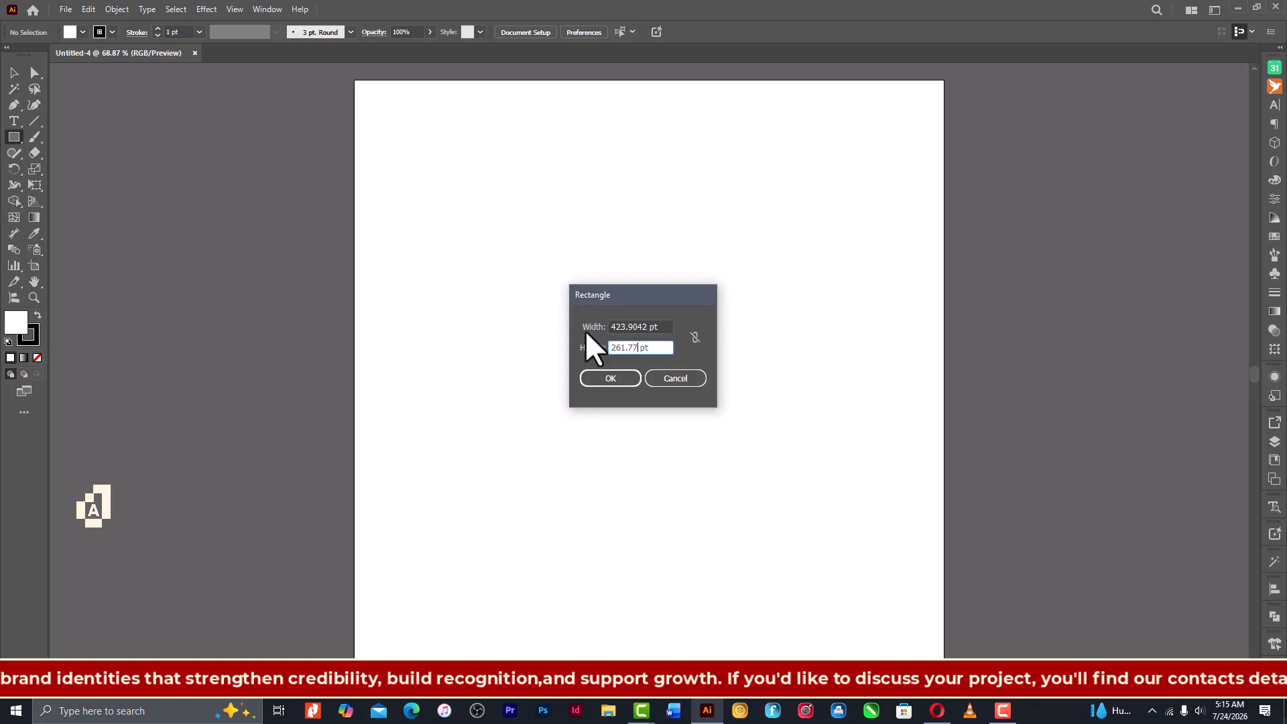
type("07")
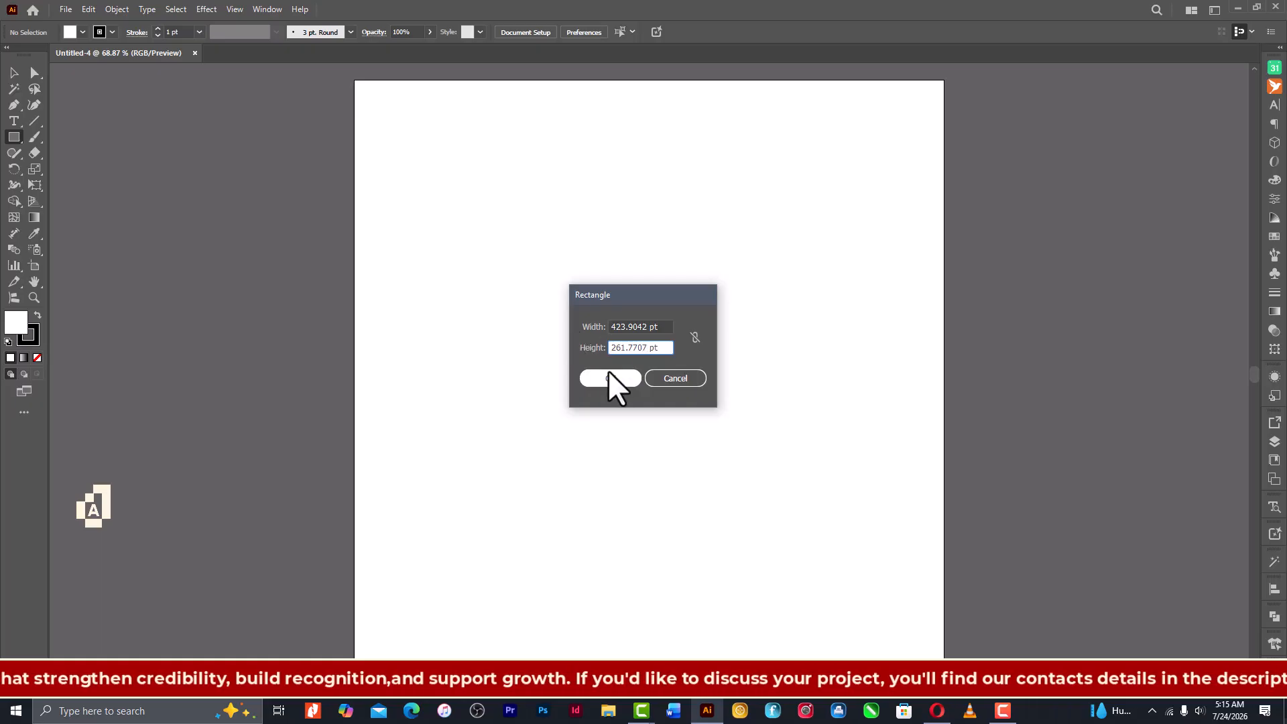
left_click(611, 379)
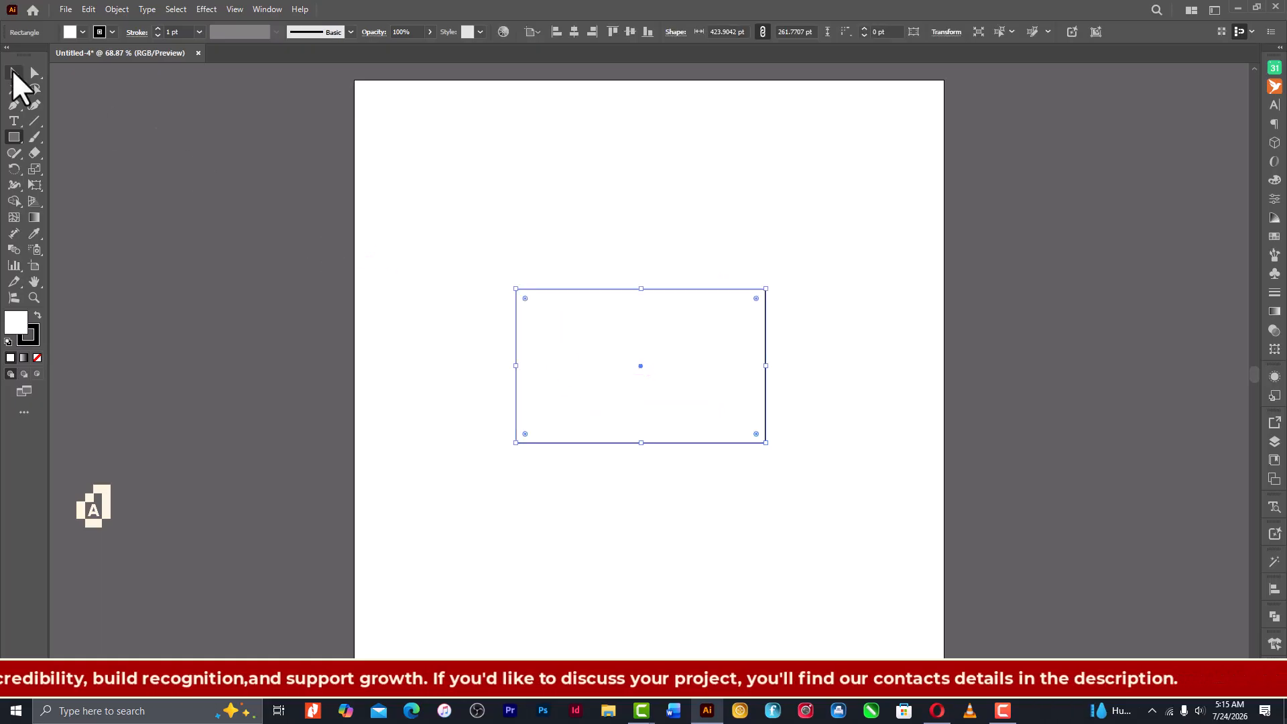
- Center the rectangle horizontally and vertically on the artboard, then deselect it
left_click(14, 71)
left_click(574, 32)
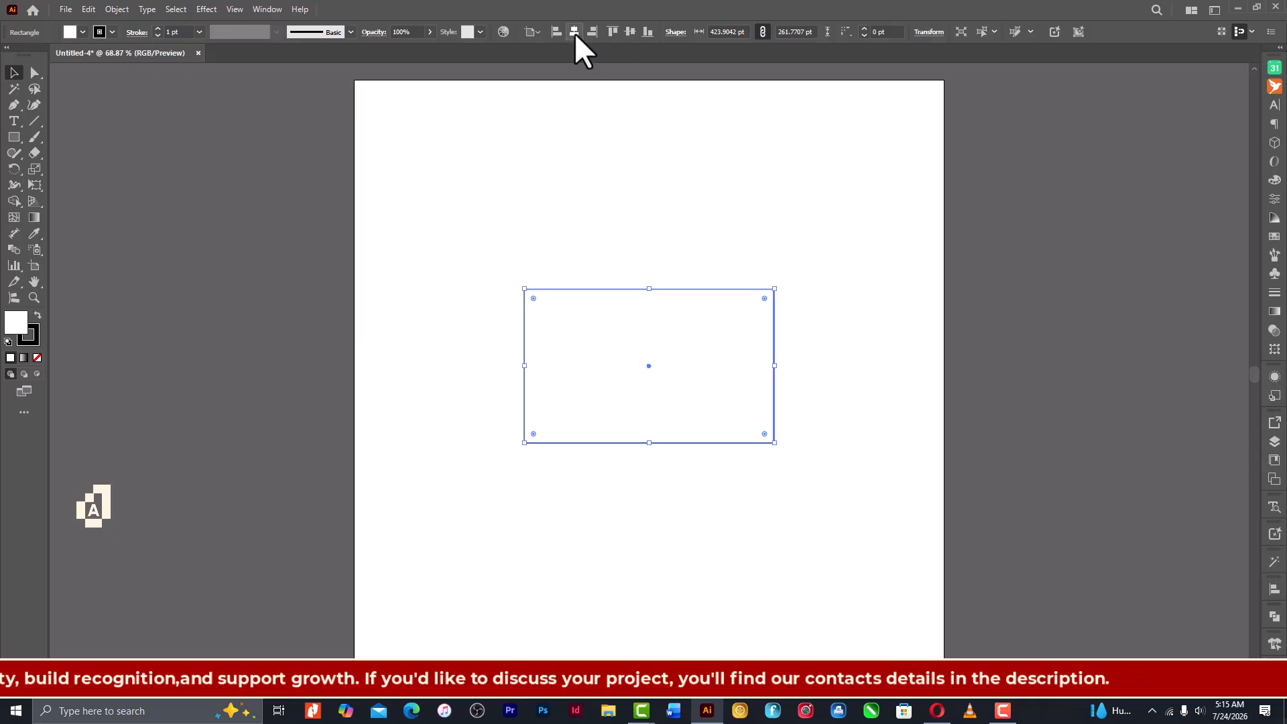
left_click(630, 32)
left_click(682, 213)
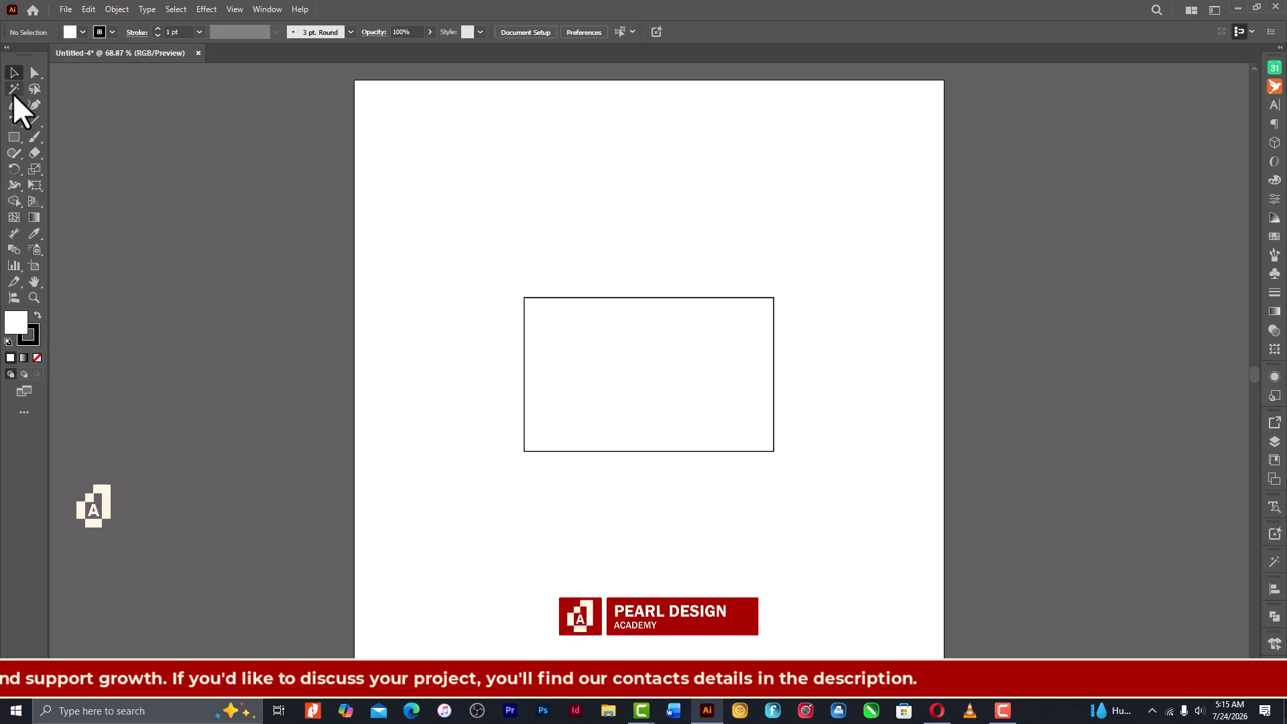
- Swap the rectangle's fill and stroke colors to give it a black fill and white stroke
left_click(14, 120)
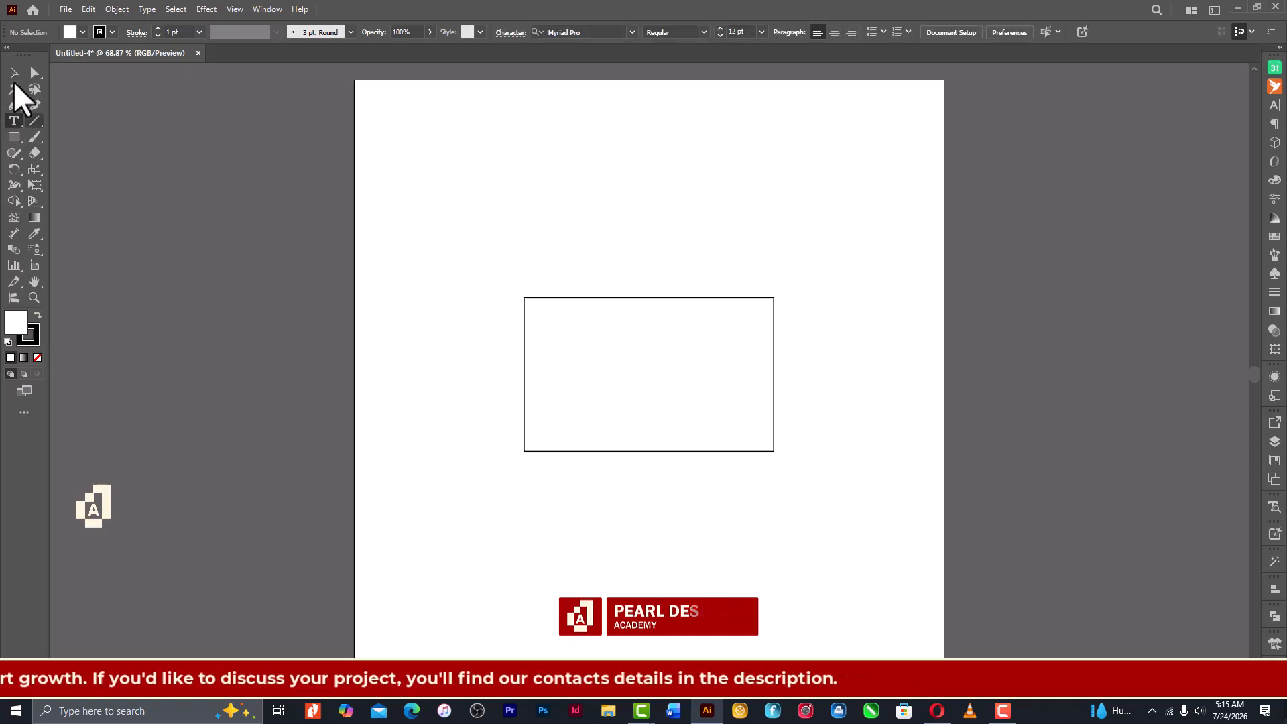
left_click(14, 74)
left_click_drag(528, 264, 660, 484)
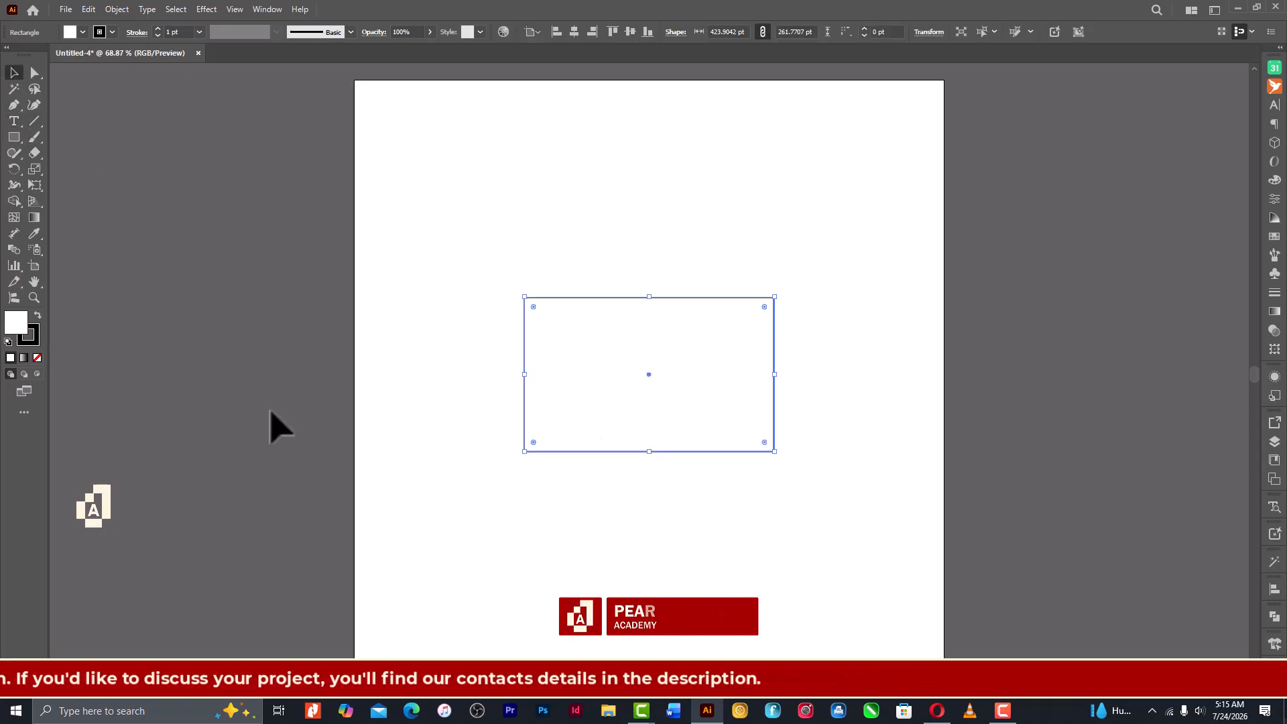
key("shift+x")
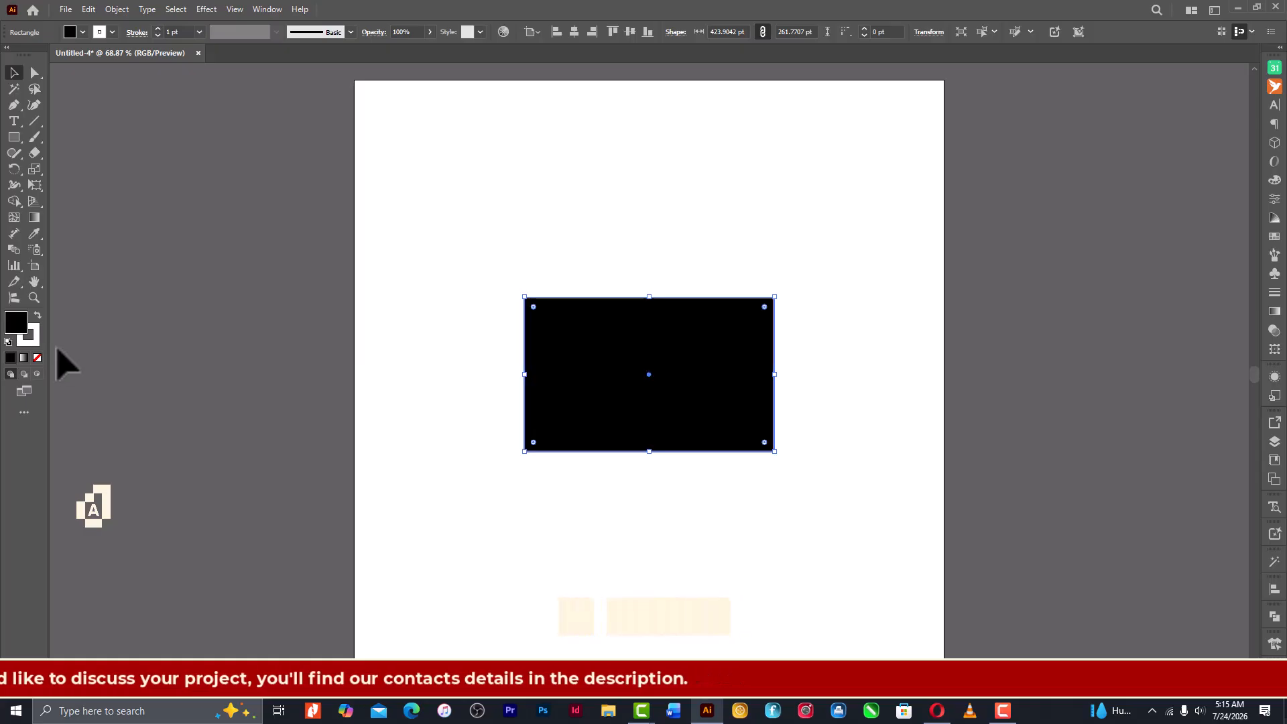
- Split the black rectangle into a grid of 5 rows and 7 columns with the preview enabled
left_click(115, 10)
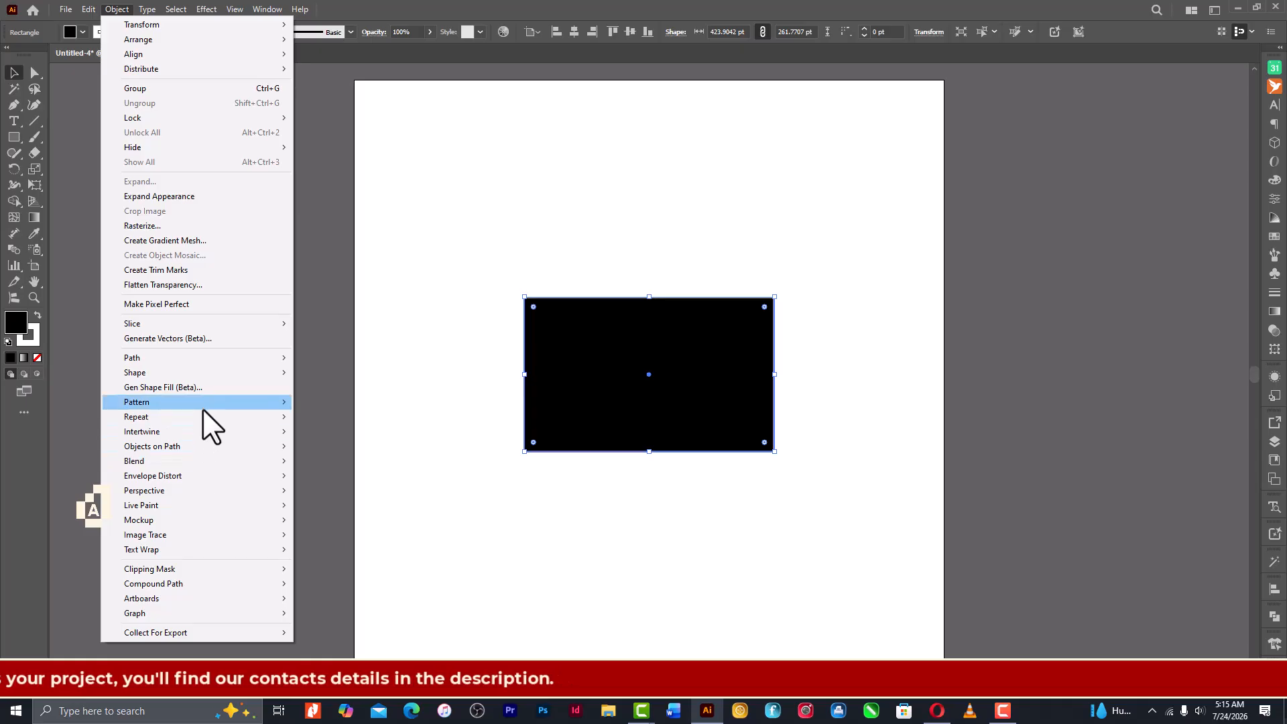
mouse_move(210, 359)
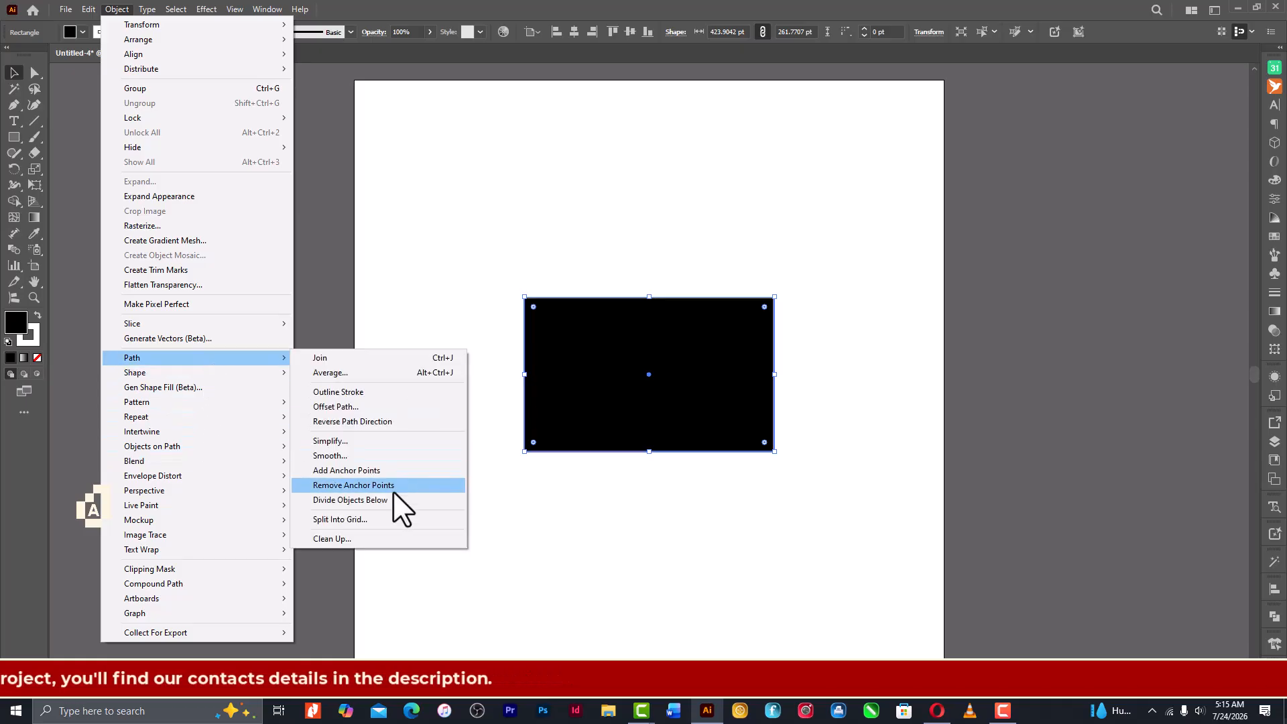
left_click(396, 520)
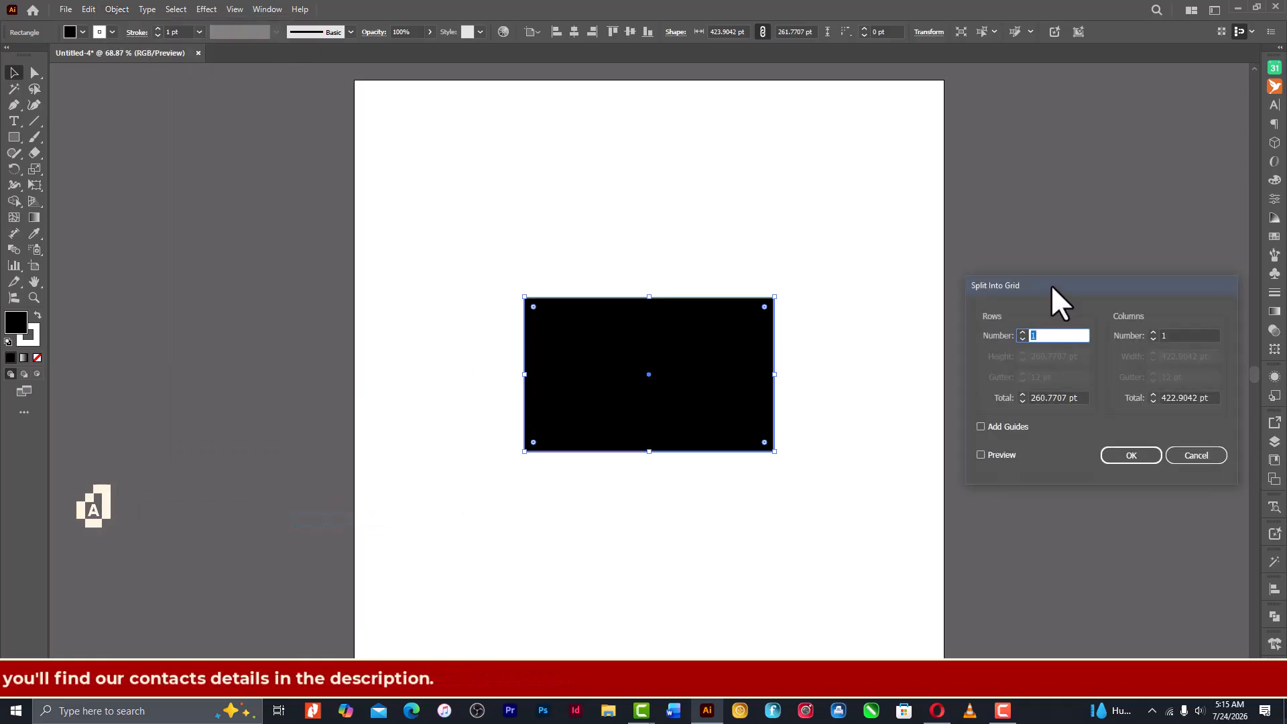
left_click_drag(1051, 284, 935, 244)
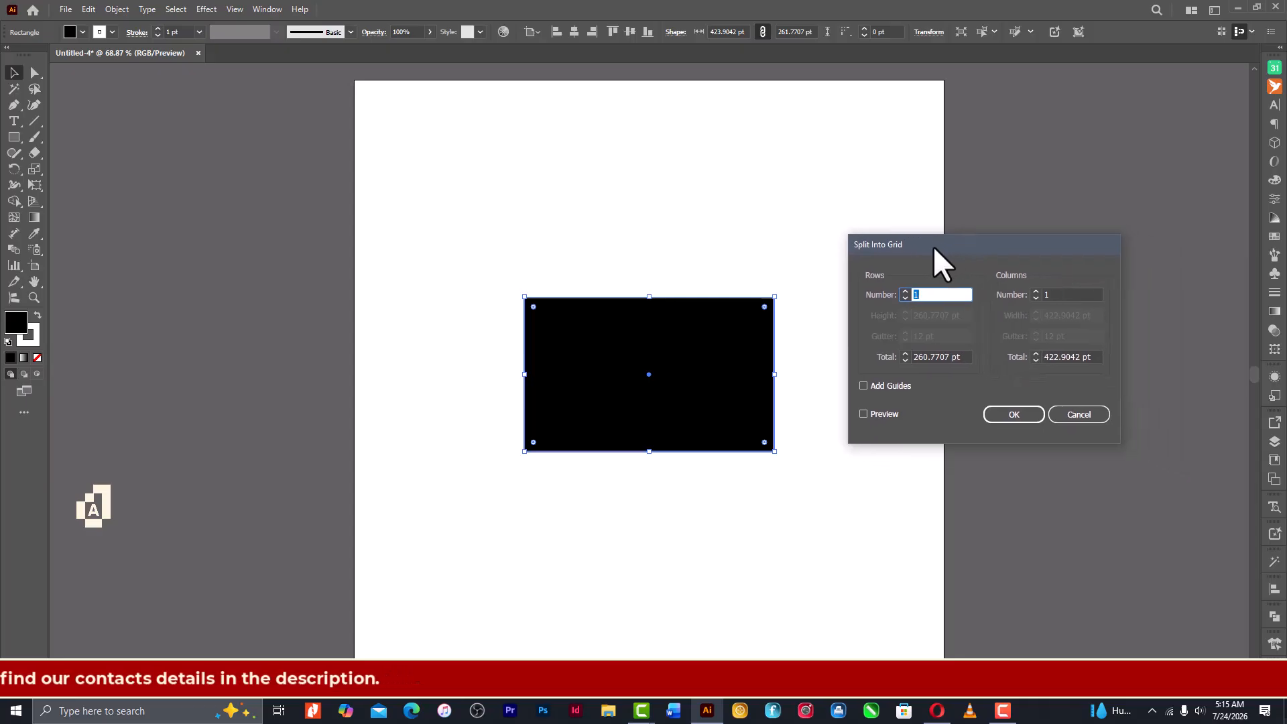
left_click(870, 417)
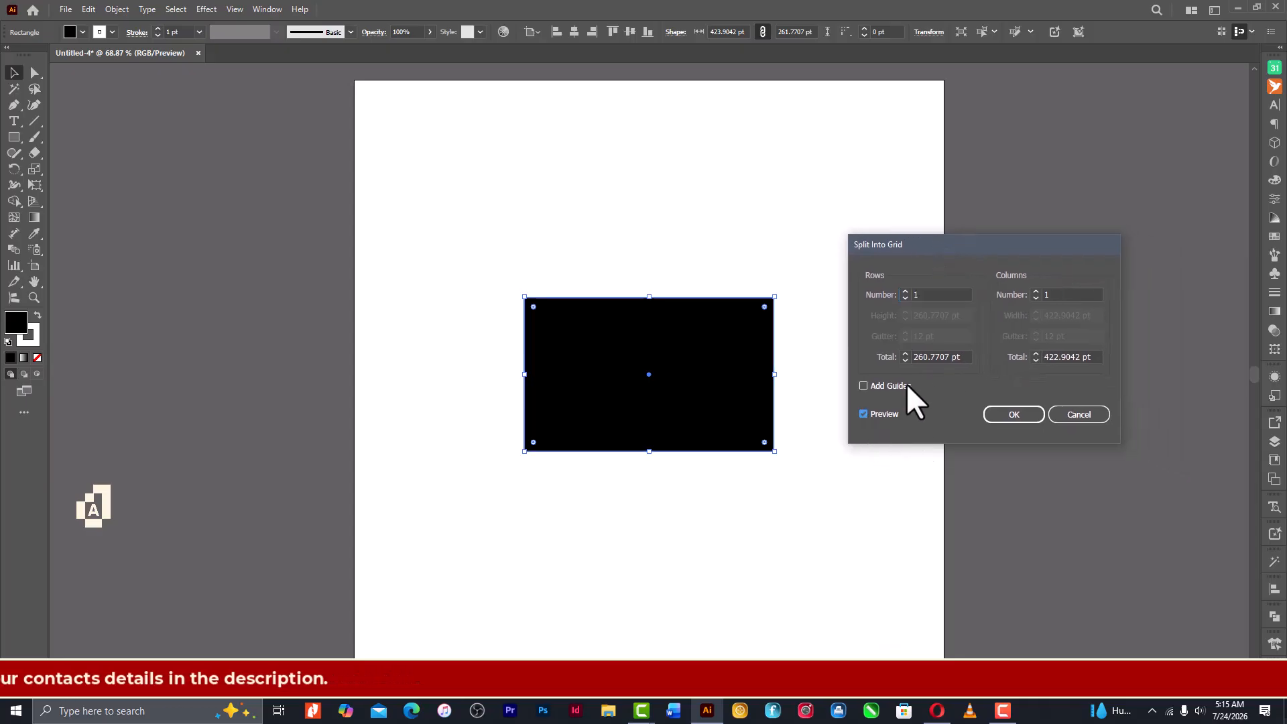
left_click_drag(934, 295, 859, 294)
type("5")
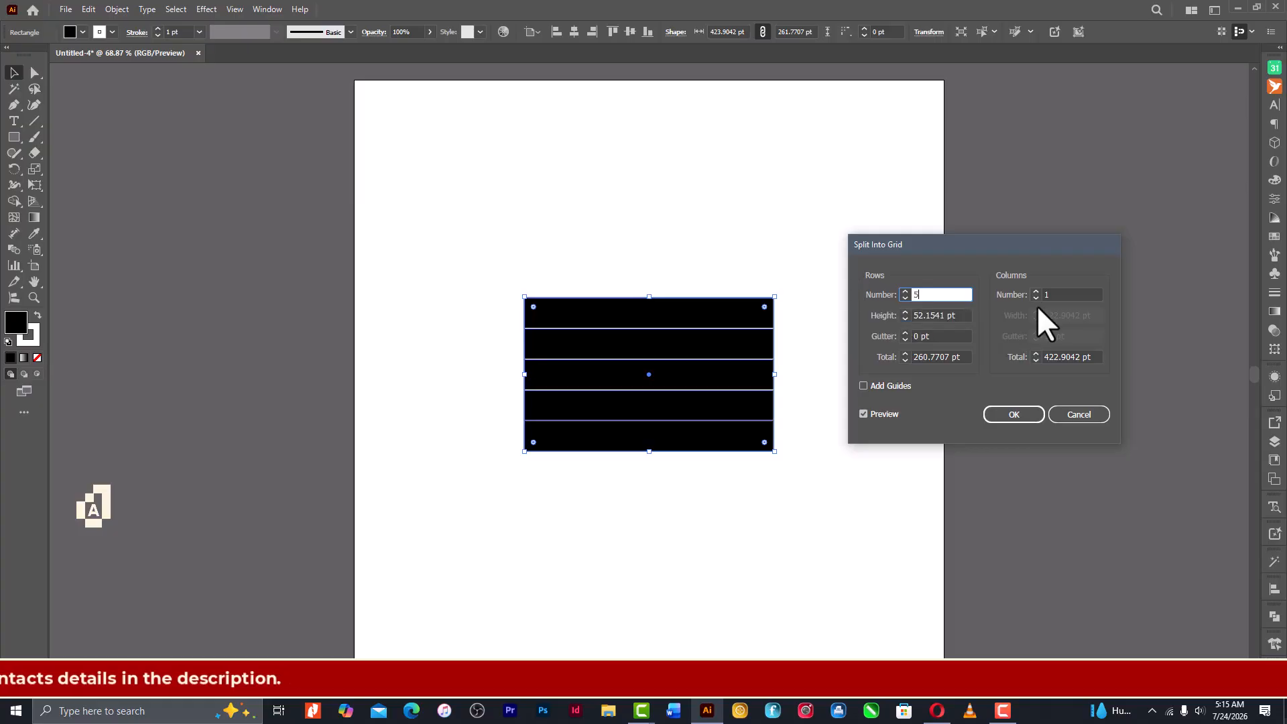
left_click(1061, 294)
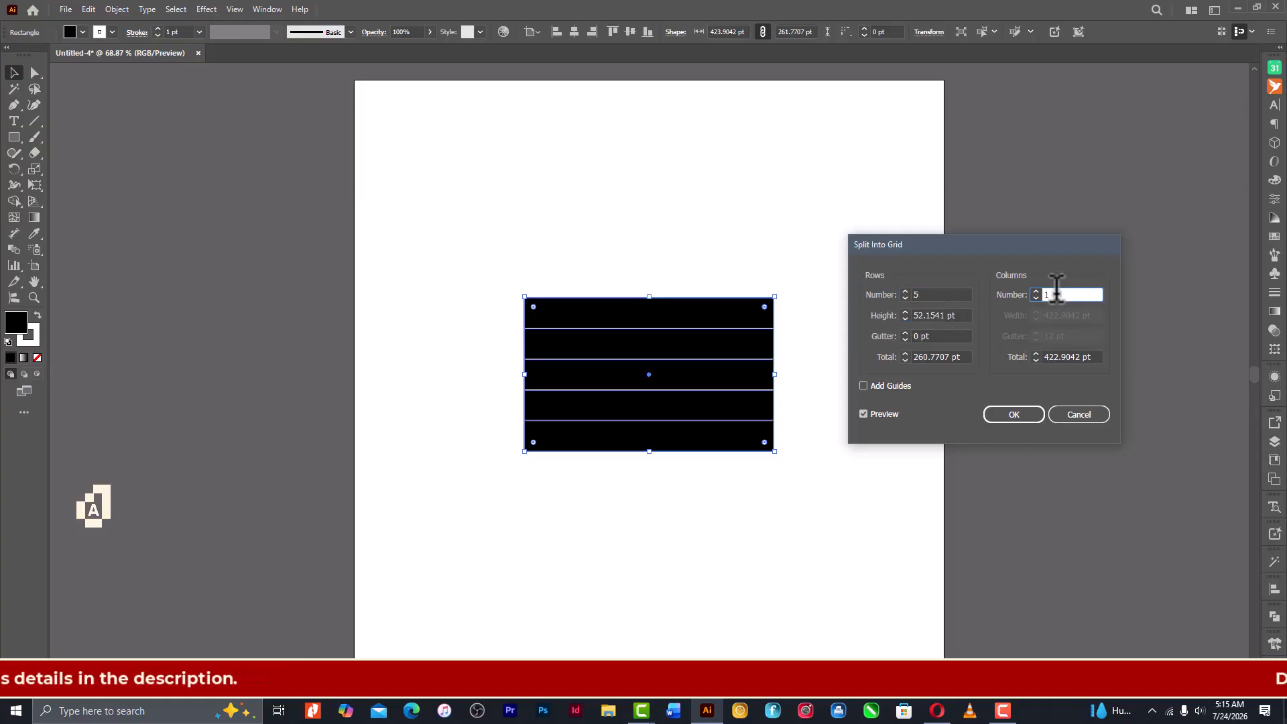
left_click_drag(1052, 289, 1012, 290)
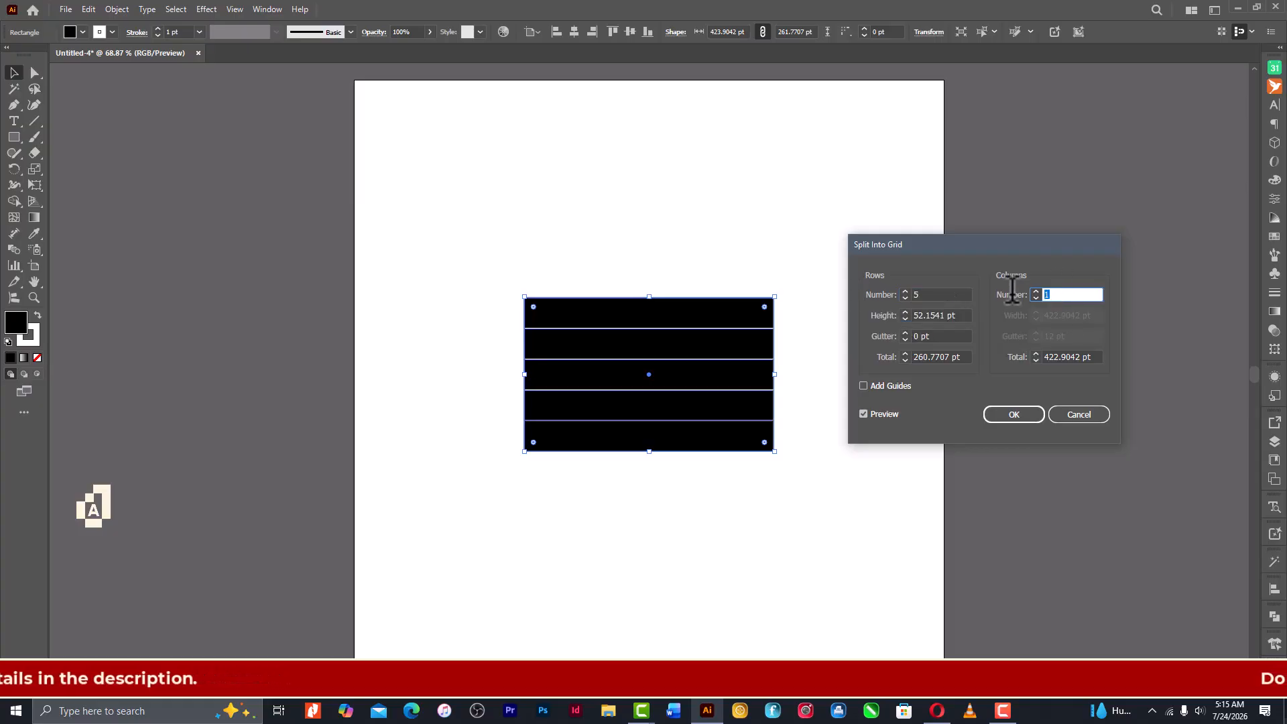
type("7")
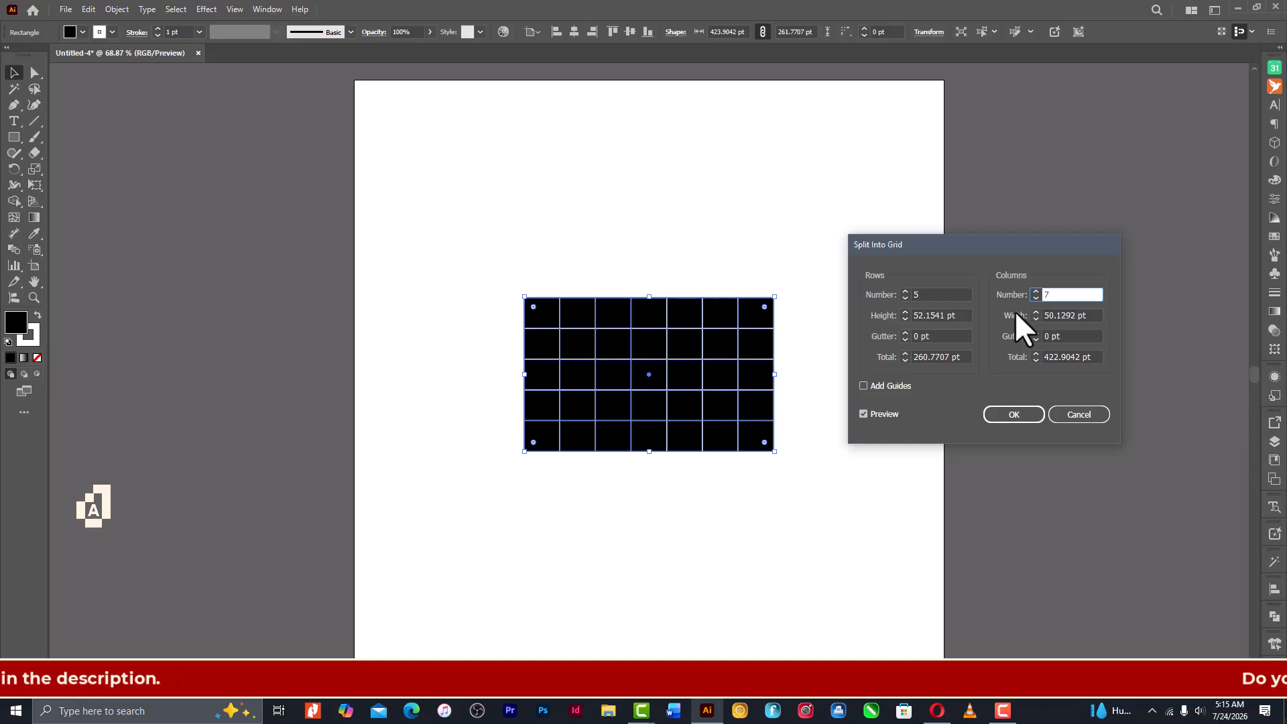
left_click(1019, 413)
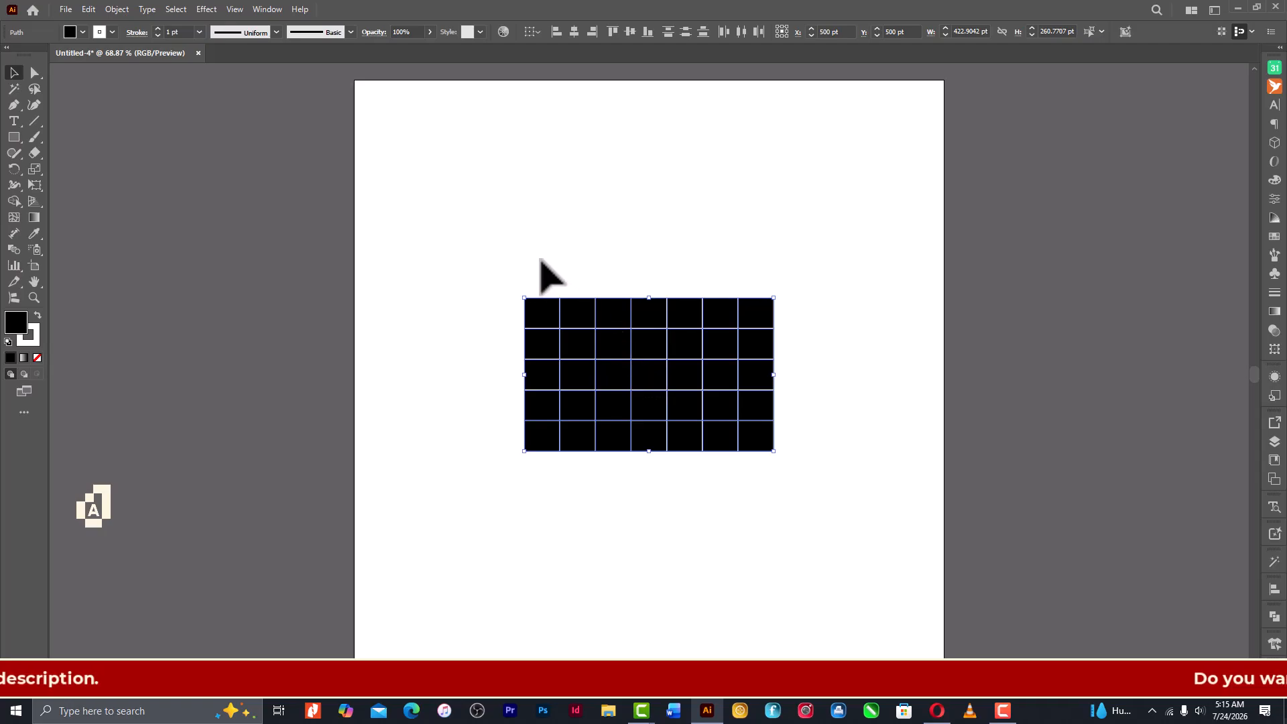
- Round the corners of all the grid cells with a corner radius of 15 pt
left_click_drag(491, 243, 788, 480)
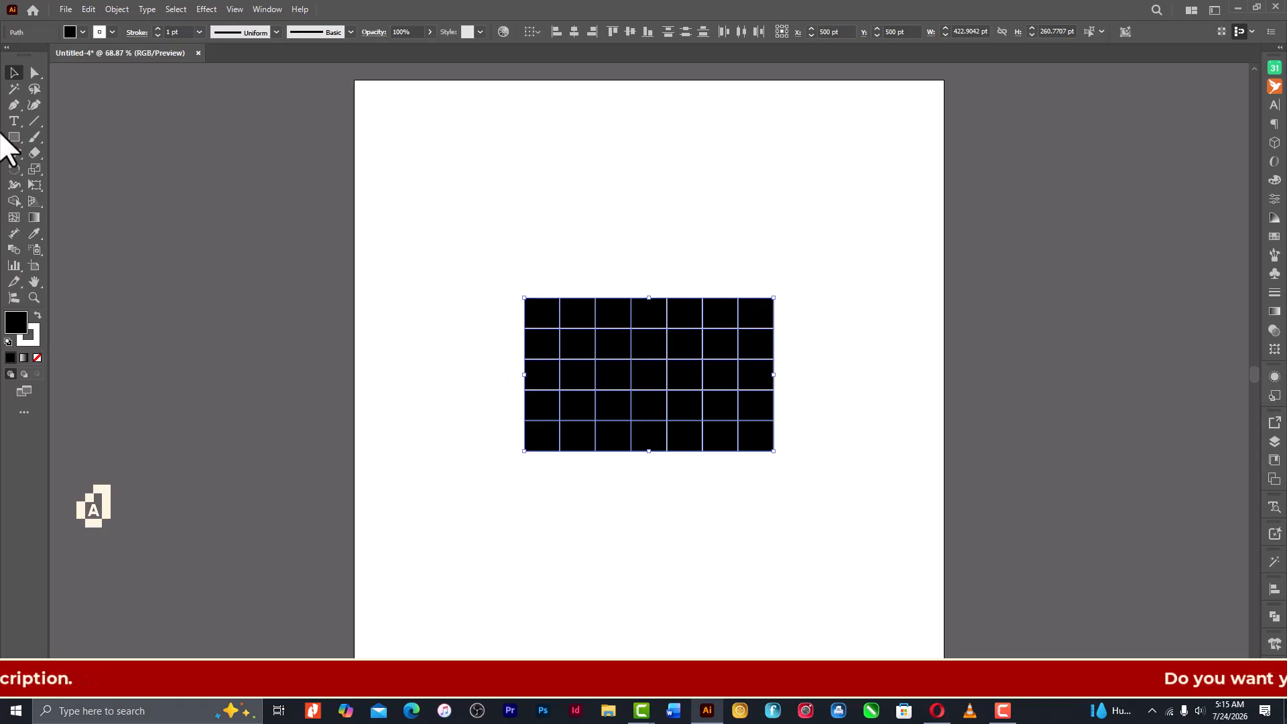
left_click(35, 72)
left_click_drag(496, 246, 840, 512)
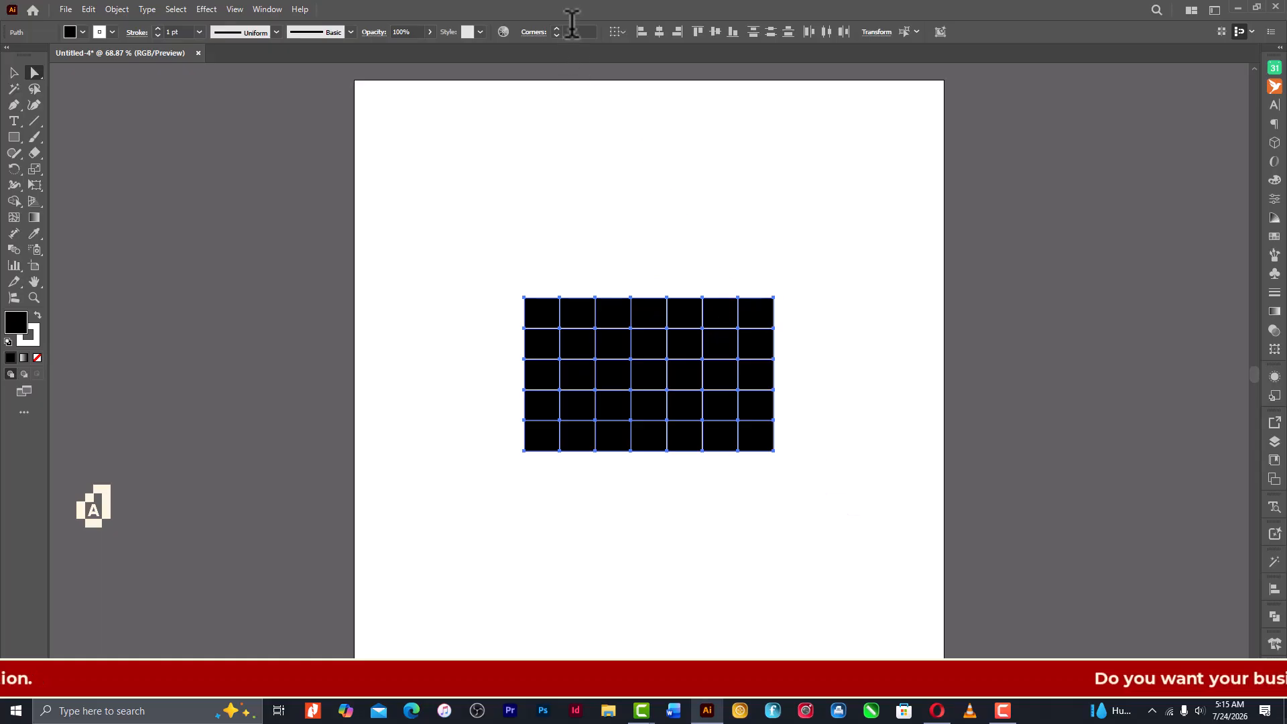
left_click(572, 29)
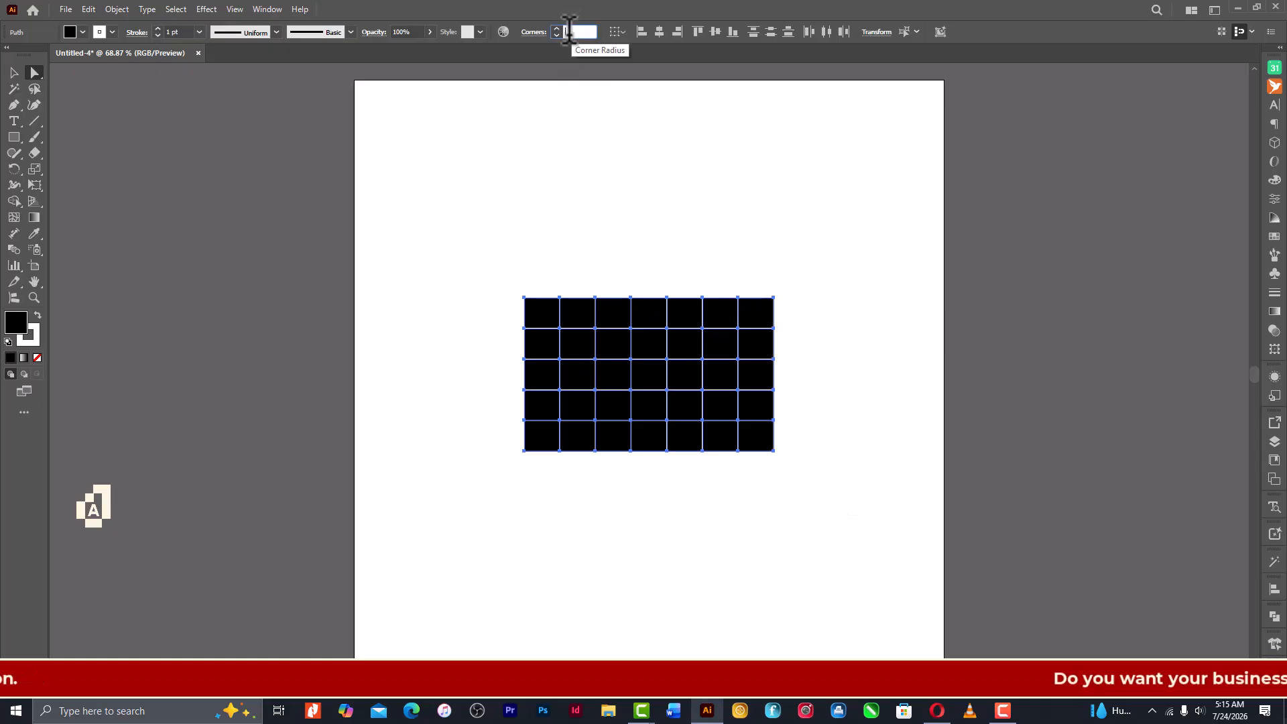
type("15")
key("Return")
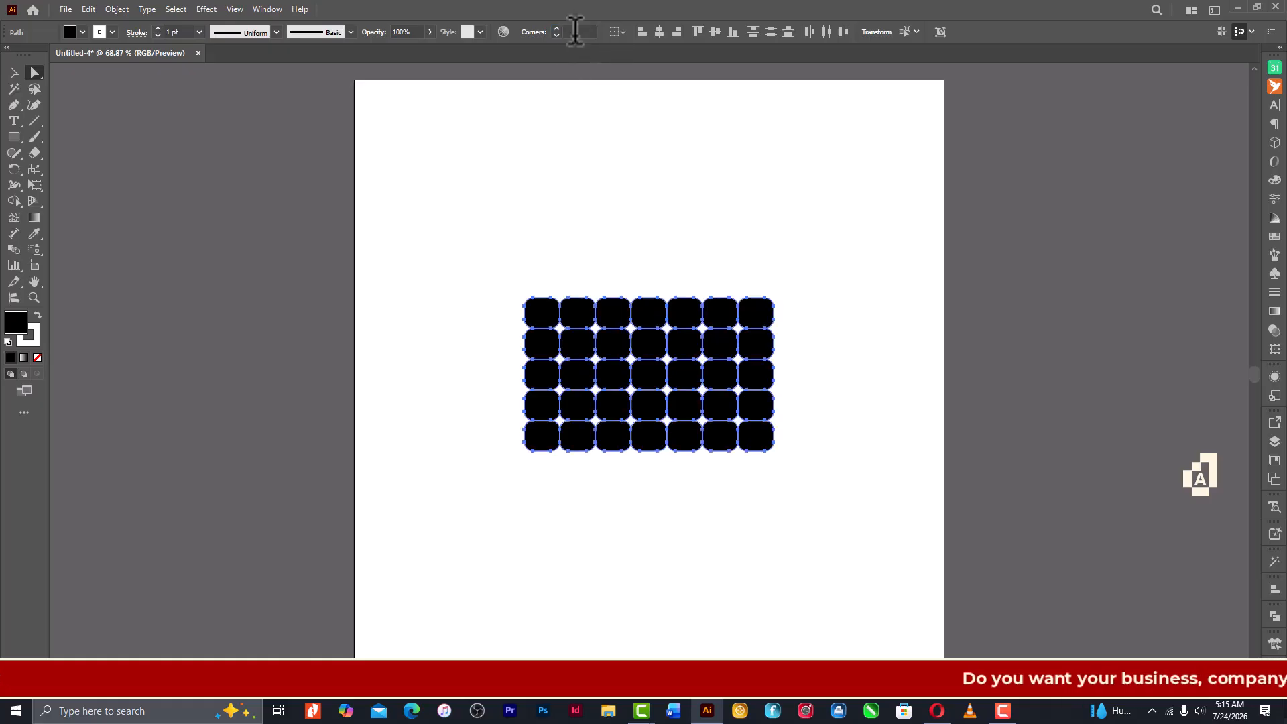
- Select all the grid cells, swap their fill and stroke to white fill with black outlines, and deselect them
left_click(14, 71)
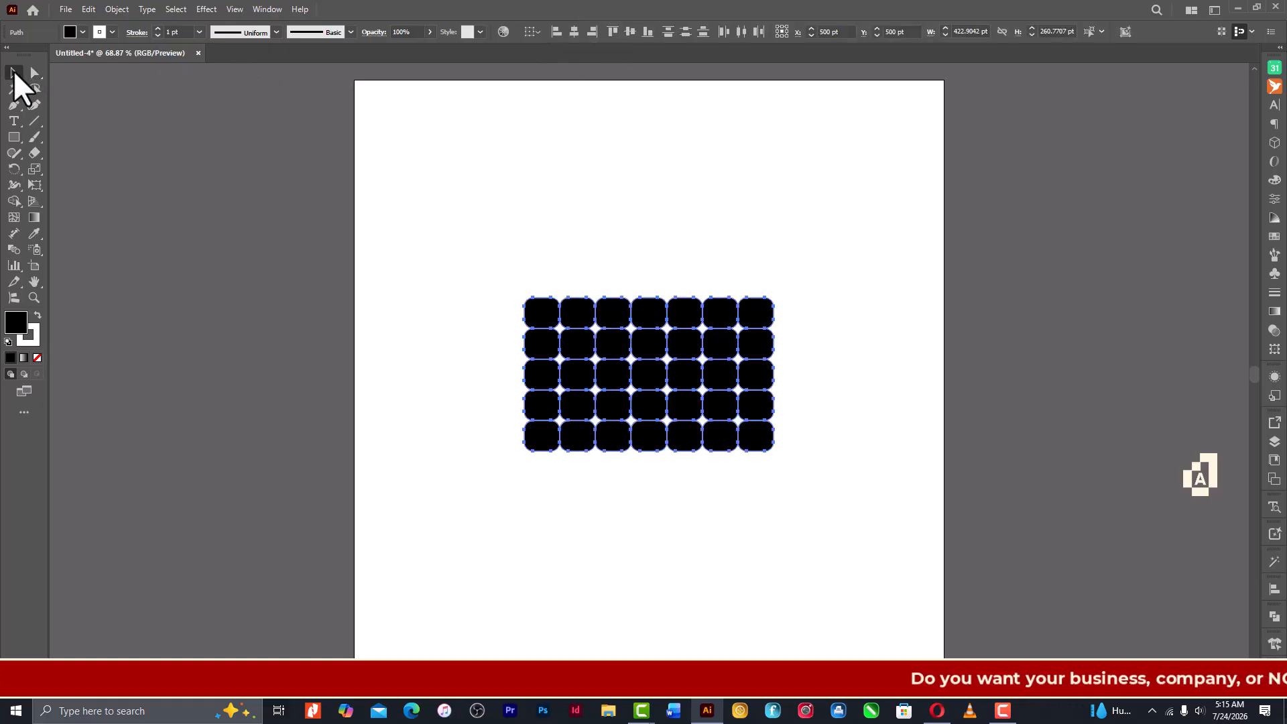
left_click(601, 228)
left_click_drag(529, 219, 851, 510)
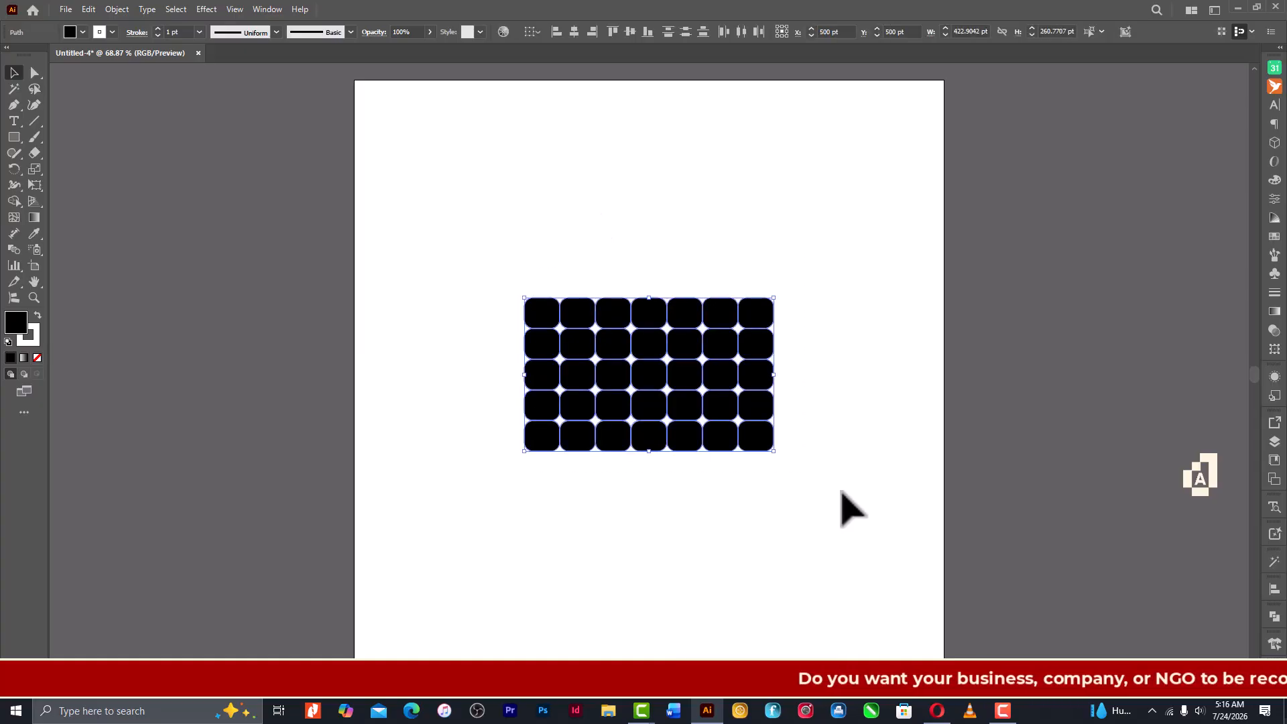
key("shift+x")
left_click(821, 435)
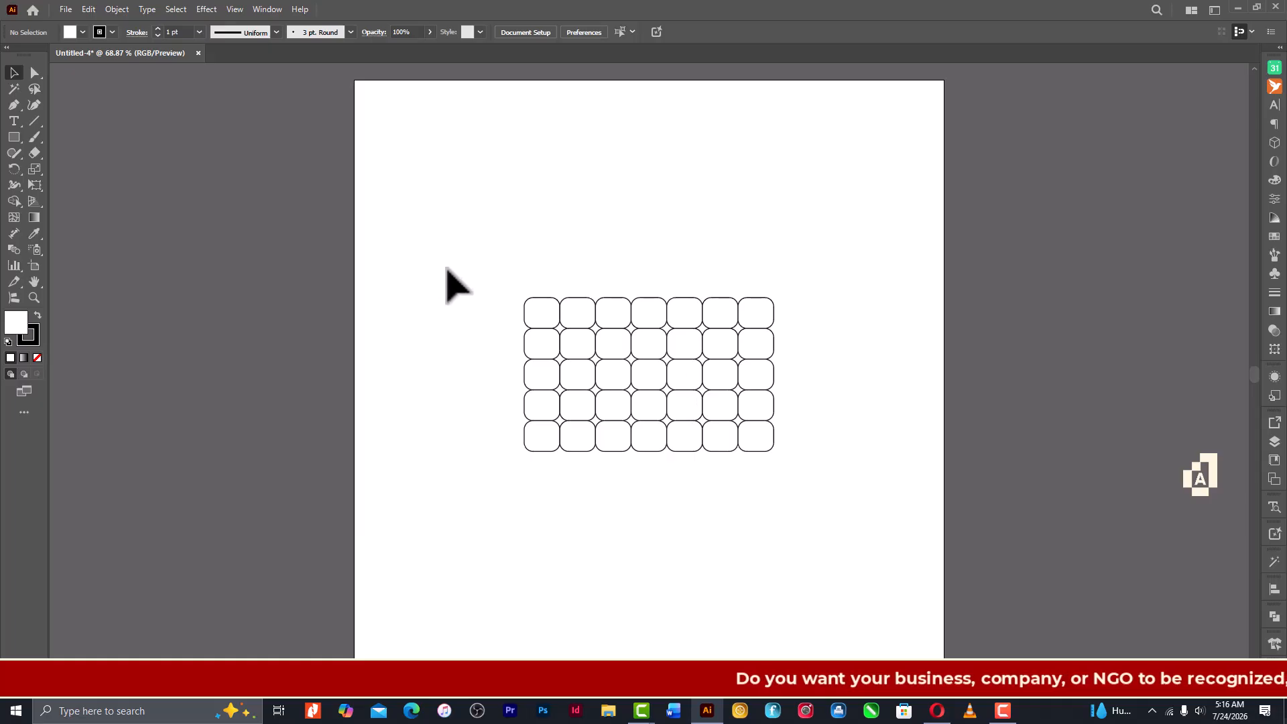
- Draw an area type frame of about 423 by 265 pt covering the whole cell grid
left_click(12, 124)
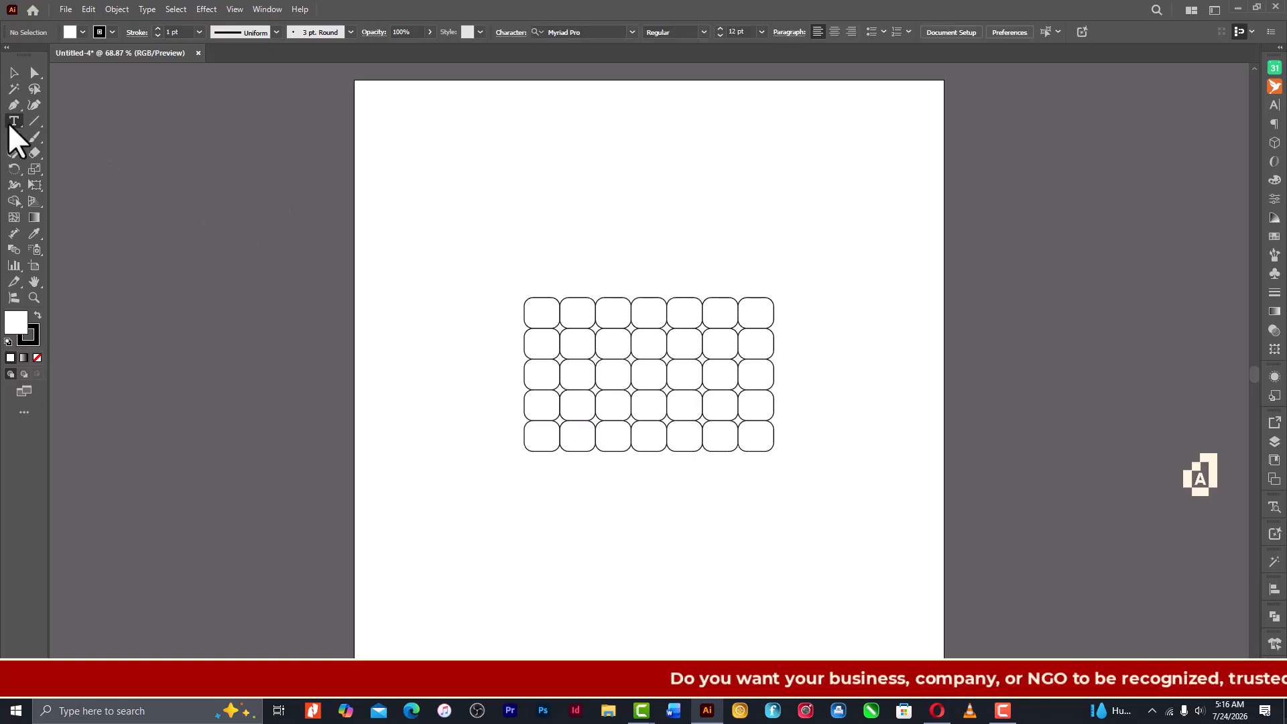
left_click_drag(524, 295, 773, 452)
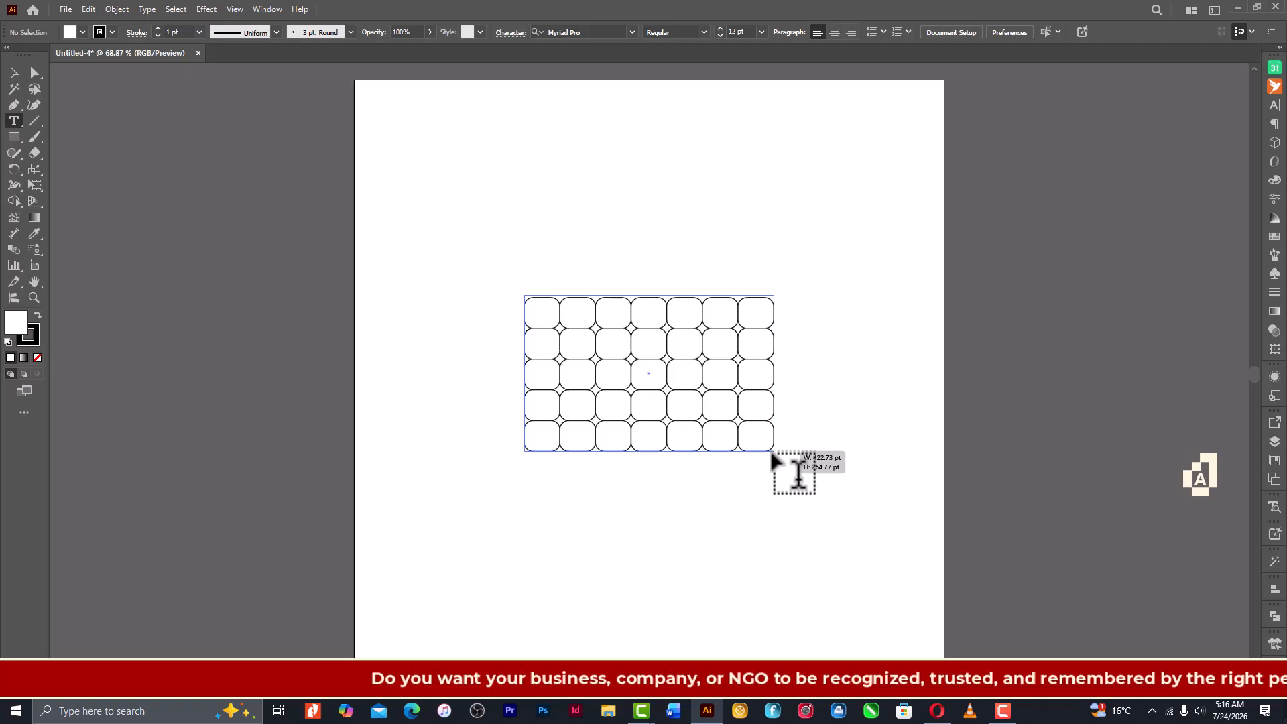
left_click_drag(774, 452, 774, 452)
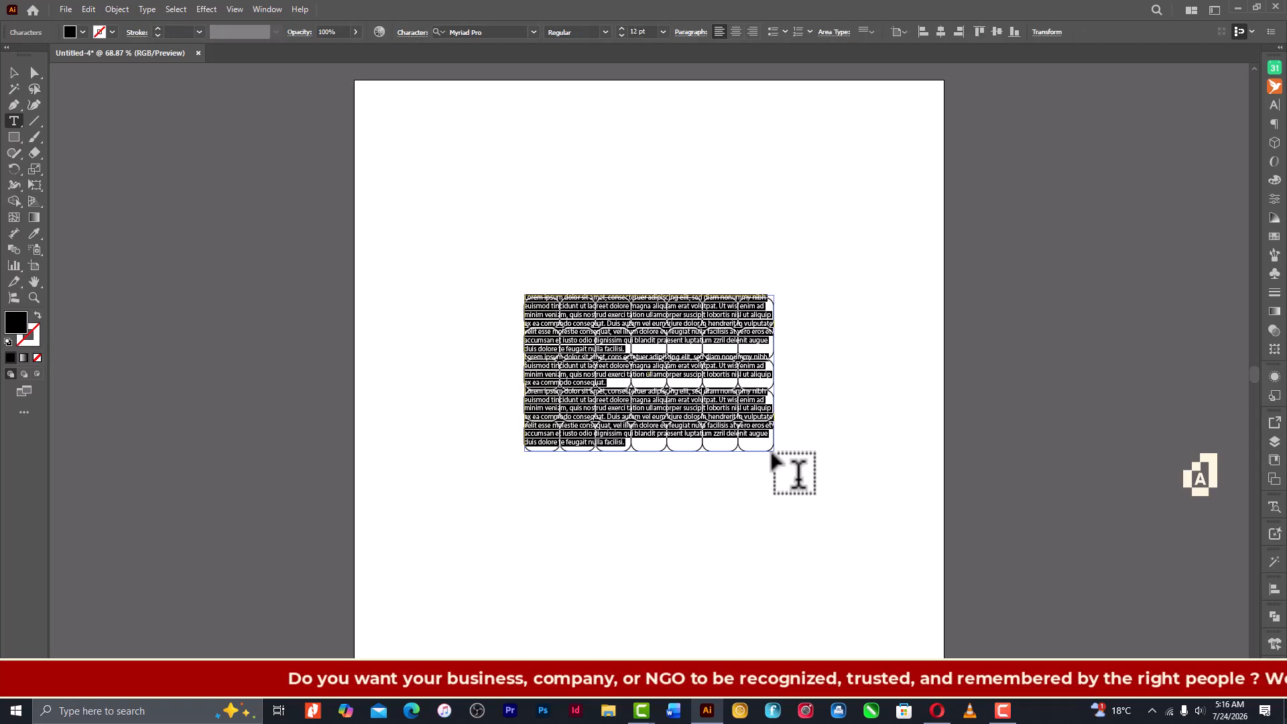
key("ctrl+1")
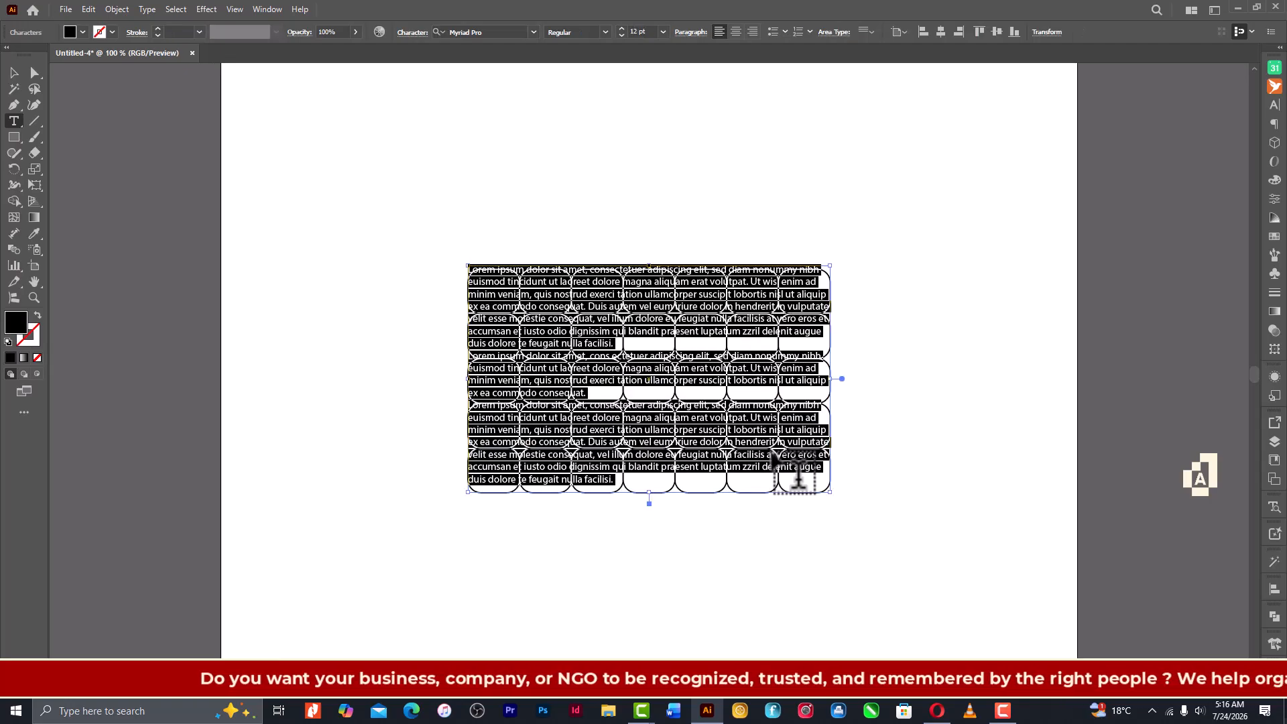
key("ctrl+plus")
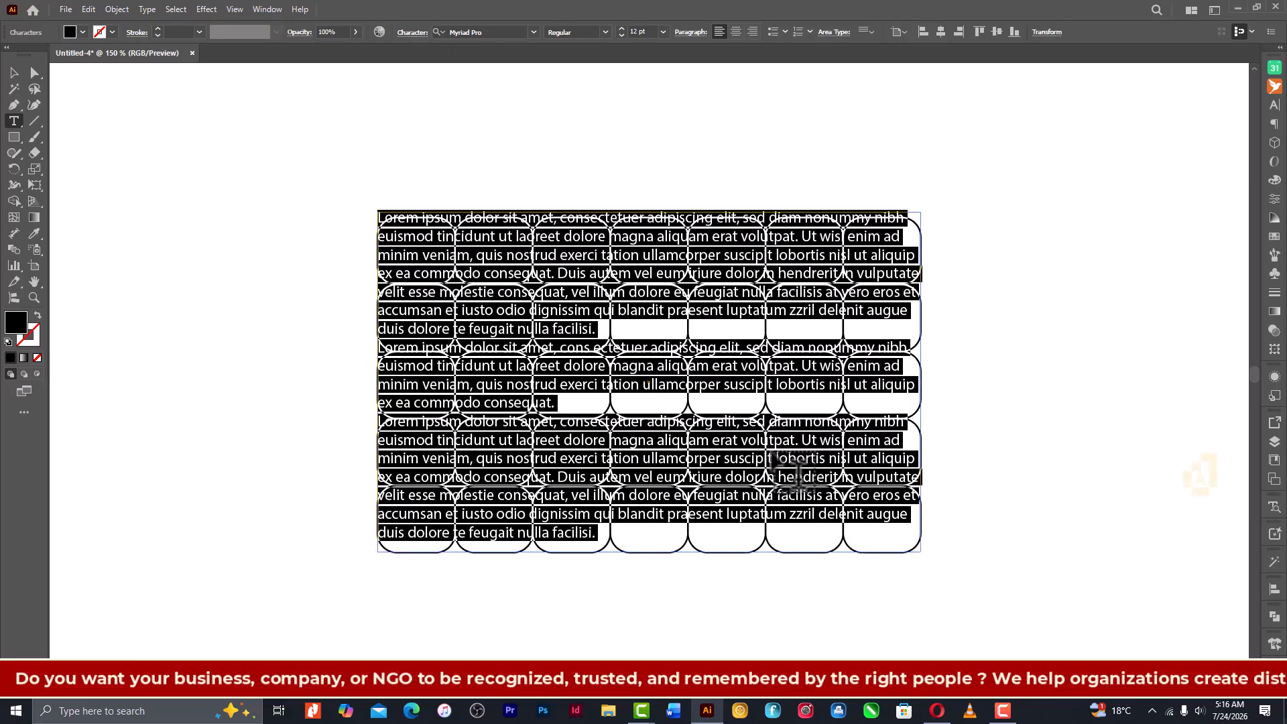
- Replace the placeholder text with the weekday abbreviations Sun, Mon, Tue, Wed, Thu, Fri and Sat, each on its own line
type("S")
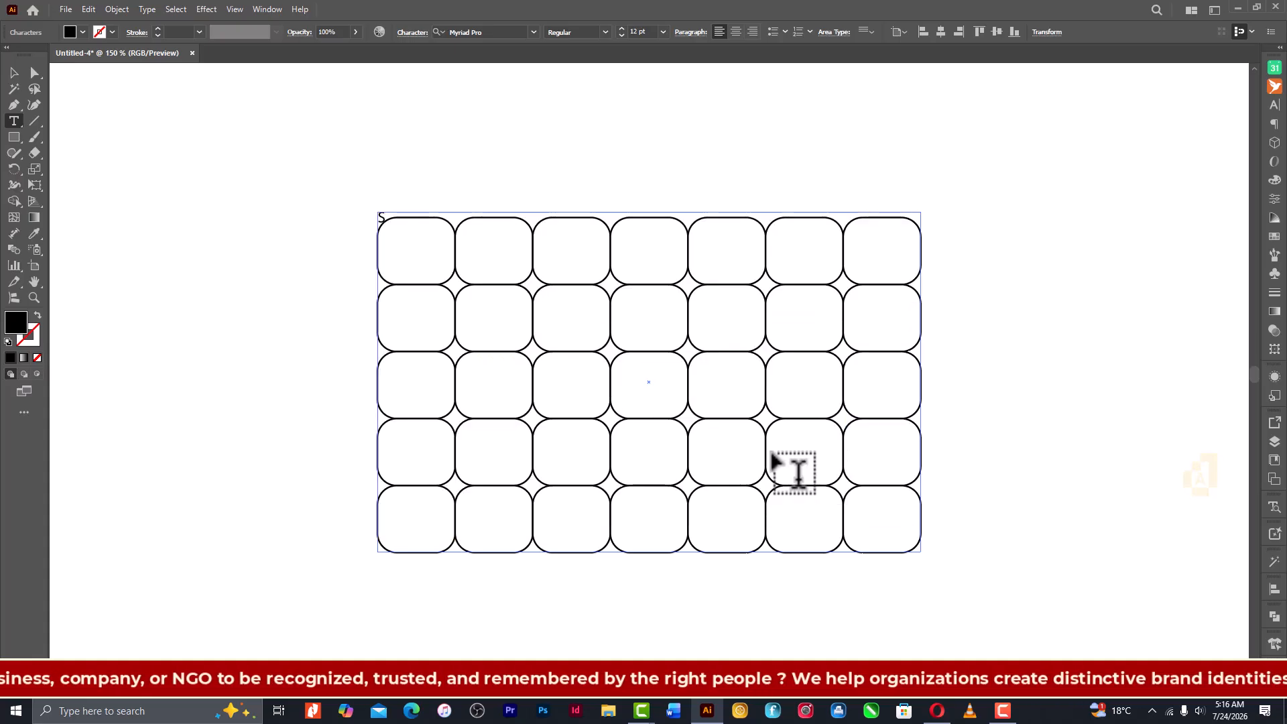
type("un")
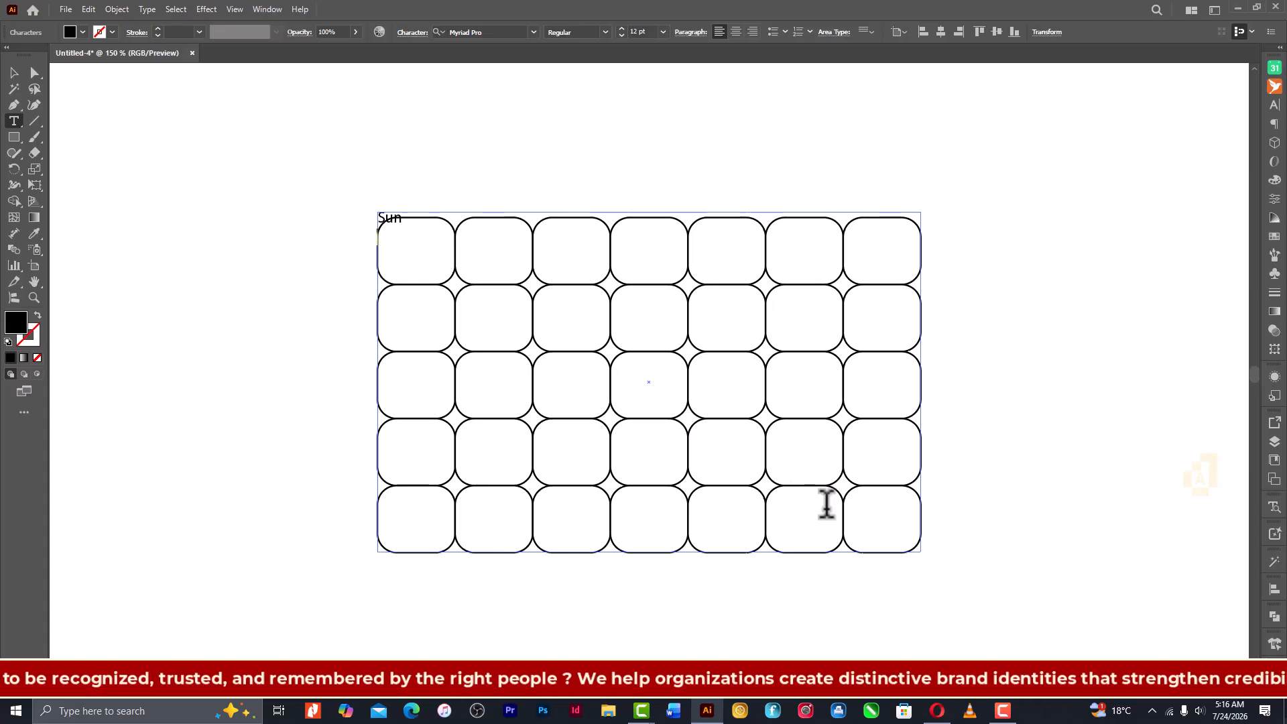
key("Return")
type("Mon")
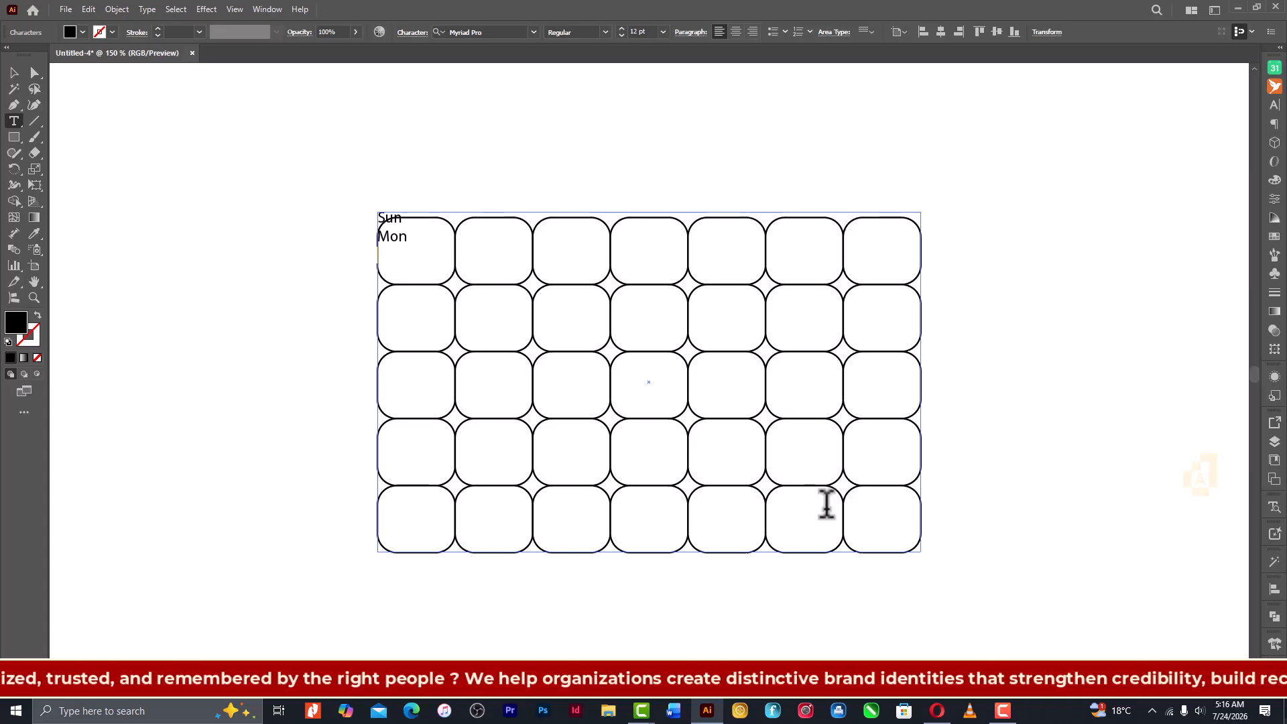
key("Return")
type("Tue ")
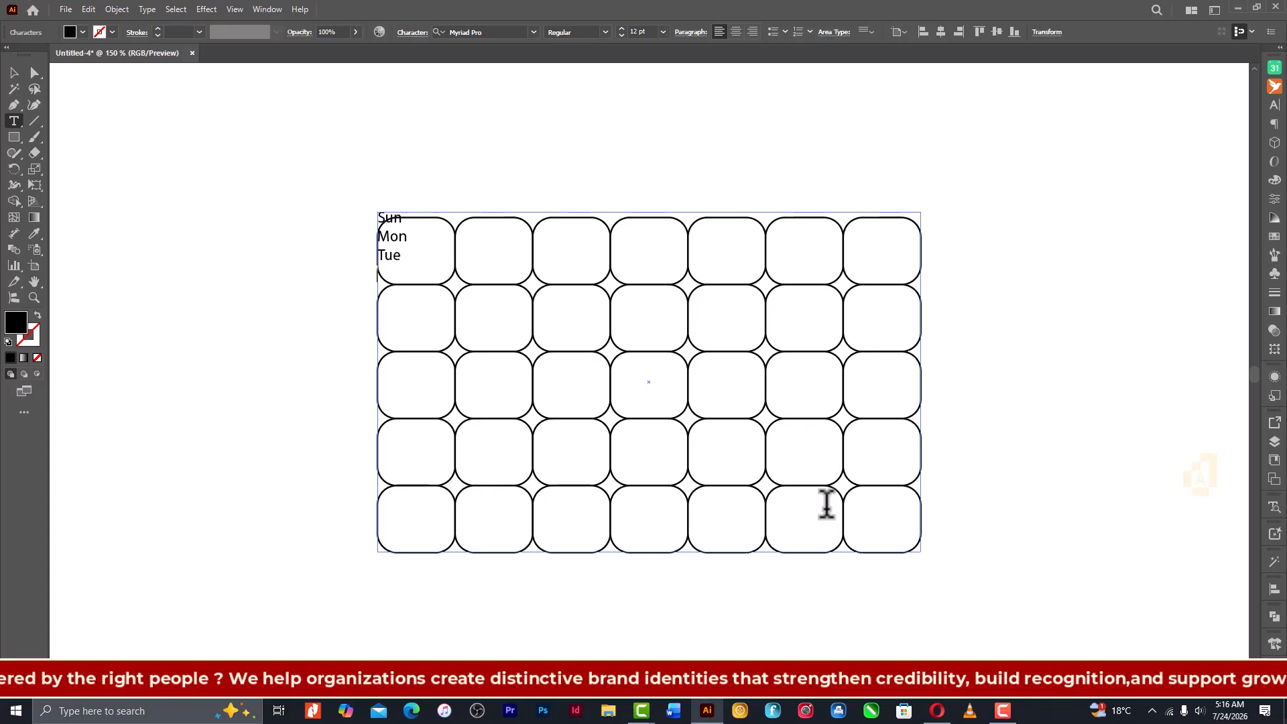
type("Wed")
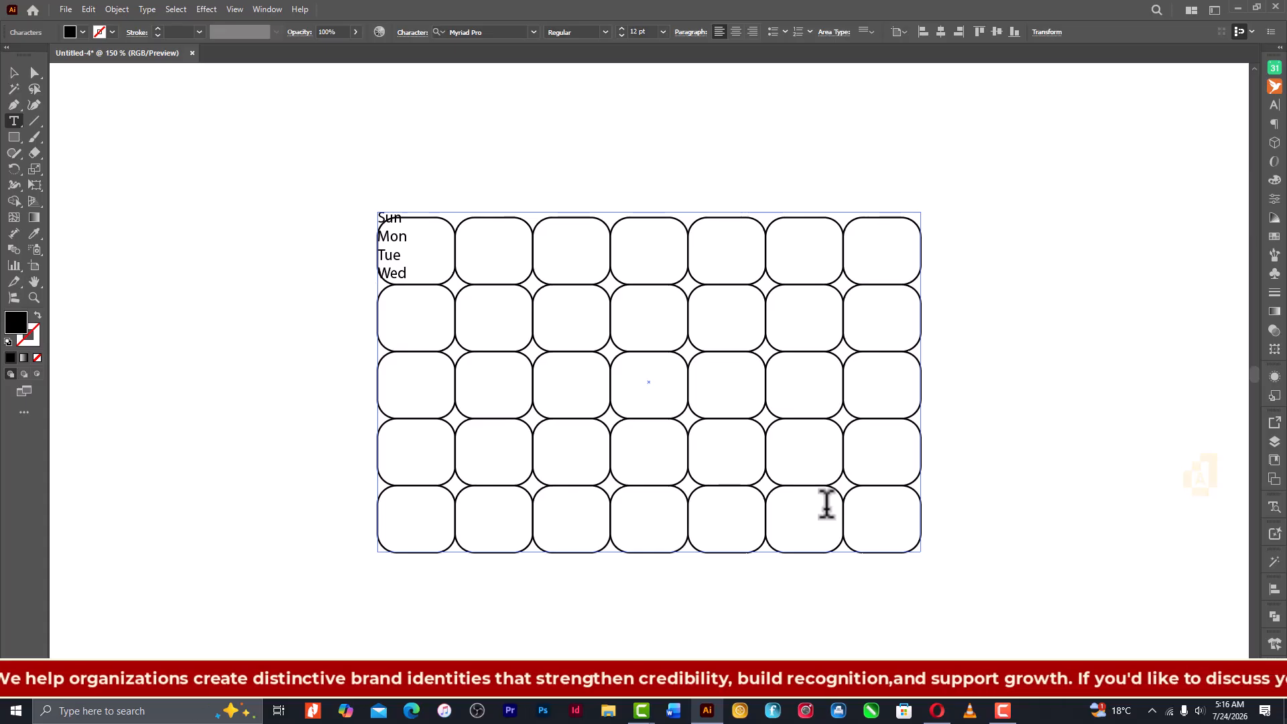
key("Return")
type("Thu")
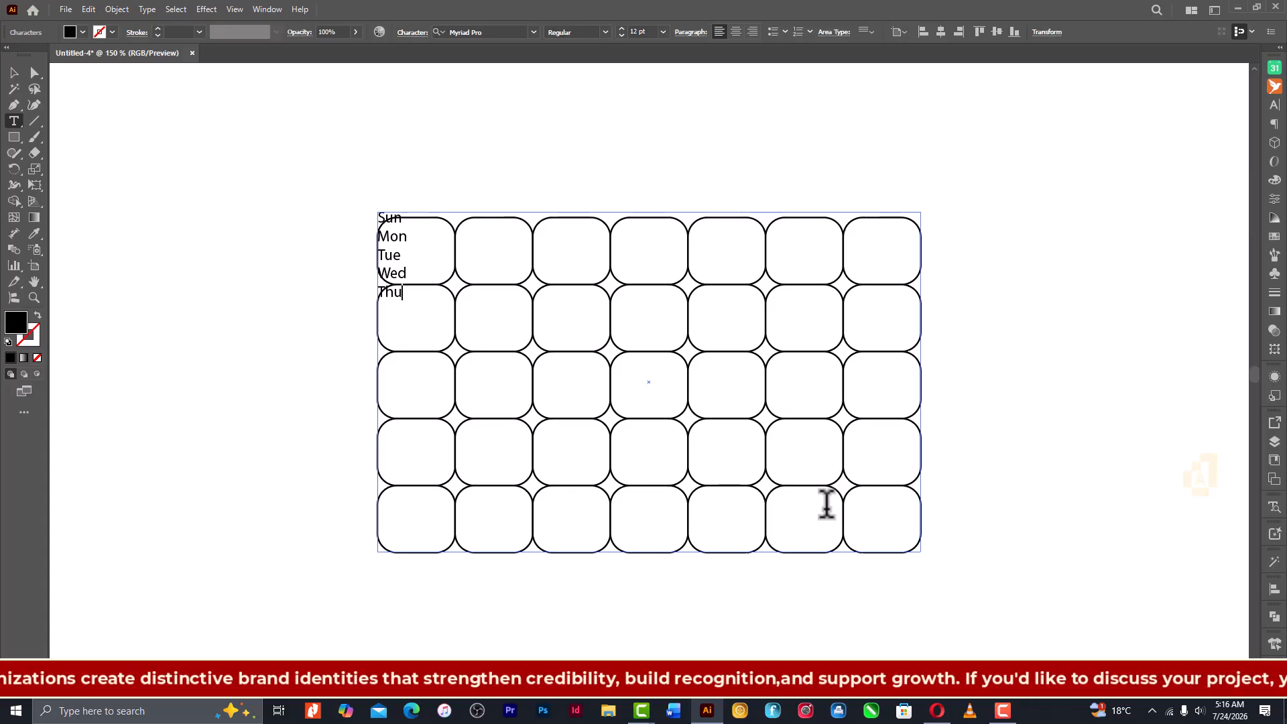
key("Return")
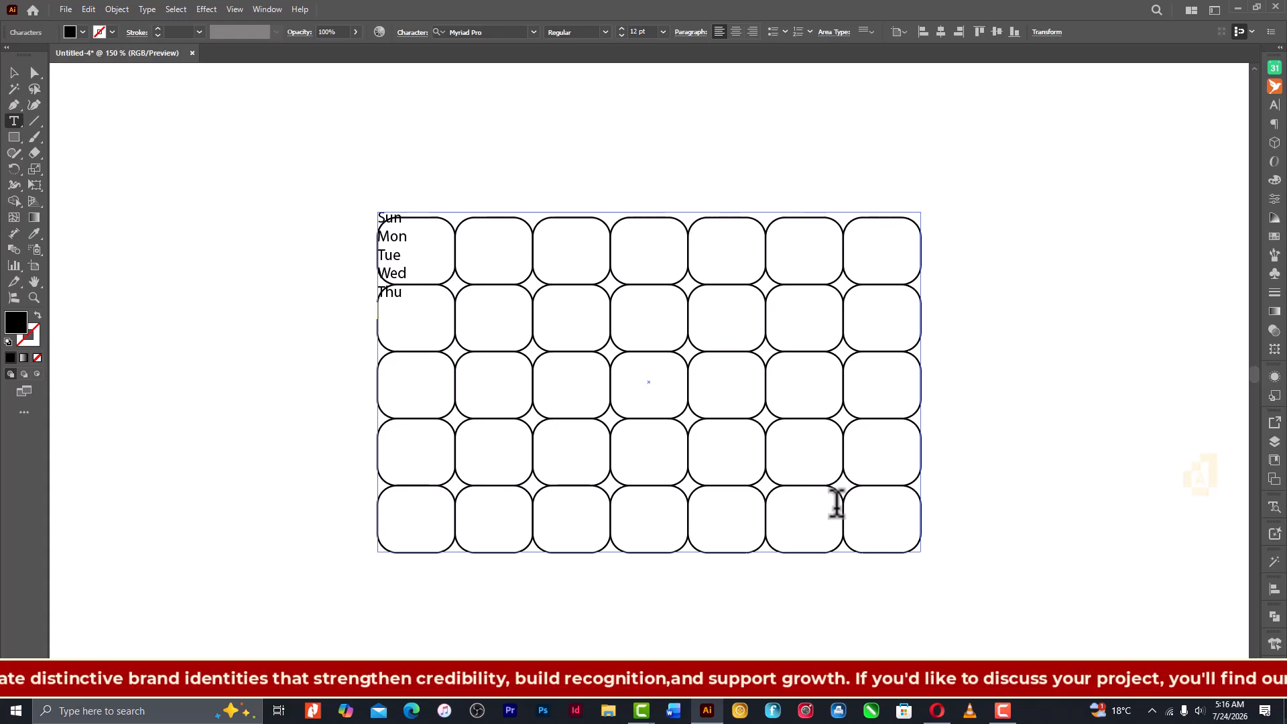
type("Fri")
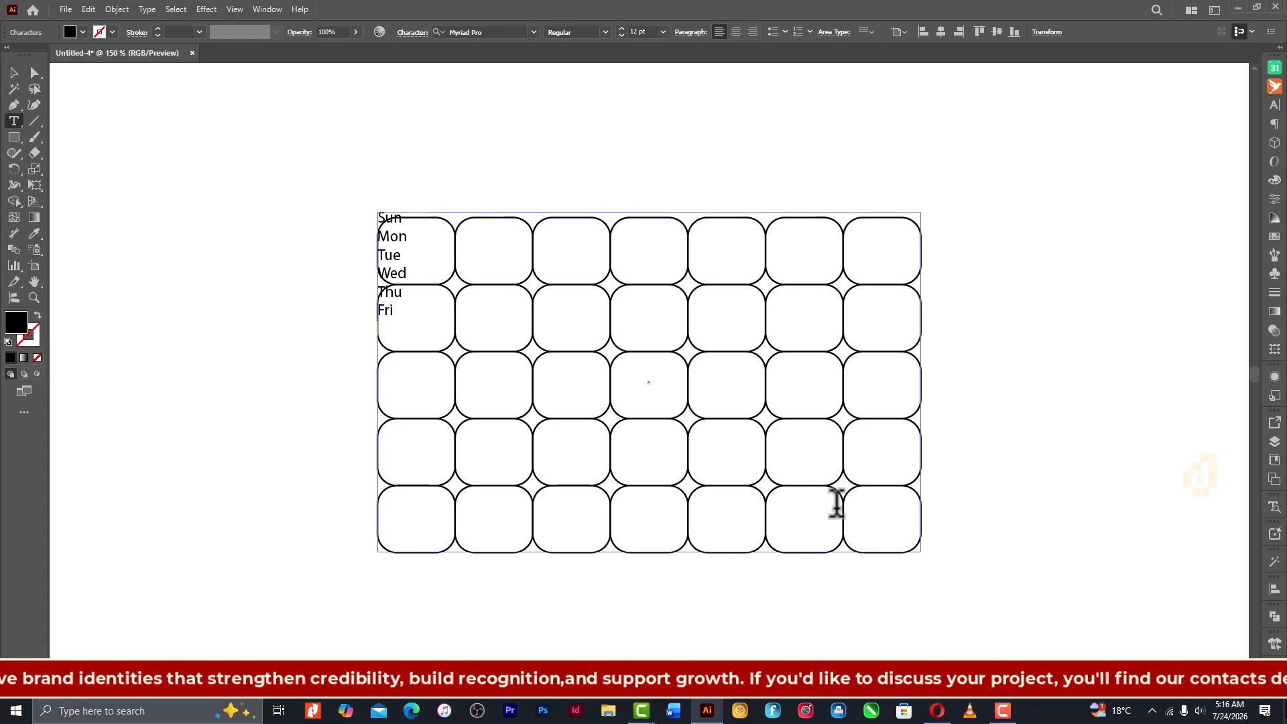
key("Return")
type("Sat")
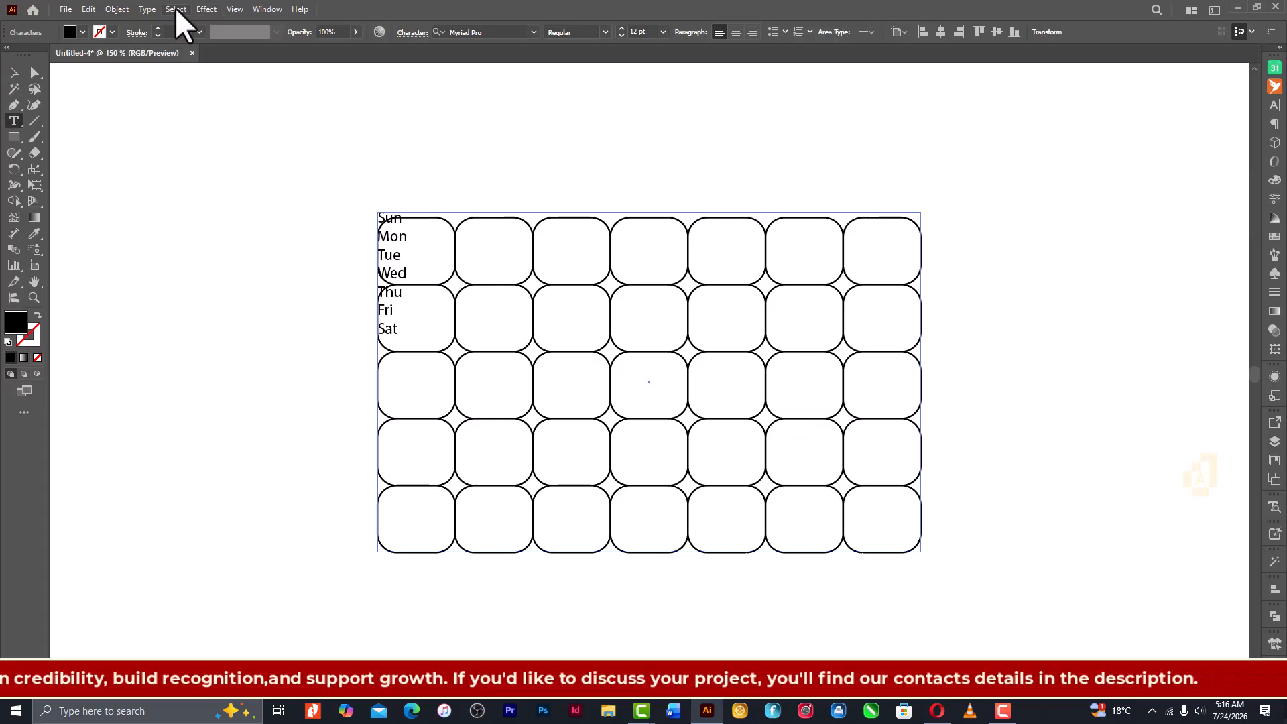
- Divide the weekday text frame into 7 rows and 7 columns using Area Type Options
left_click(147, 9)
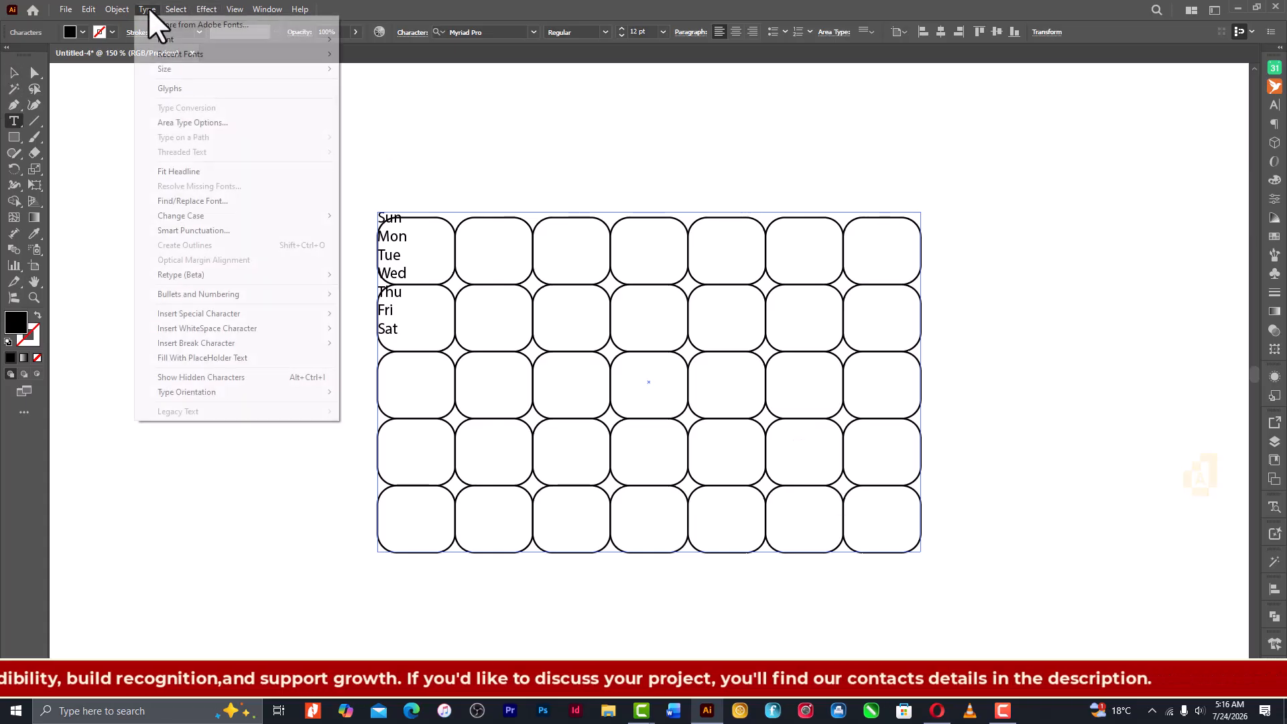
left_click(210, 117)
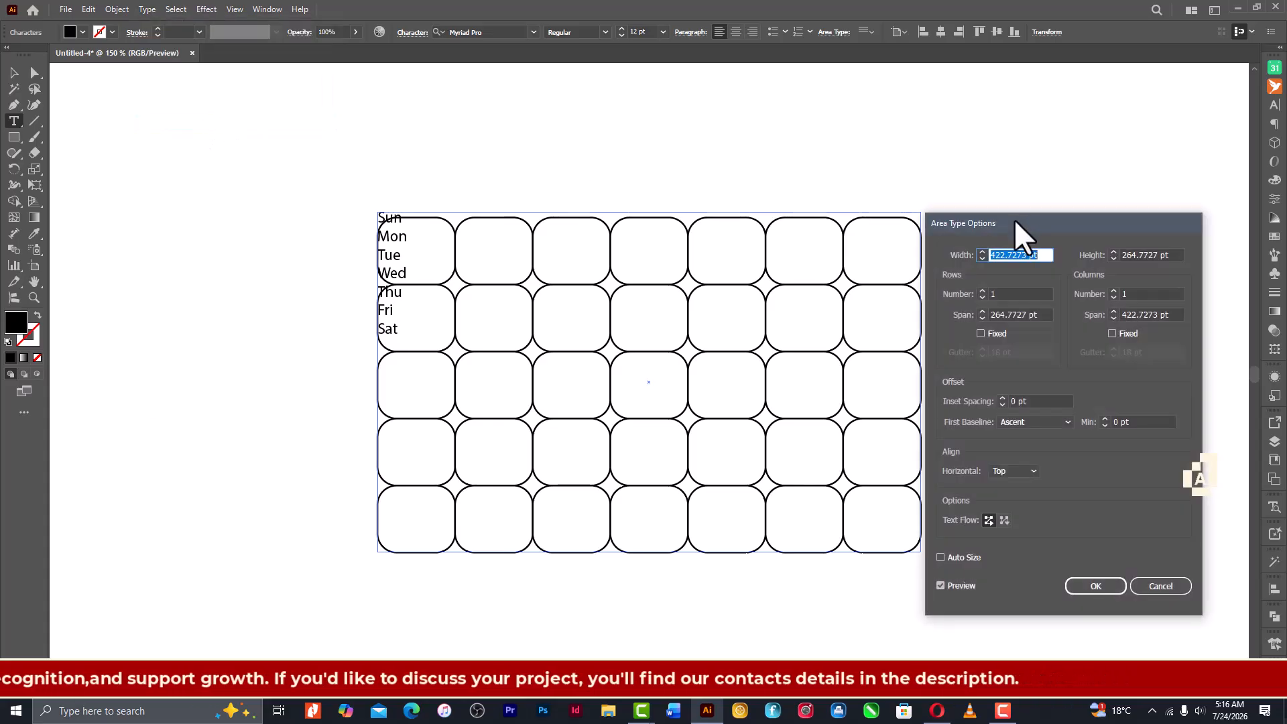
left_click_drag(1015, 218, 961, 199)
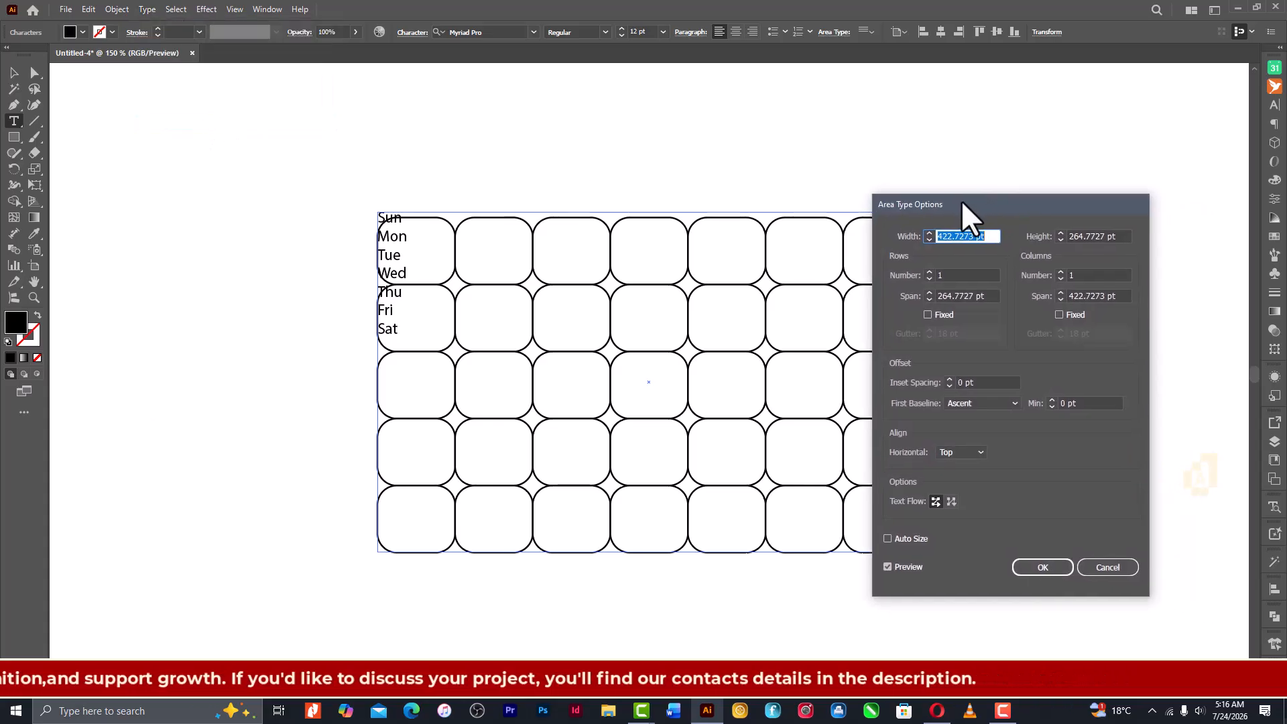
left_click(955, 273)
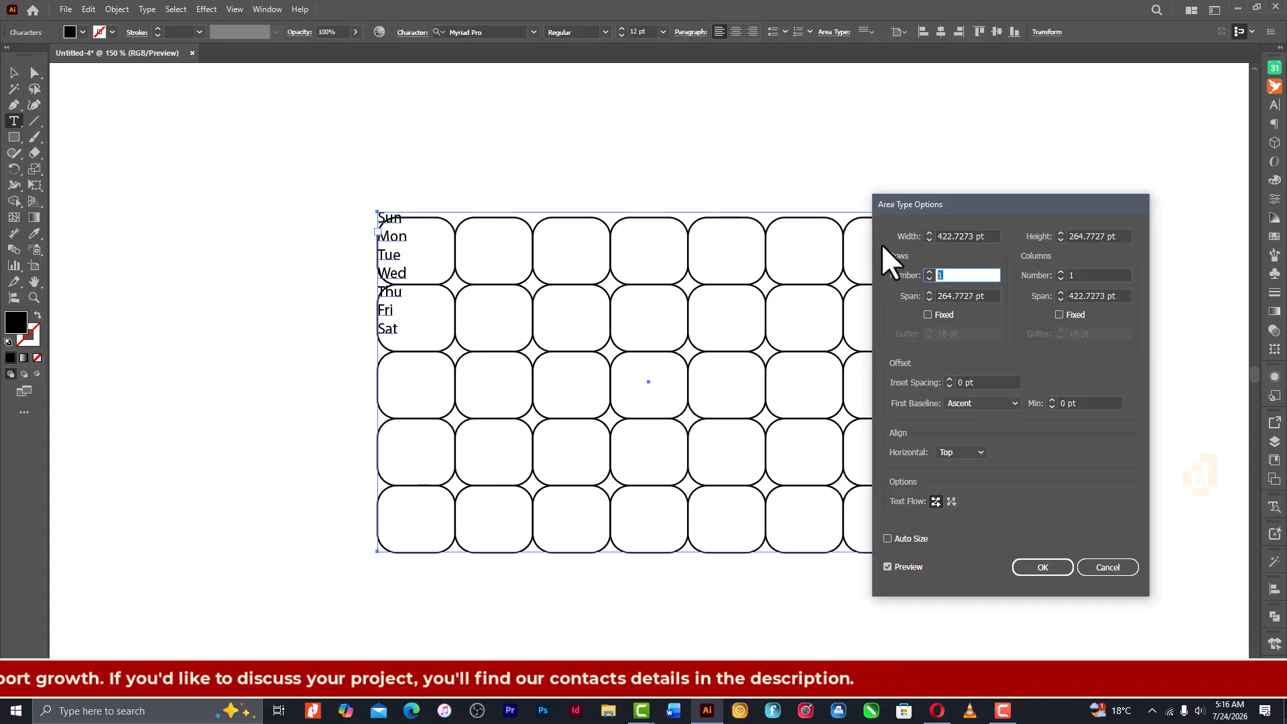
type("7")
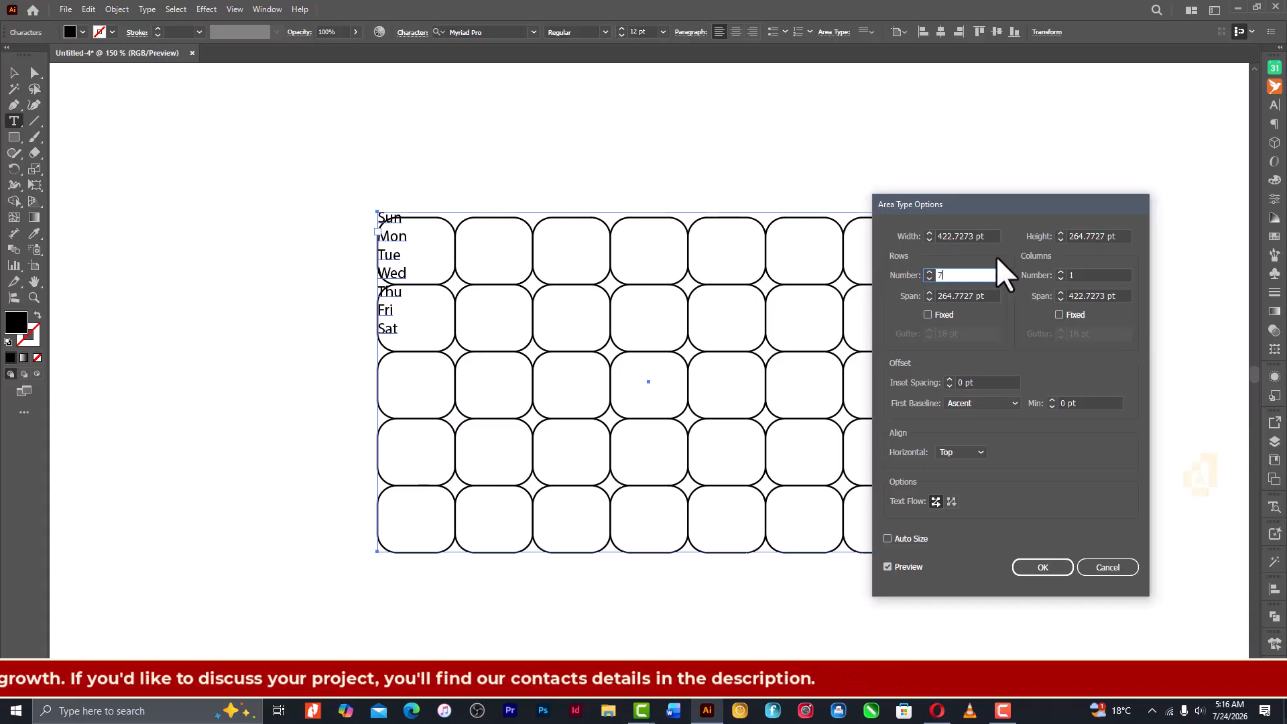
left_click(1081, 272)
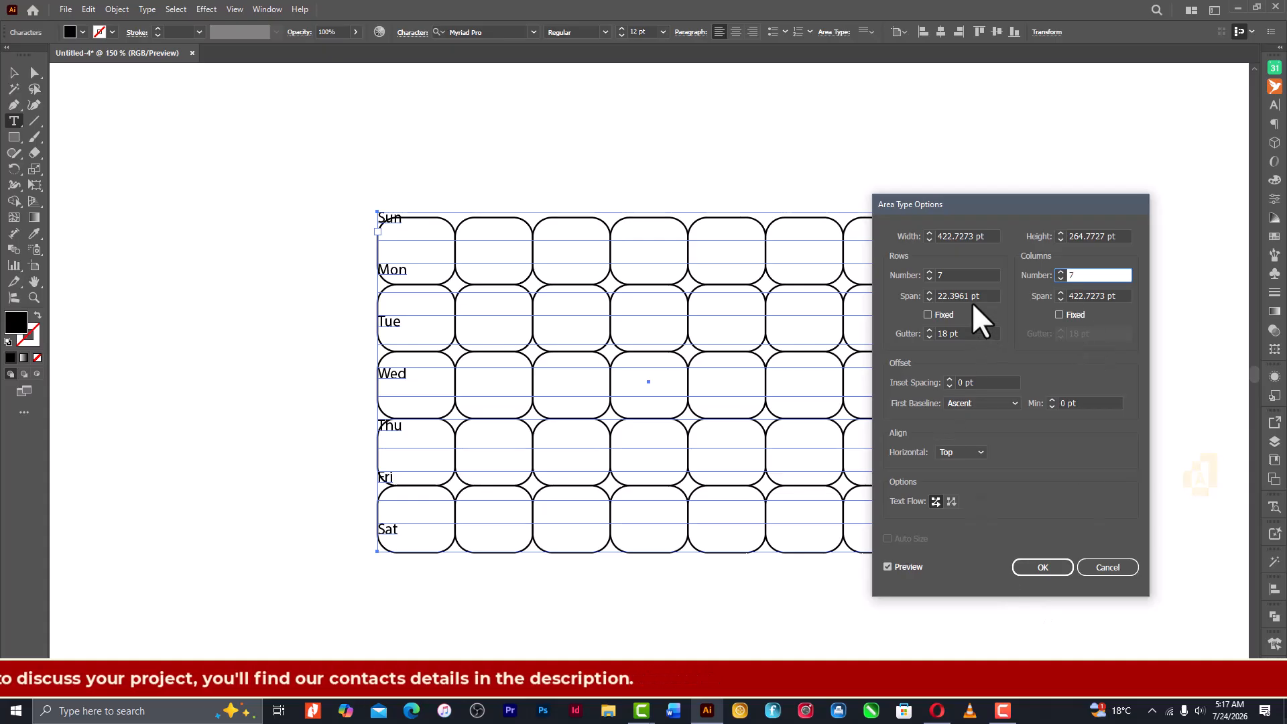
- Set the text frame's row span to 22 pt and column span to 46 pt, and apply the area type options
left_click_drag(972, 296, 944, 296)
left_click_drag(988, 196, 1069, 243)
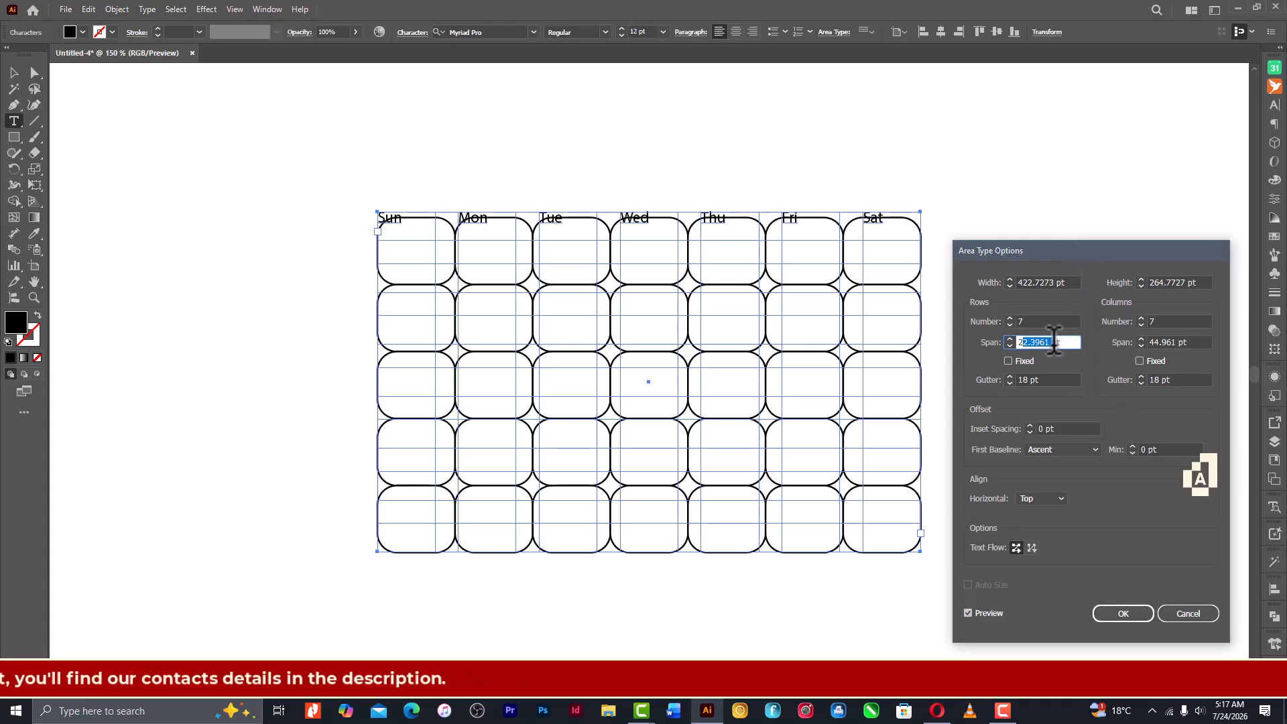
type("23")
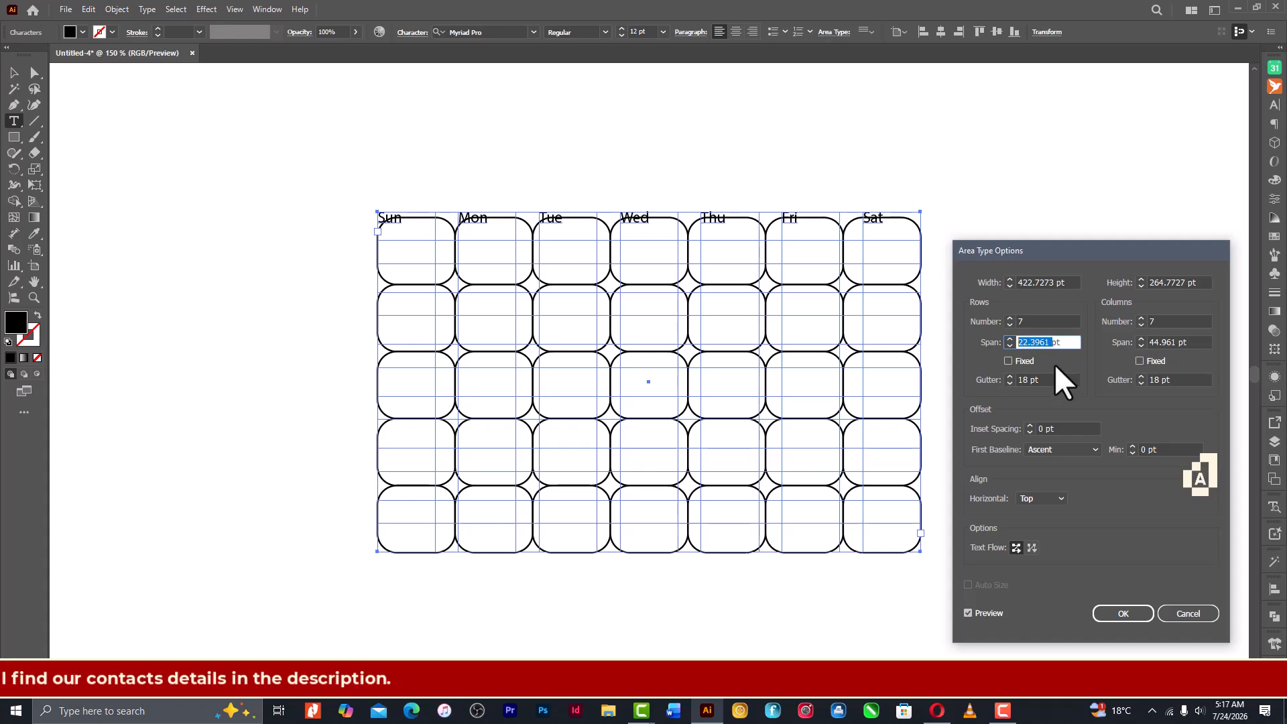
key("Down")
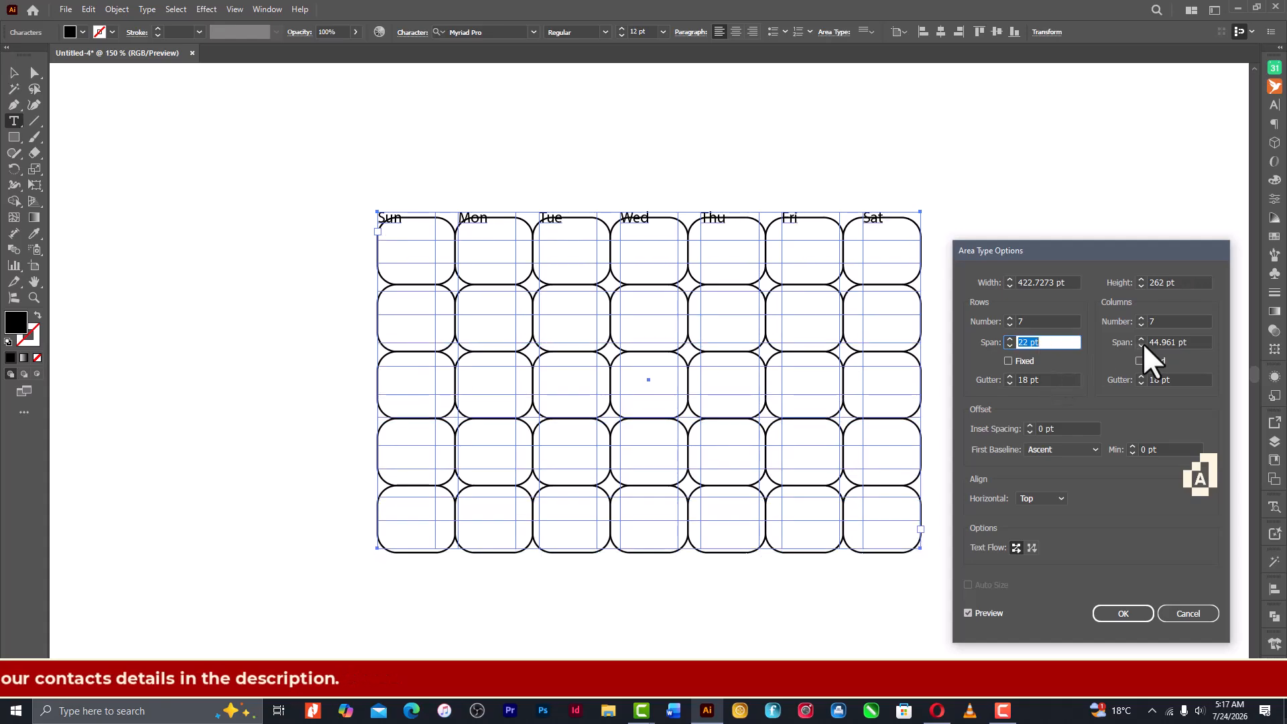
double_click(1179, 342)
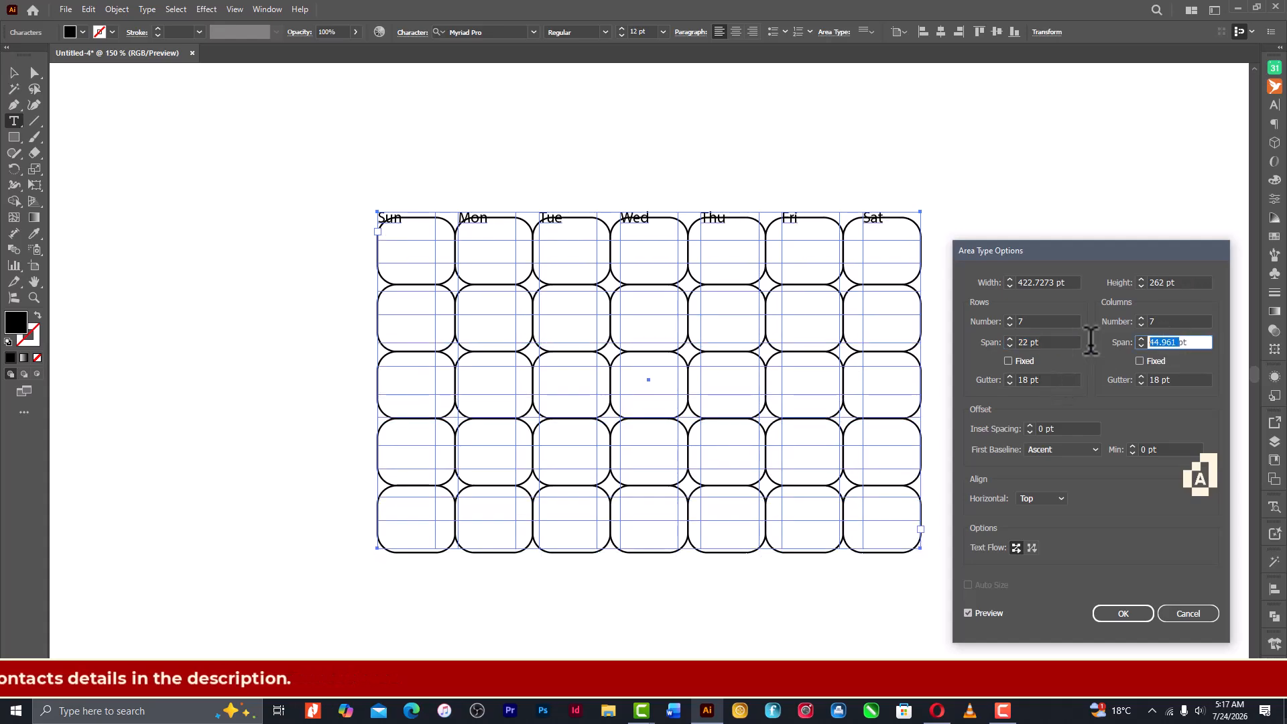
type("46")
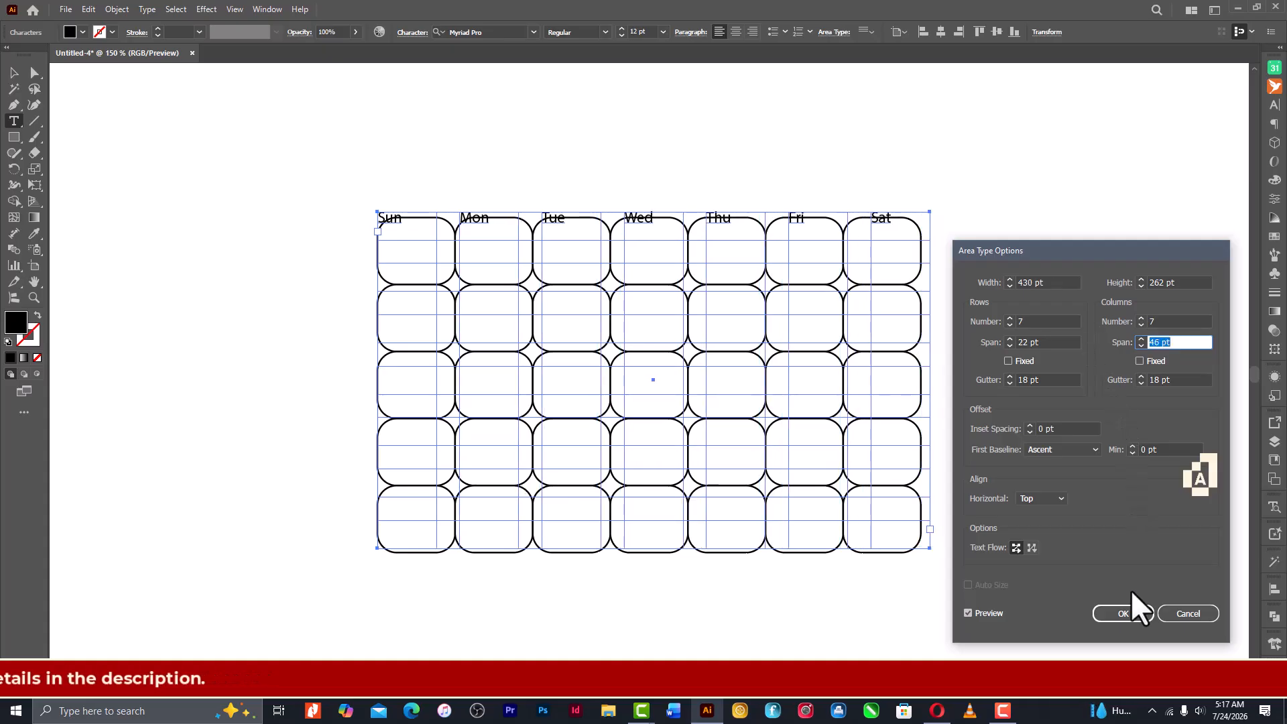
left_click(1117, 615)
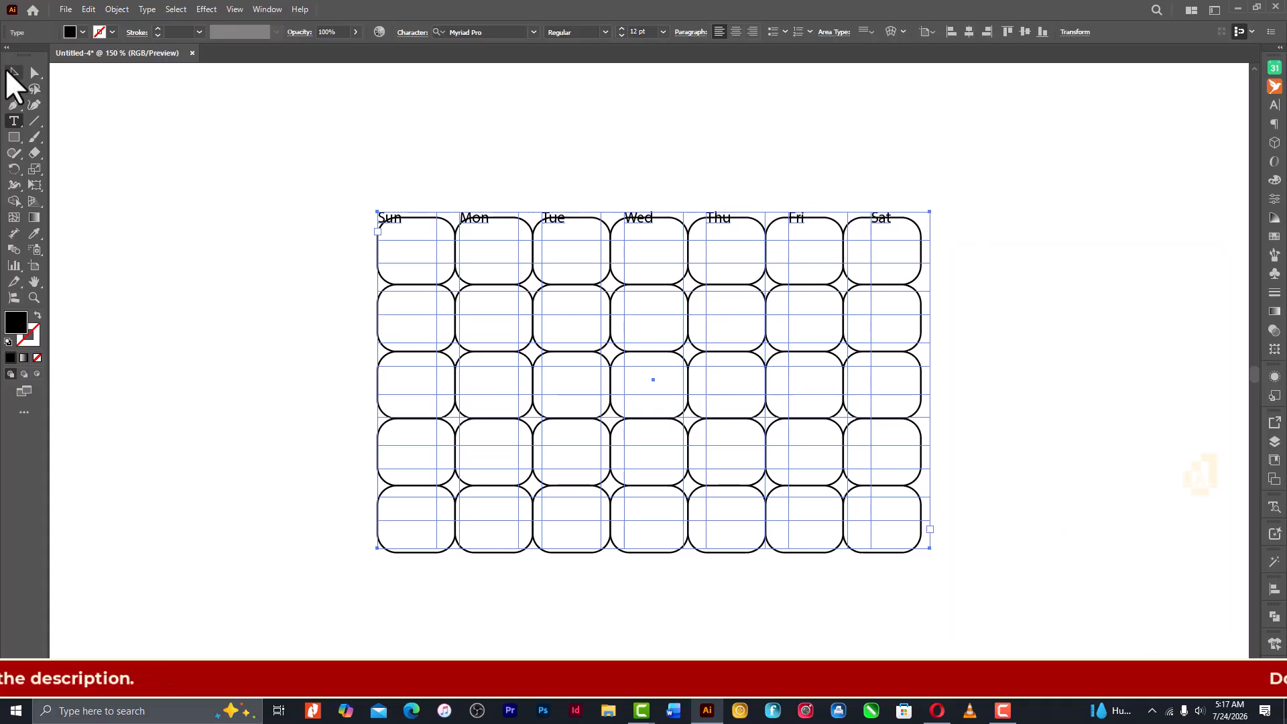
- Nudge the weekday text frame up and slightly right so the day names sit above the grid's seven columns
left_click(13, 73)
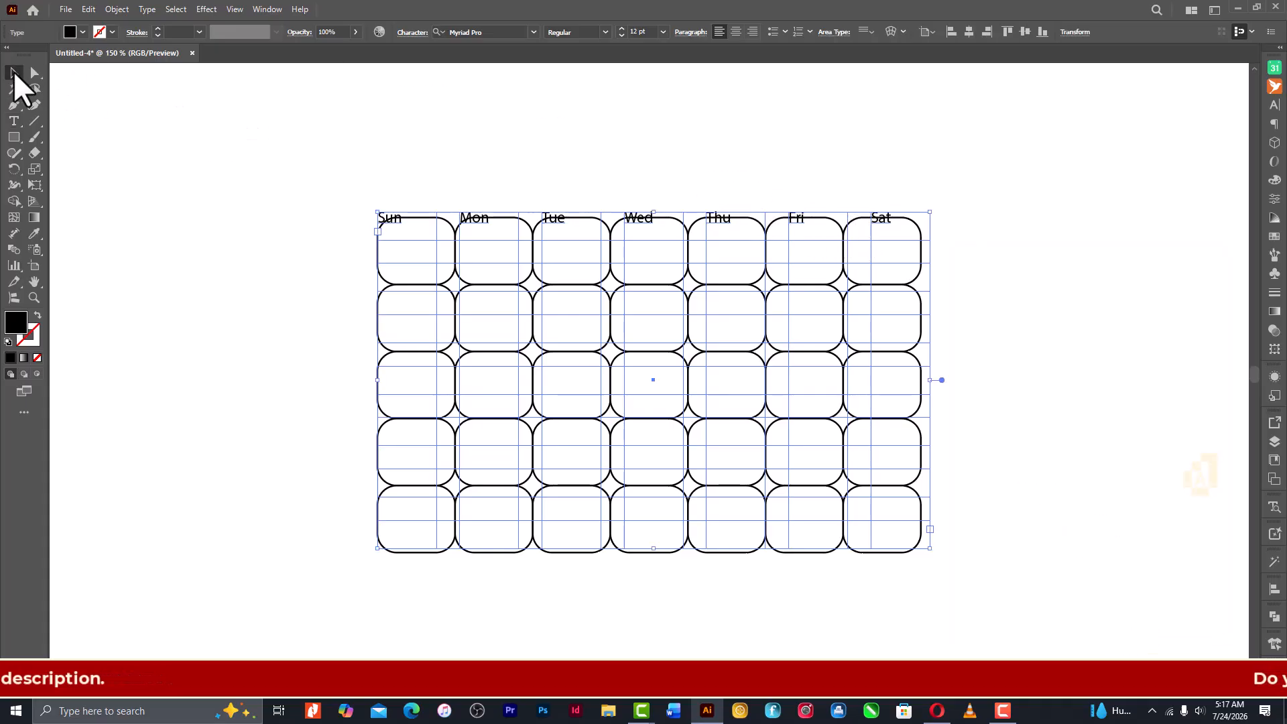
left_click(590, 164)
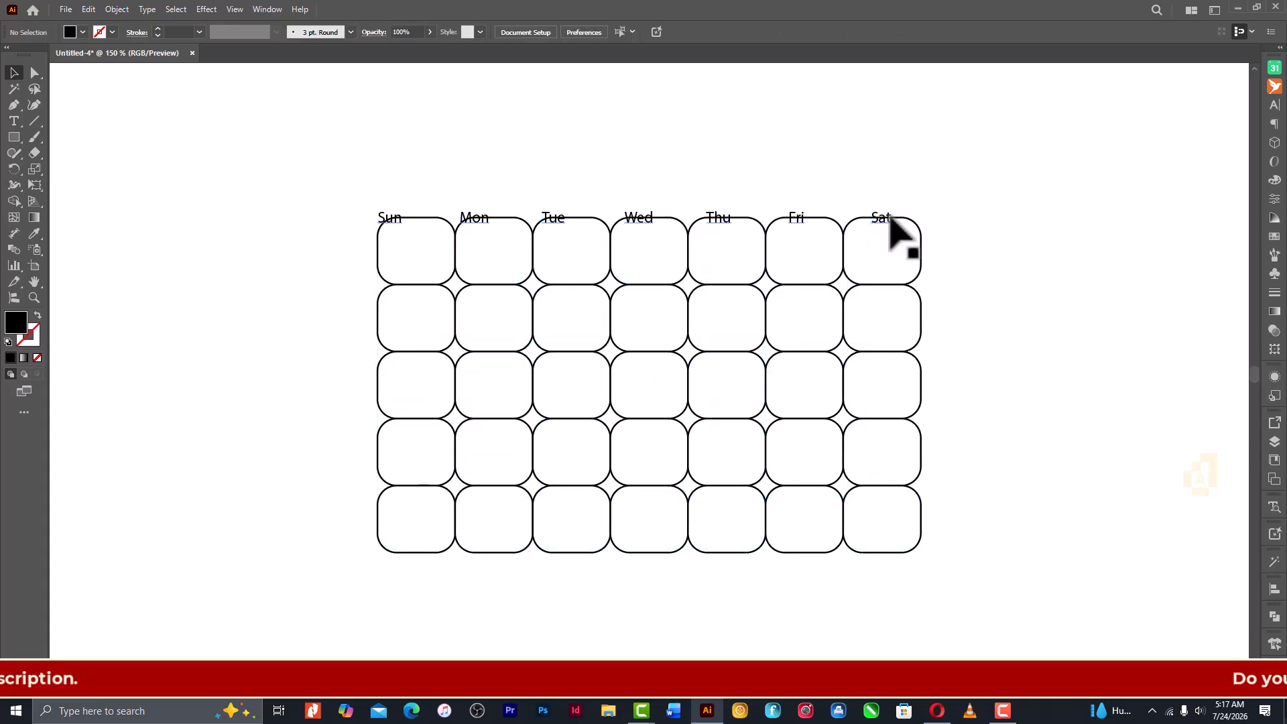
left_click(889, 221)
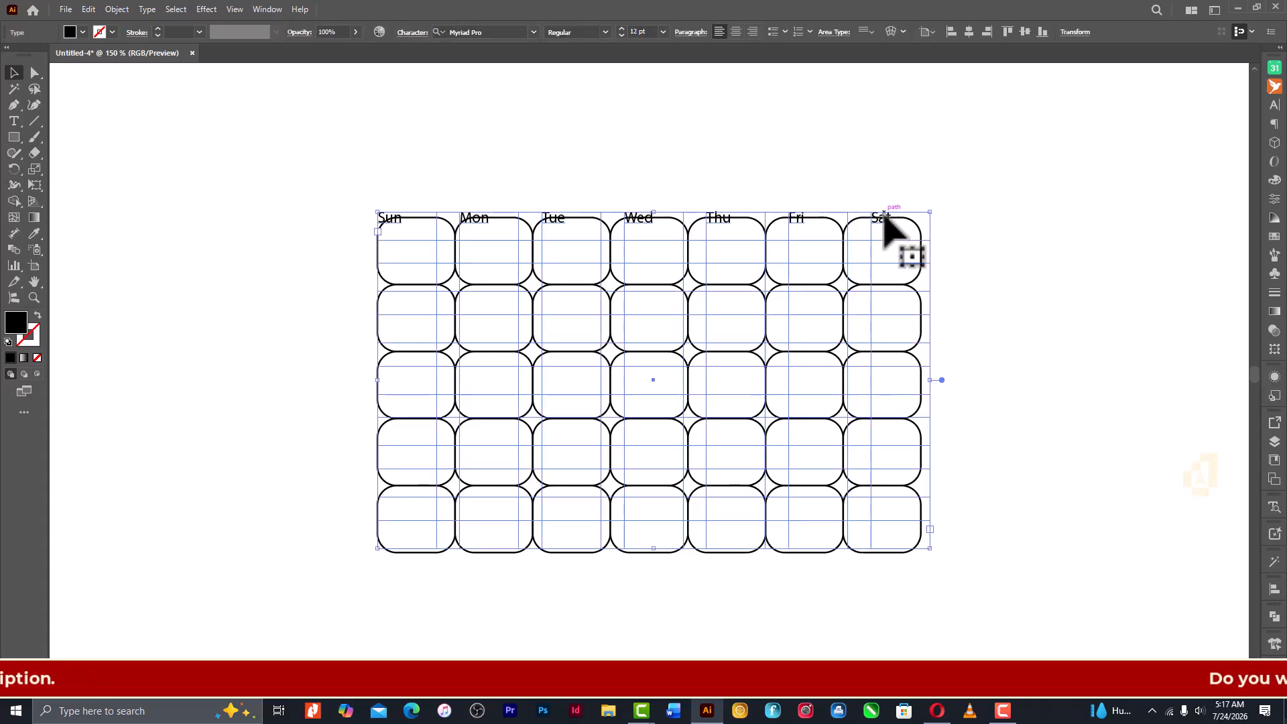
key("shift+Up")
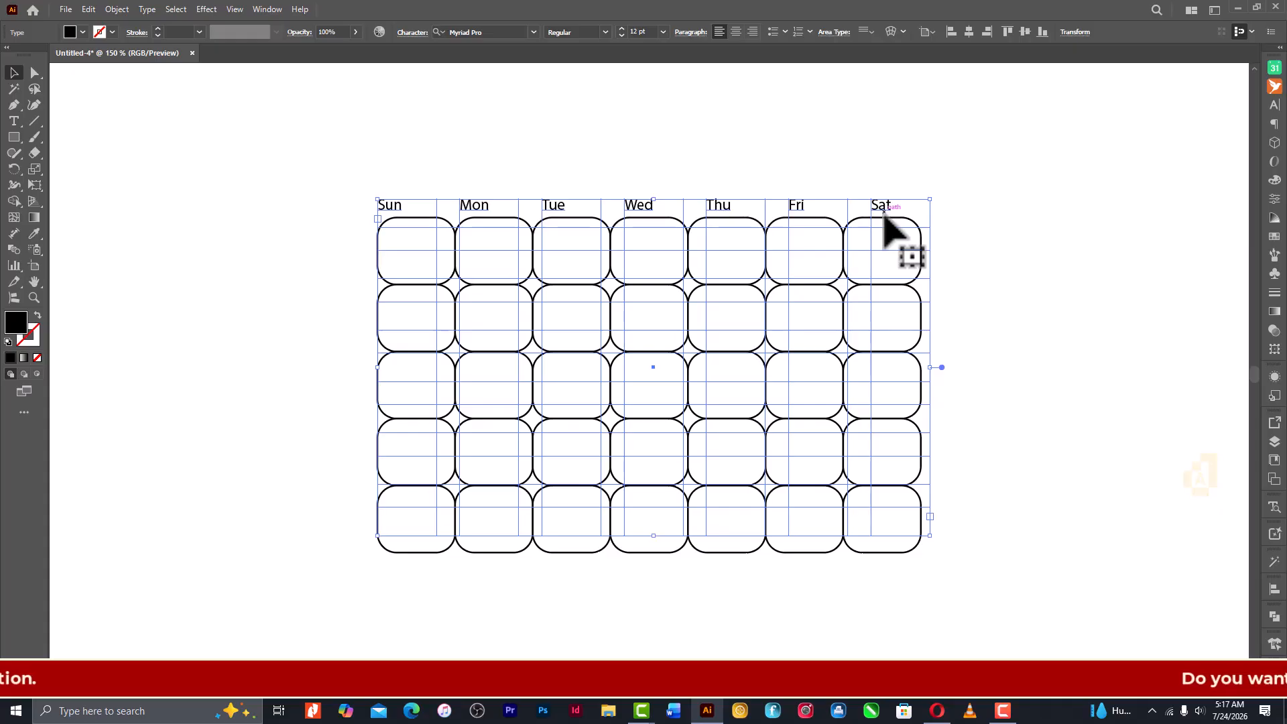
key("shift+Right")
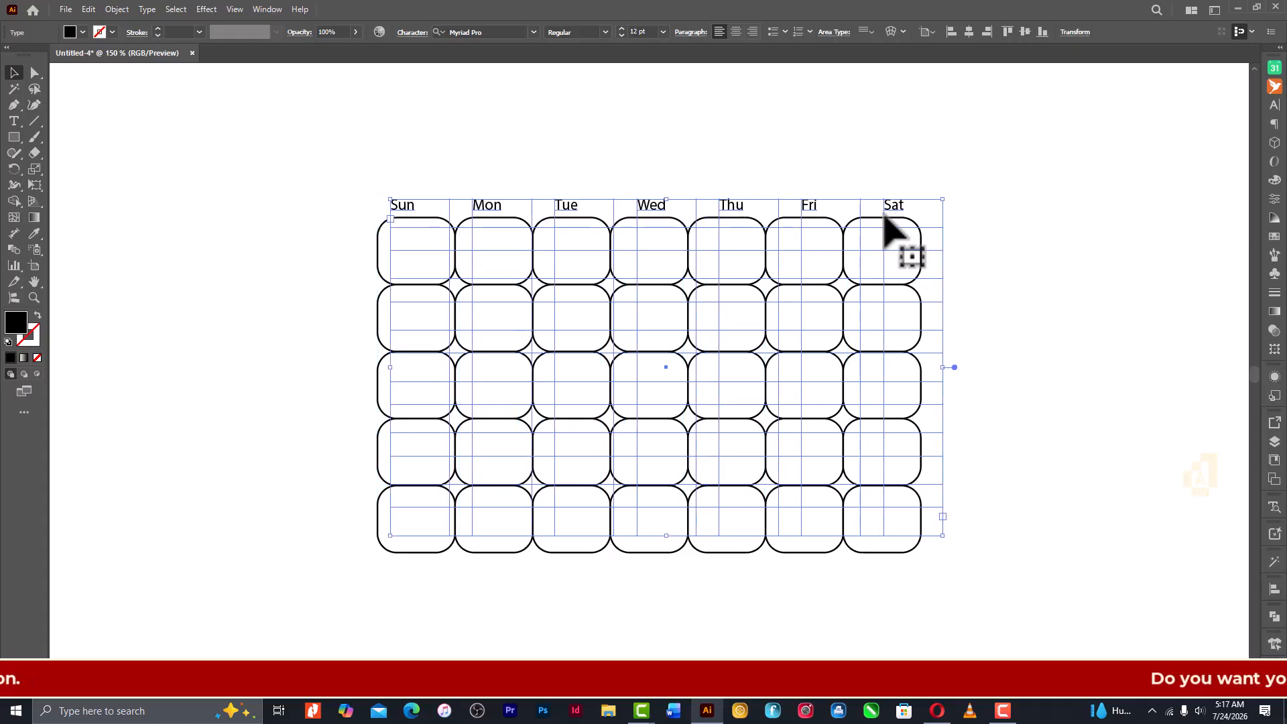
key("Left")
key("Left")
key("Left")
key("Left")
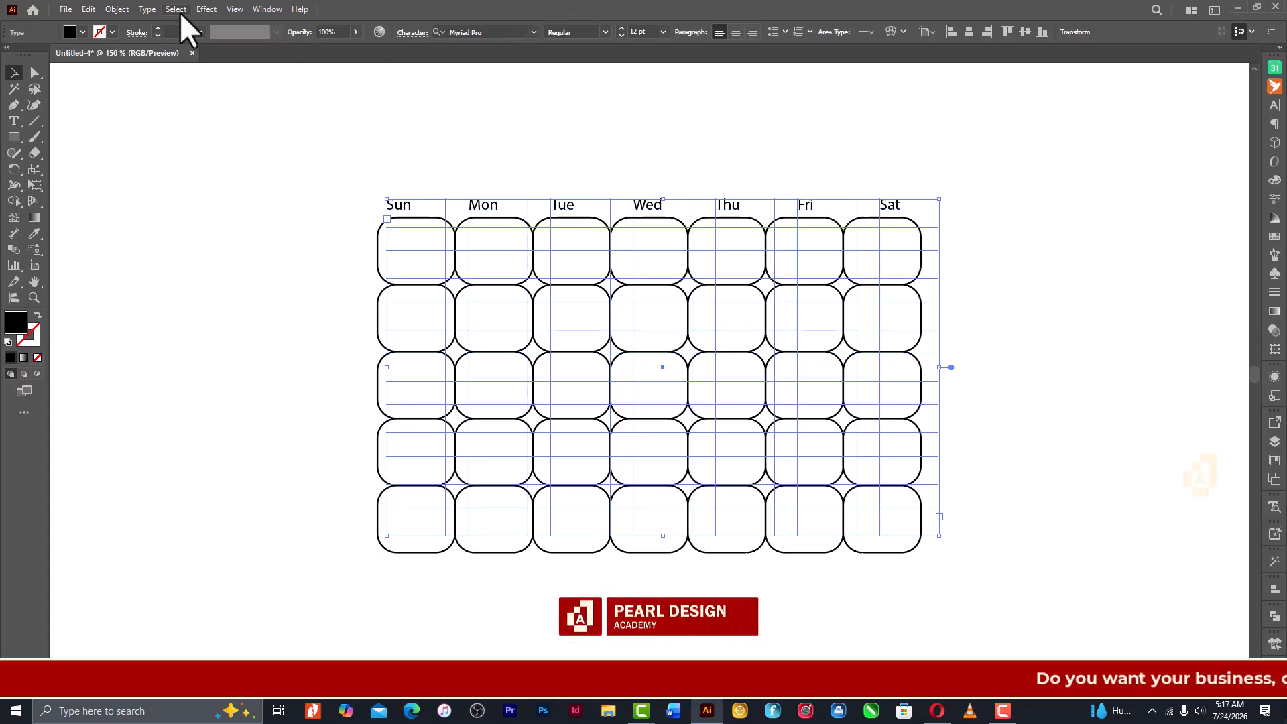
- Reduce the weekday text frame's width to 400 pt in Area Type Options and apply it
left_click(152, 9)
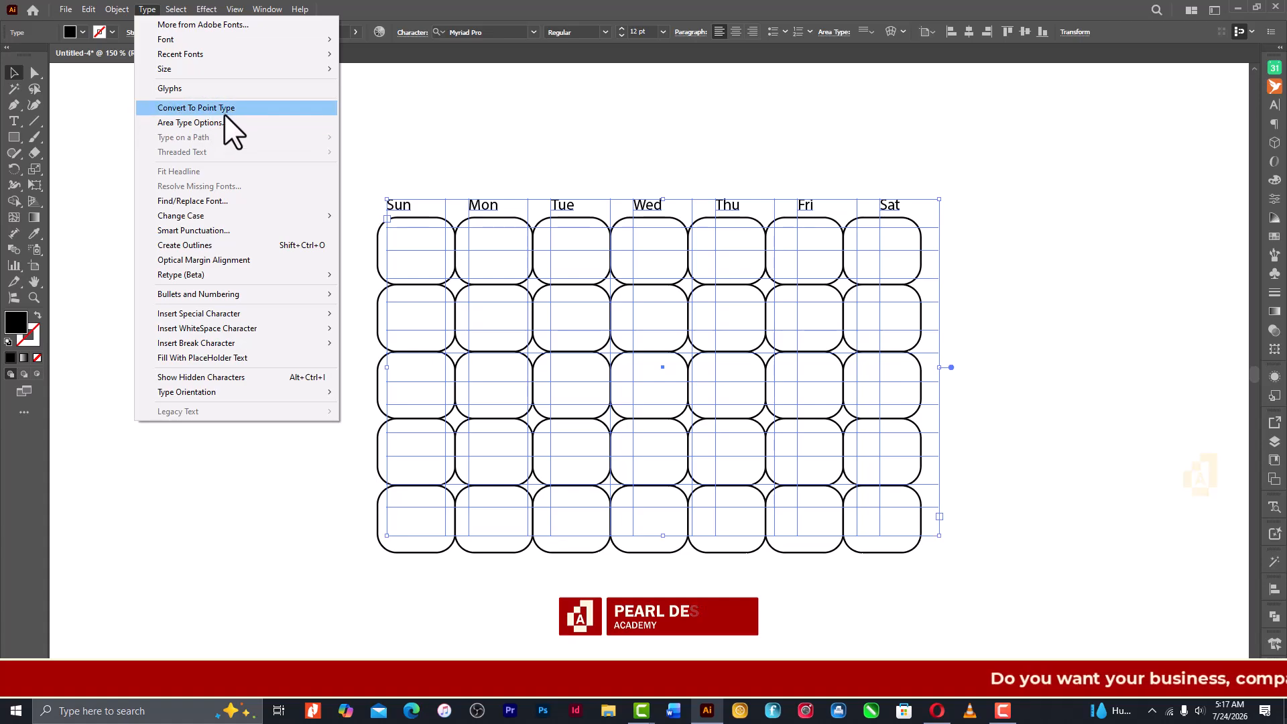
left_click(228, 125)
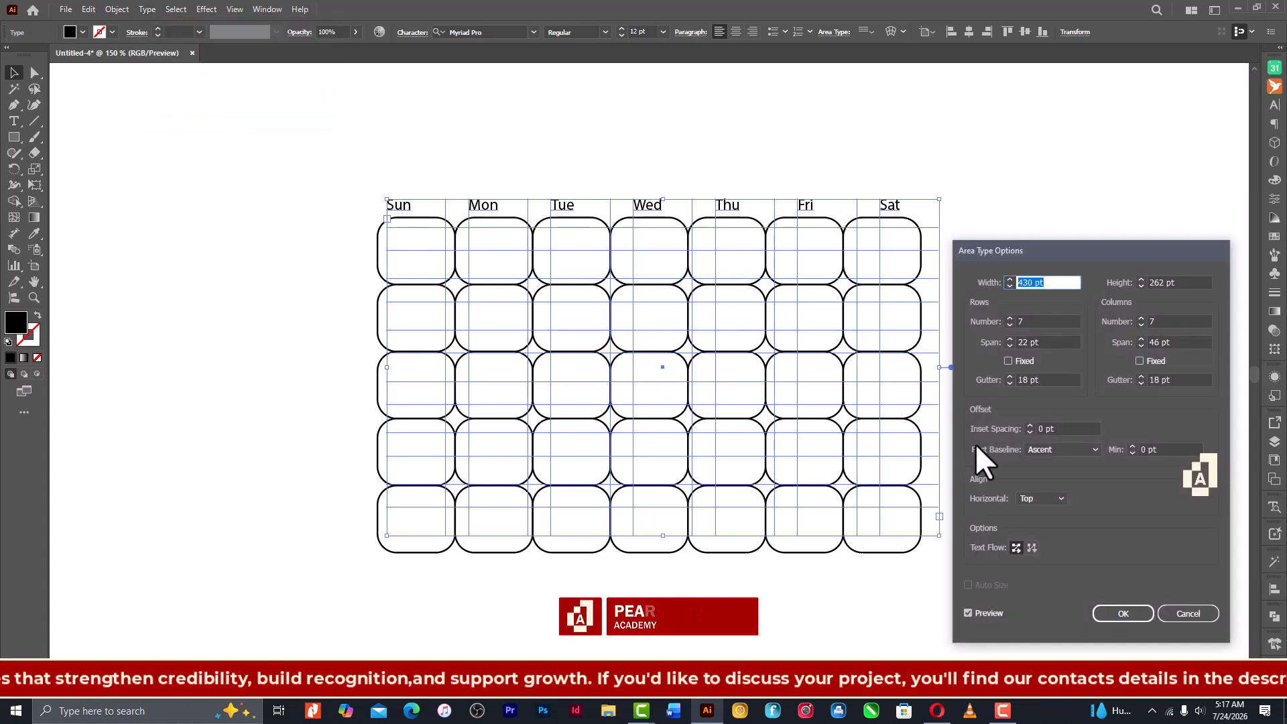
key("Down")
key("Down")
key("Down")
key("Down")
key("Down")
key("Down")
key("Down")
key("Down")
key("Down")
key("Down")
key("Down")
key("Down")
key("Down")
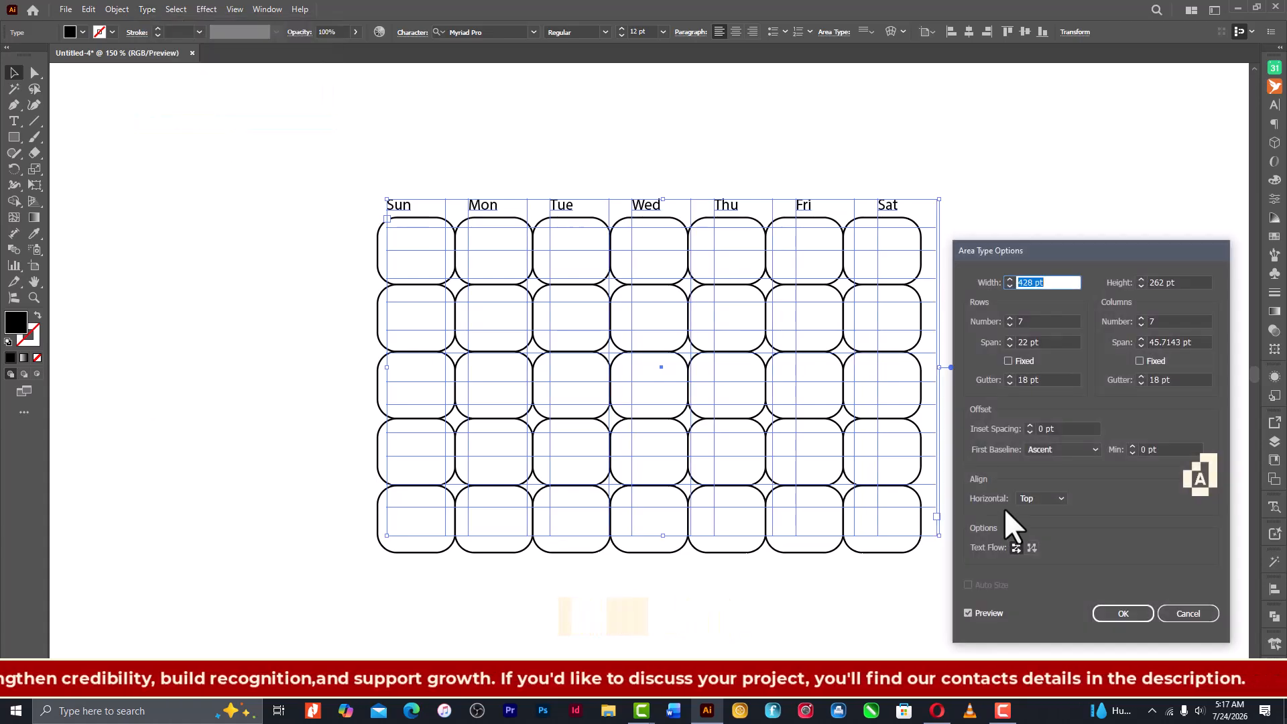
key("Down")
key("Down")
key("Down")
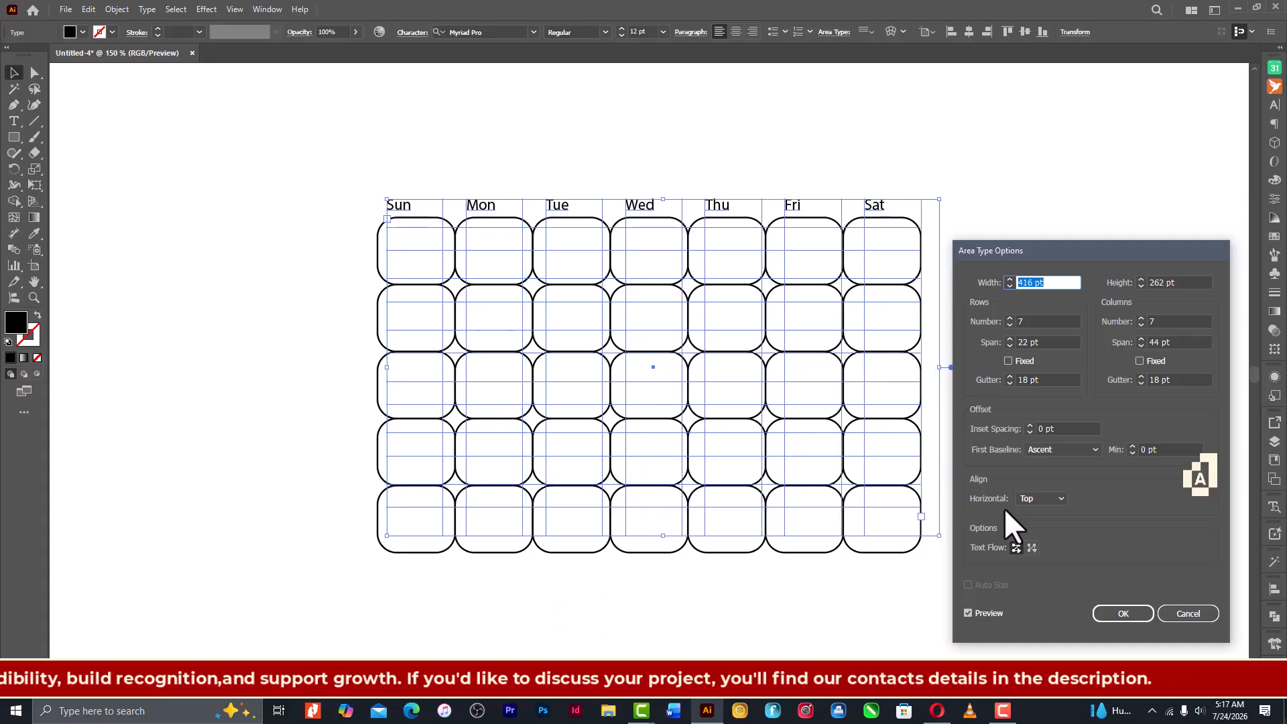
key("Down")
key("Down")
key("Down")
key("Down")
key("Down")
key("Down")
key("Down")
key("Down")
key("Down")
key("Down")
key("Down")
key("Down")
key("Down")
key("Down")
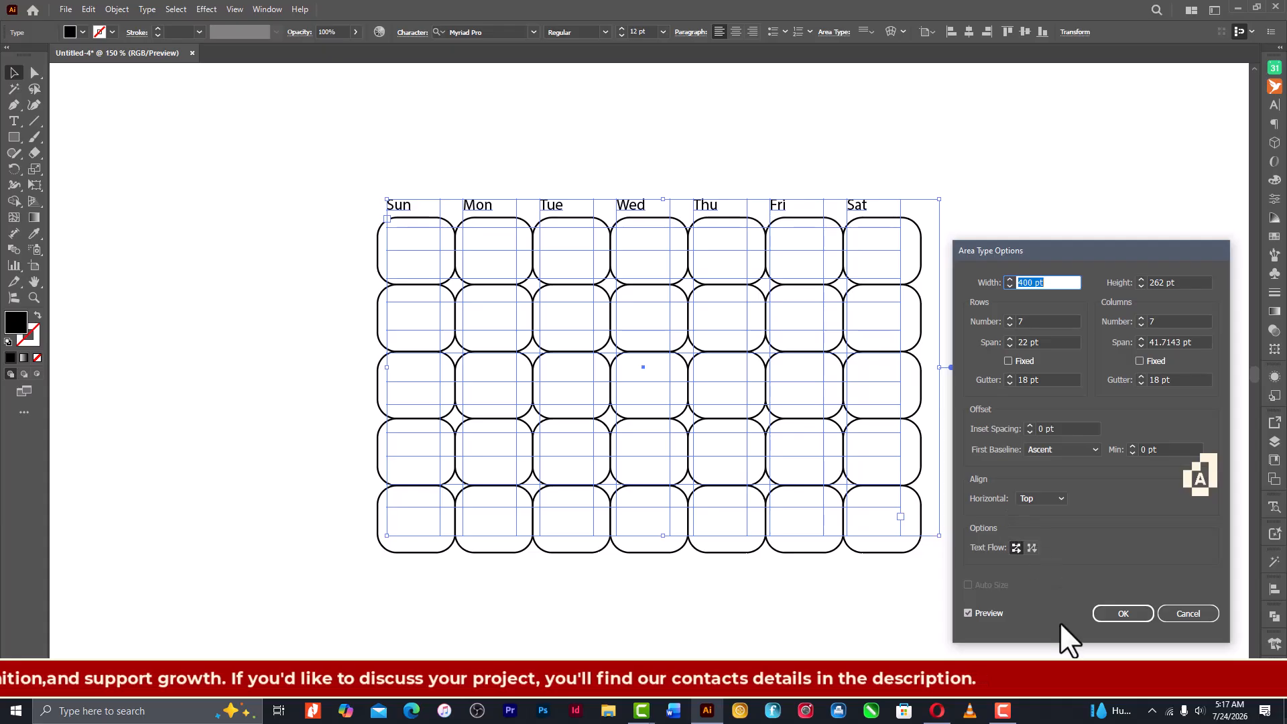
left_click(1097, 613)
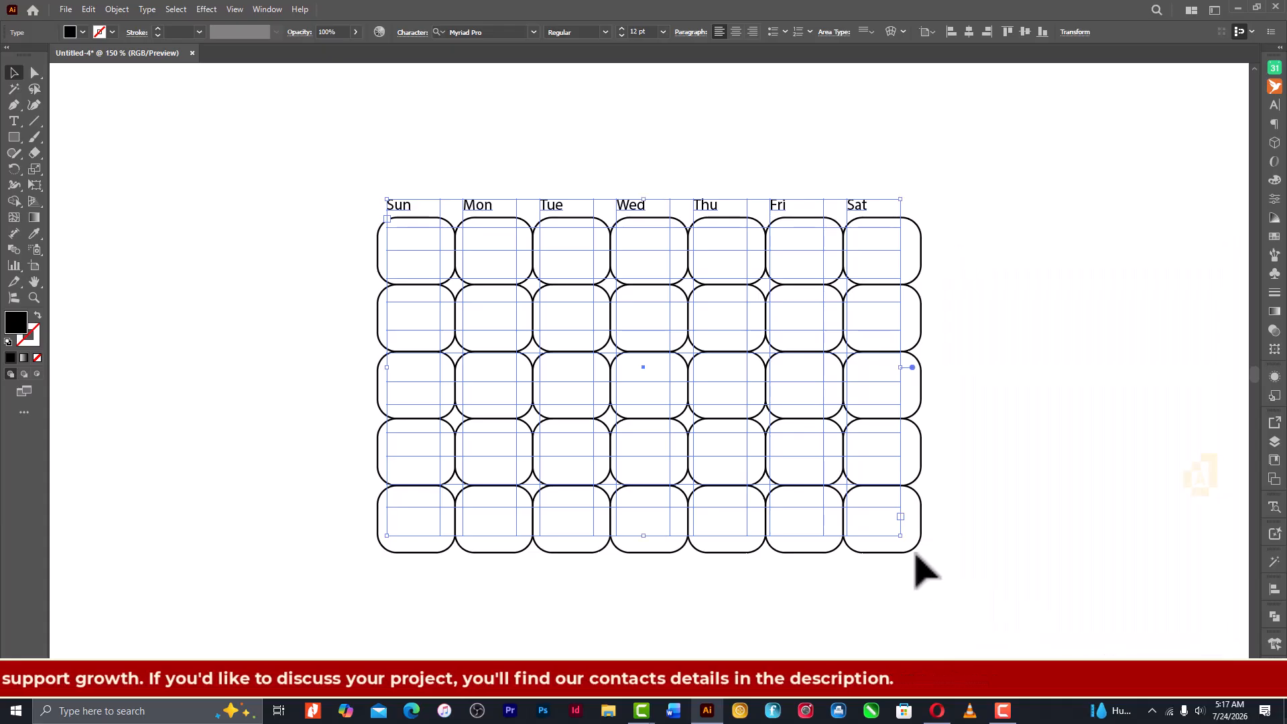
- Nudge the weekday text frame right so the day names sit centred above the grid's columns
key("Right")
key("Right")
key("Right")
key("Right")
key("Right")
key("Right")
key("Right")
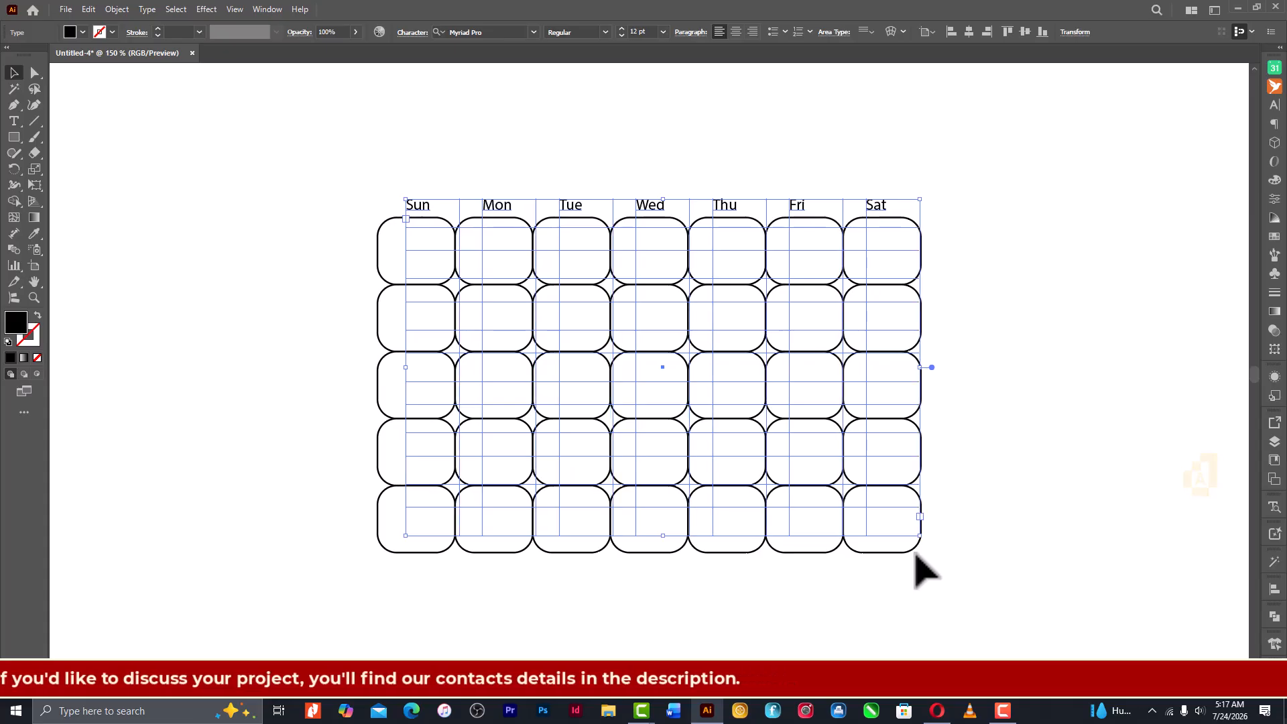
- Set the weekday names in the Gabarito font with the Bold style, then deselect the text
left_click(534, 32)
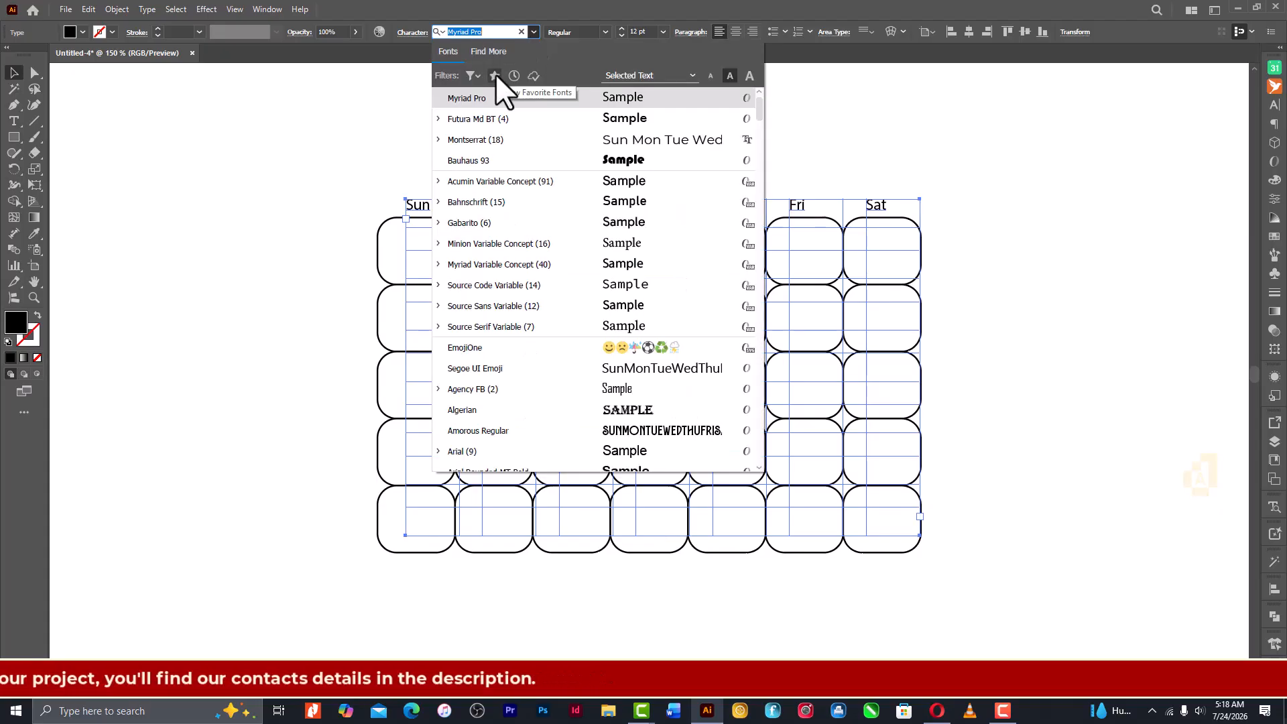
type("ga")
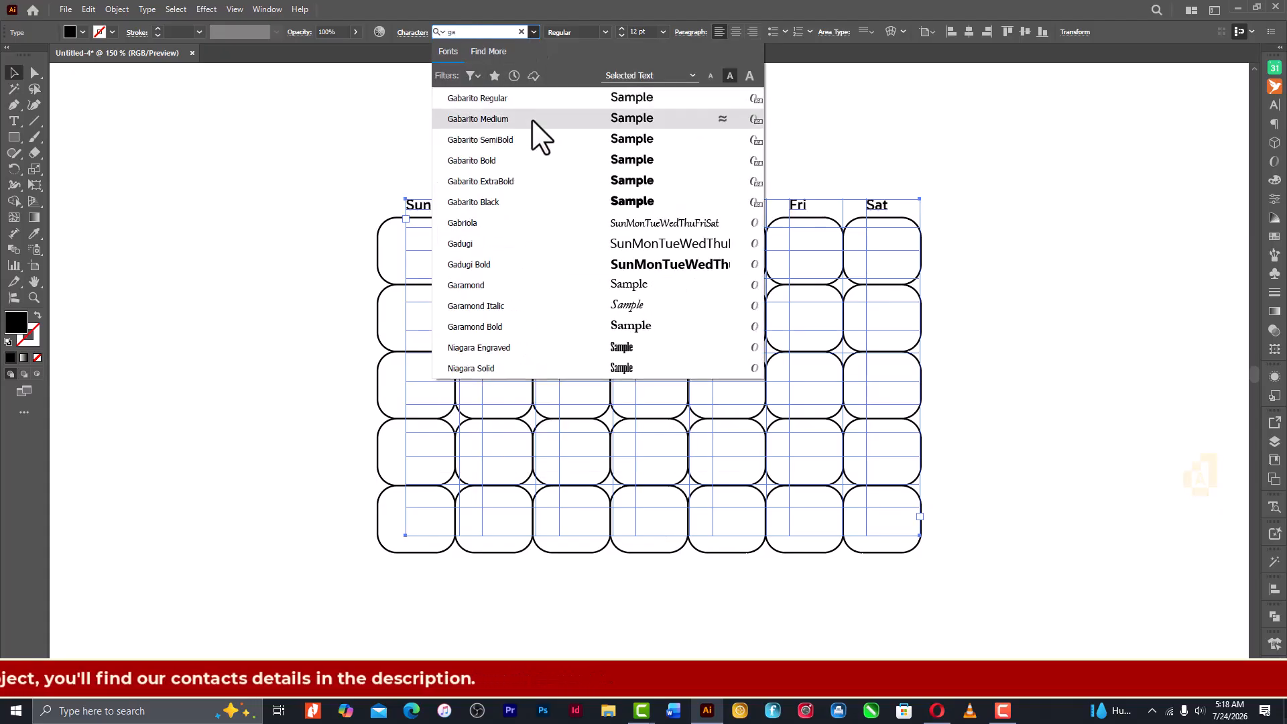
left_click(536, 160)
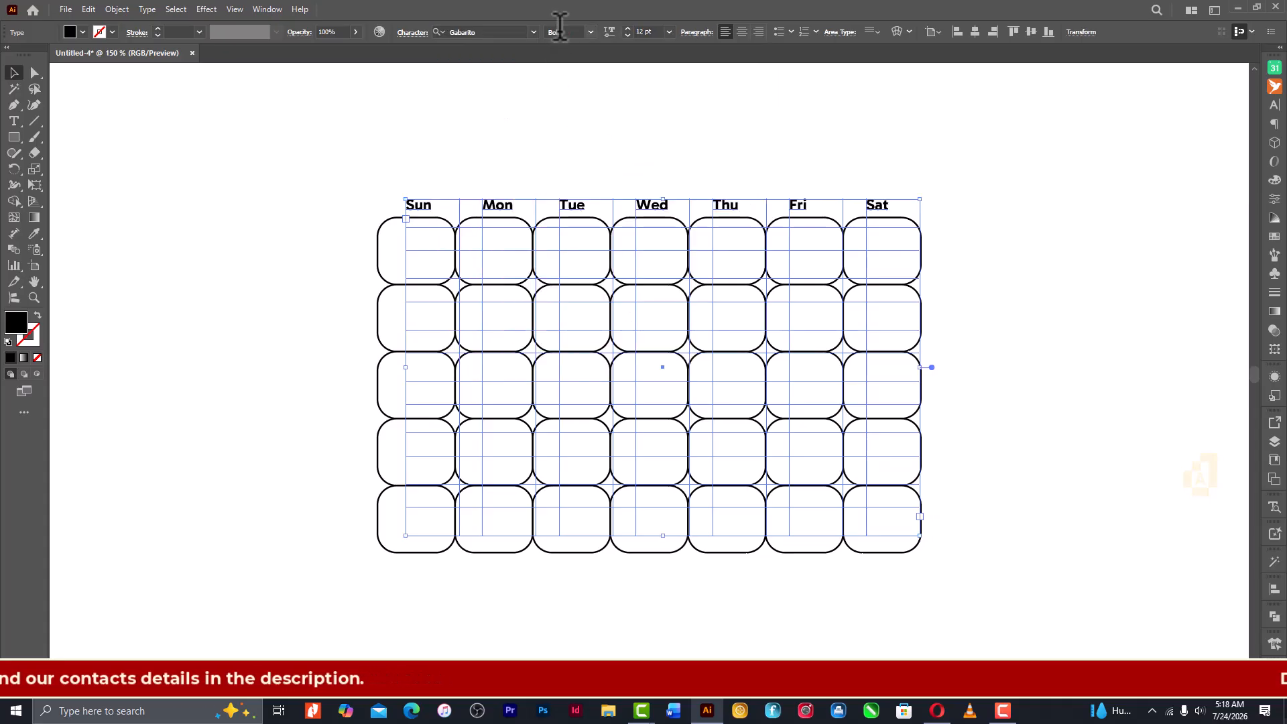
left_click(592, 32)
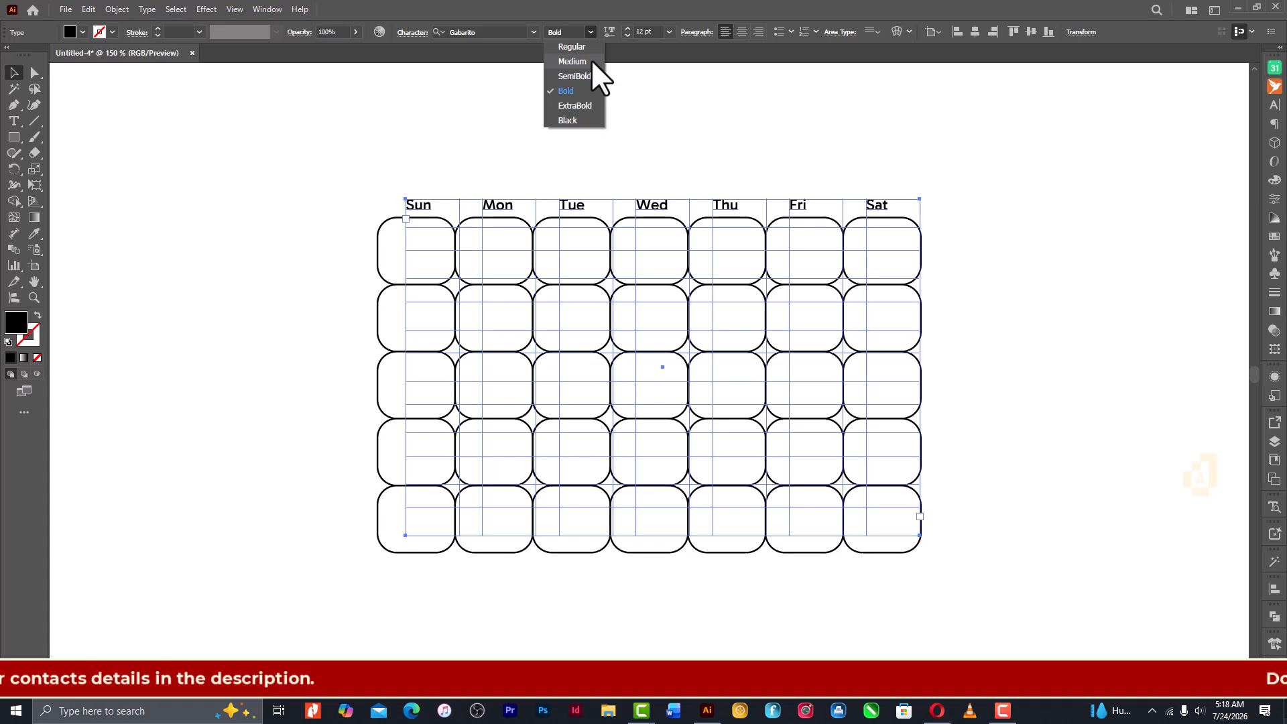
left_click(590, 88)
left_click(742, 180)
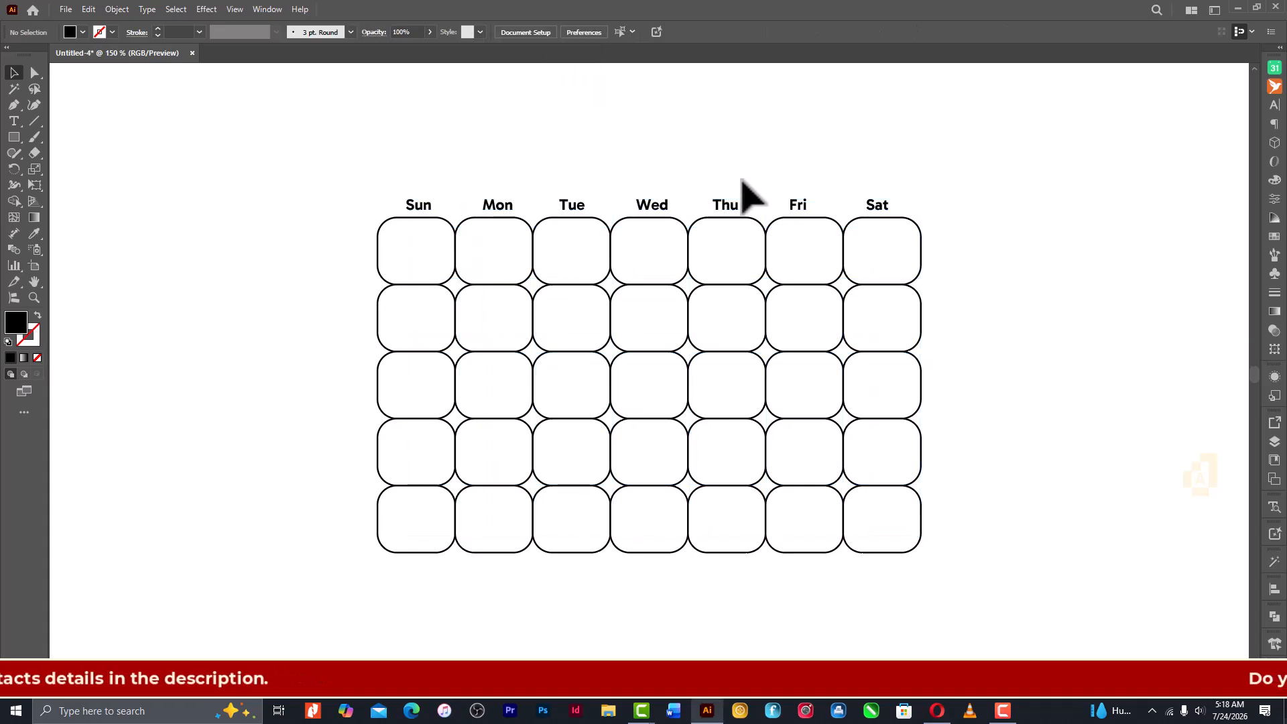
- Set the weekday names' font size to 16 pt
left_click(726, 204)
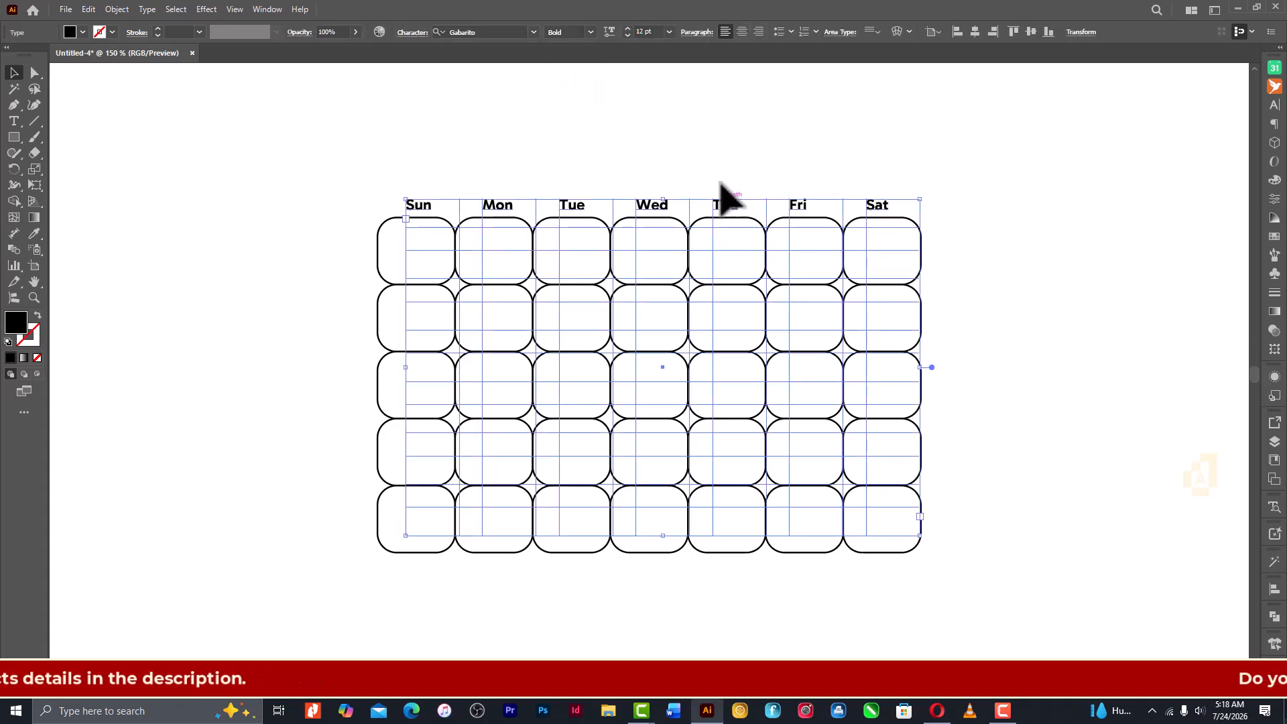
left_click(629, 28)
left_click(626, 27)
left_click(626, 27)
left_click(626, 27)
left_click(626, 27)
left_click(626, 27)
left_click(626, 27)
left_click(626, 26)
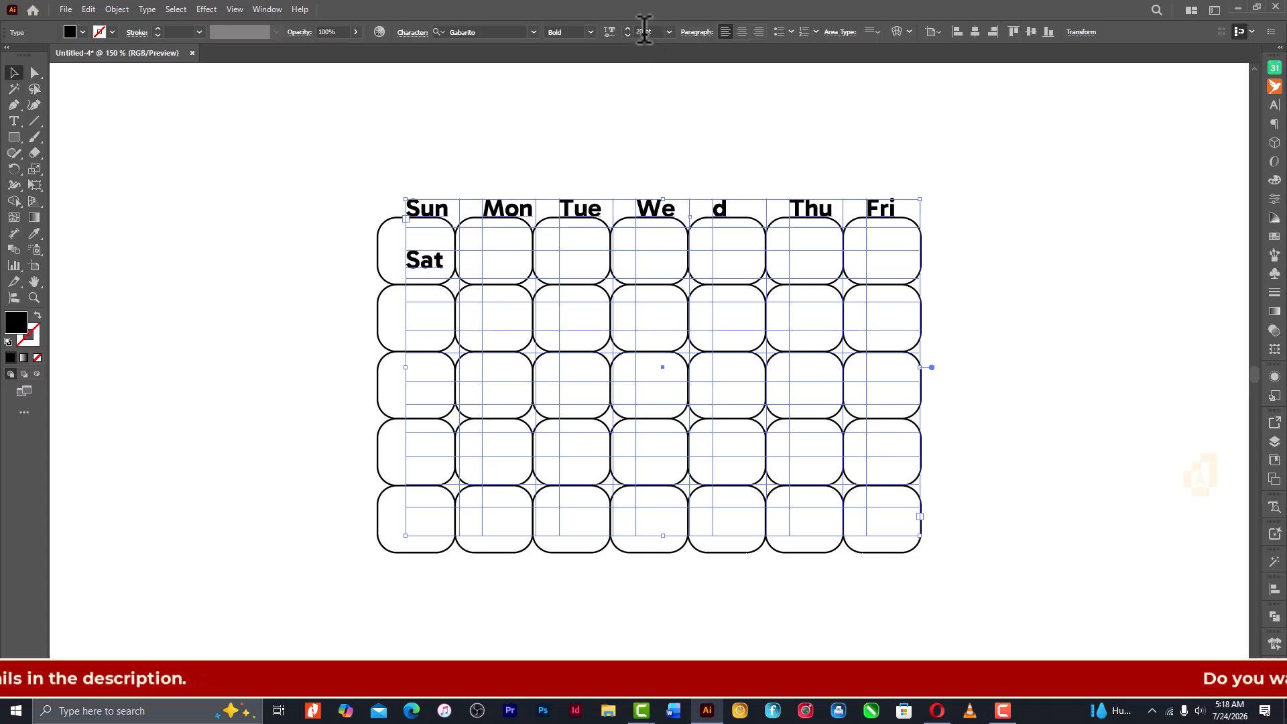
left_click(626, 35)
left_click(627, 35)
left_click(626, 35)
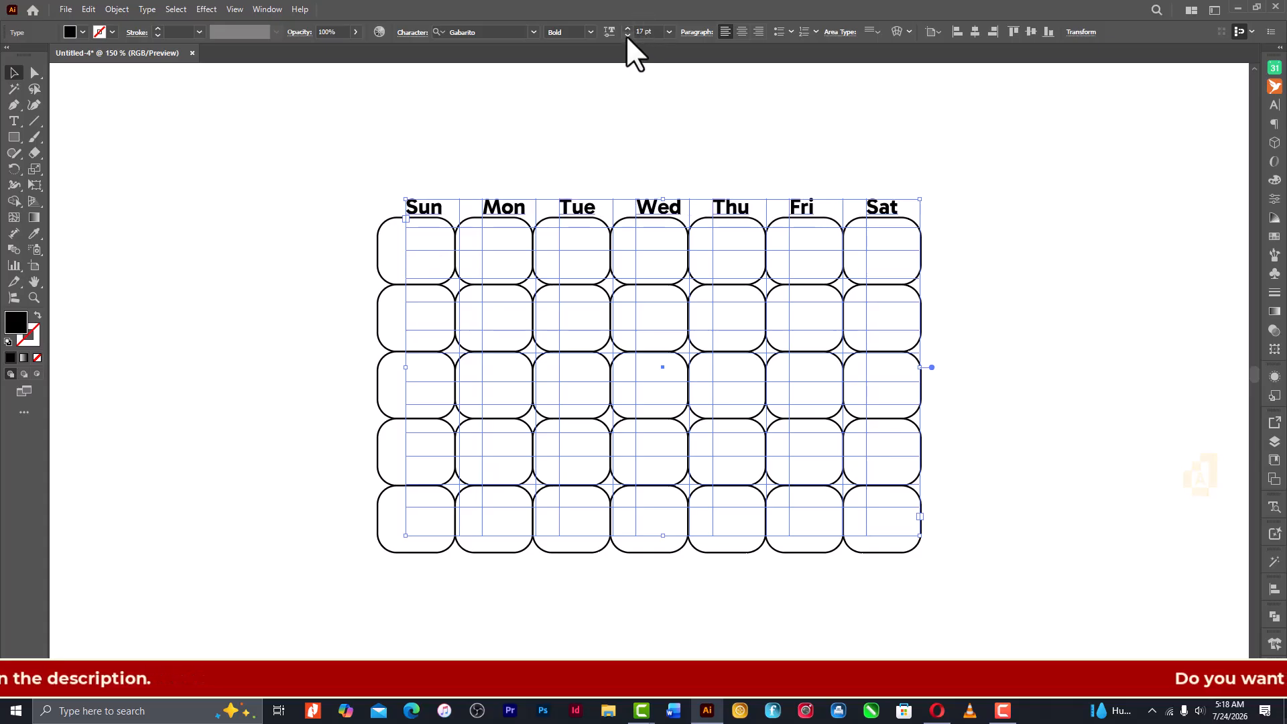
left_click(626, 35)
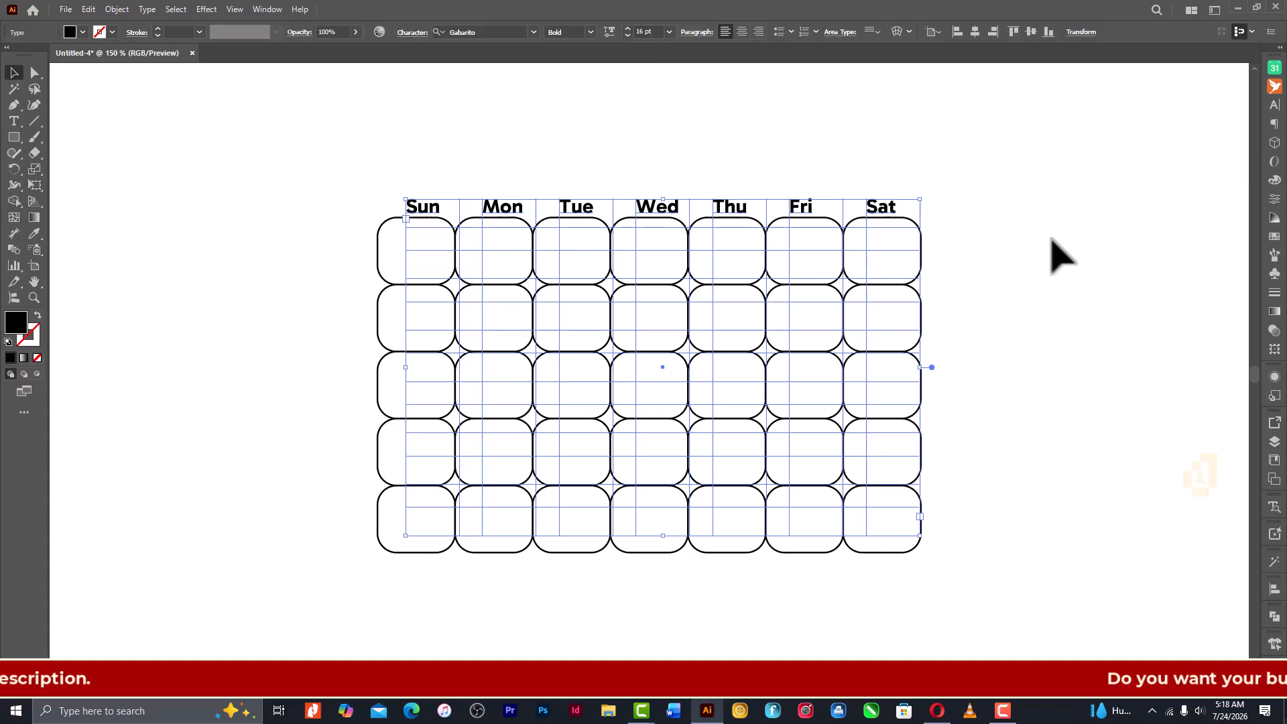
- Nudge the enlarged weekday names slightly left to recentre them over the columns, and deselect the frame
key("Left")
key("Left")
key("Left")
key("Left")
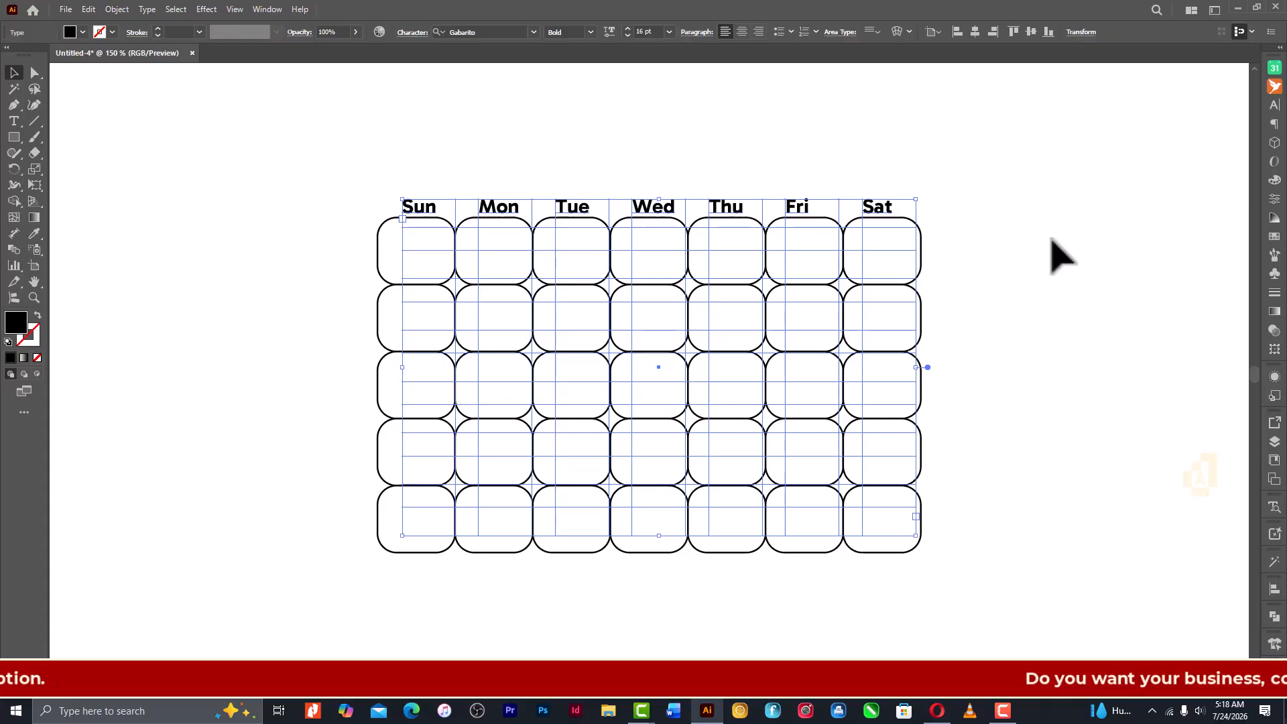
left_click(1051, 240)
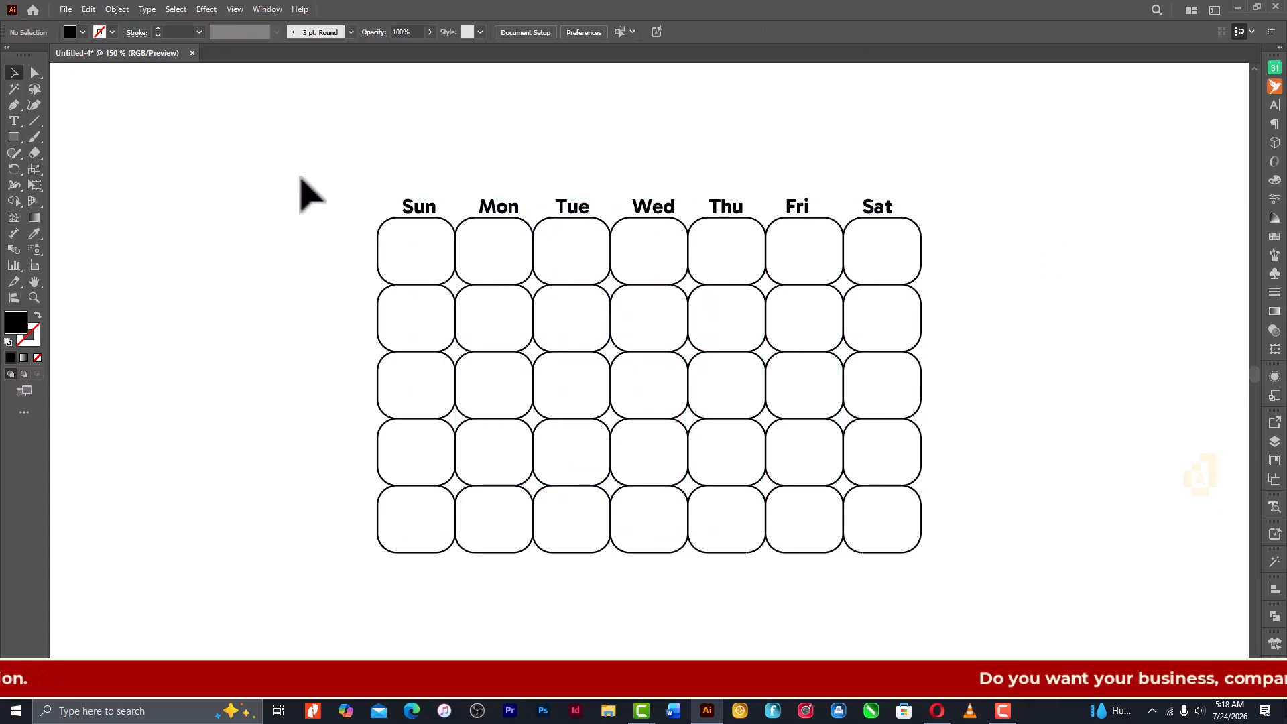
- Select all the rounded grid cells without the weekday text and group them
left_click(14, 122)
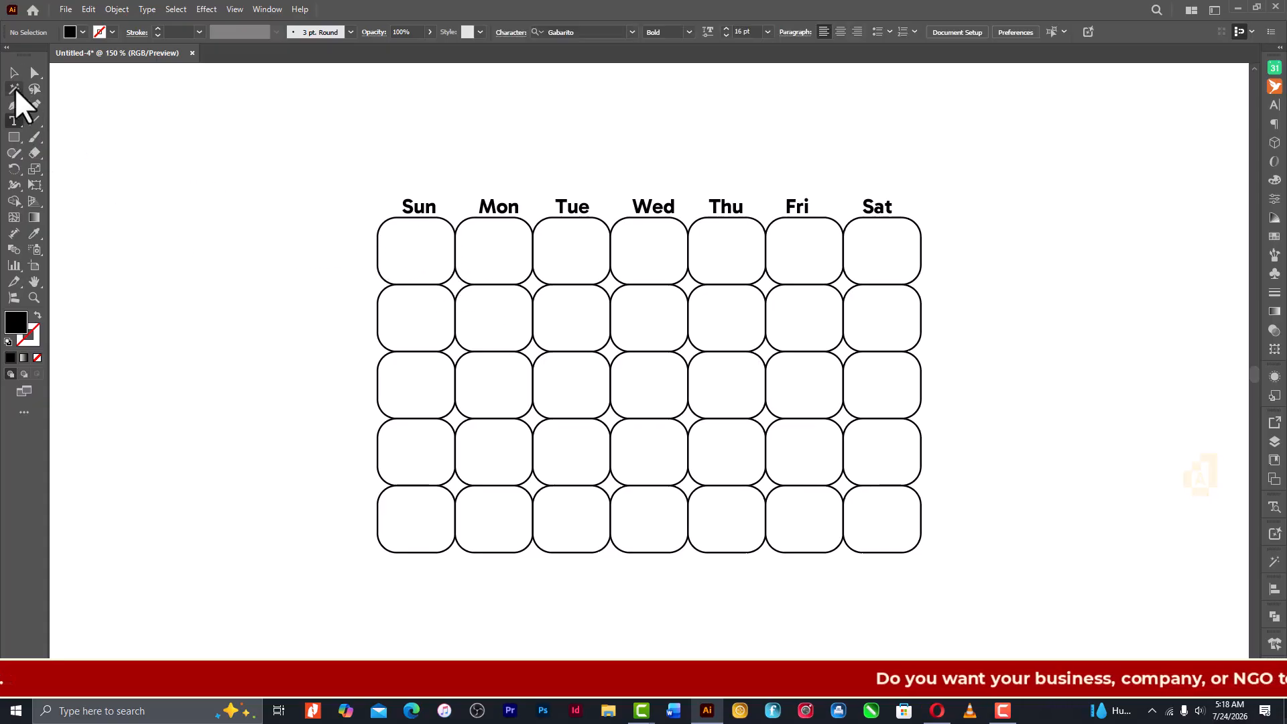
left_click(14, 72)
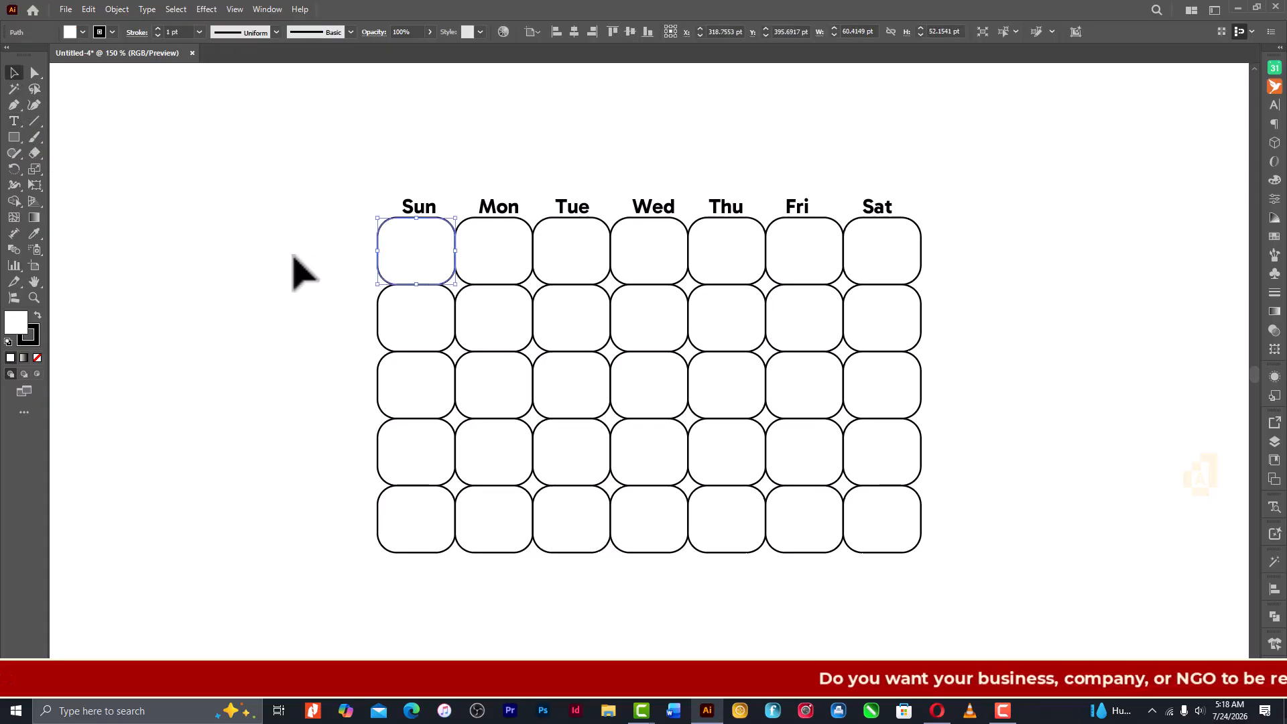
left_click_drag(293, 254, 908, 581)
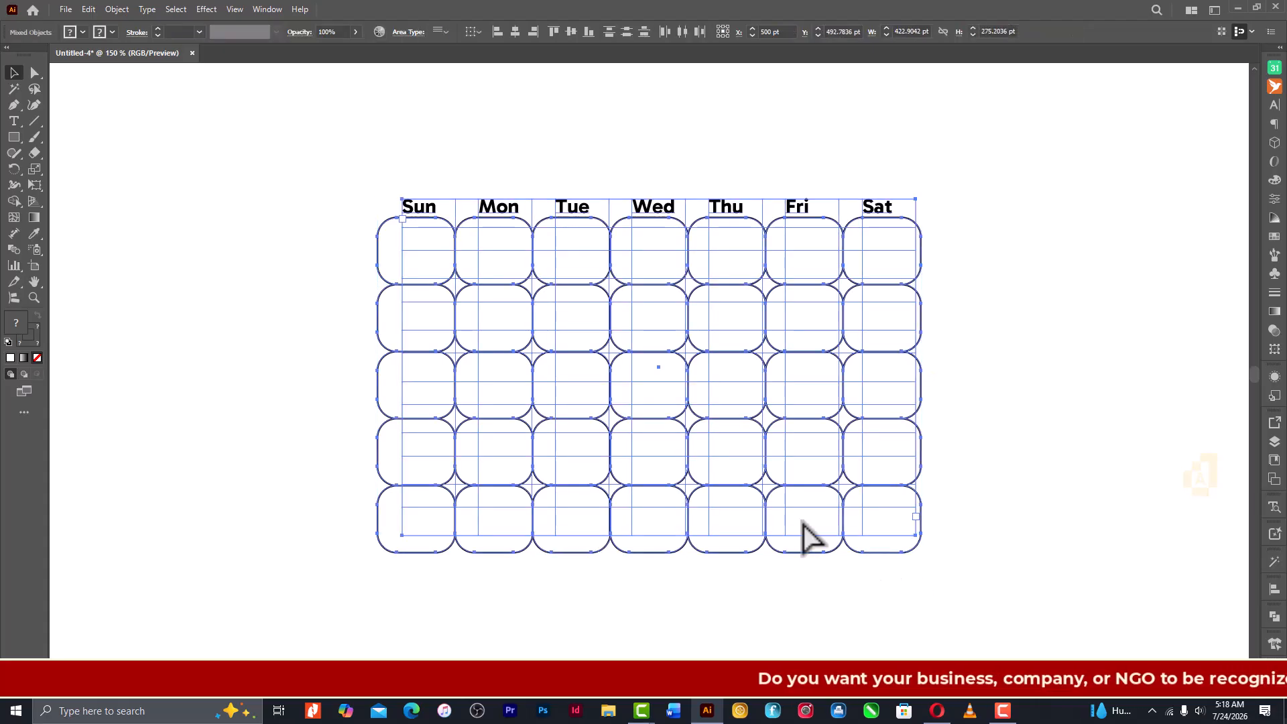
left_click(328, 265)
left_click(407, 205)
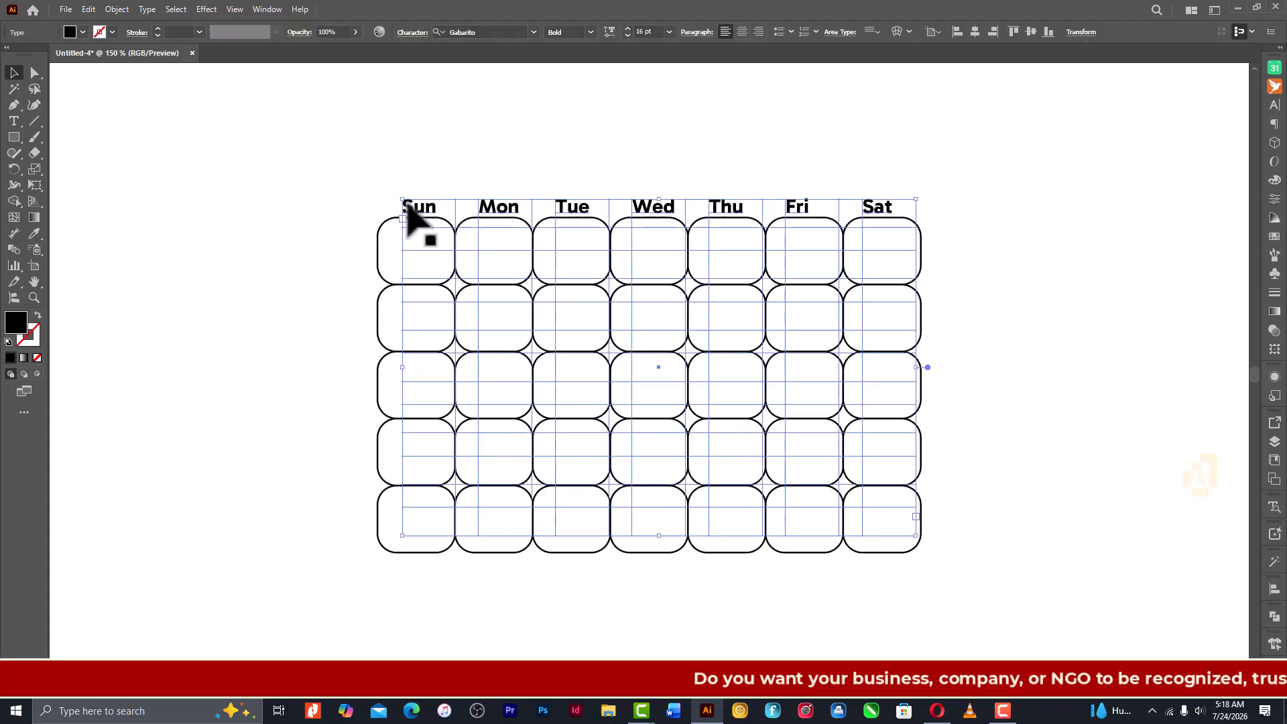
left_click_drag(357, 263, 405, 526)
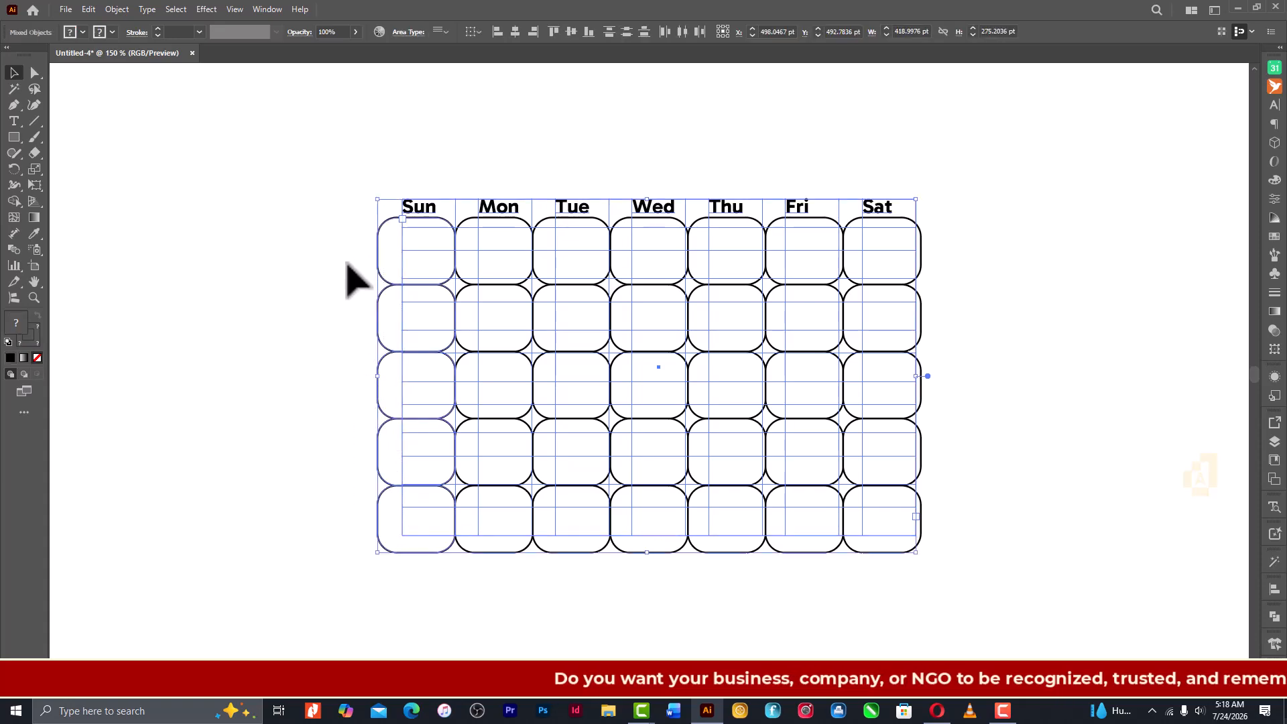
left_click_drag(345, 249, 971, 595)
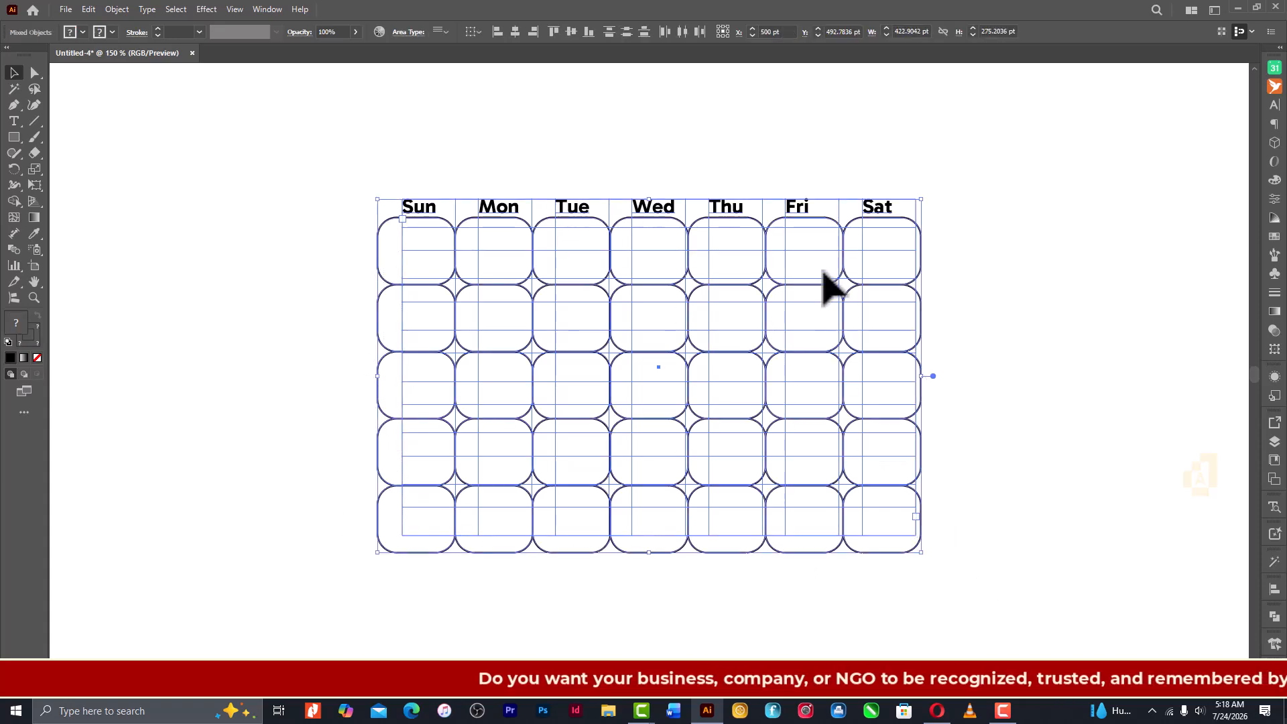
left_click(801, 214, "shift")
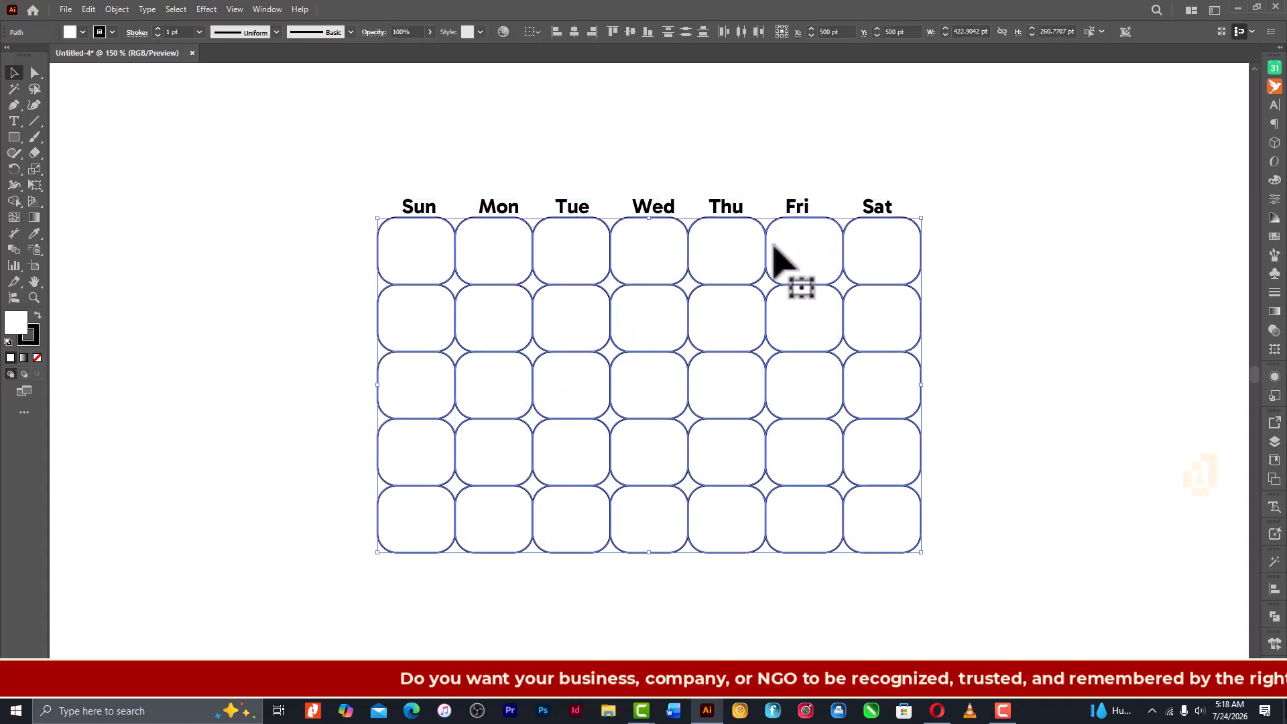
right_click(457, 318)
left_click(504, 399)
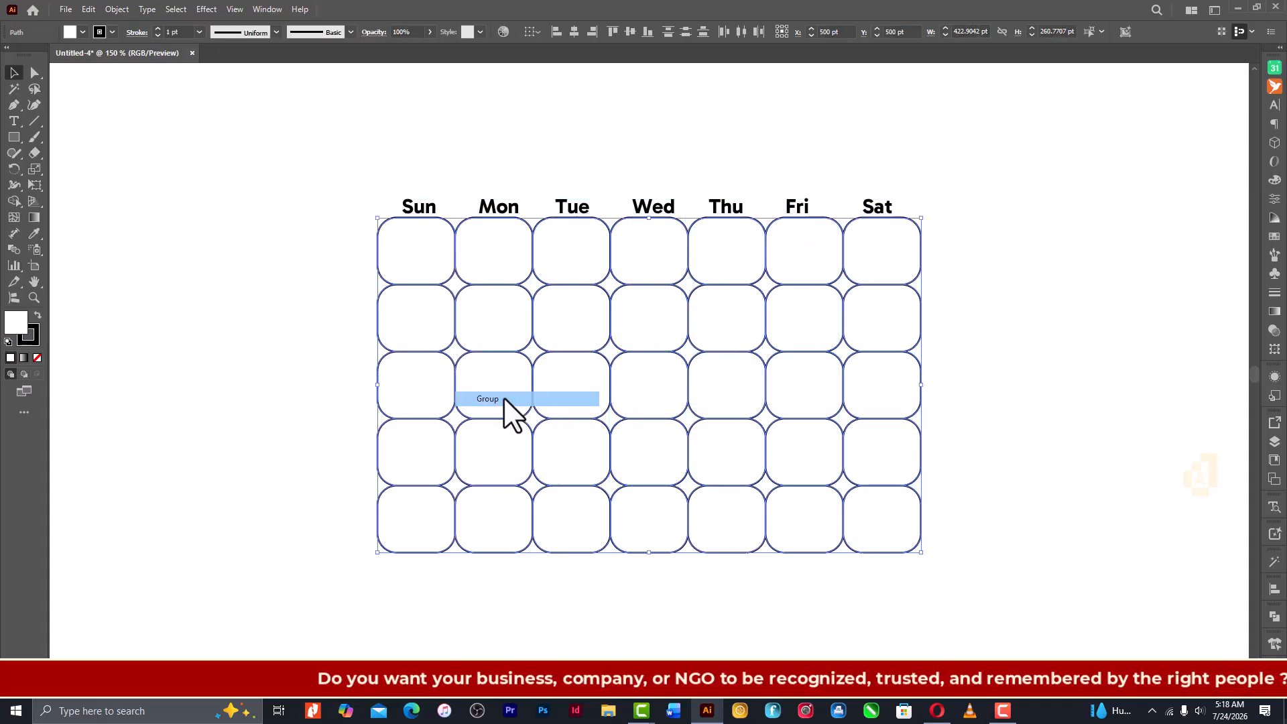
left_click(1057, 331)
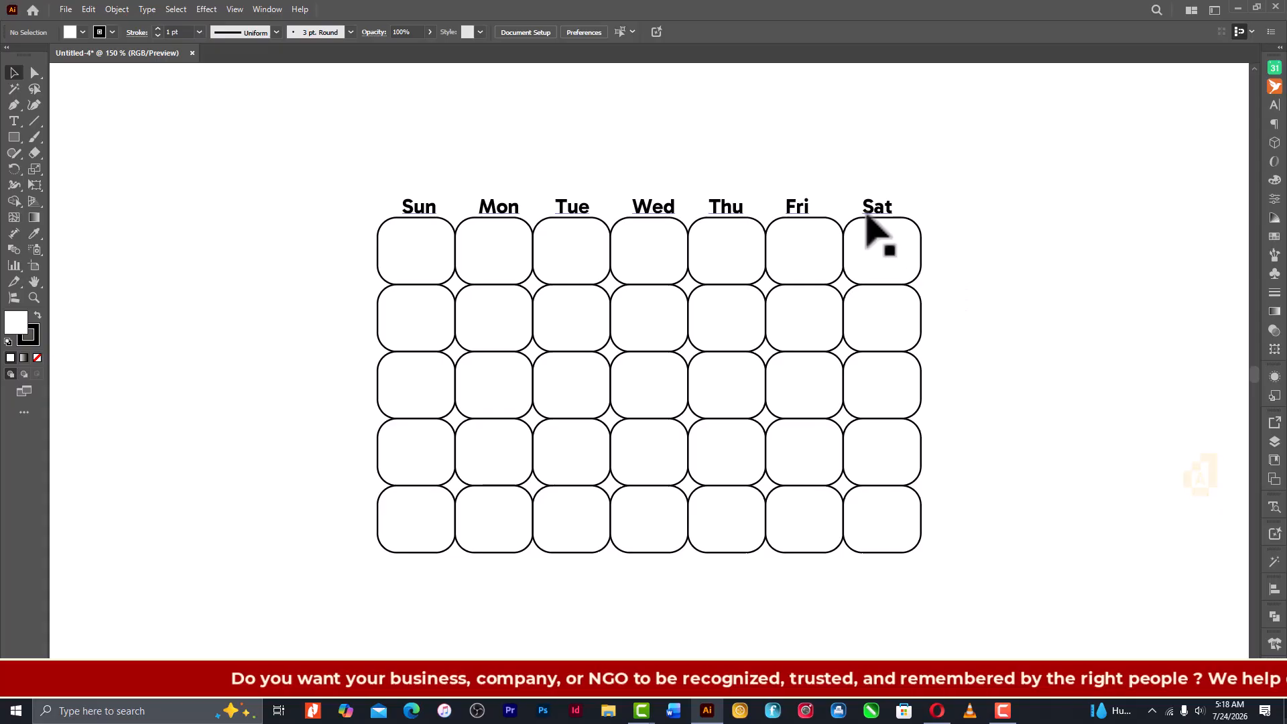
- Add the date number 28 as text and centre it in the first Sunday cell
left_click(15, 124)
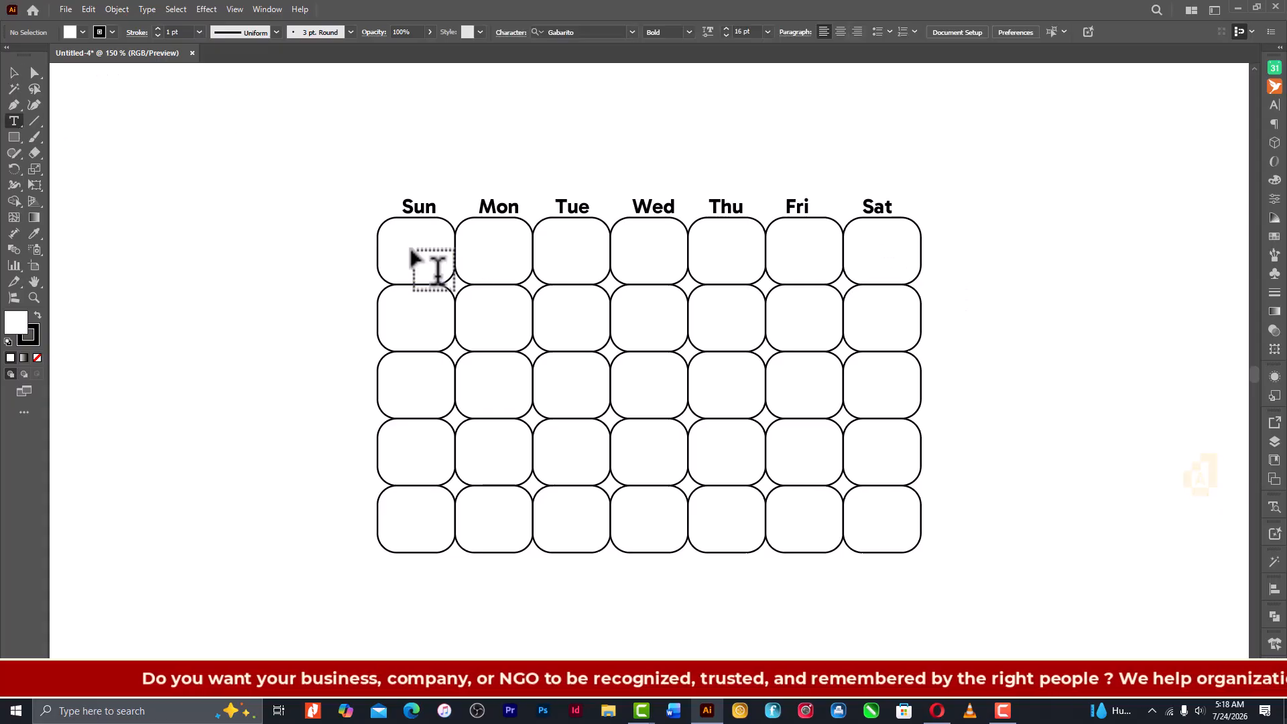
left_click(416, 266)
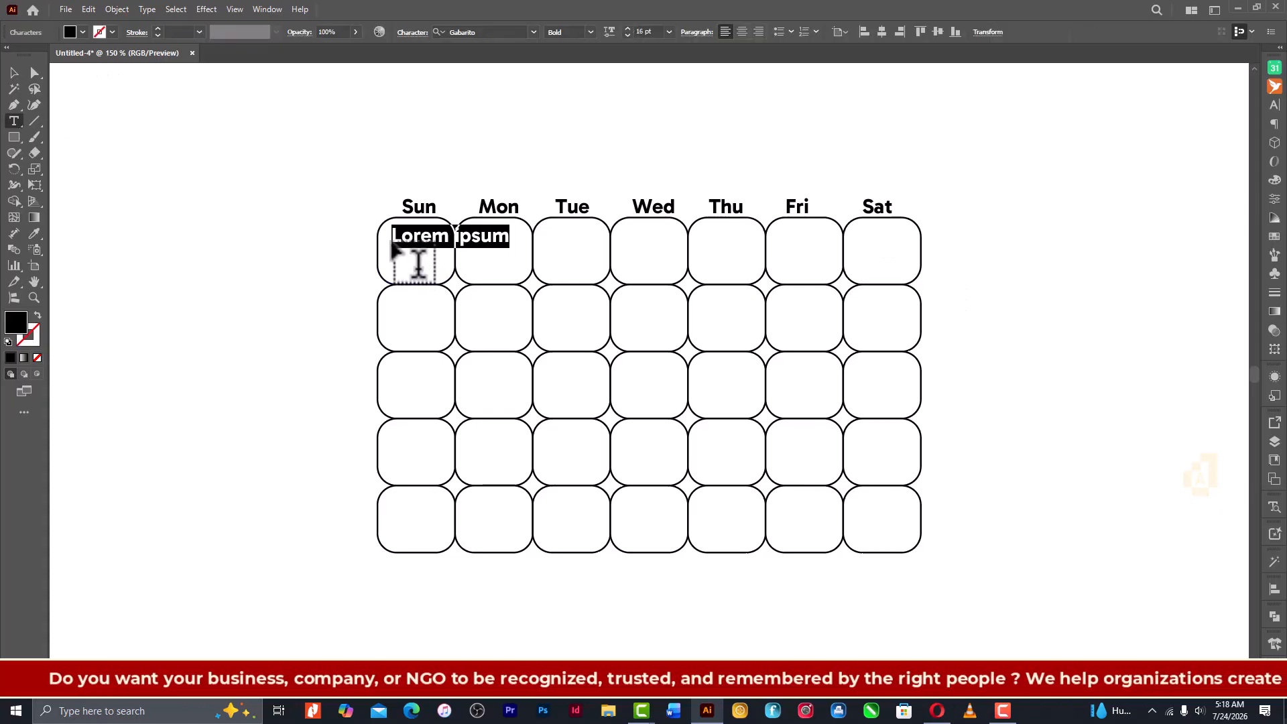
type("28")
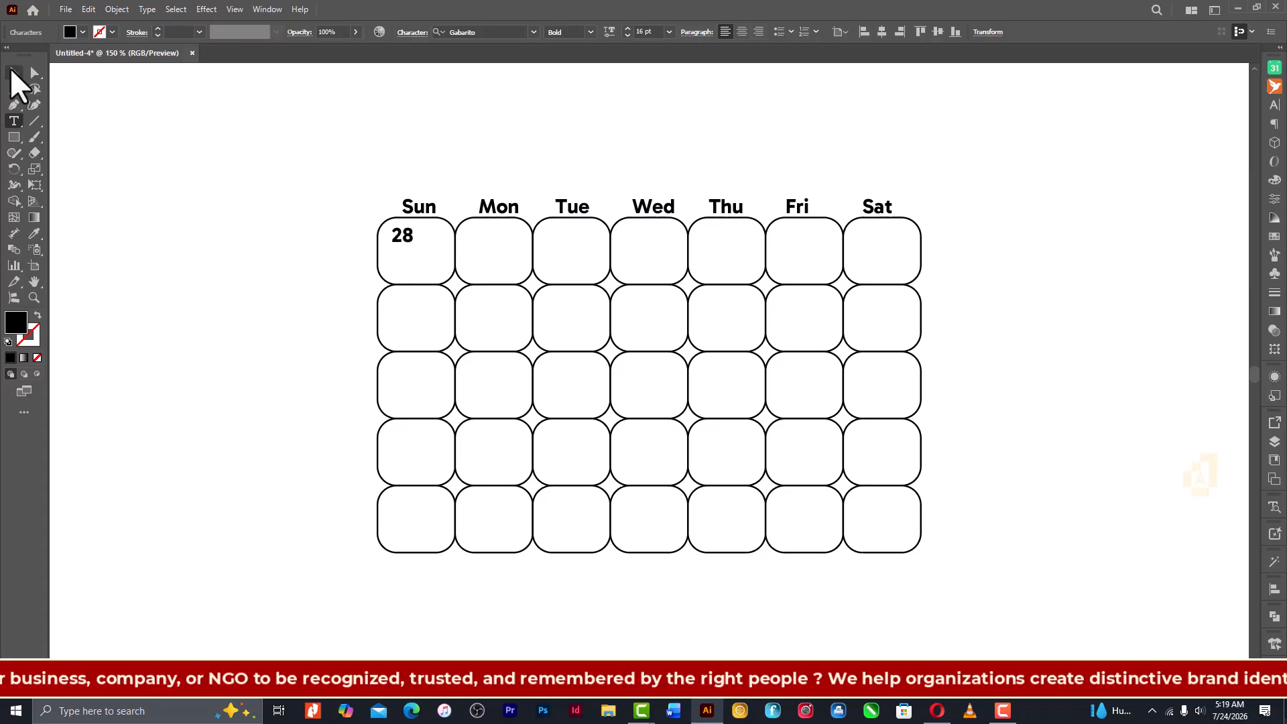
left_click(14, 72)
left_click(91, 120)
left_click_drag(404, 236, 421, 257)
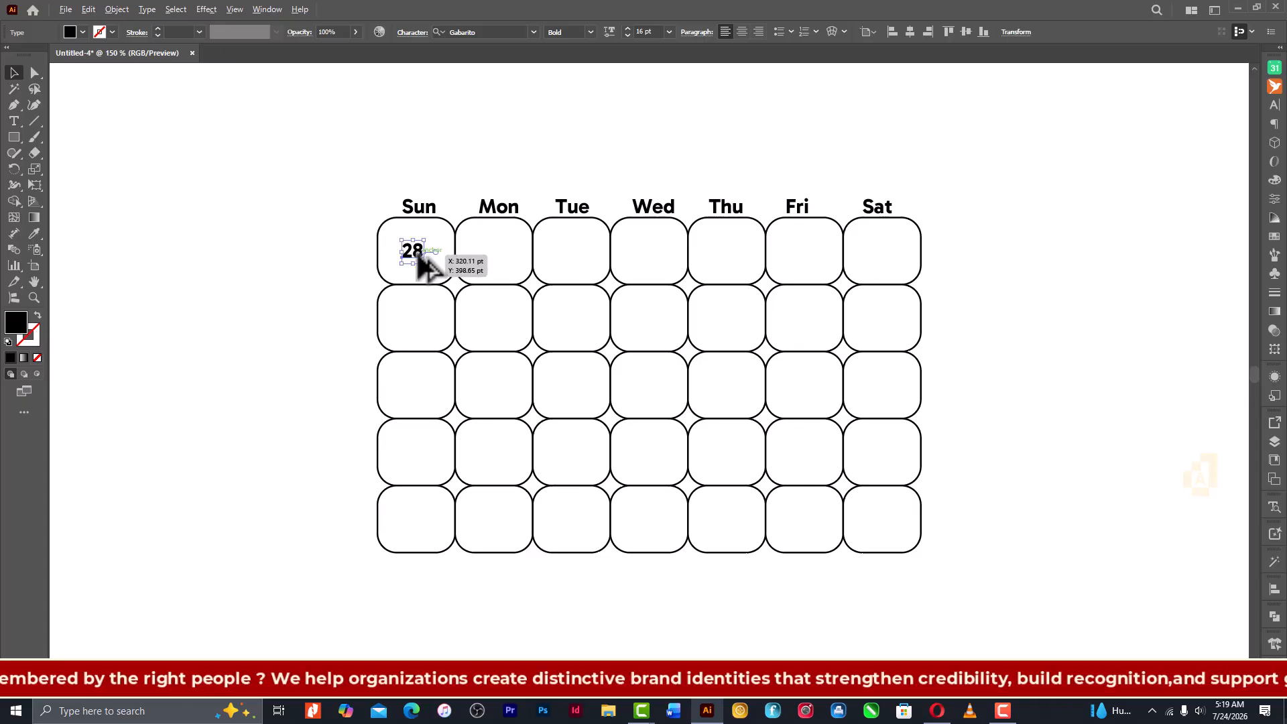
- Copy the 28 into the other six cells of the first row and nudge the copies to centre them in their cells
left_click_drag(419, 256, 500, 266)
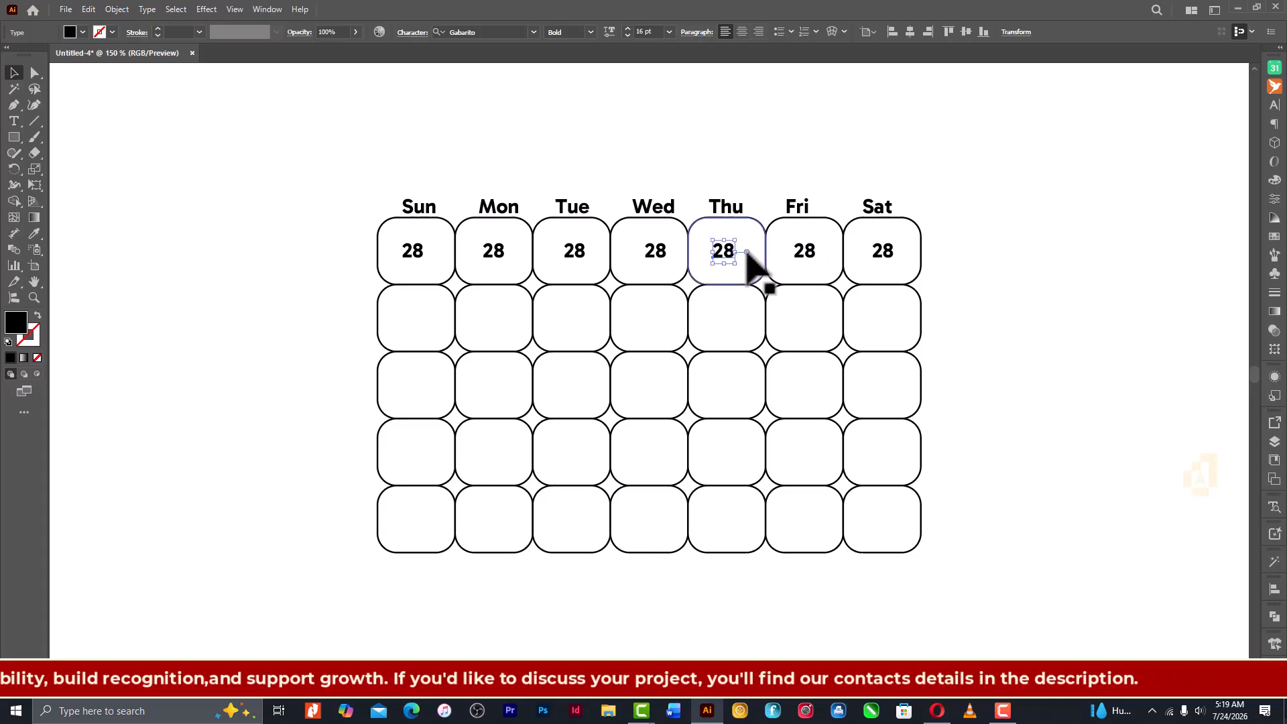
key("Right")
key("Right")
key("Right")
key("Right")
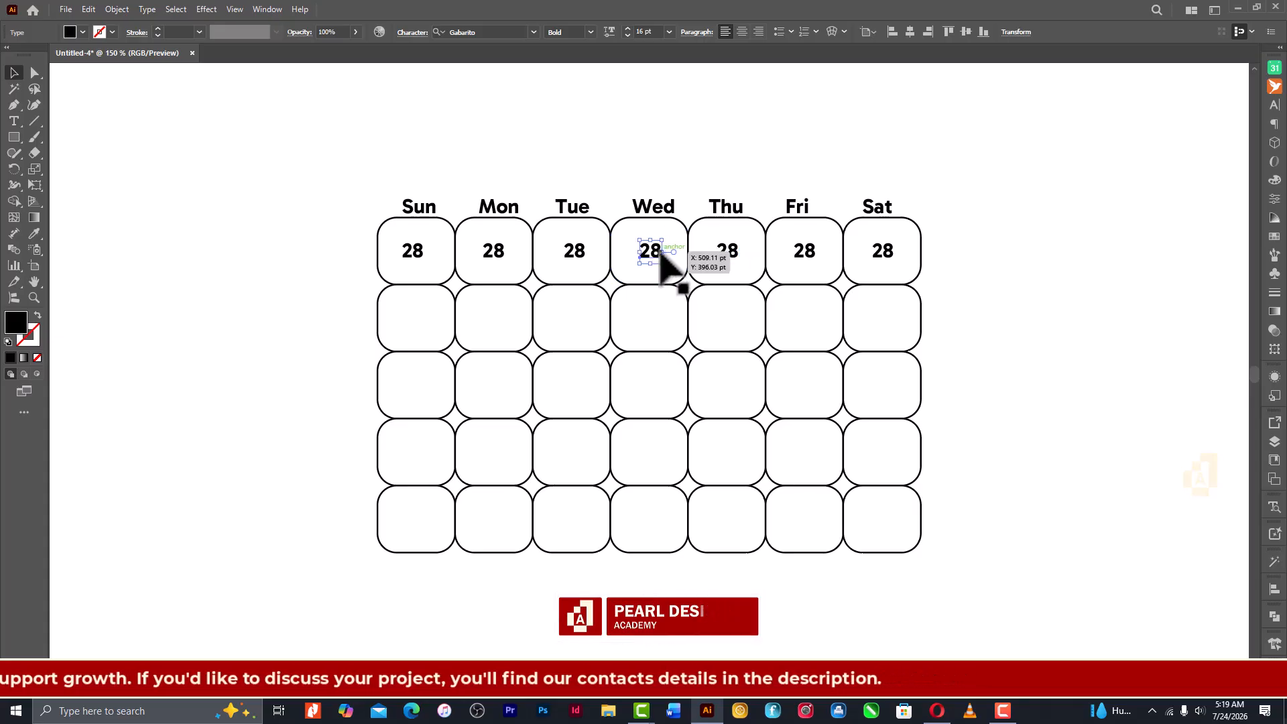
left_click(581, 255)
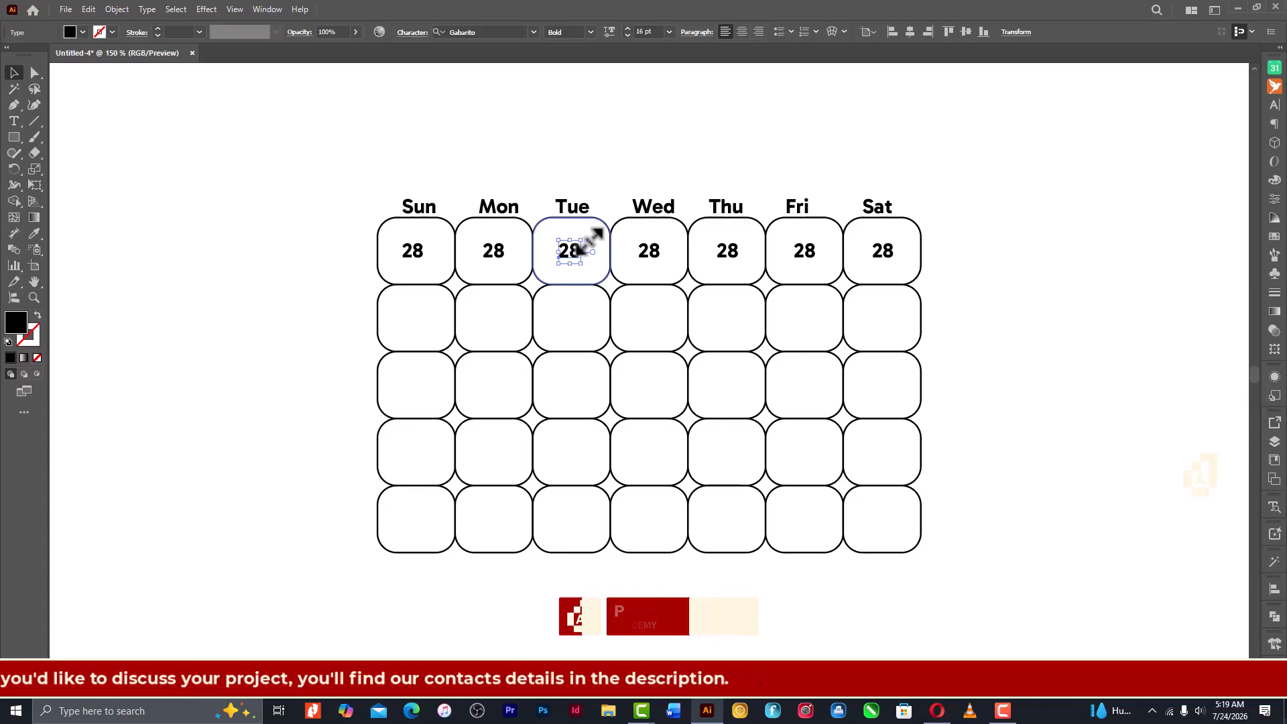
left_click(489, 260)
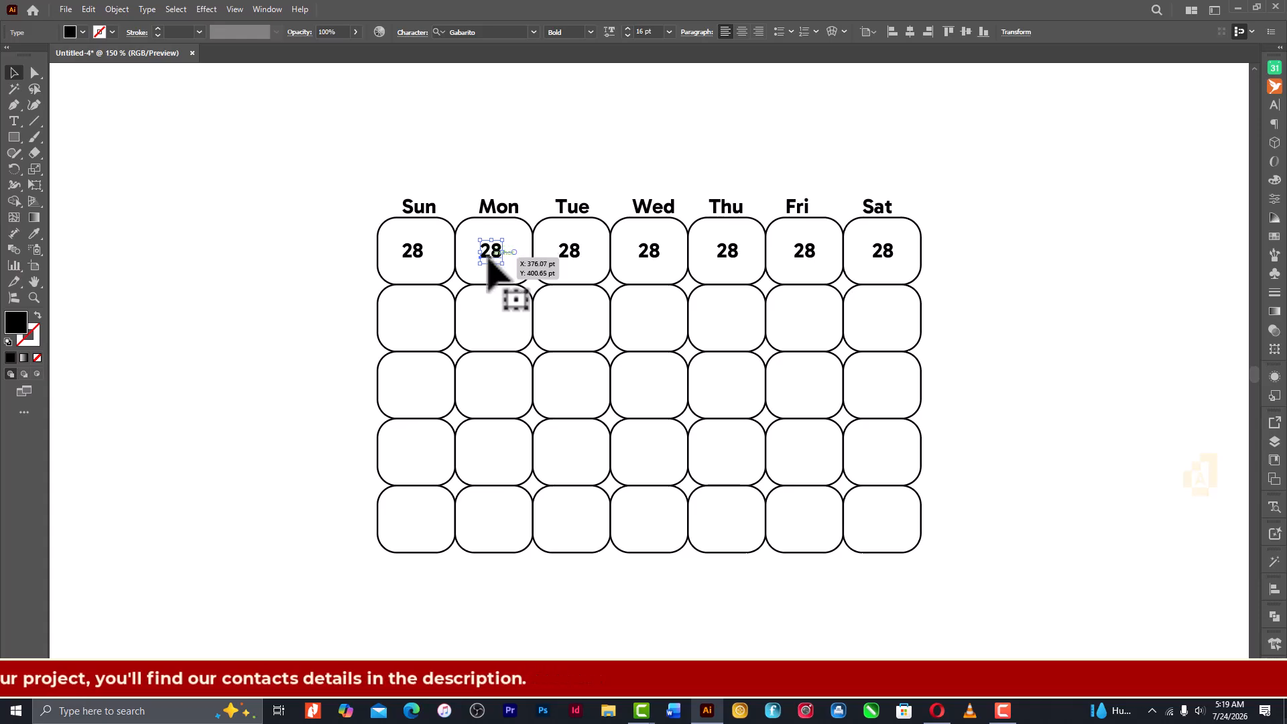
- Copy the first row's seven 28s straight down into the second row, repeat the copy for the third row, and deselect
left_click(416, 268)
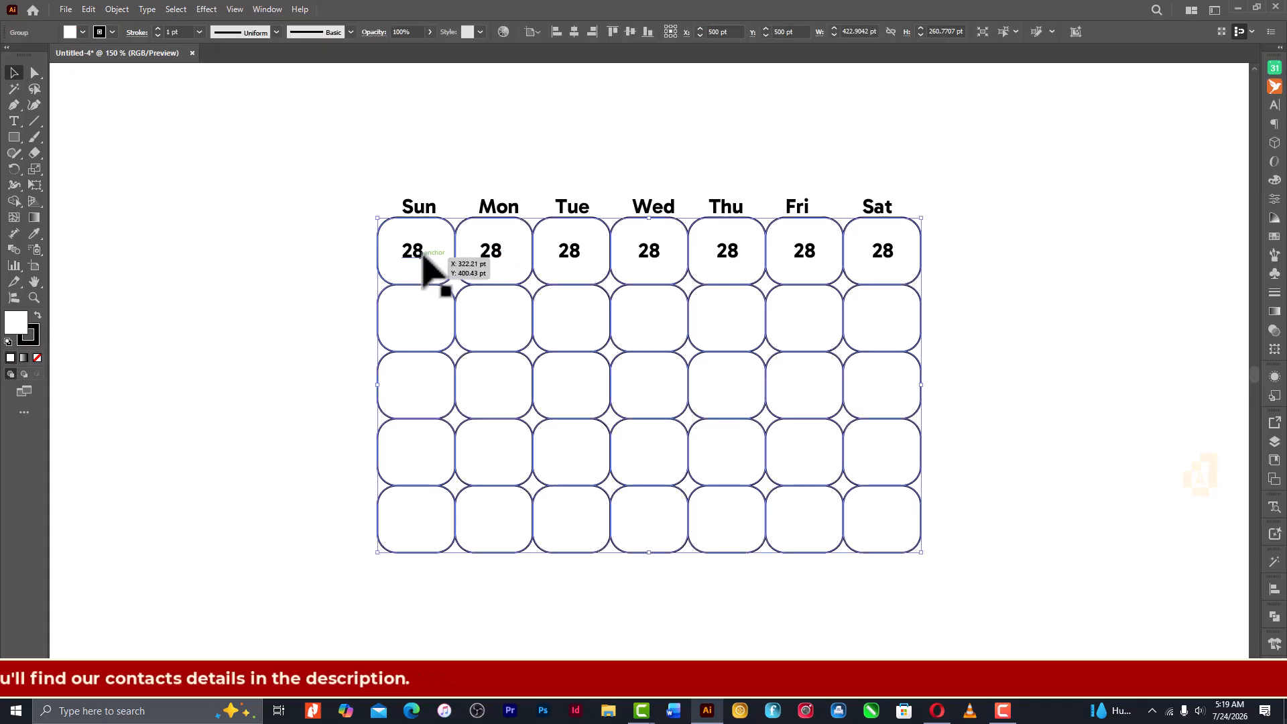
left_click(416, 214, "shift")
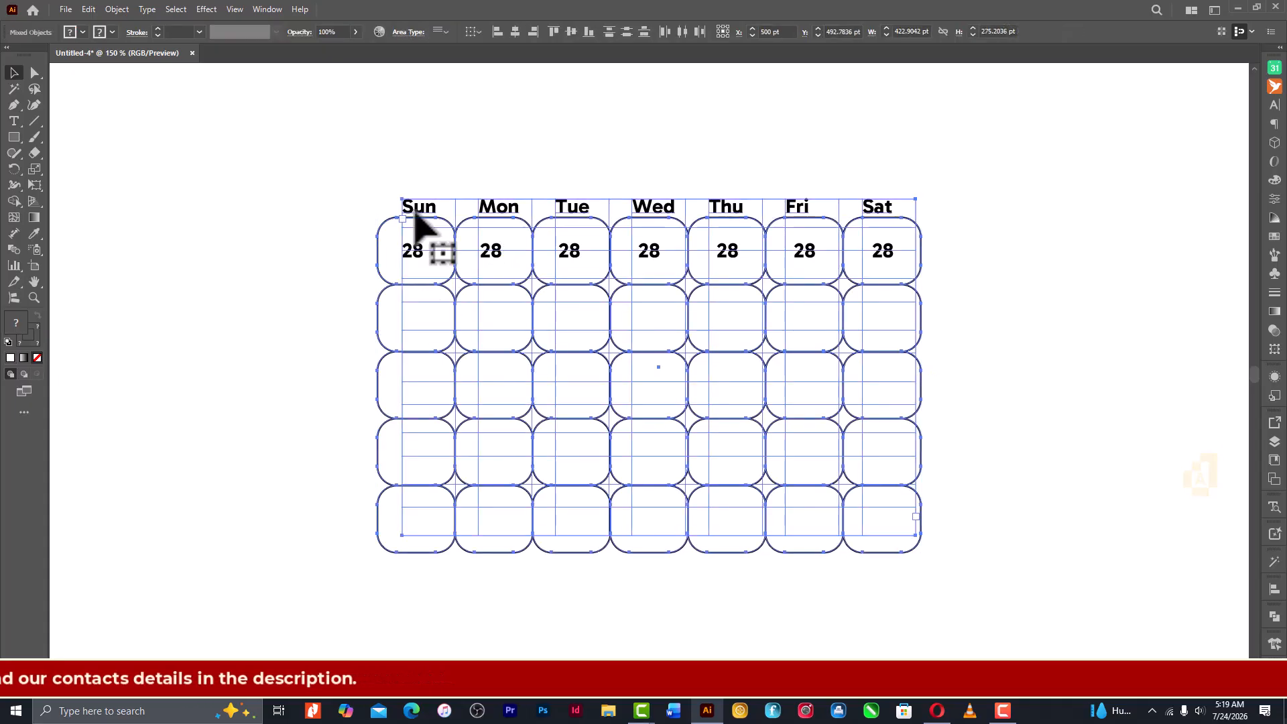
key("ctrl+shift+a")
left_click_drag(384, 236, 881, 323)
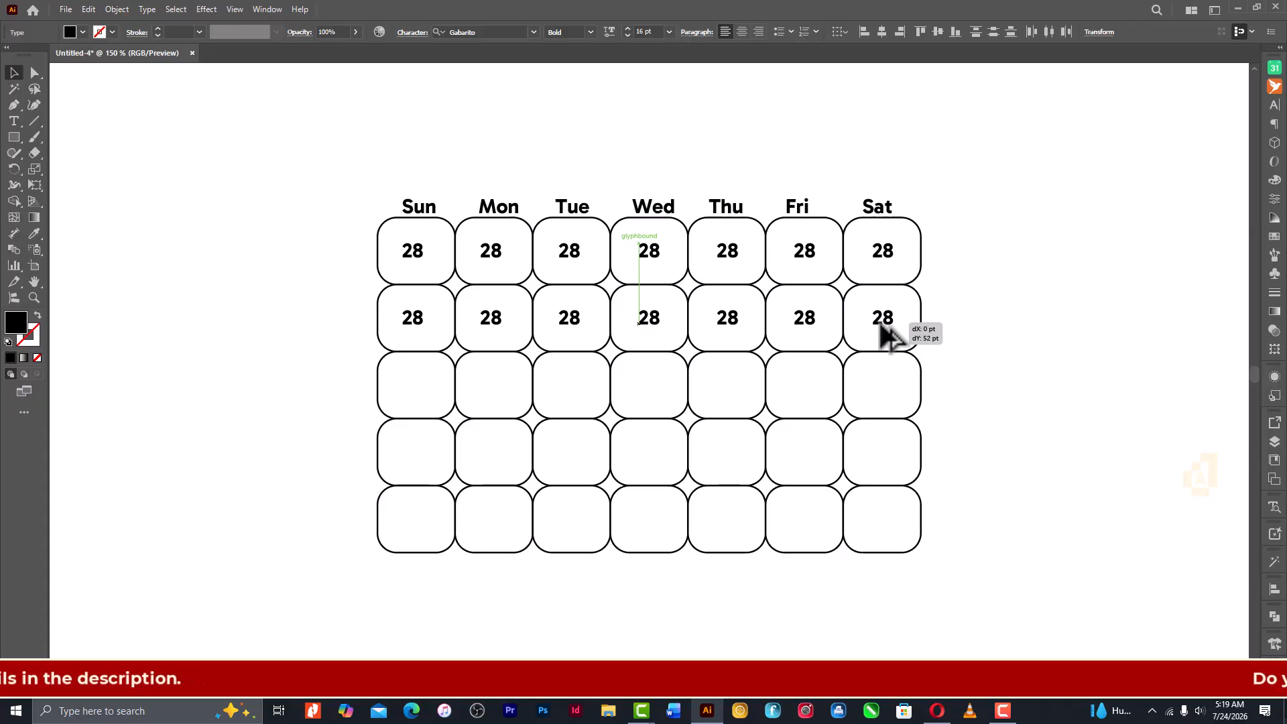
left_click_drag(882, 322, 882, 324)
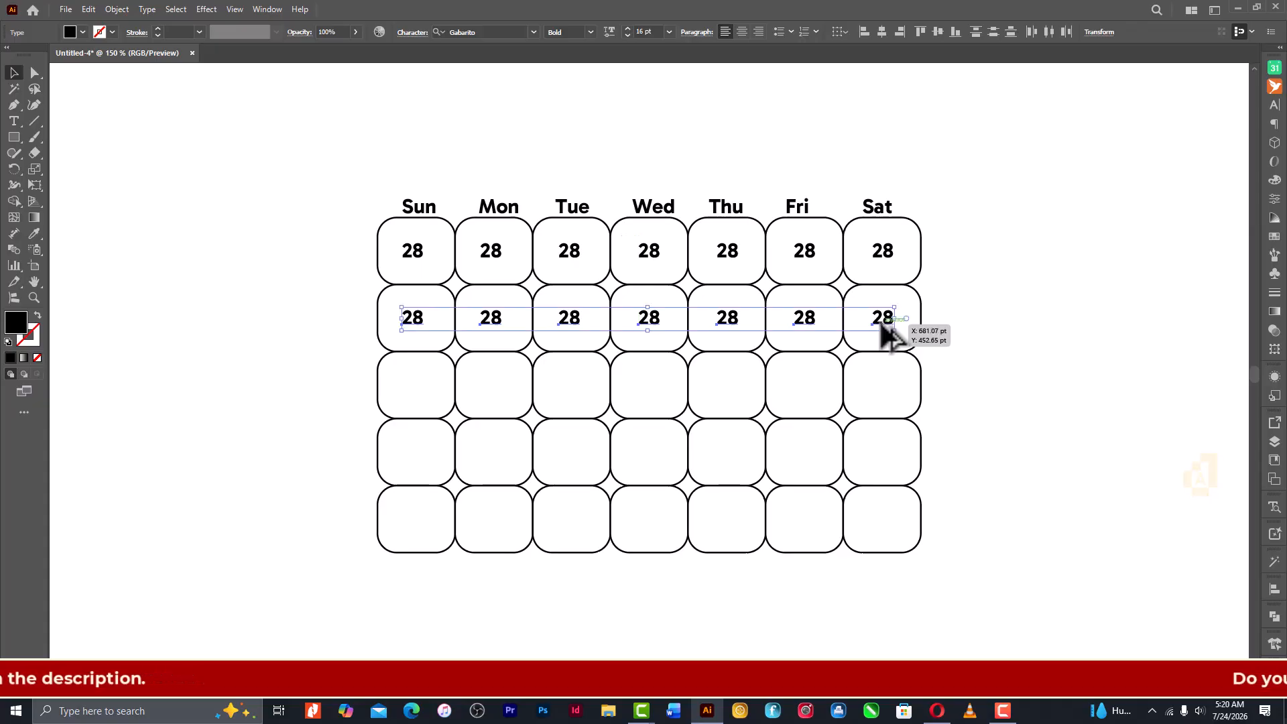
key("ctrl+d")
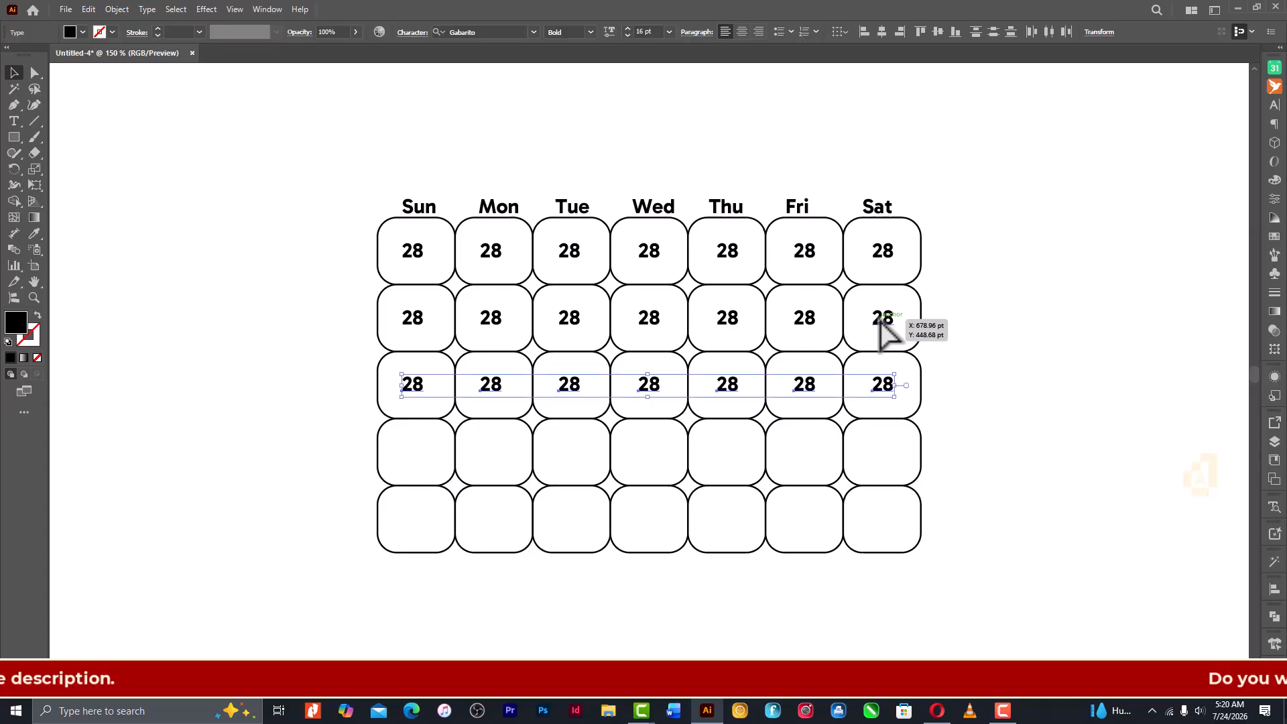
left_click(941, 309)
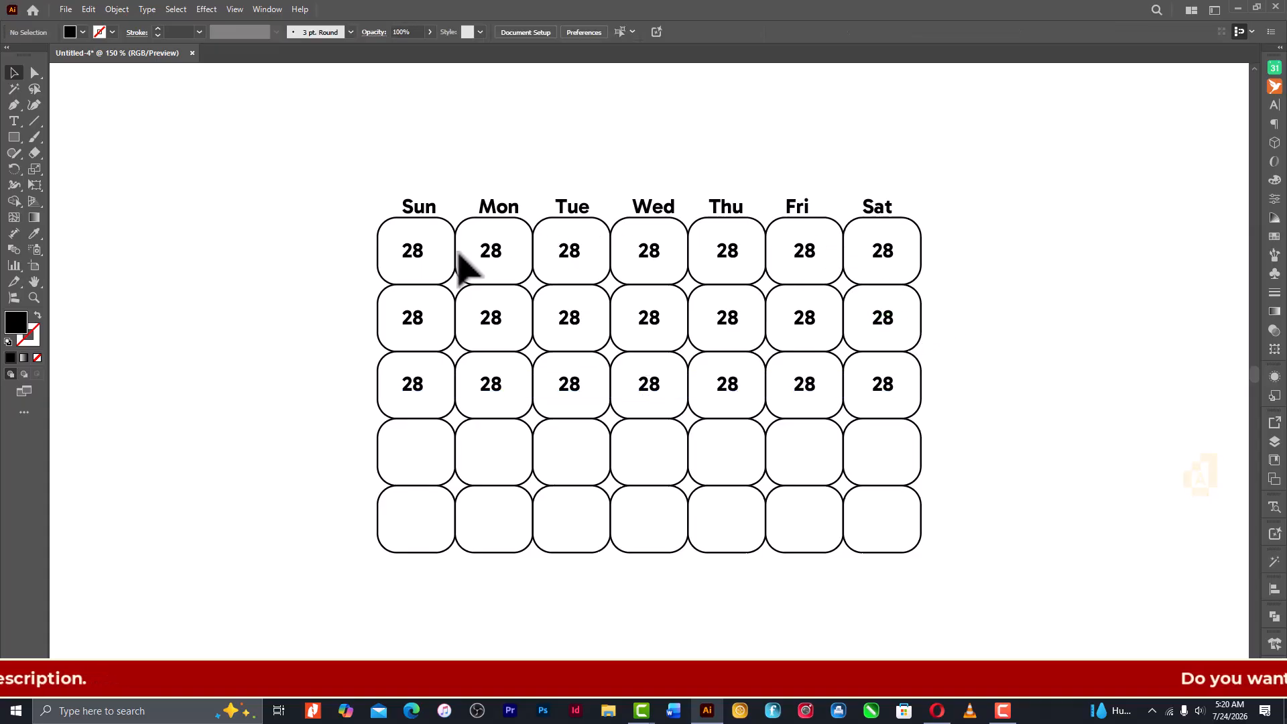
- Change the first row's Monday, Tuesday and Wednesday date numbers to 29, 30 and 31
key("t")
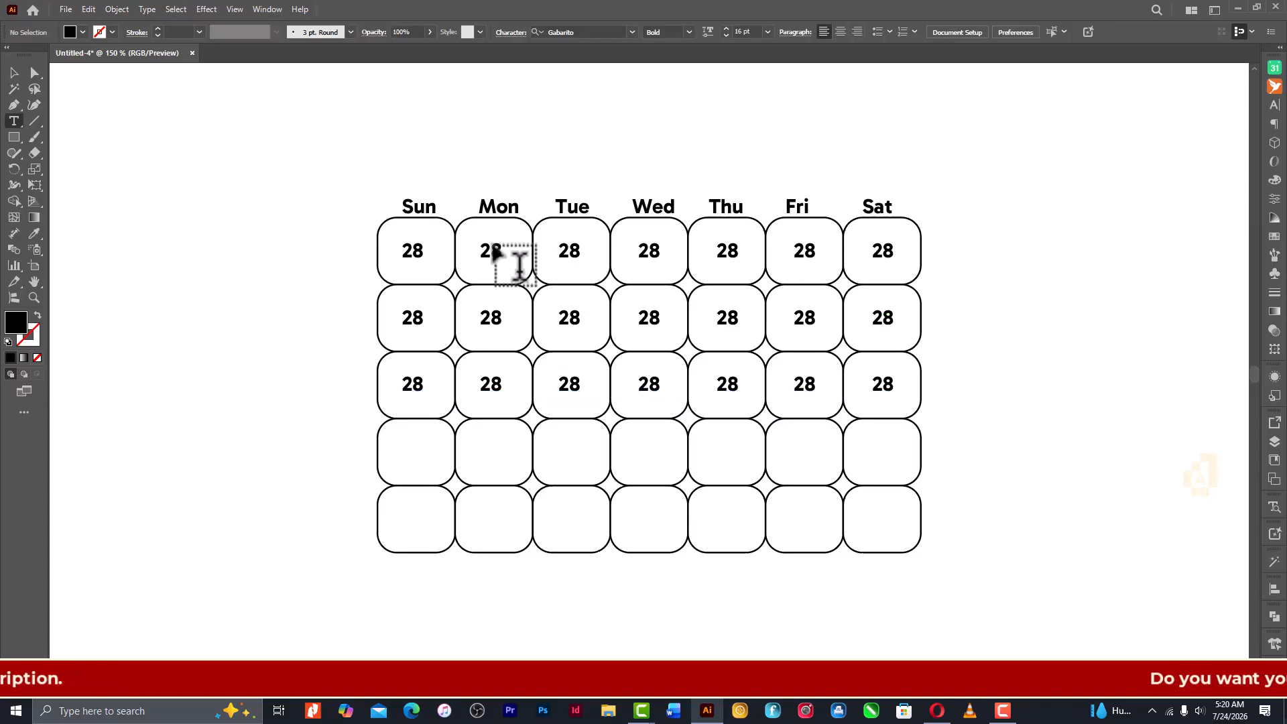
left_click_drag(491, 249, 513, 248)
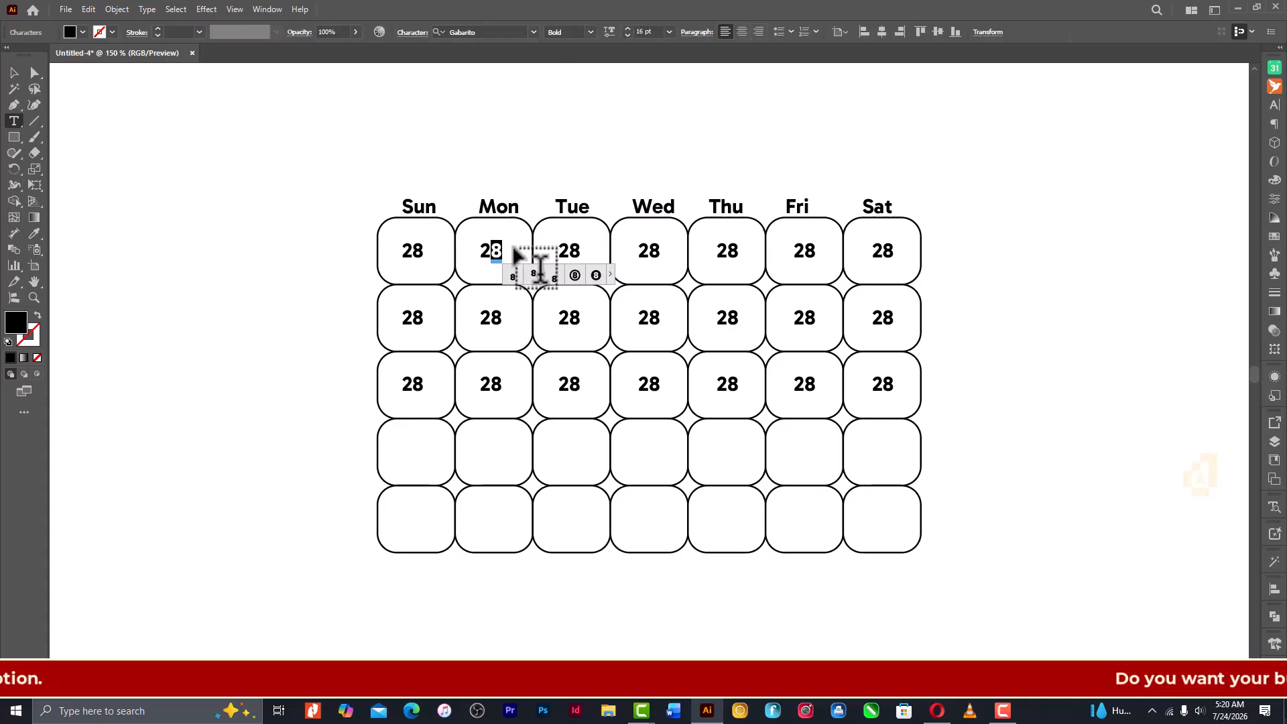
type("9")
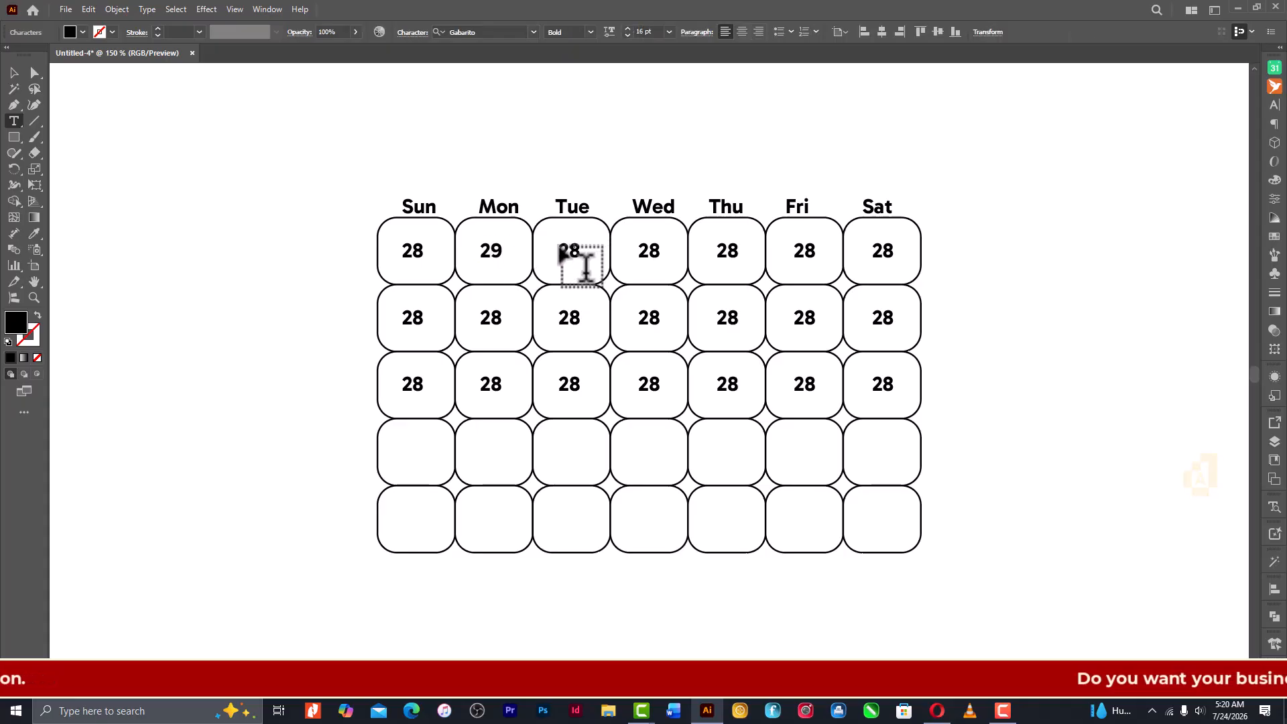
left_click_drag(560, 249, 603, 260)
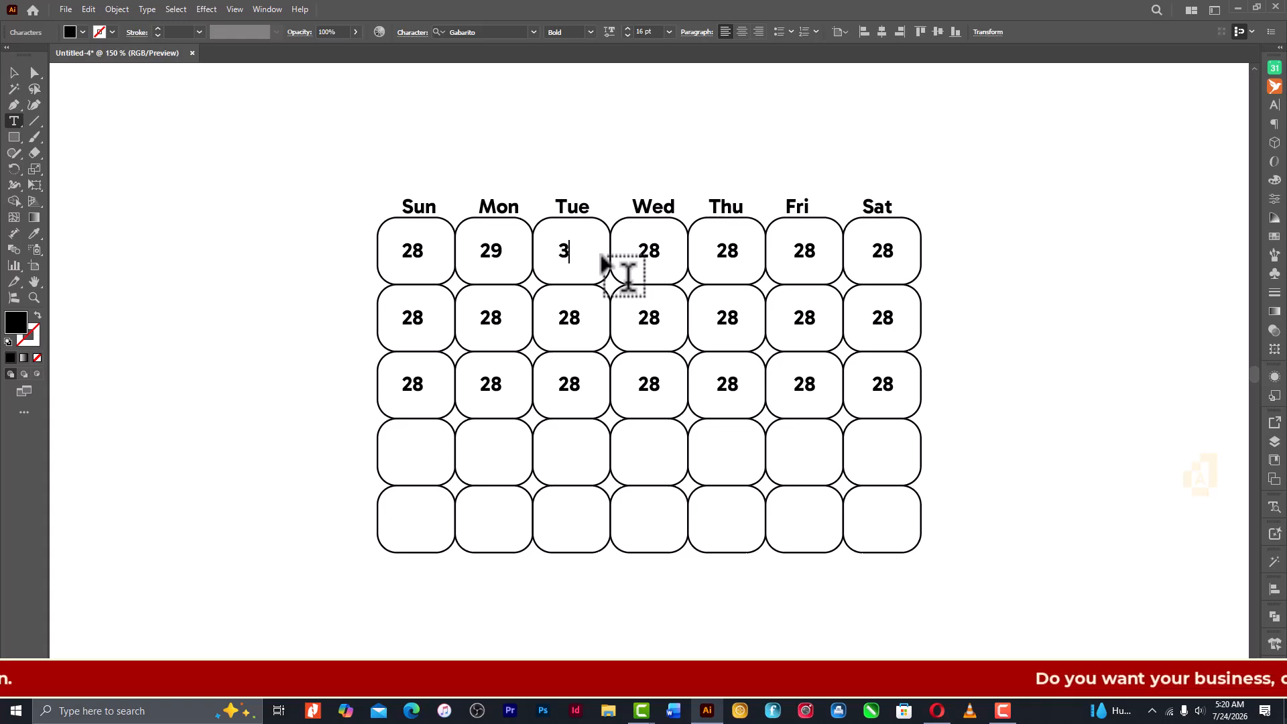
type("30")
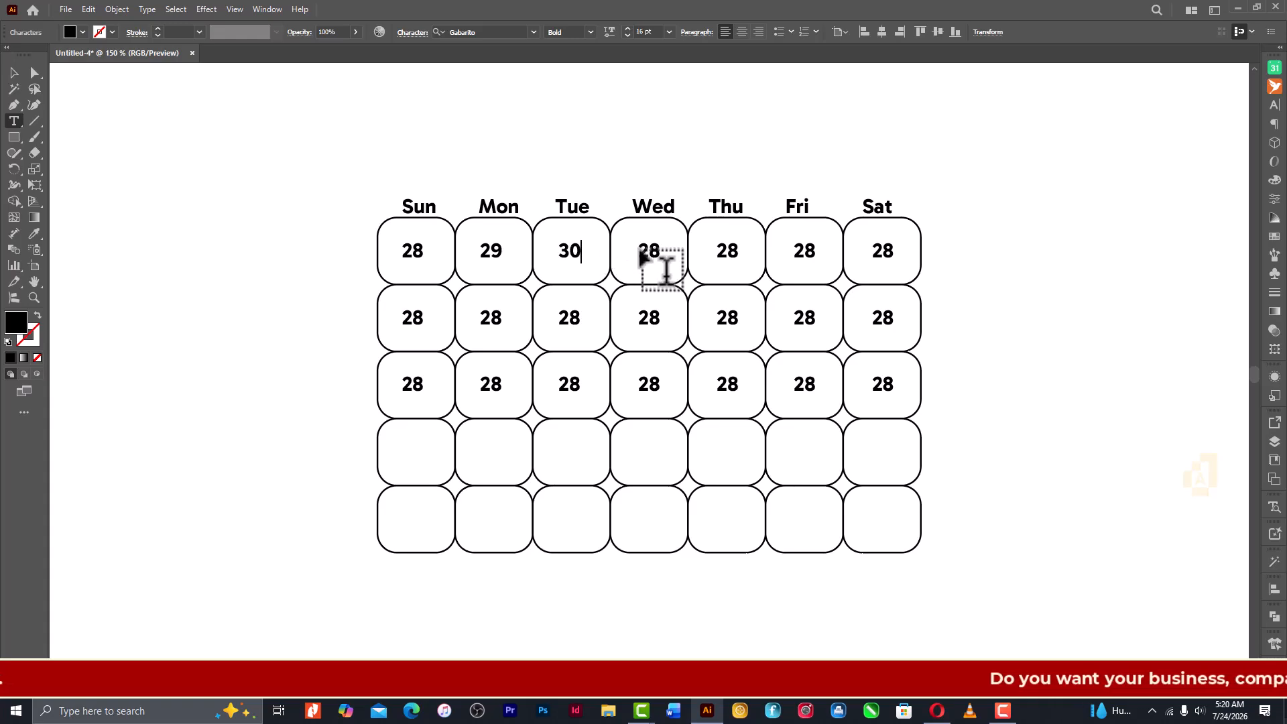
left_click_drag(637, 251, 663, 258)
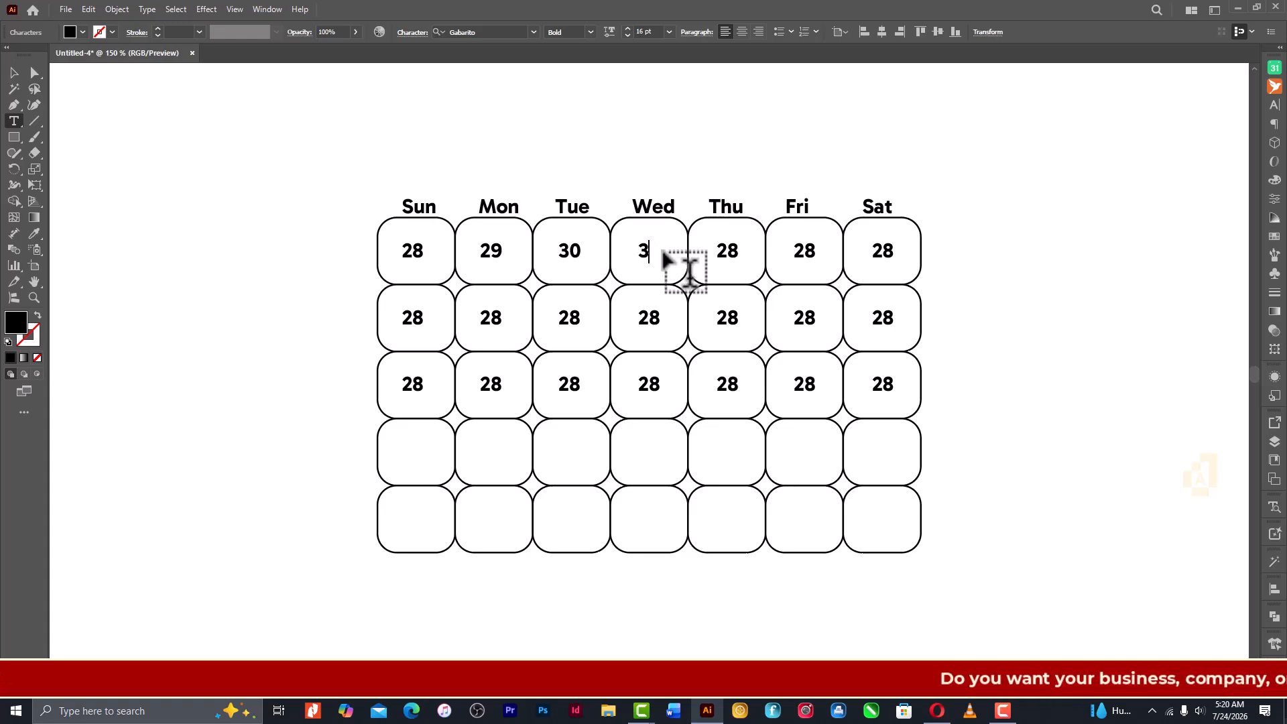
type("31")
- Change the first row's Thursday, Friday and Saturday date numbers to 1, 2 and 3
left_click_drag(714, 252, 899, 253)
type("1")
type("2")
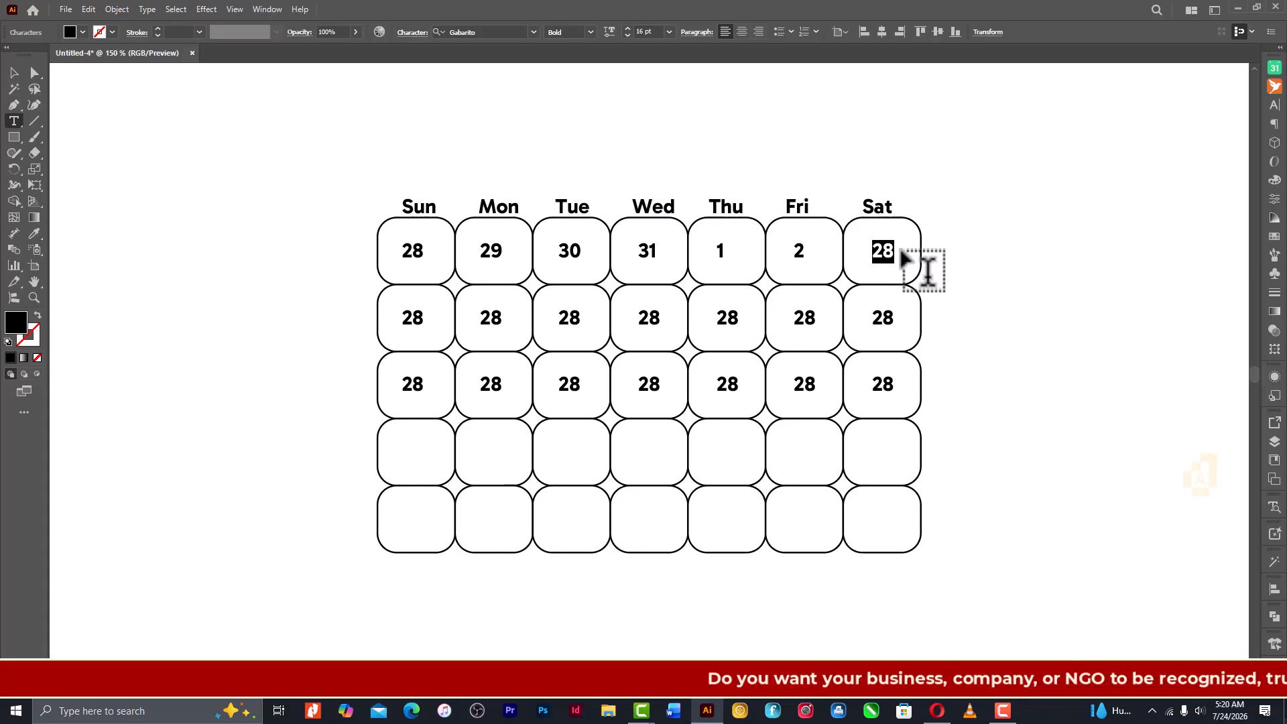
type("3")
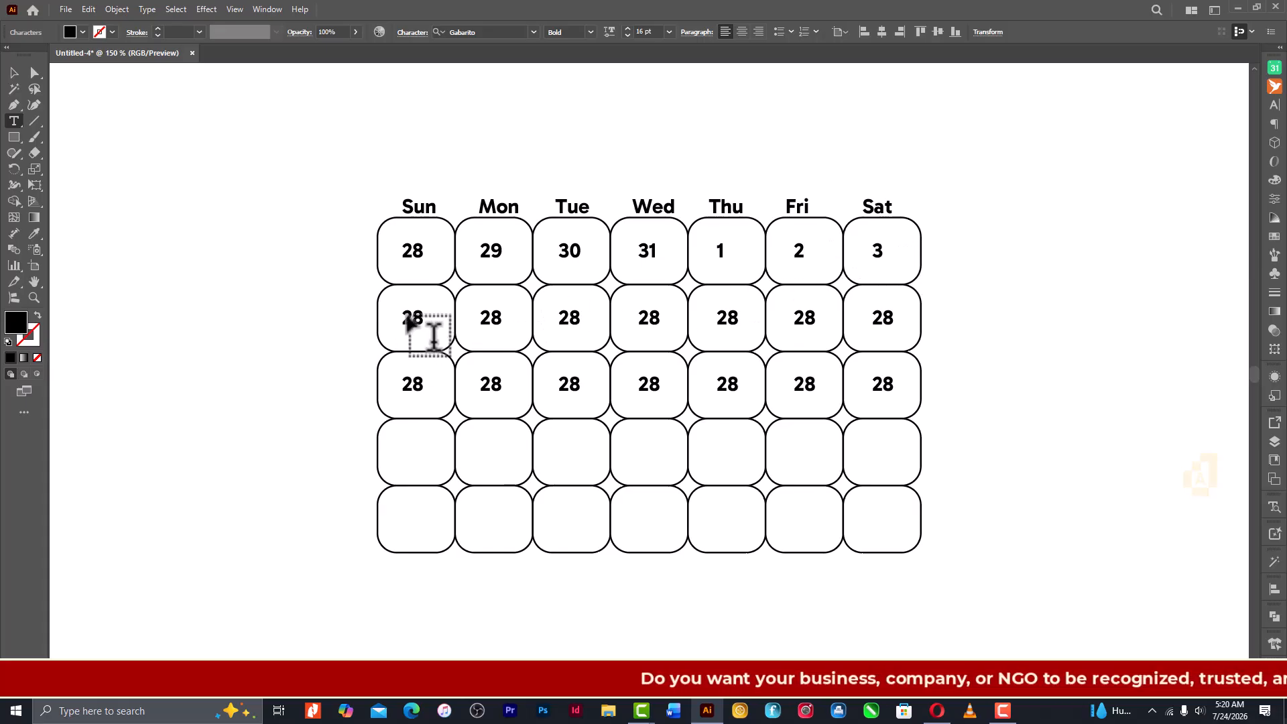
- Change the second row's Sunday to Wednesday date numbers to 4, 5, 6 and 7
left_click_drag(405, 317, 429, 319)
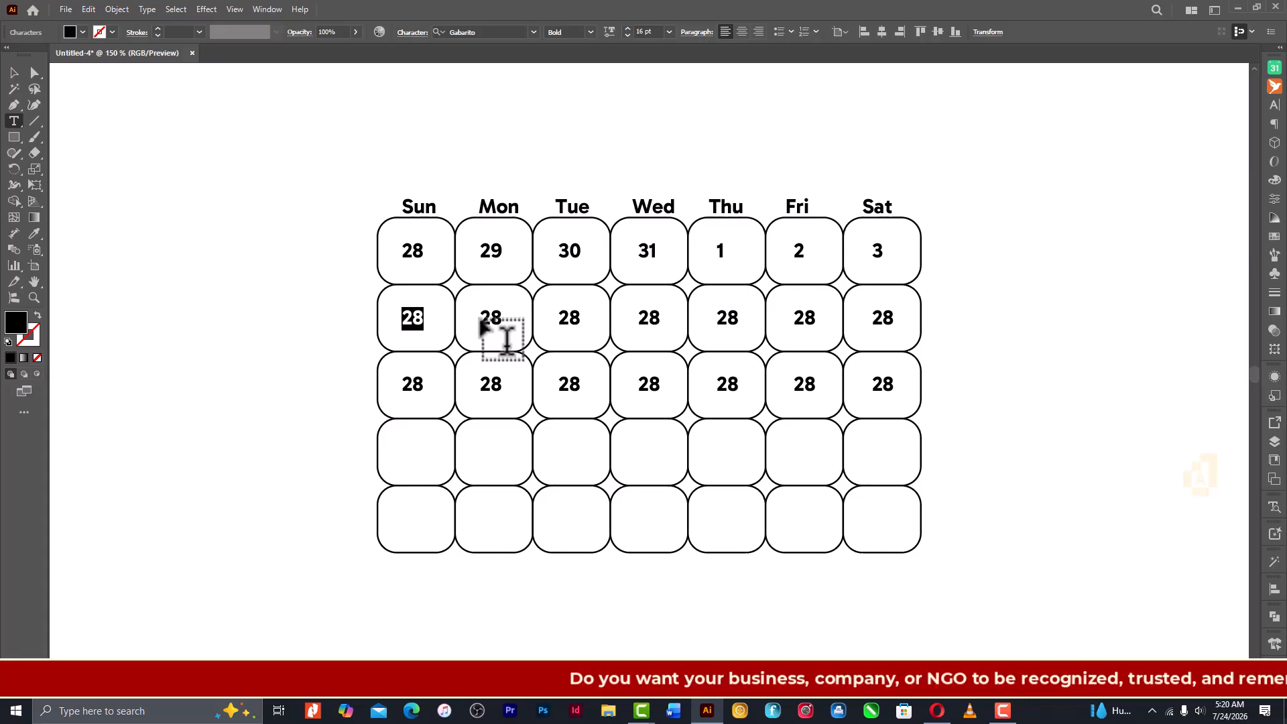
type("4")
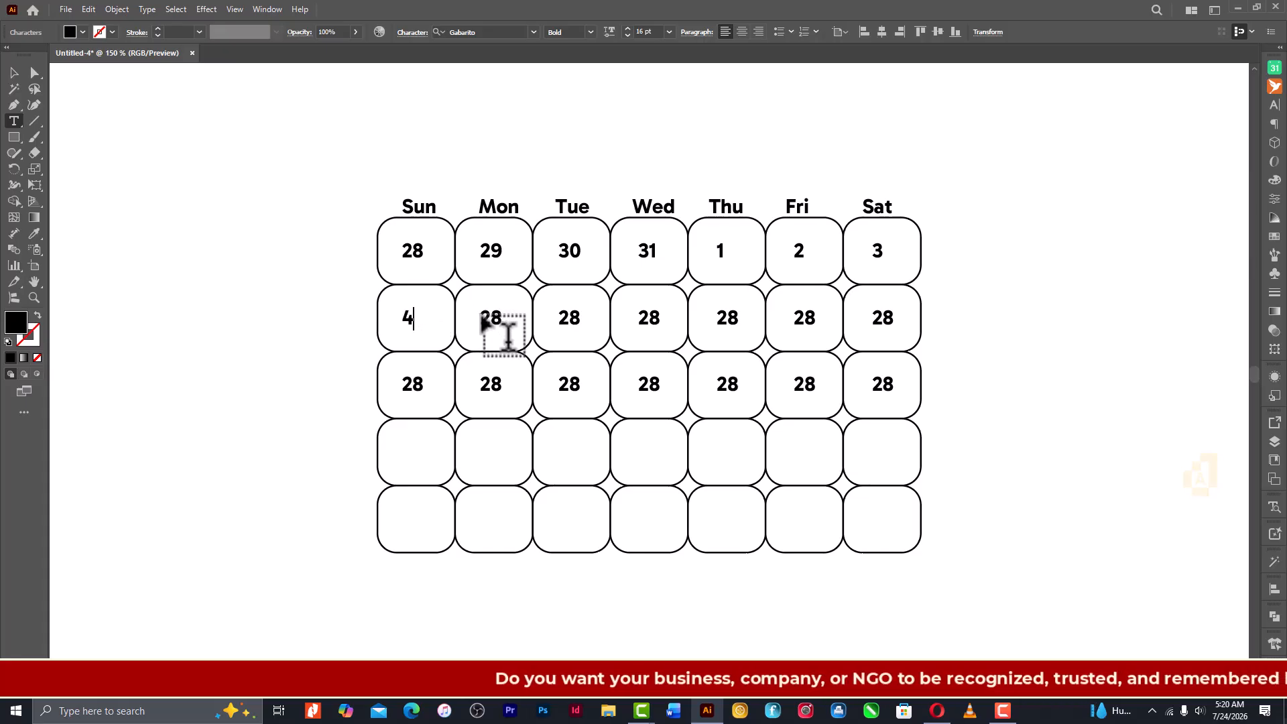
left_click_drag(480, 318, 530, 328)
type("5")
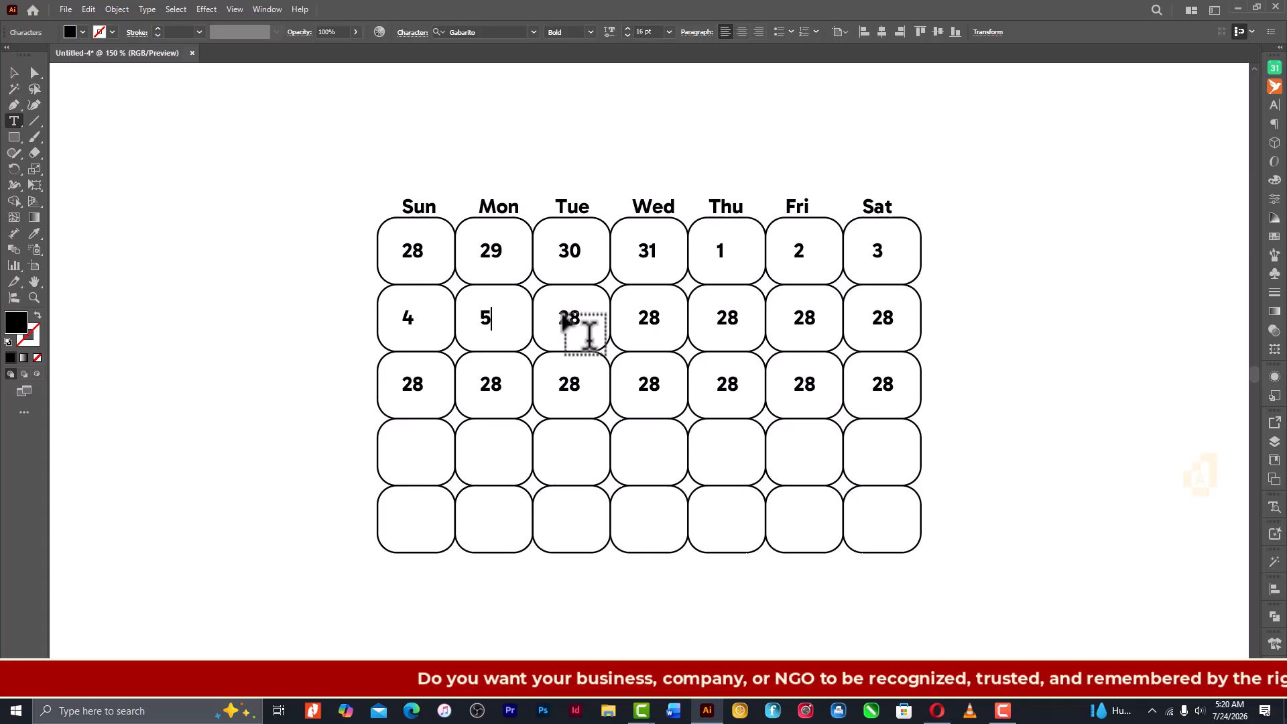
double_click(566, 319)
type("6")
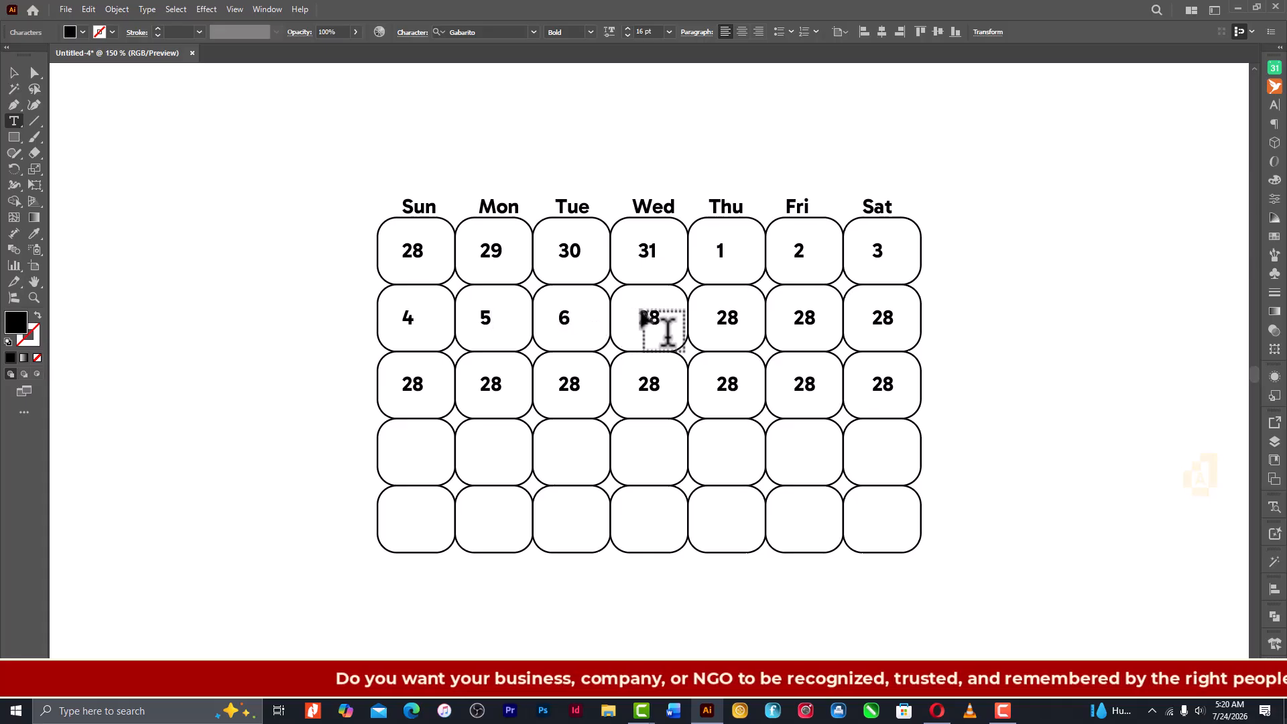
double_click(650, 319)
type("7")
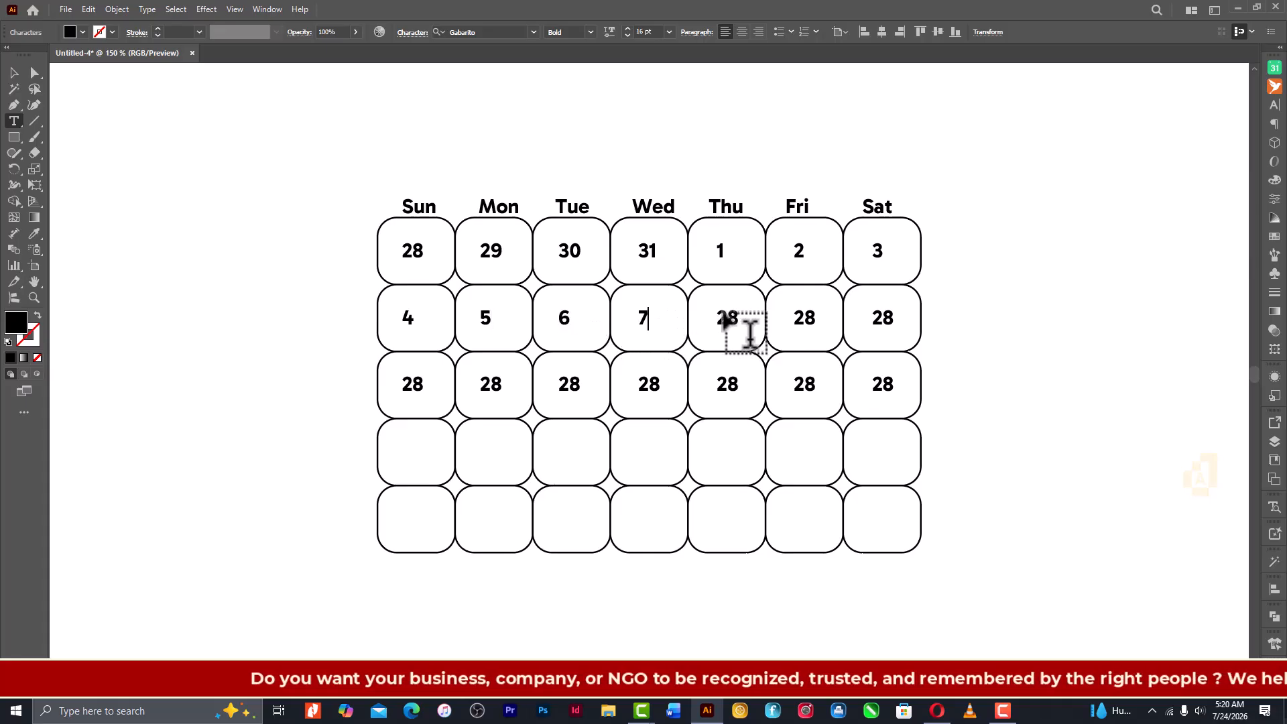
- Change the second row's Thursday, Friday and Saturday date numbers to 8, 9 and 10
double_click(747, 323)
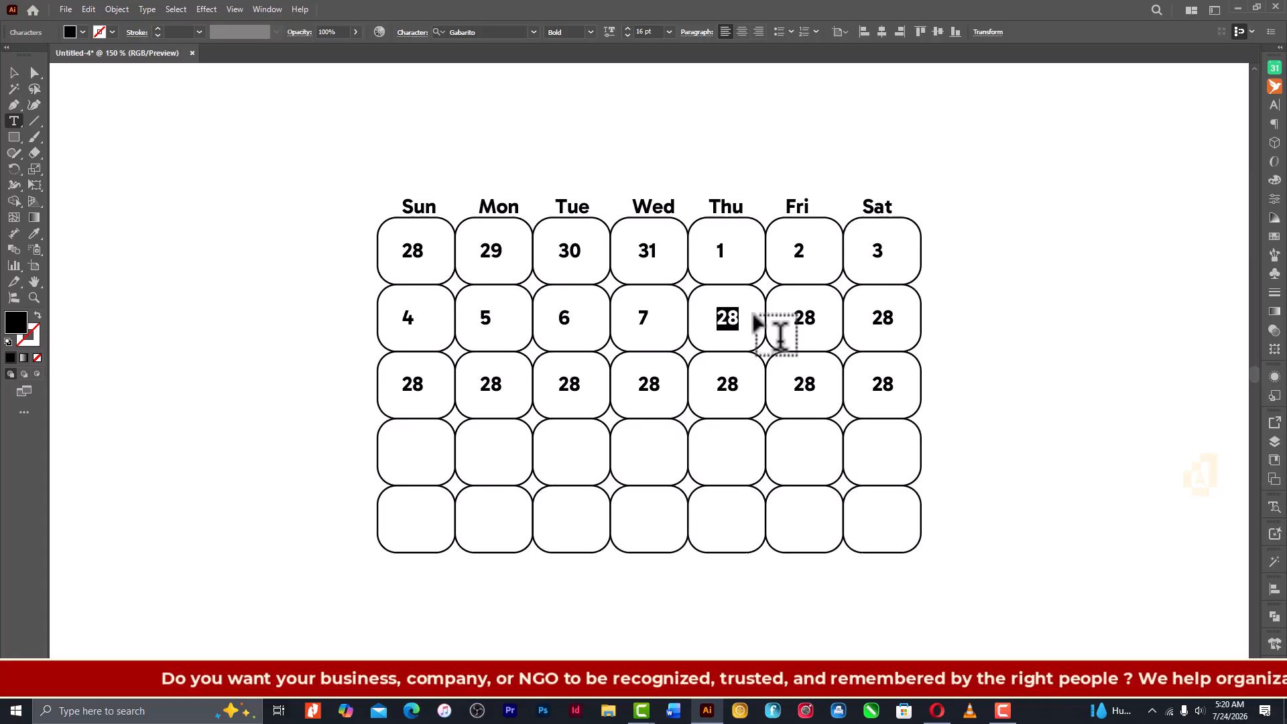
type("8")
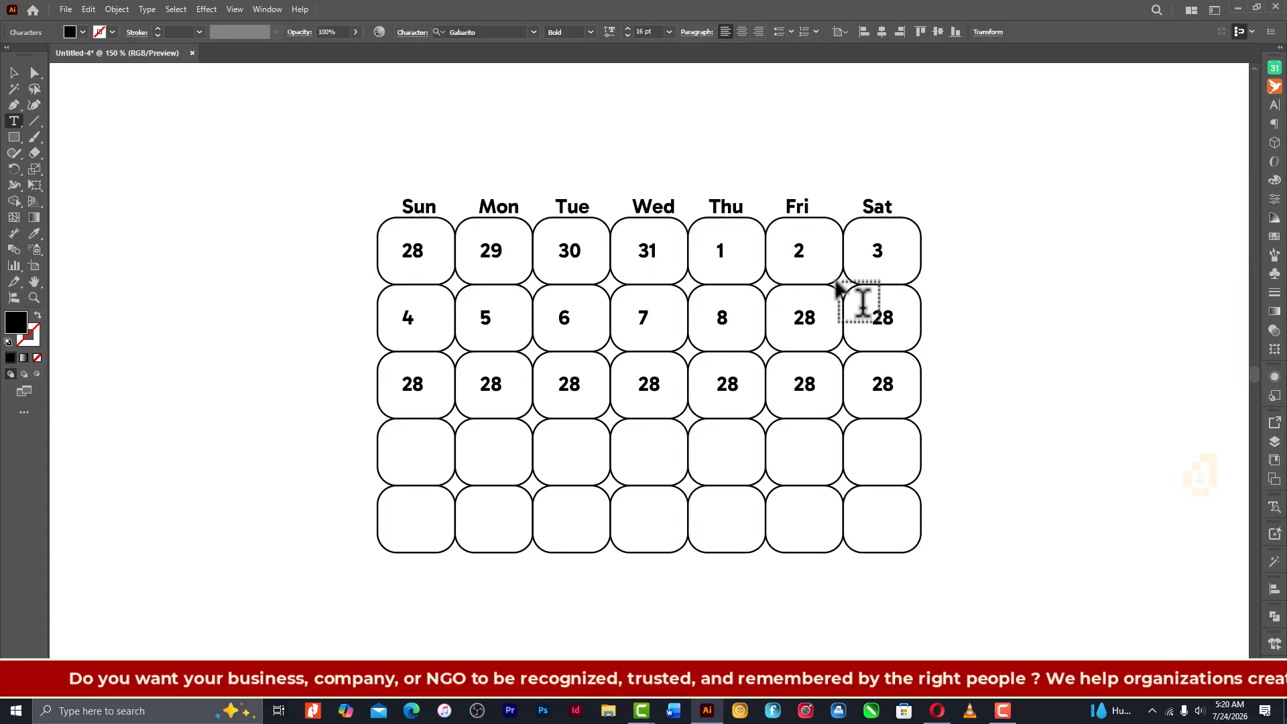
left_click_drag(798, 323, 846, 329)
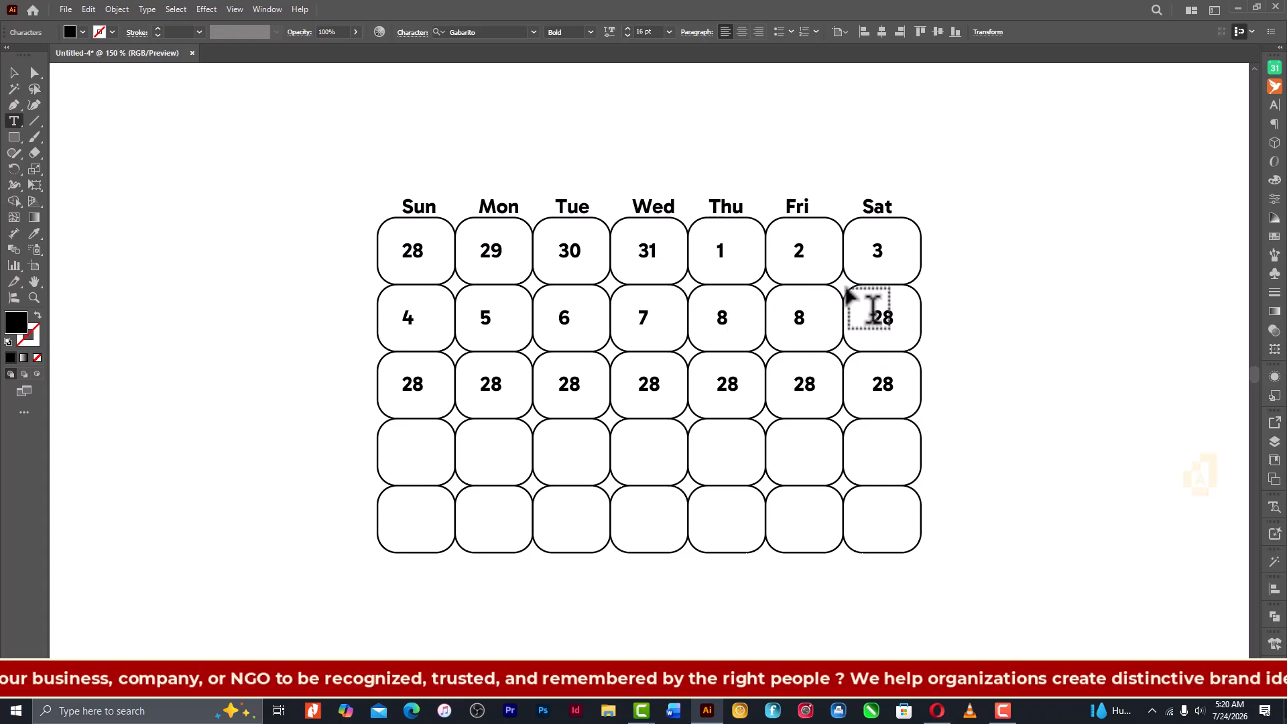
left_click_drag(873, 309, 936, 346)
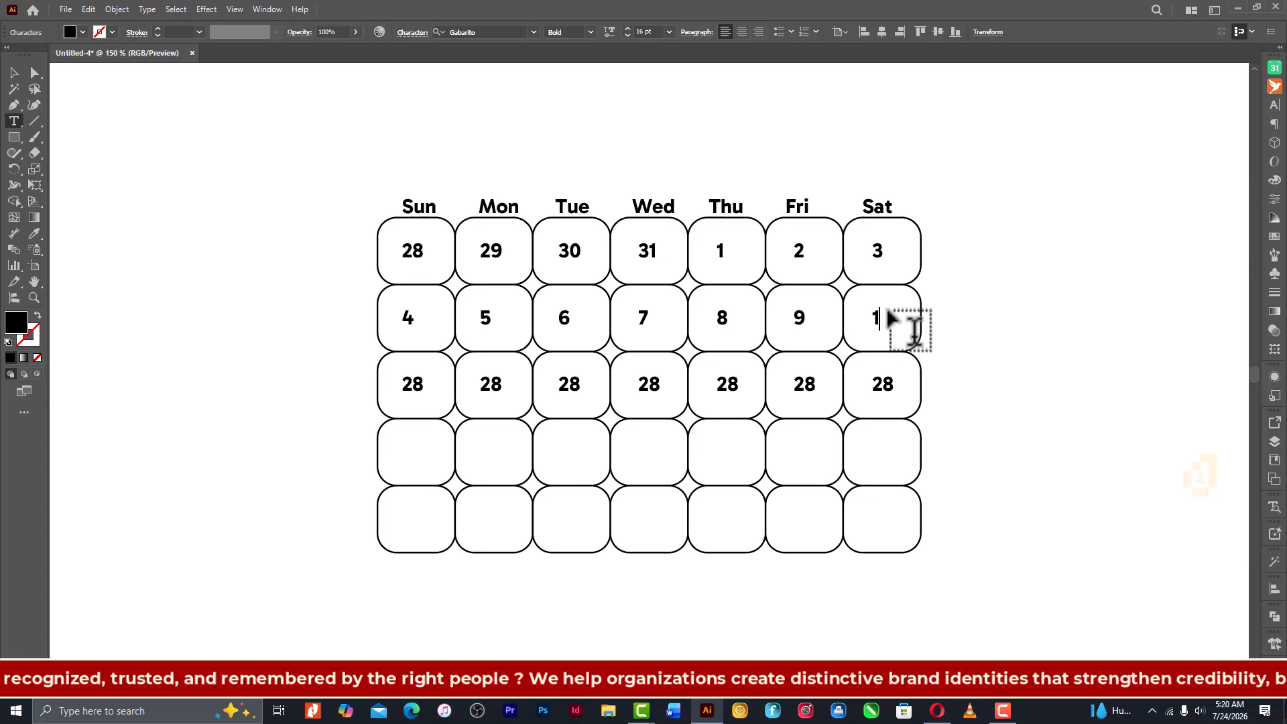
type("10")
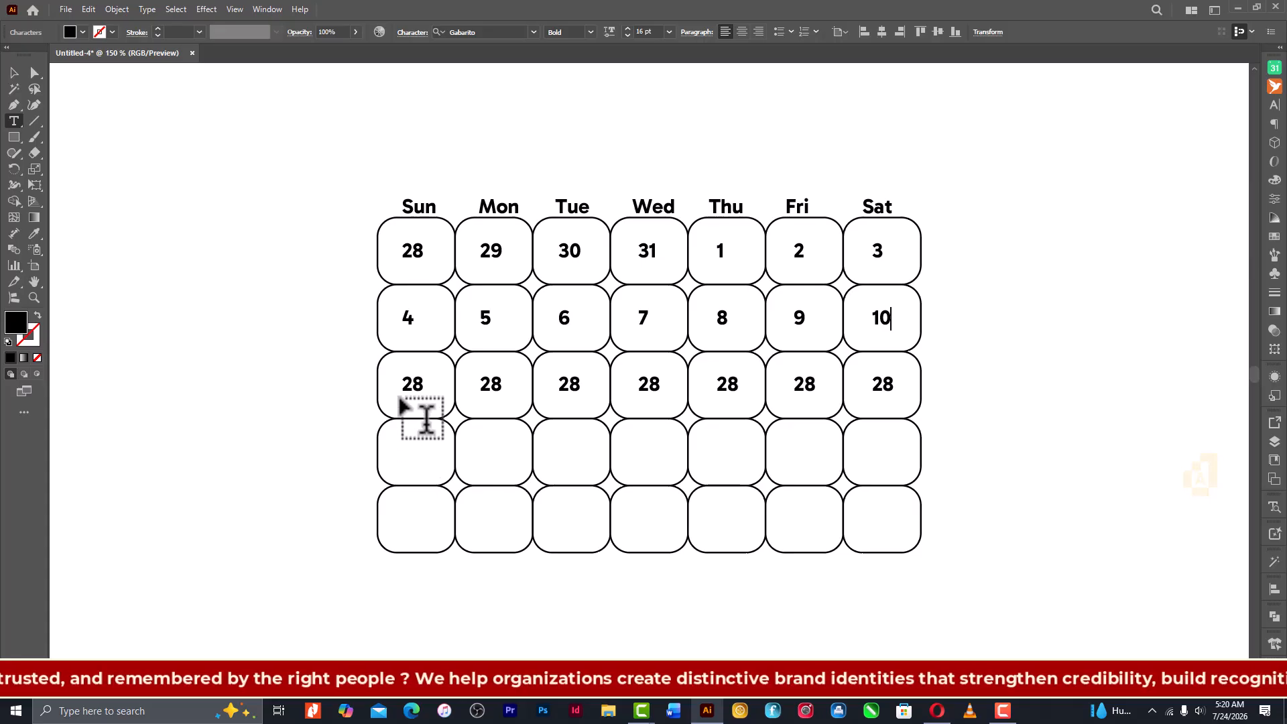
- Change the third row's Sunday to Wednesday date numbers to 11, 12, 13 and 14
double_click(412, 386)
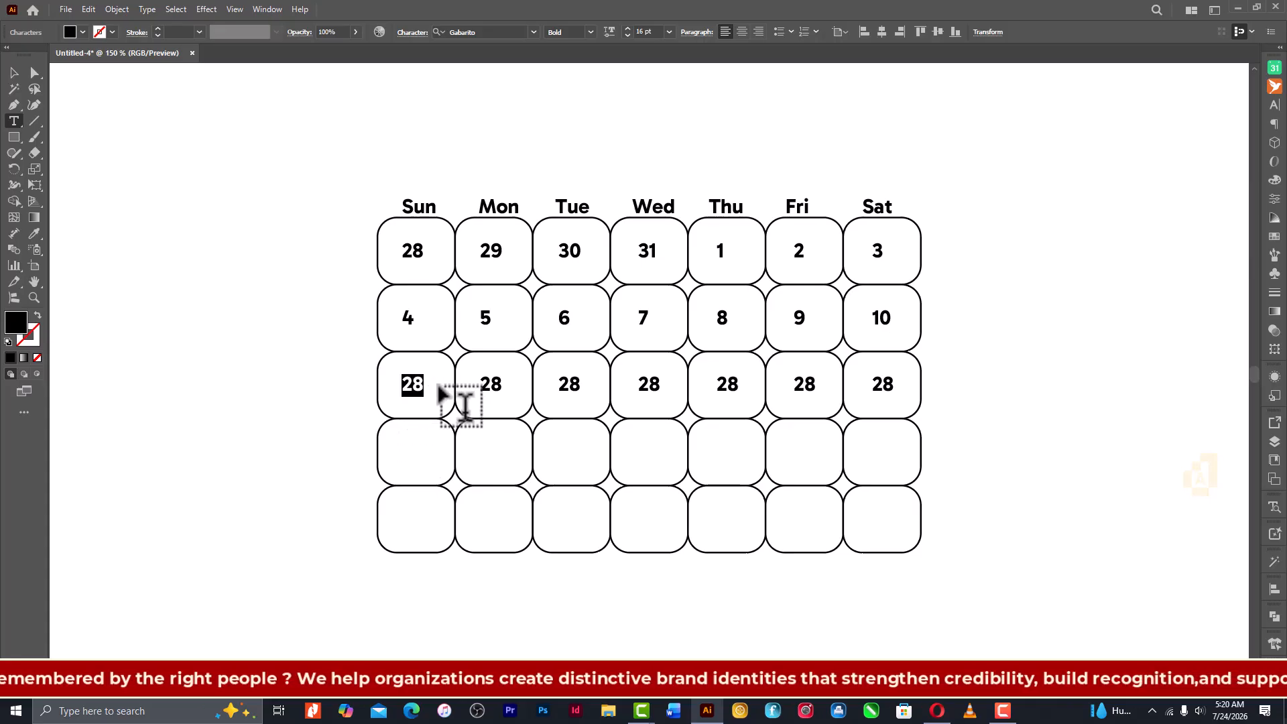
type("11")
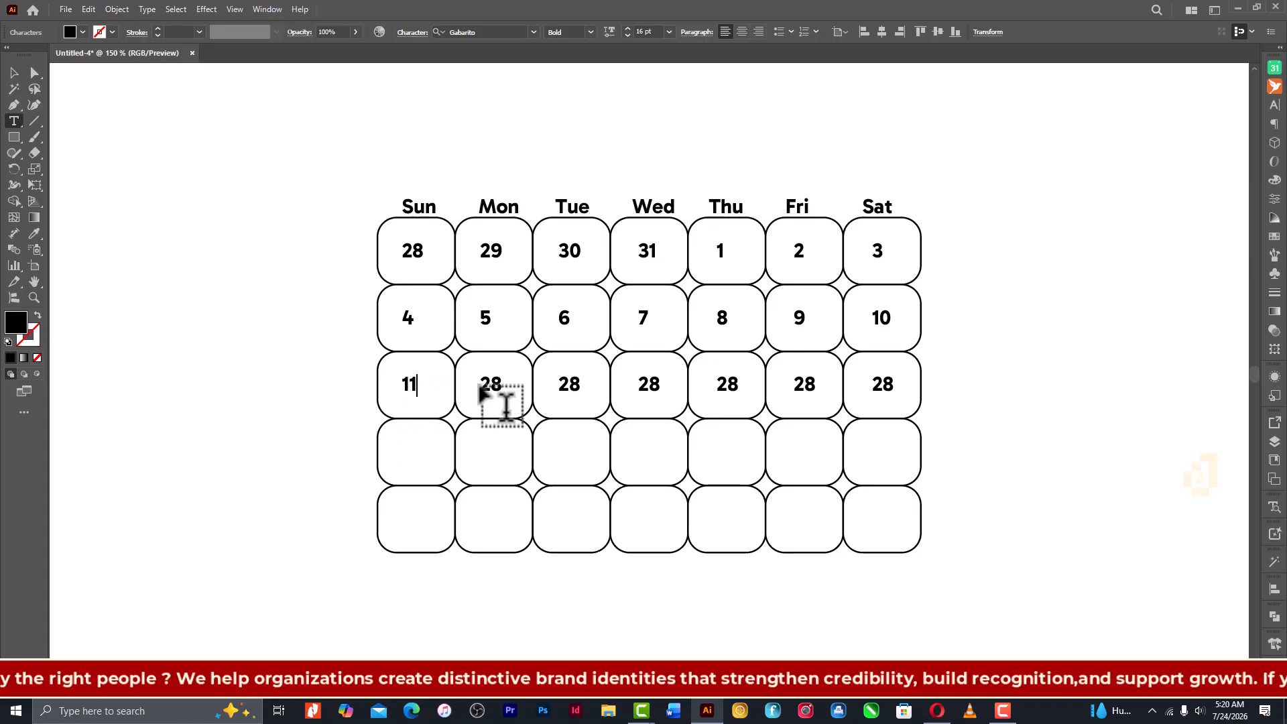
double_click(485, 388)
type("12")
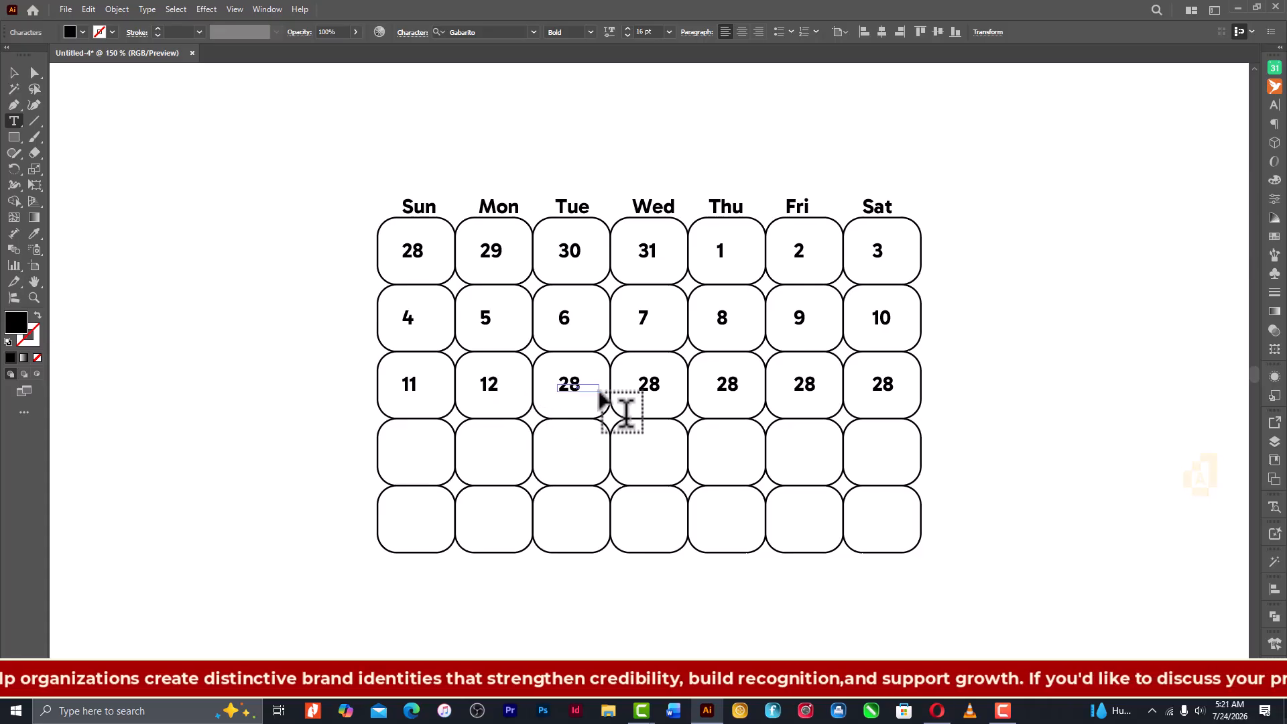
double_click(578, 387)
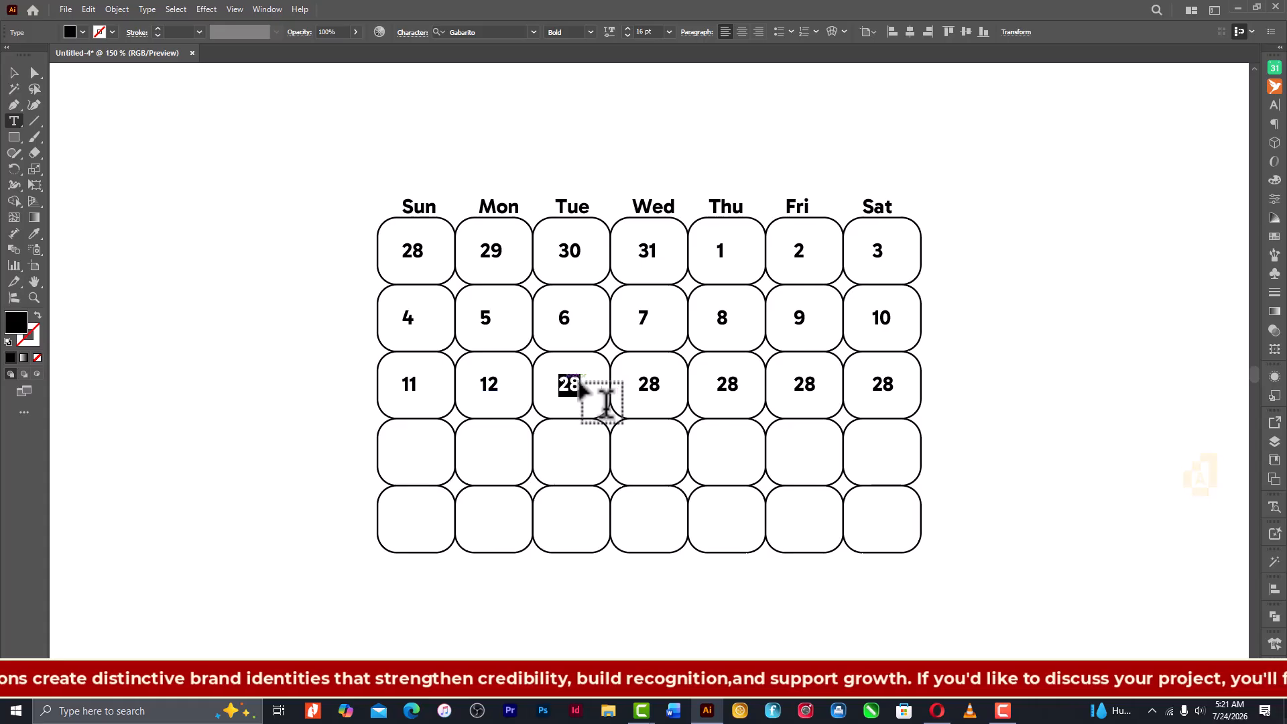
type("13")
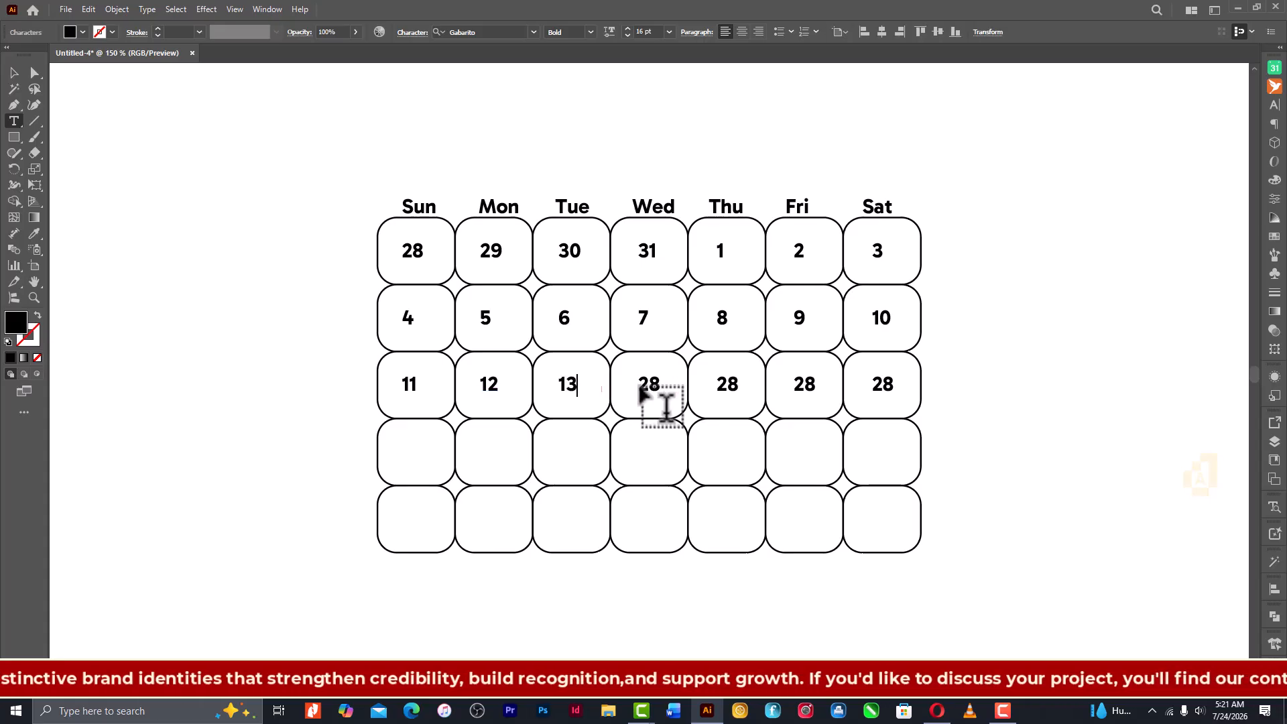
double_click(650, 387)
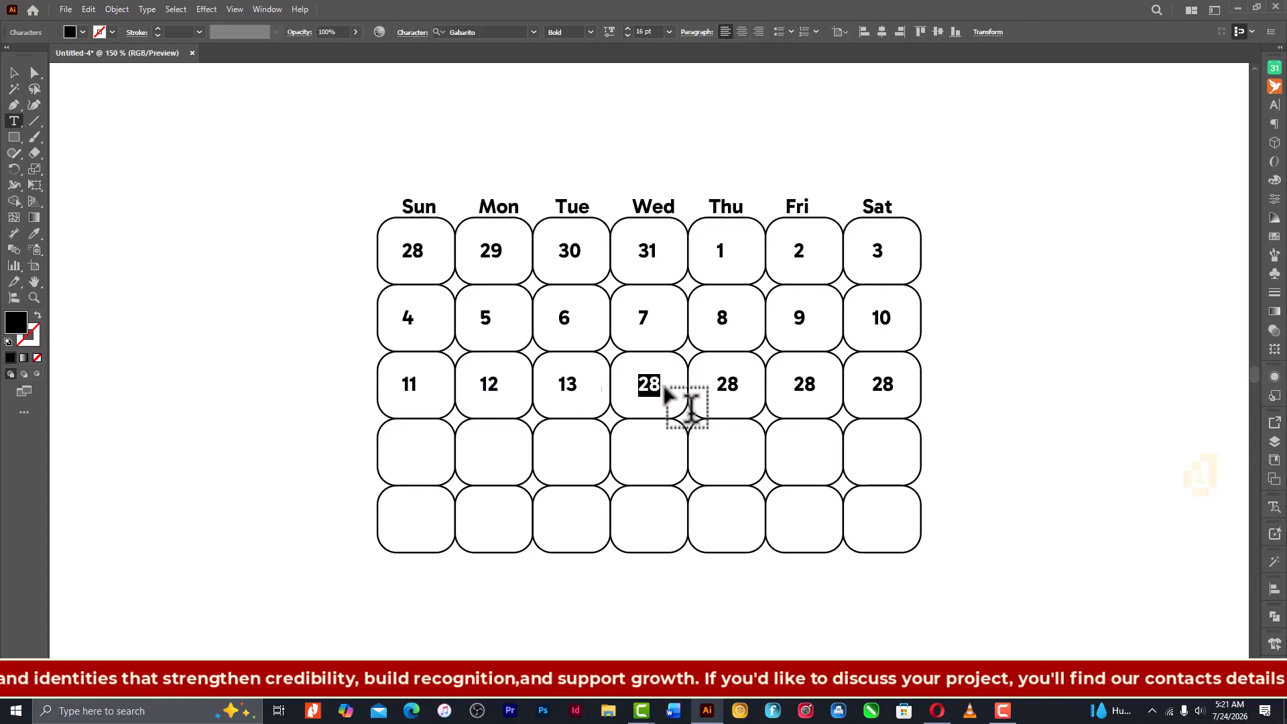
type("14")
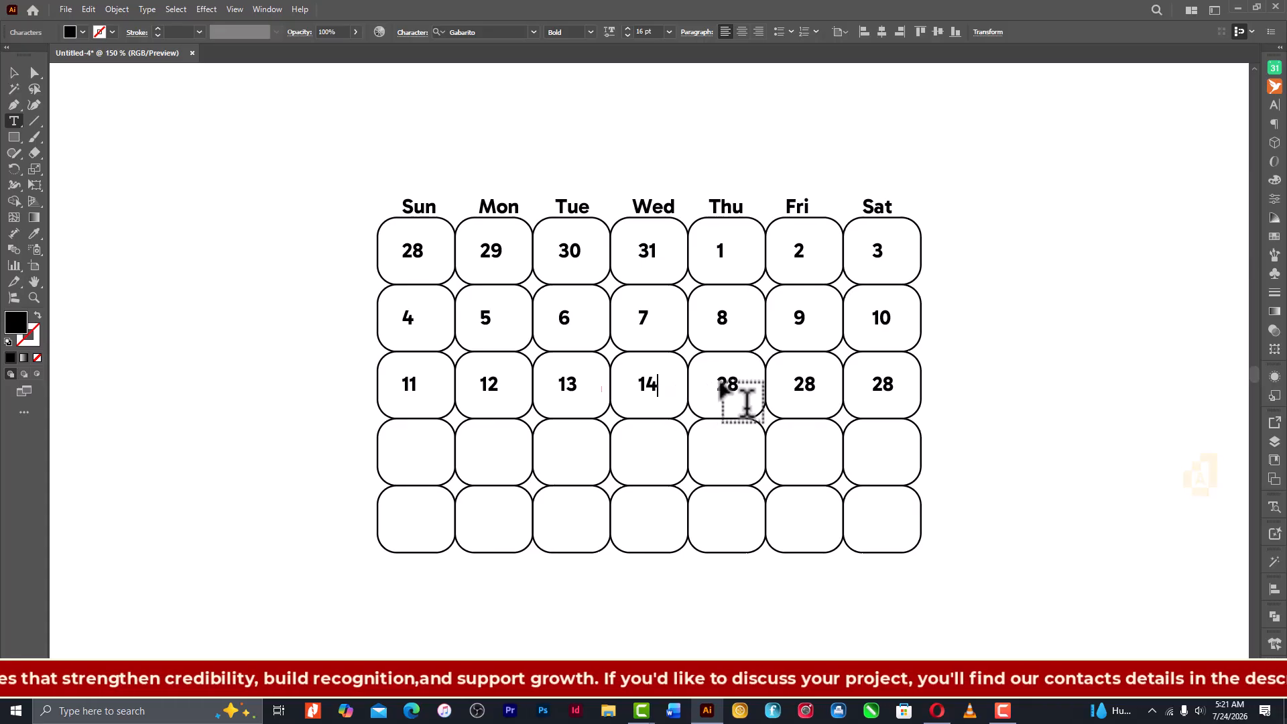
- Change the third row's Thursday, Friday and Saturday date numbers to 15, 16 and 17
double_click(725, 389)
type("15")
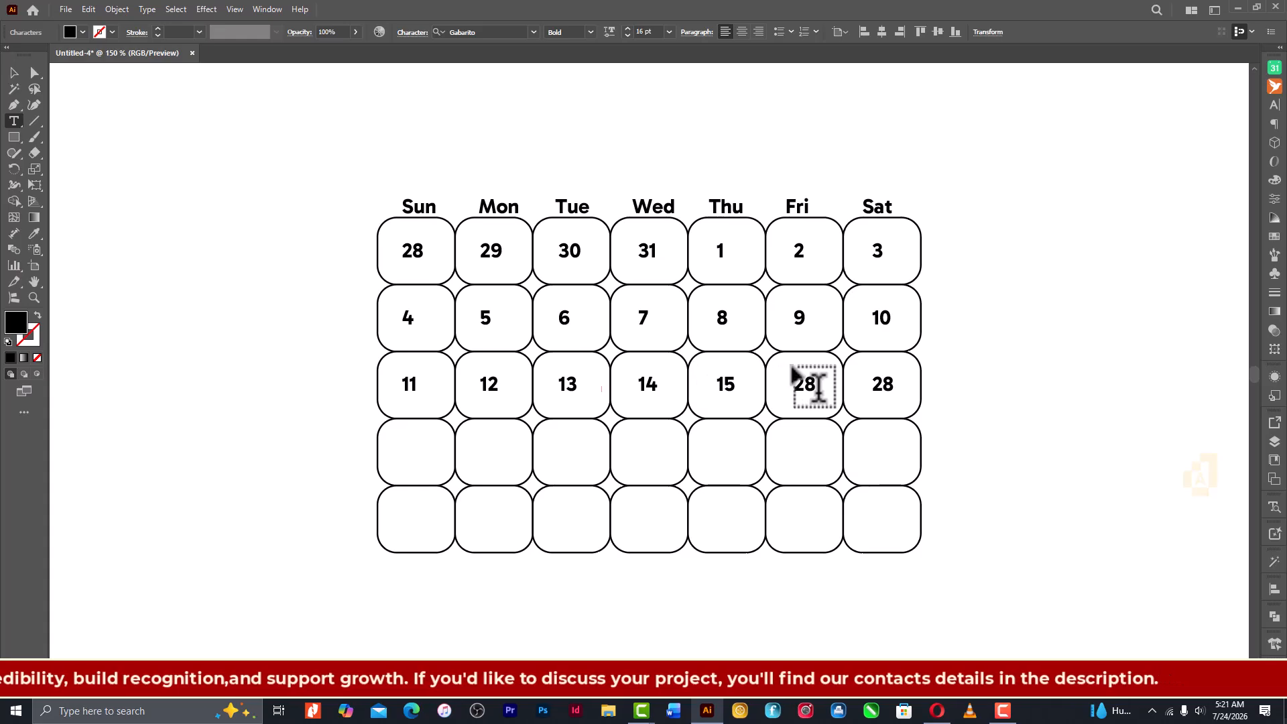
double_click(804, 387)
type("1")
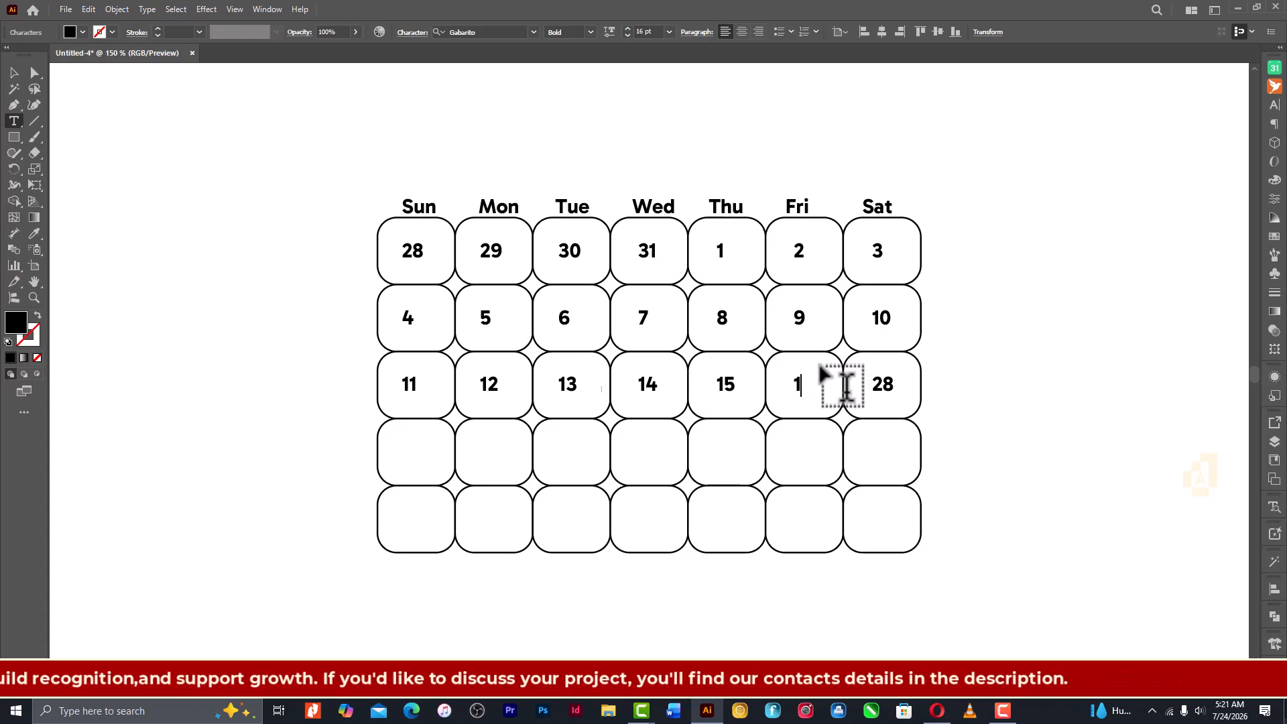
type("6")
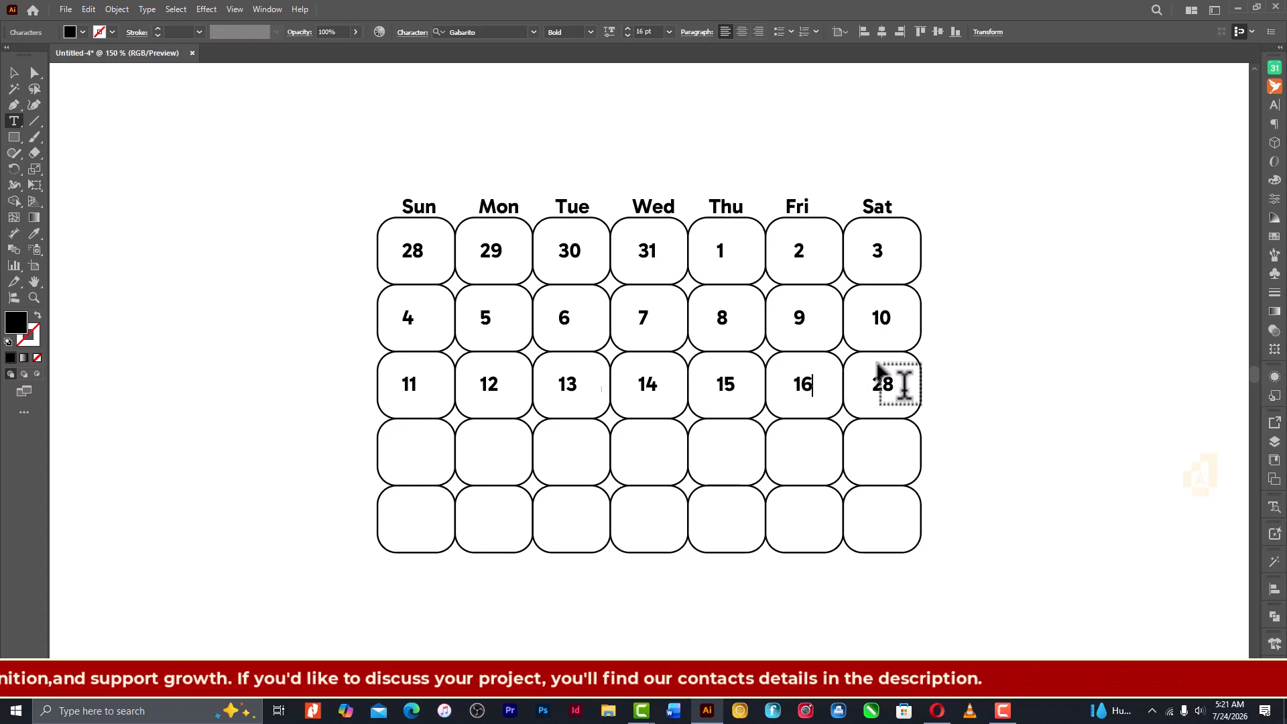
double_click(891, 396)
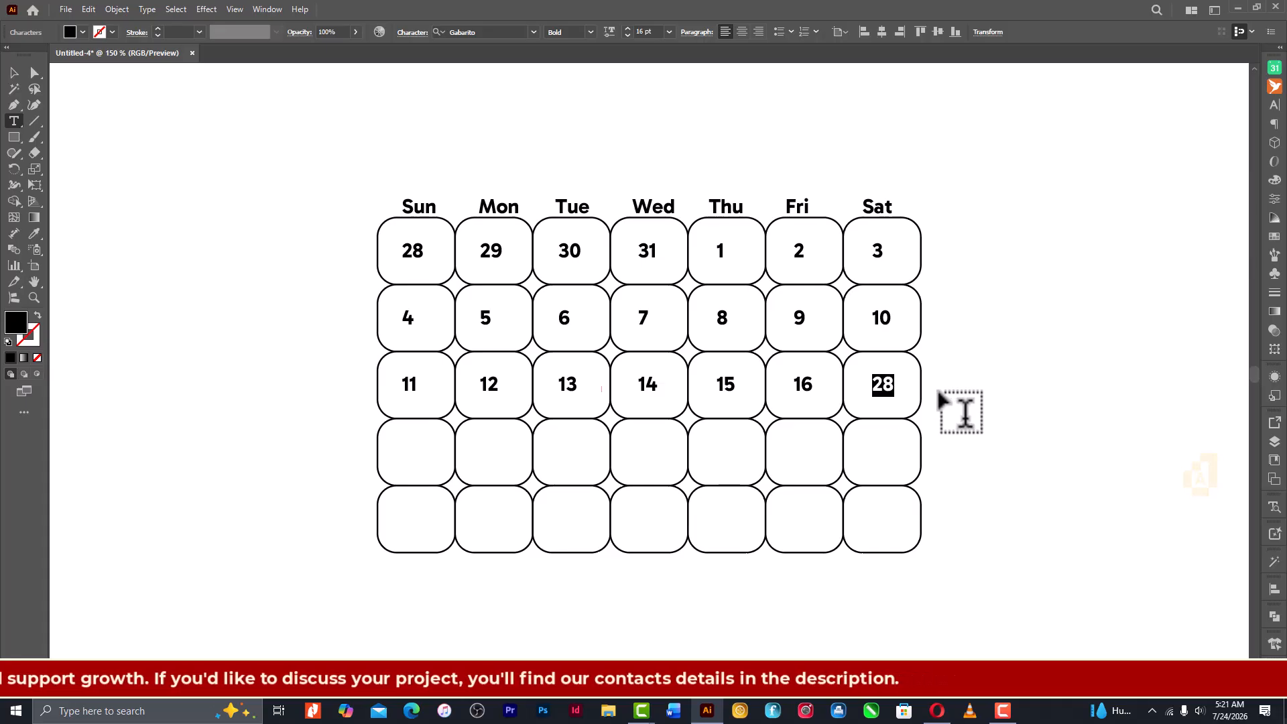
type("1")
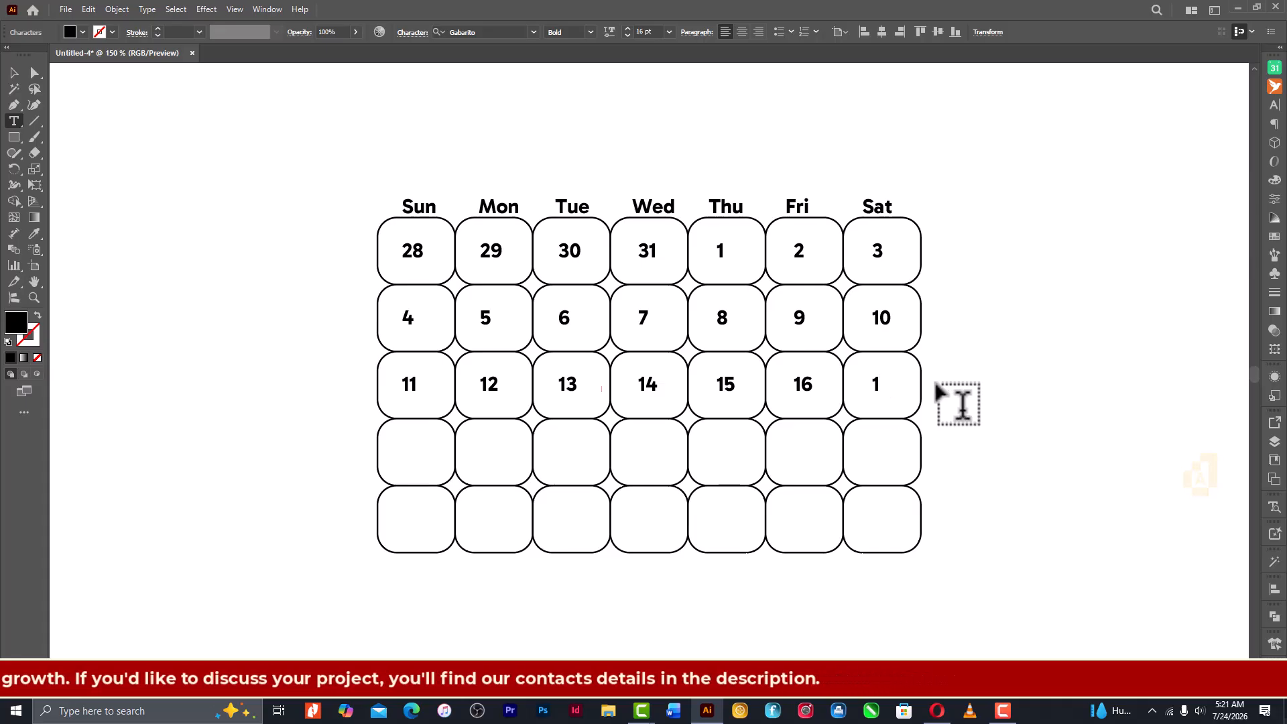
type("7")
- Duplicate the third row's seven date numbers straight down into the fourth and fifth rows of cells
left_click(10, 70)
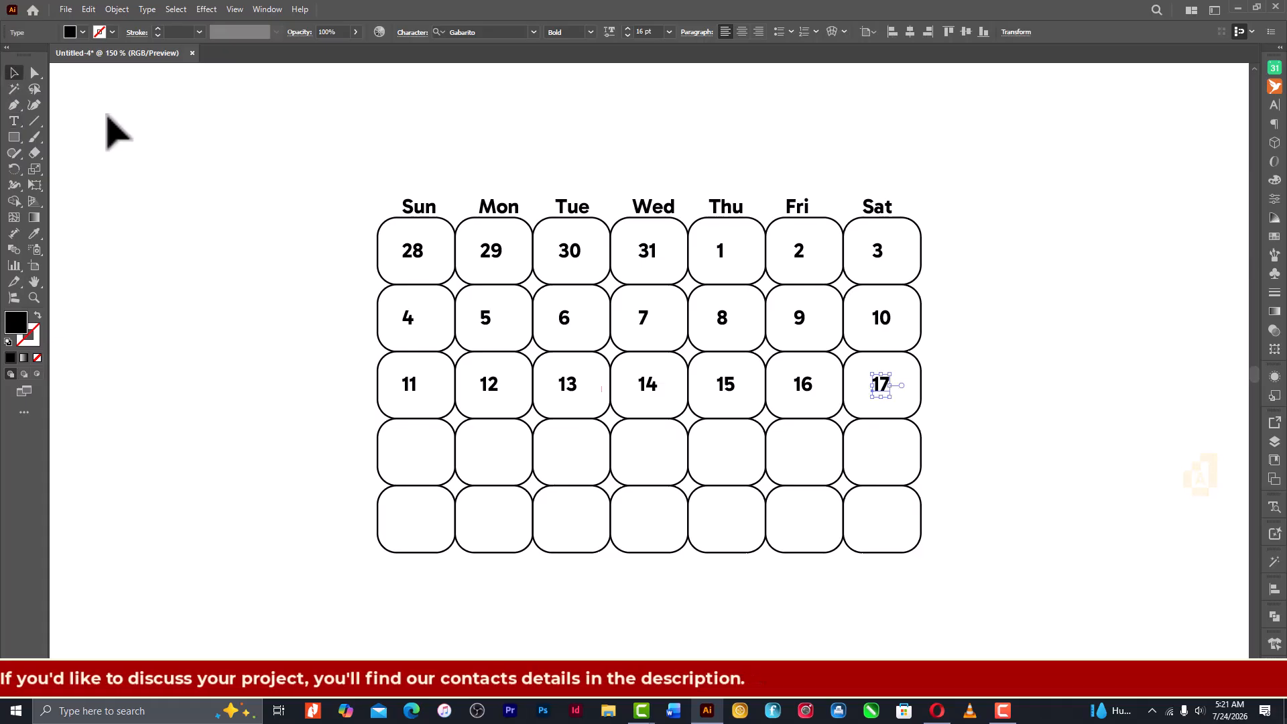
left_click_drag(362, 389, 975, 435)
left_click(966, 419)
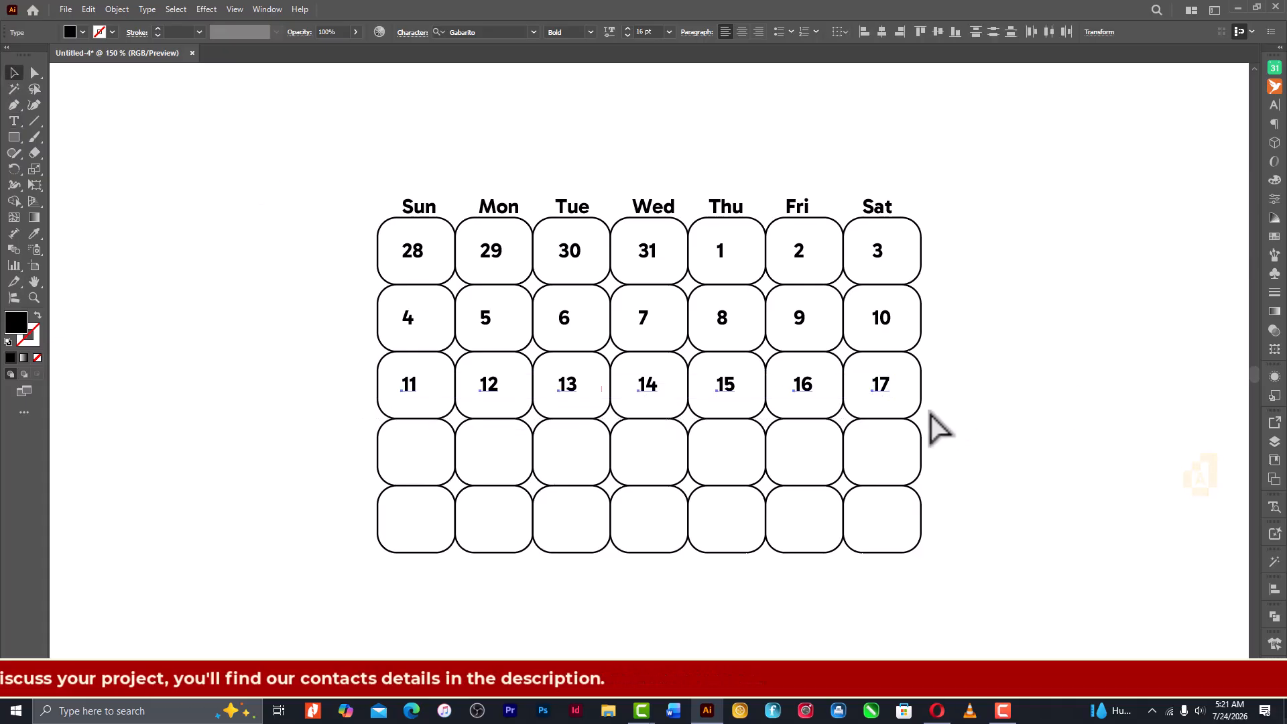
left_click(813, 386)
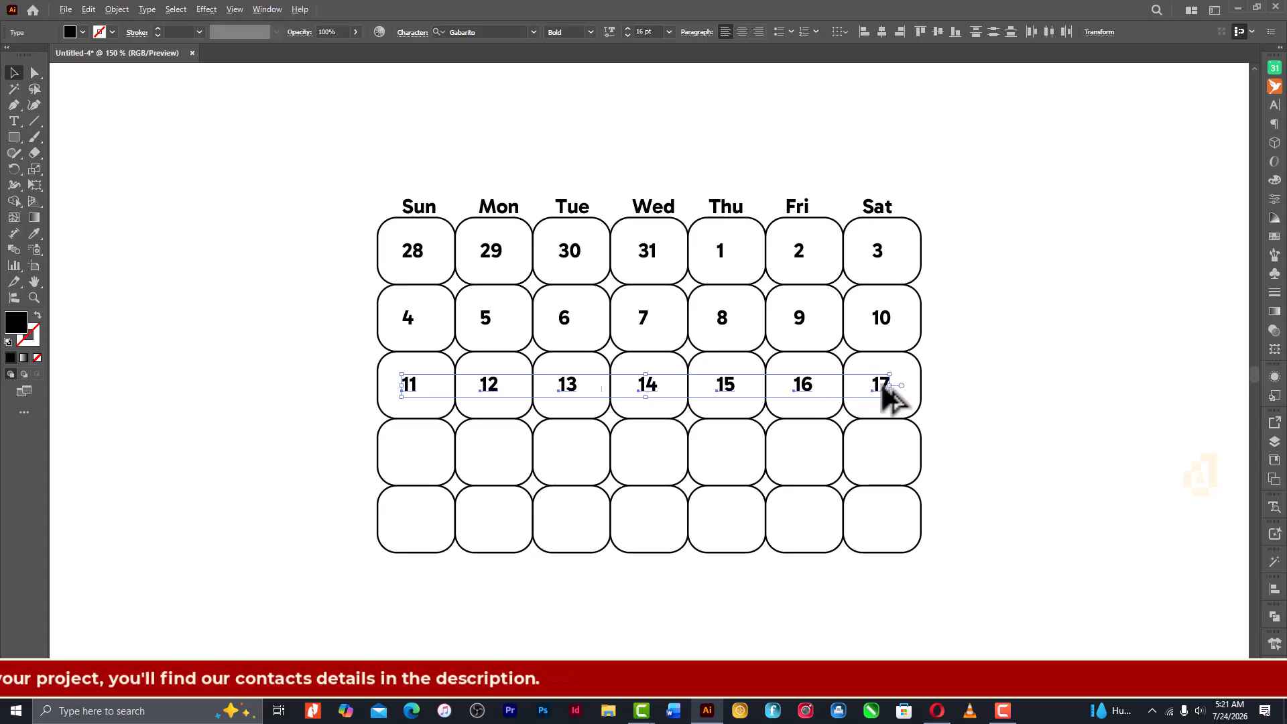
left_click_drag(884, 387, 886, 459)
key("ctrl+d")
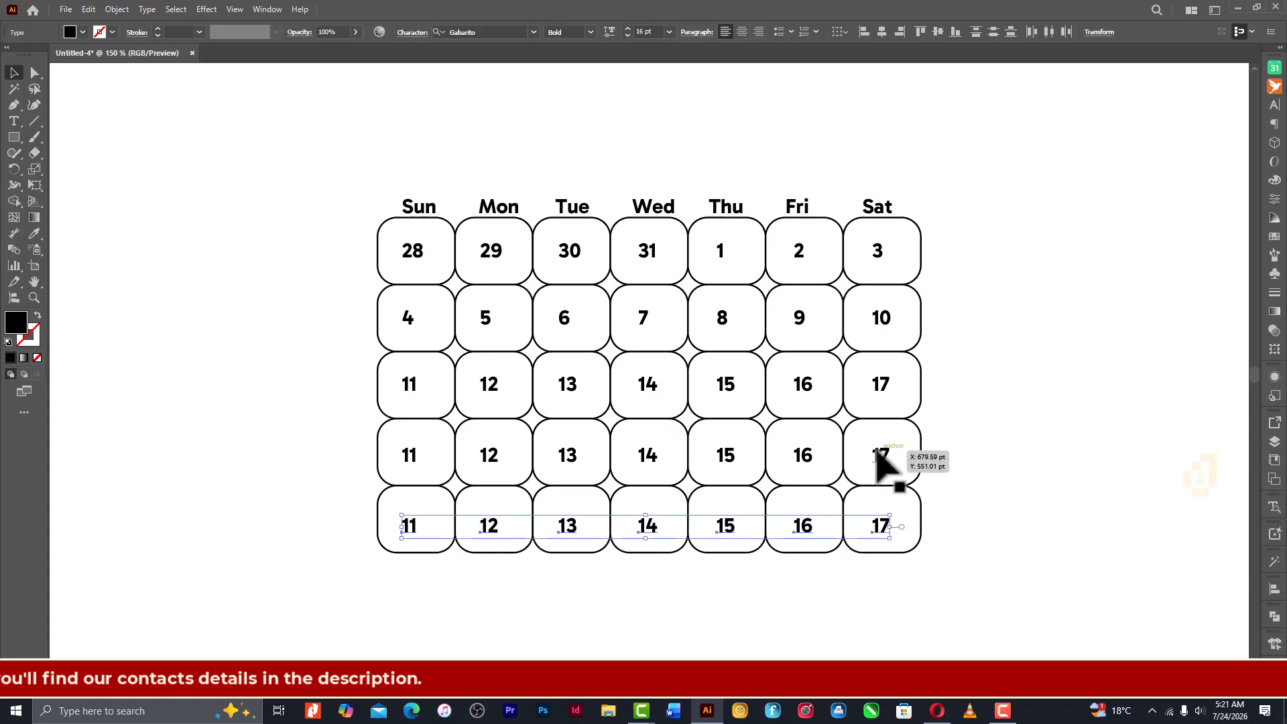
- Change the fourth row's Sunday to Wednesday date numbers to 18, 19, 20 and 21
left_click(14, 120)
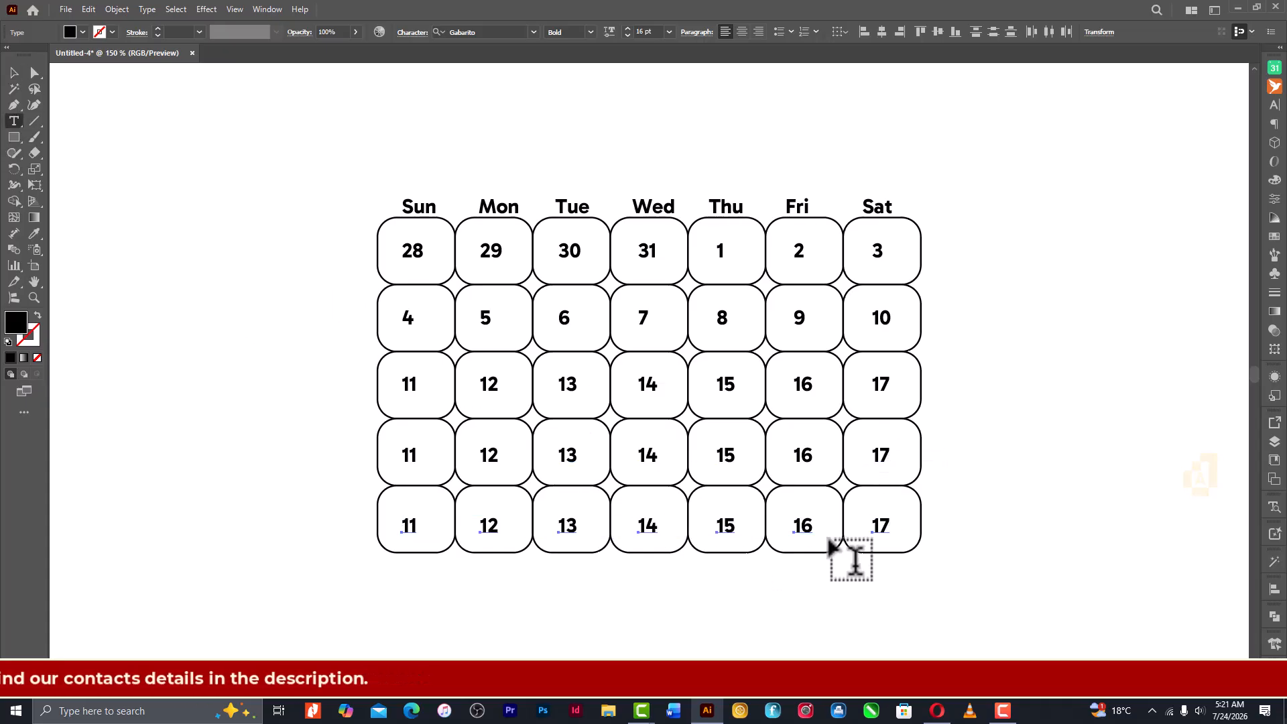
left_click_drag(407, 453, 507, 460)
type("8")
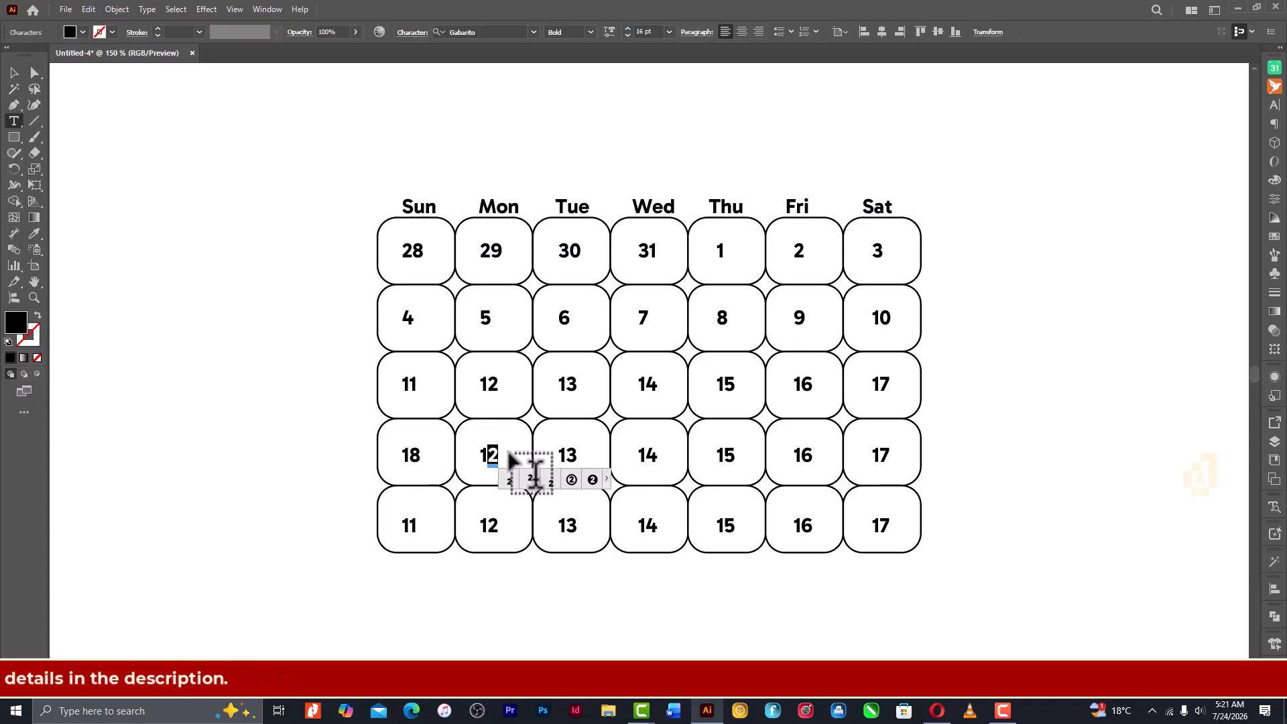
type("9")
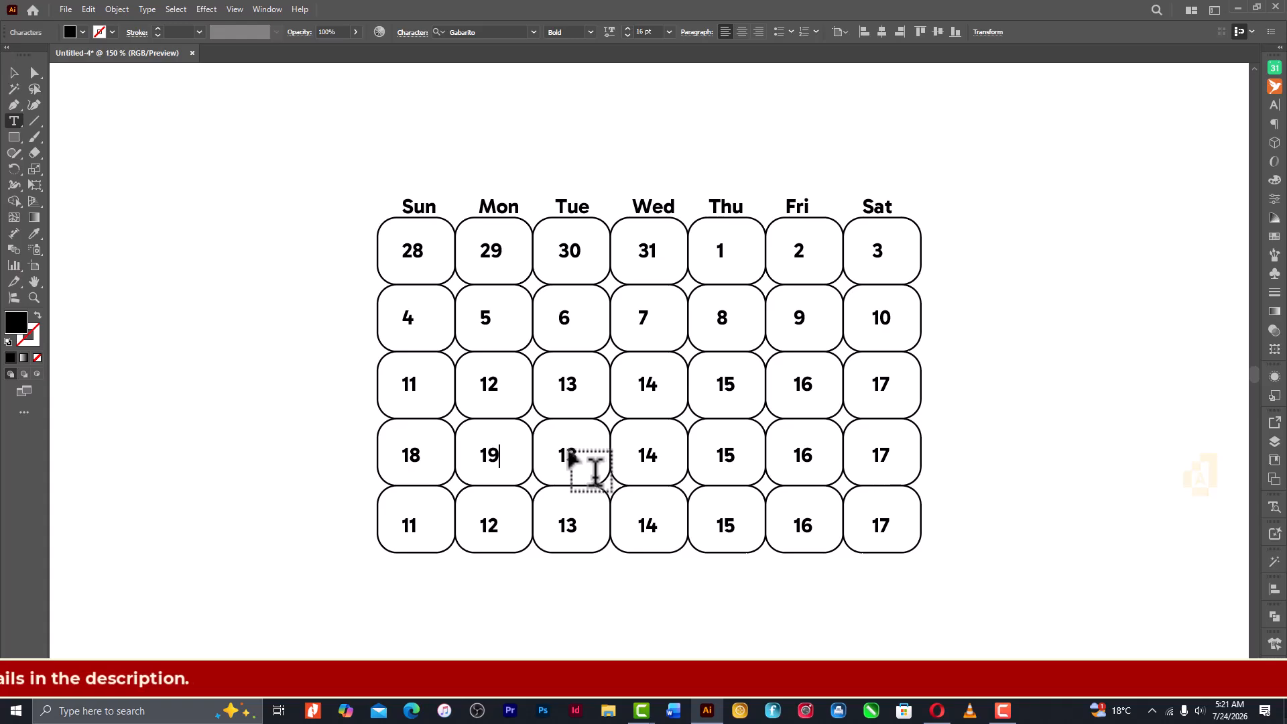
left_click_drag(553, 453, 581, 456)
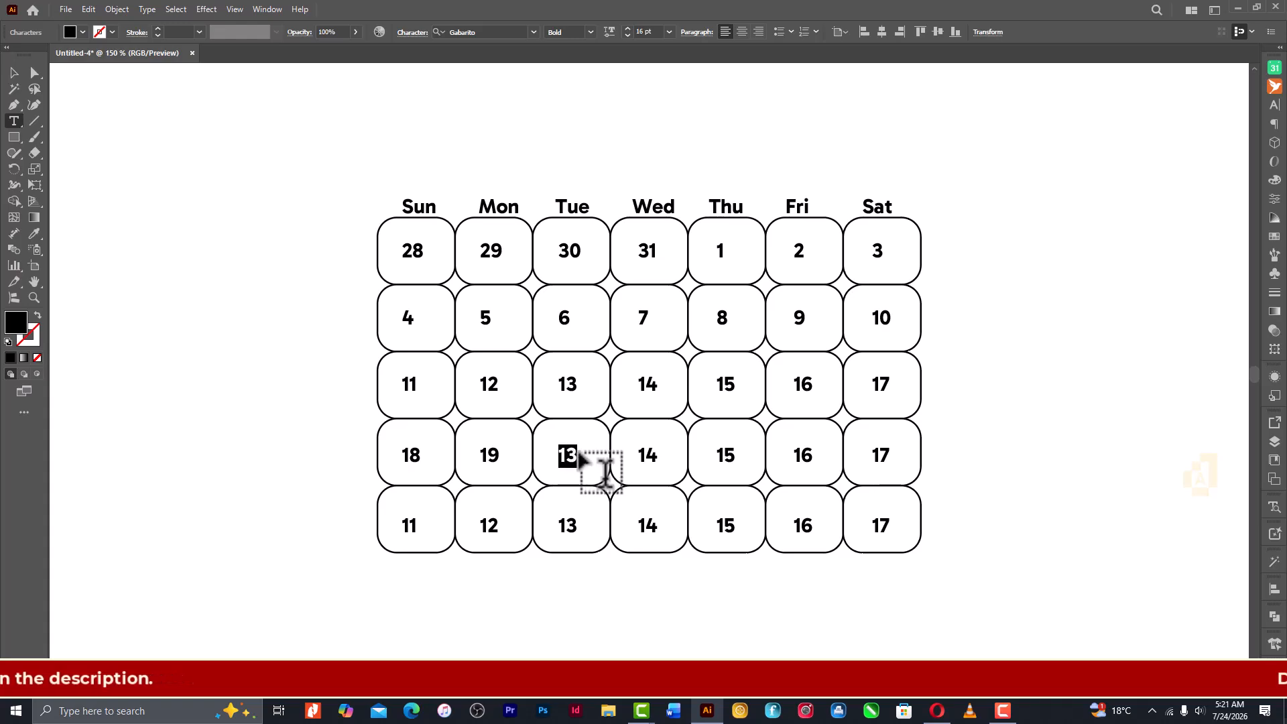
type("2")
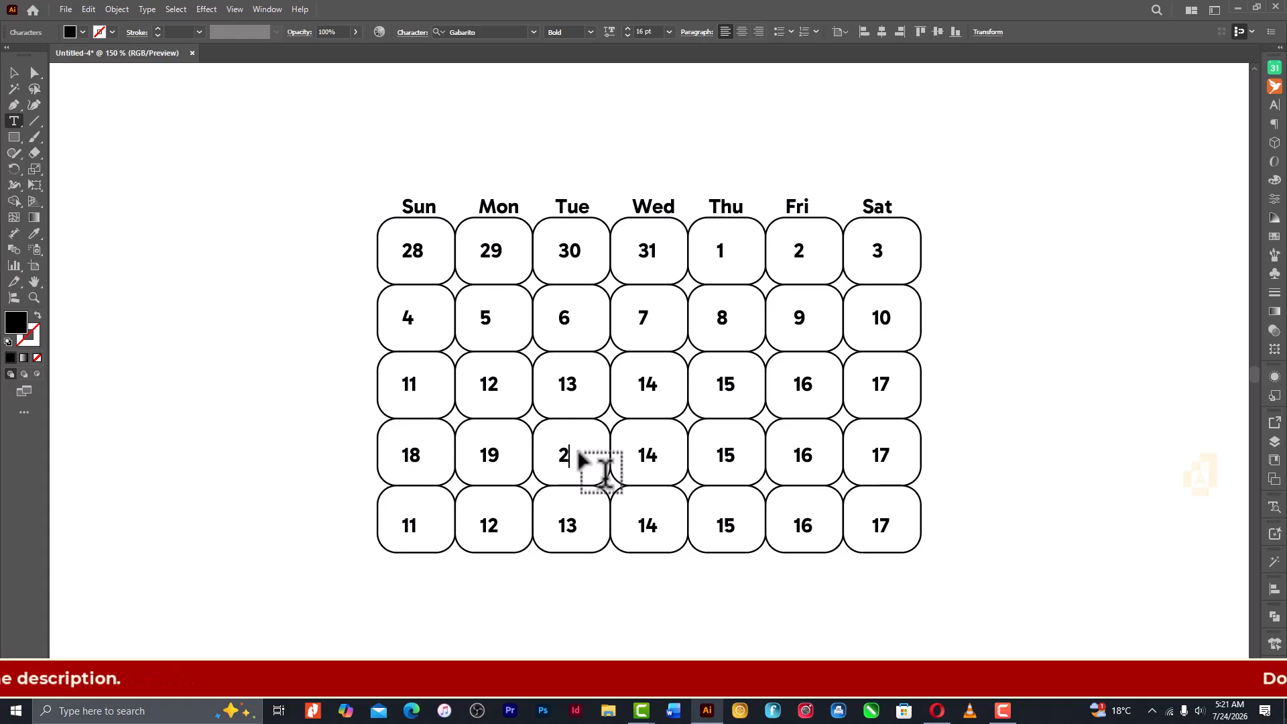
type("0")
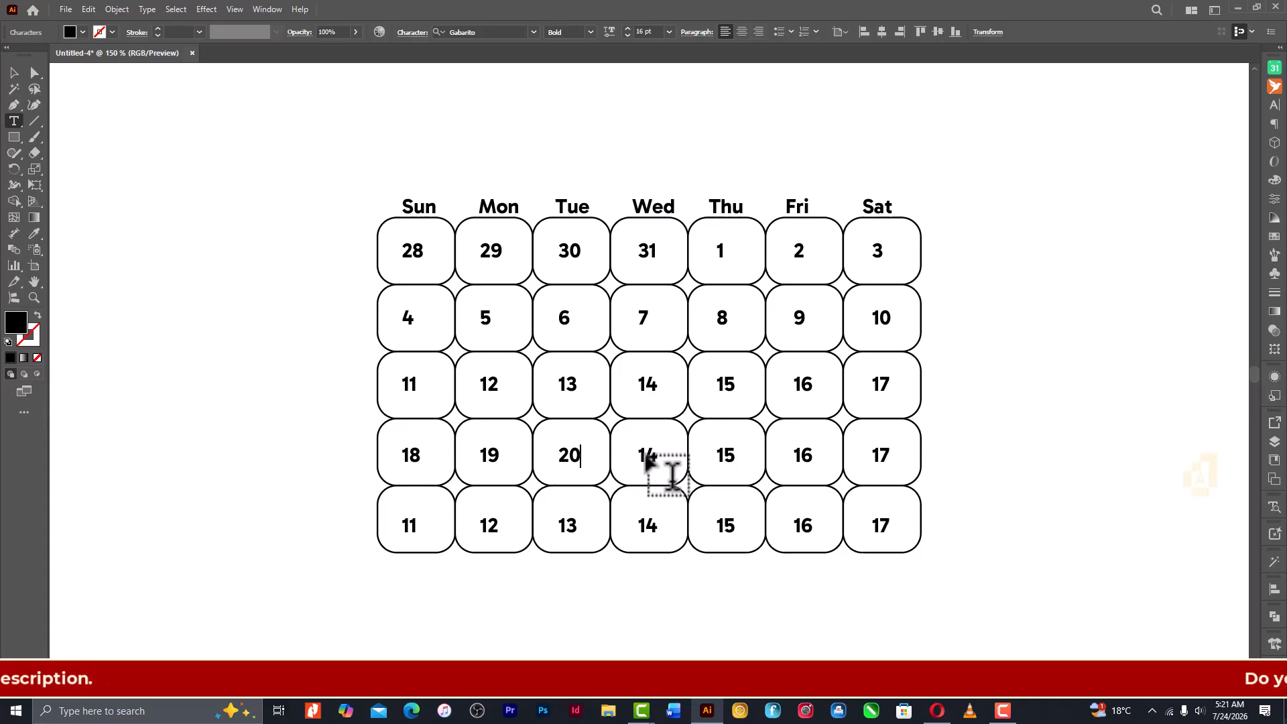
left_click_drag(641, 455, 669, 468)
type("2")
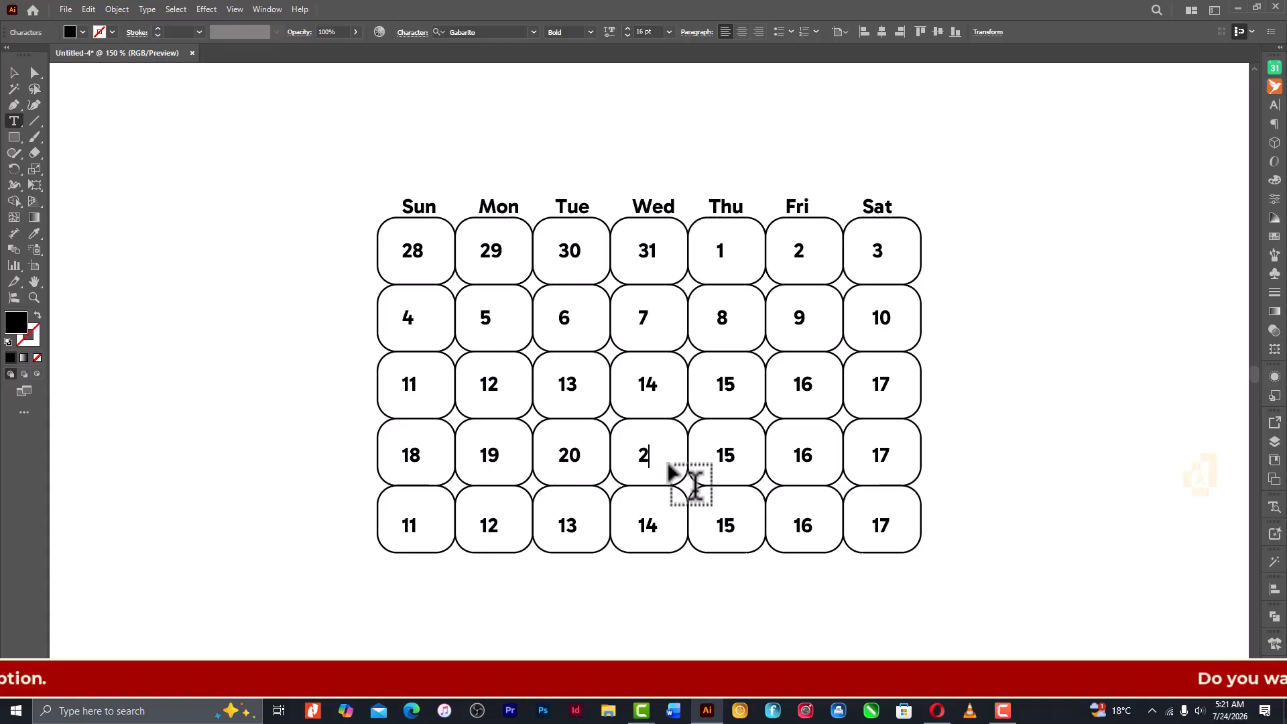
type("1")
- Change the fourth row's Thursday, Friday and Saturday date numbers to 22, 23 and 24
left_click_drag(716, 458, 749, 459)
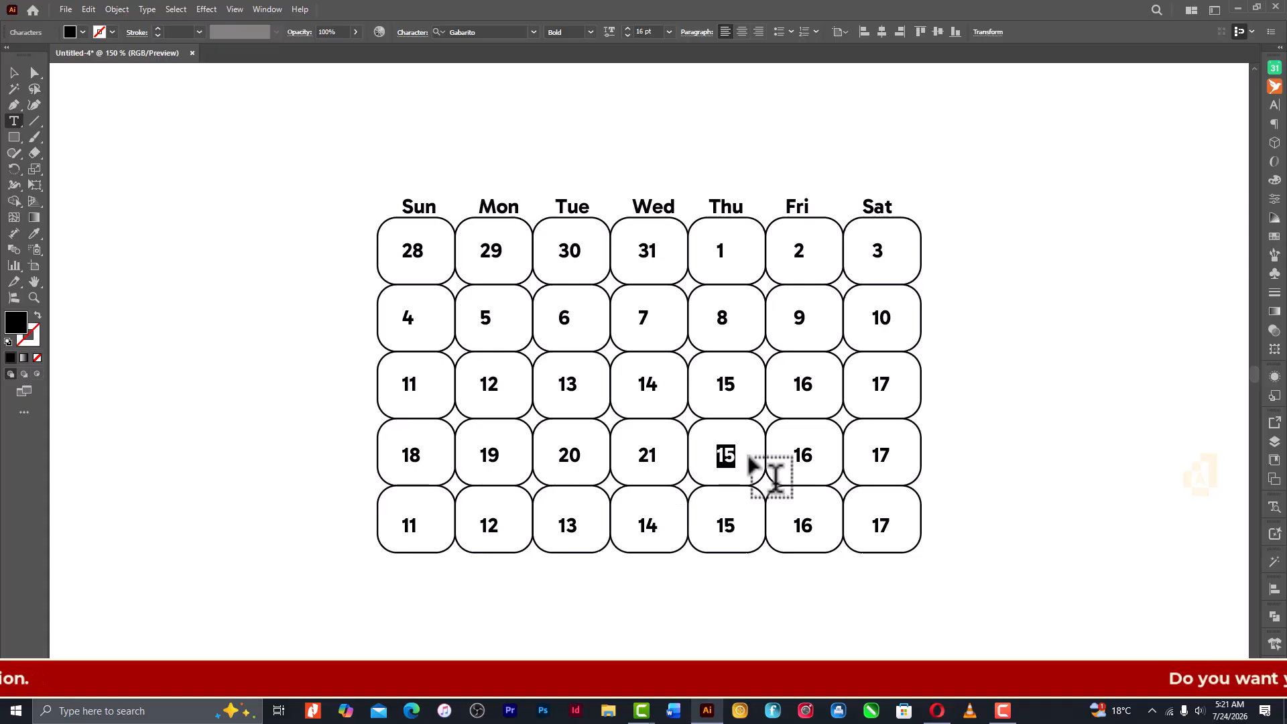
type("22")
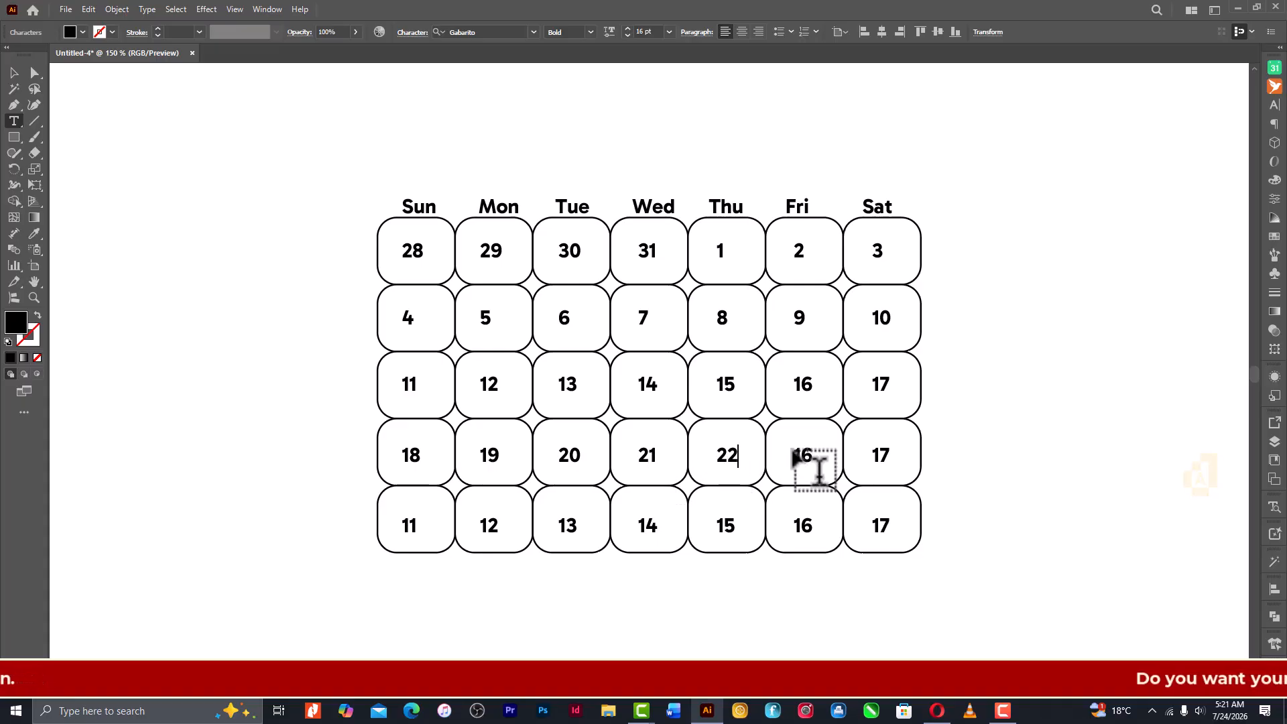
left_click_drag(798, 458, 831, 466)
type("23")
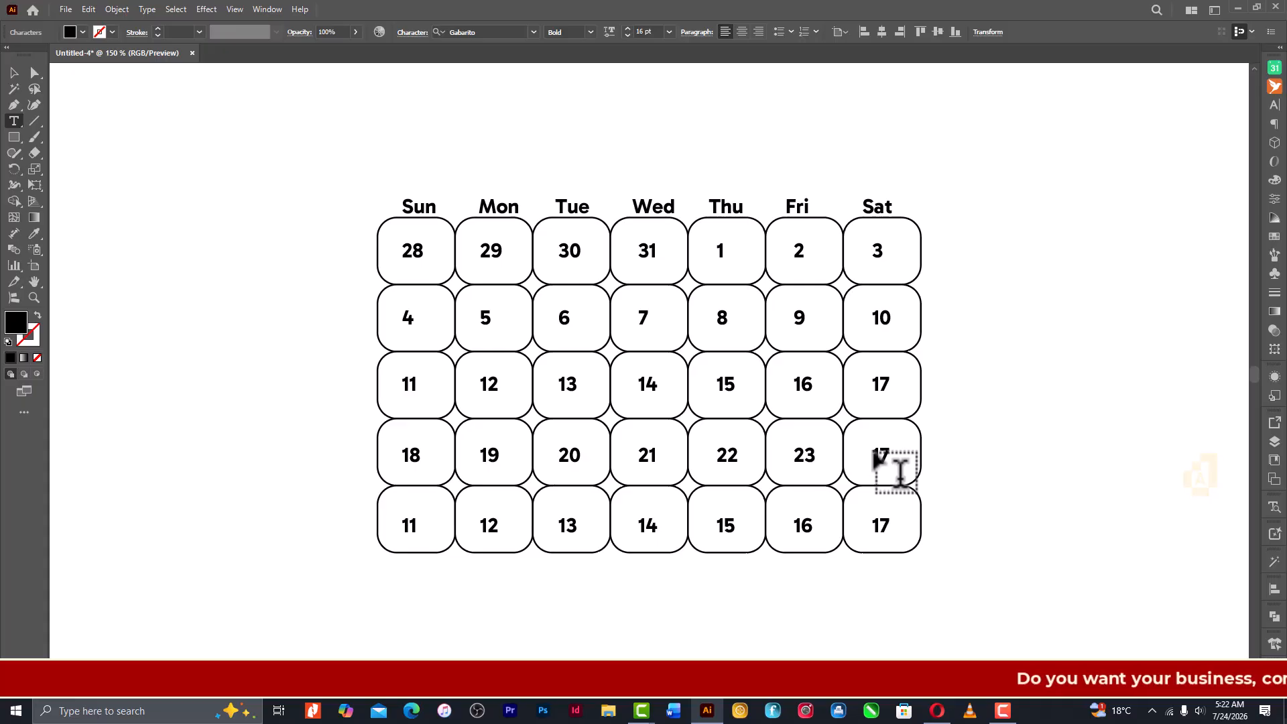
left_click_drag(873, 454, 895, 457)
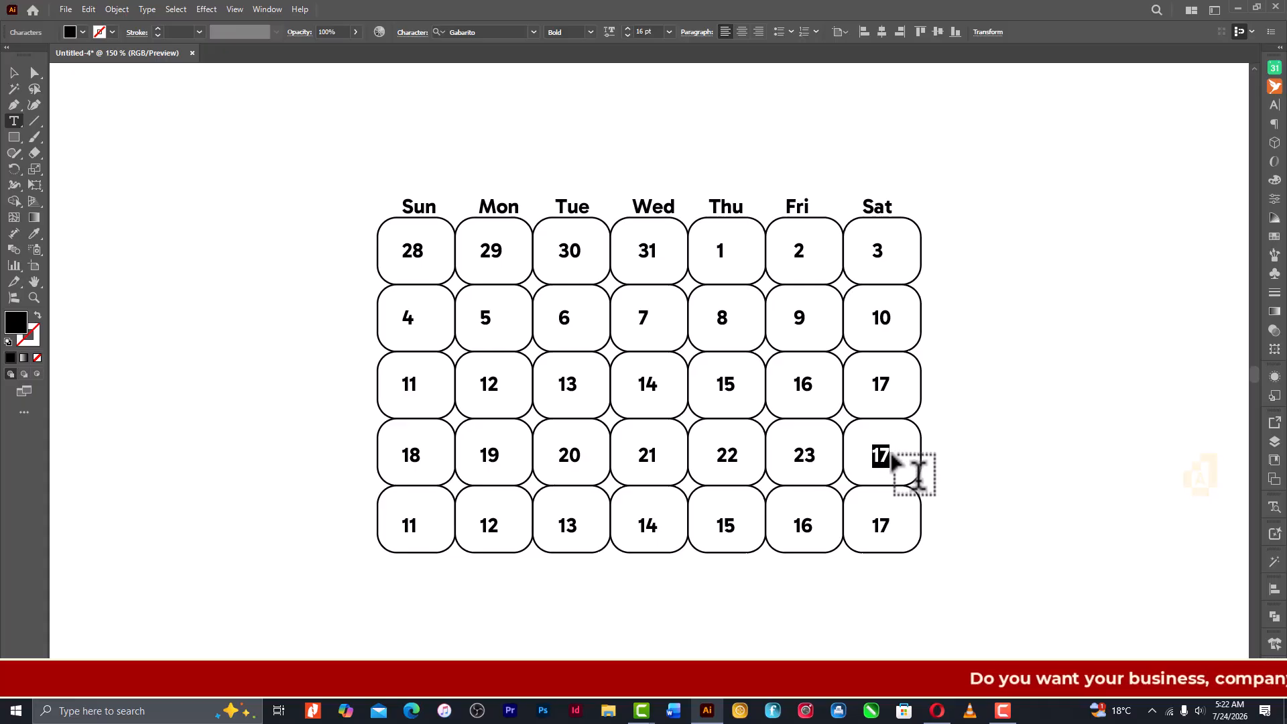
type("24")
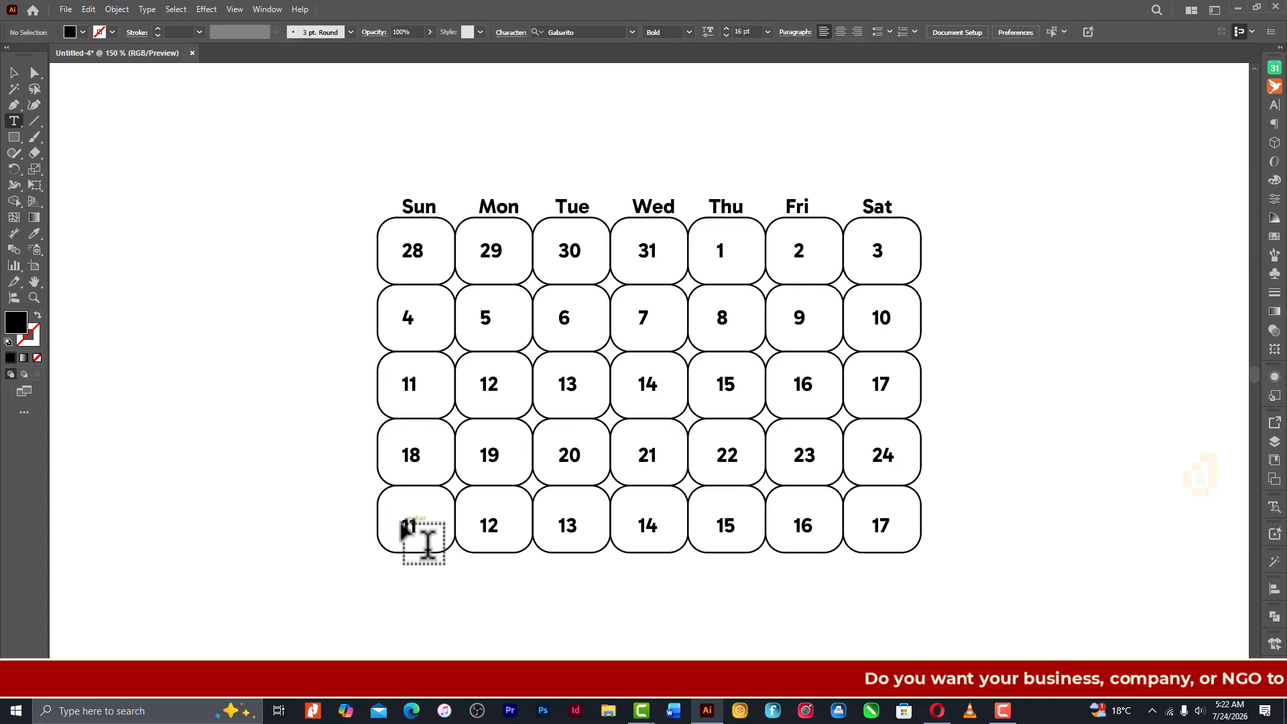
- Change the fifth row's Sunday to Wednesday date numbers to 25, 26, 27 and 28
left_click_drag(399, 522, 438, 528)
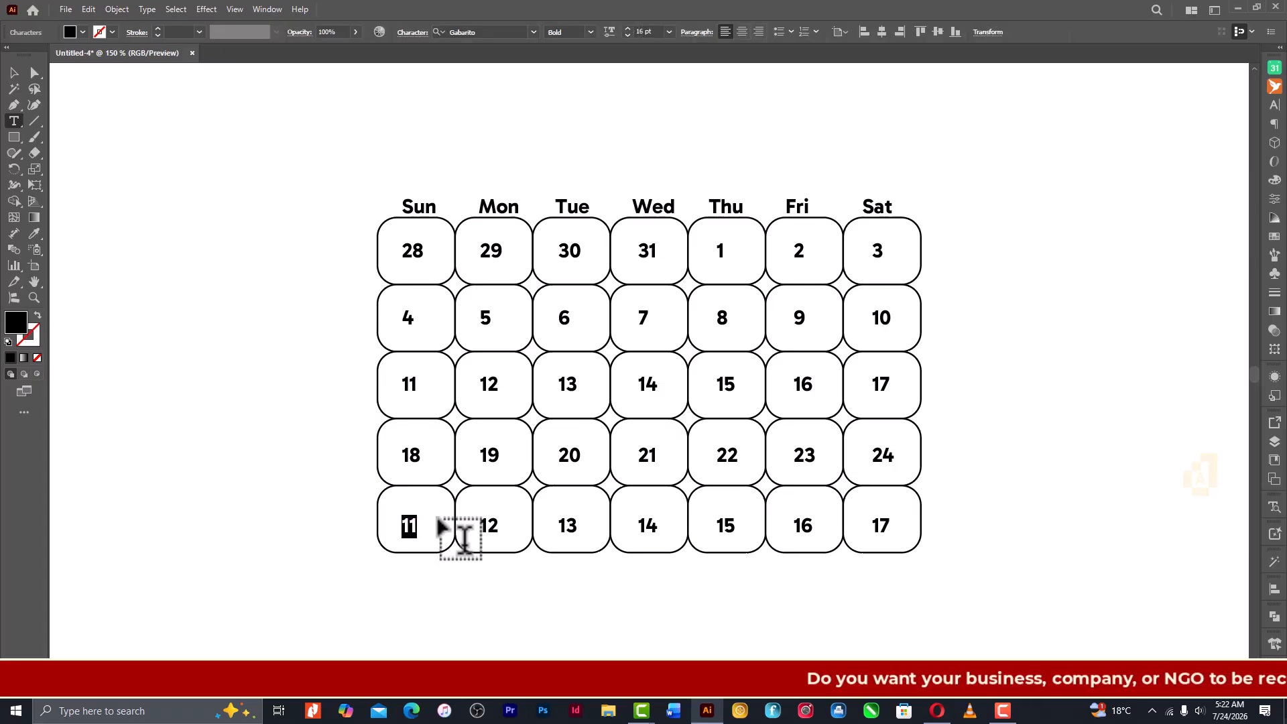
type("25")
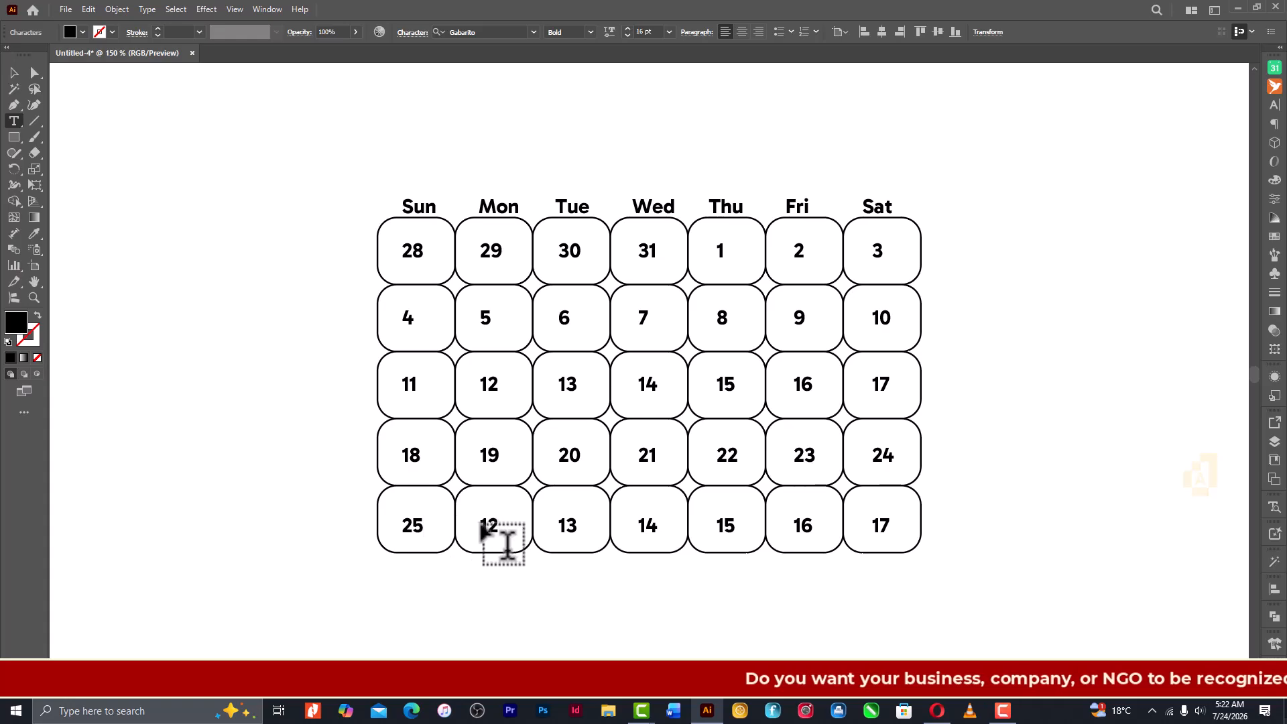
left_click_drag(481, 528, 510, 533)
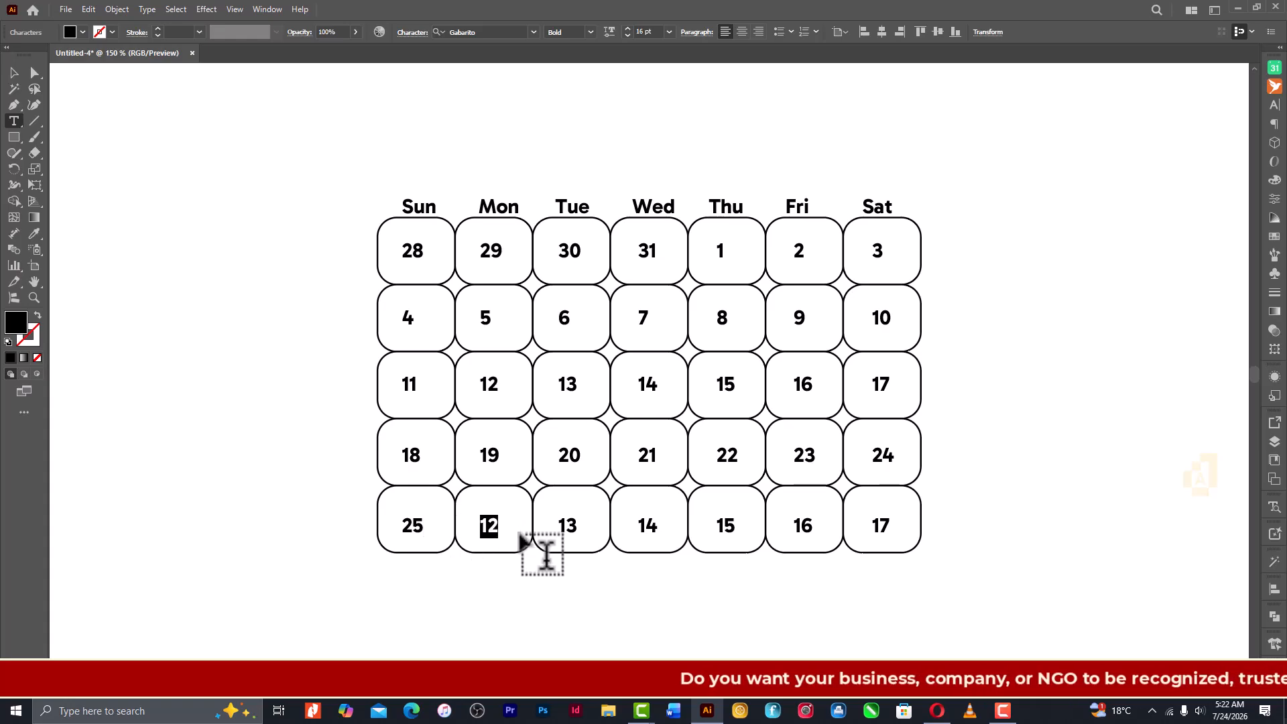
type("26")
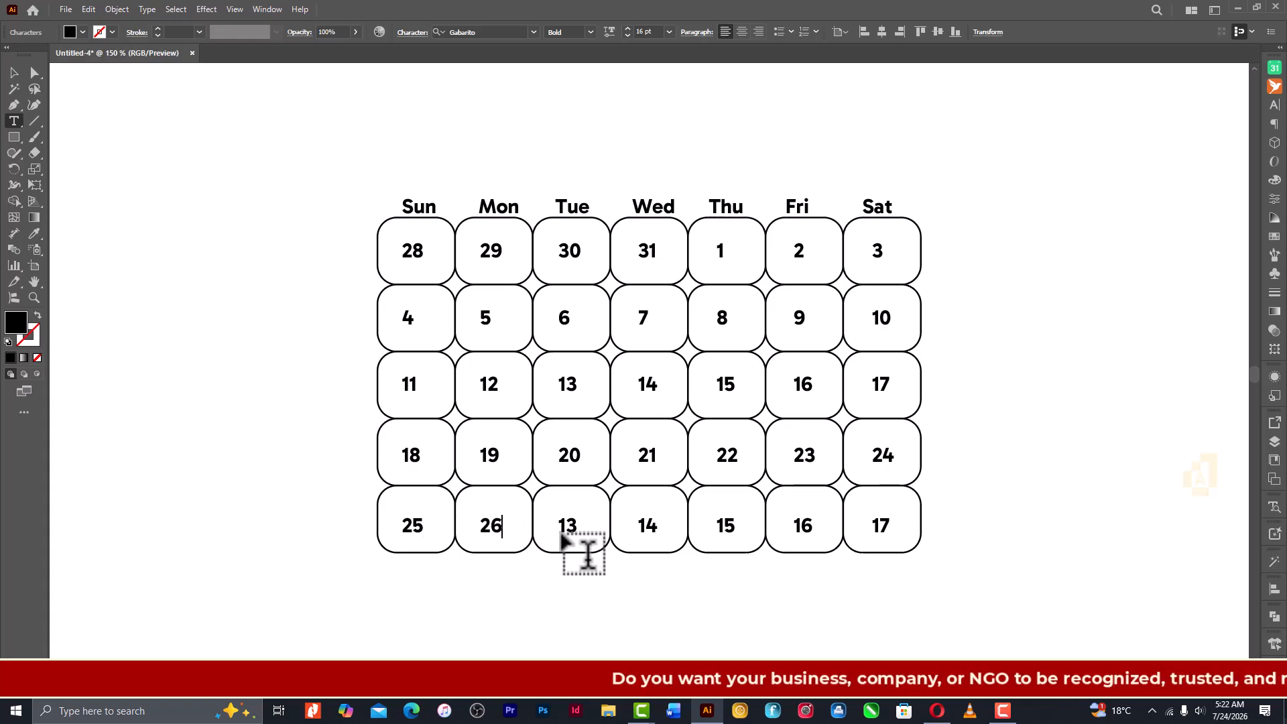
left_click_drag(561, 526, 590, 528)
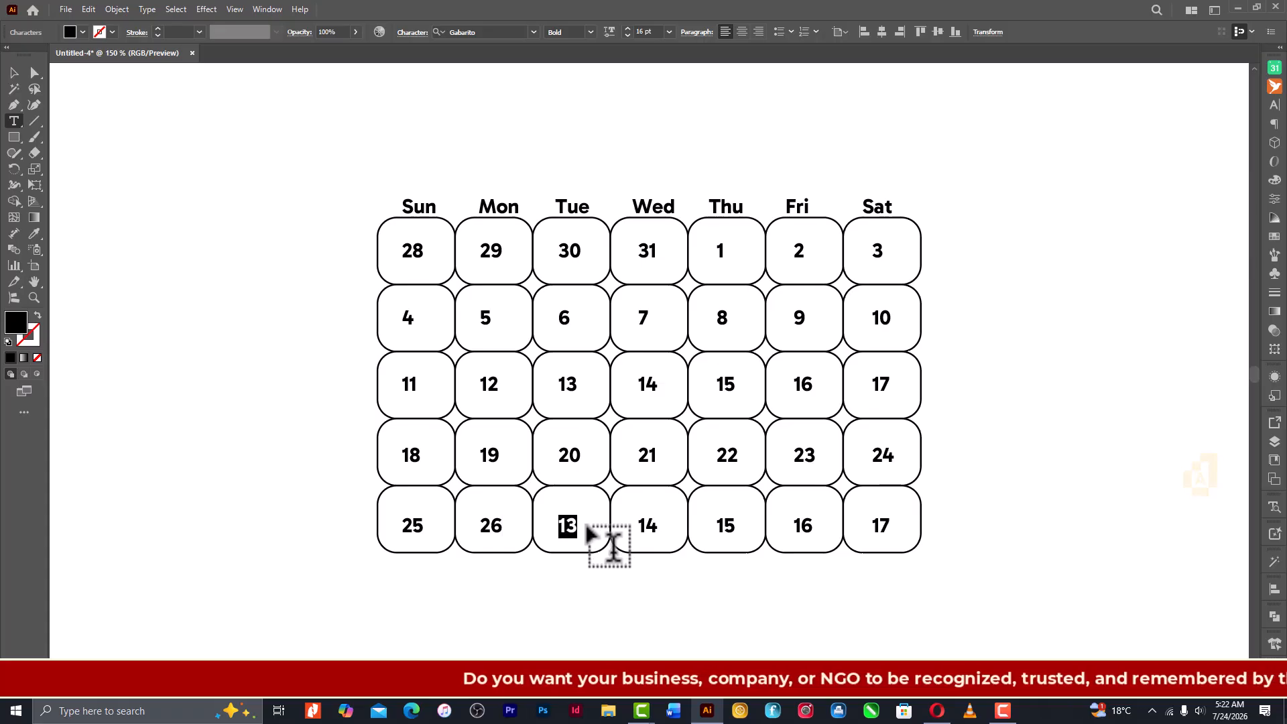
type("2")
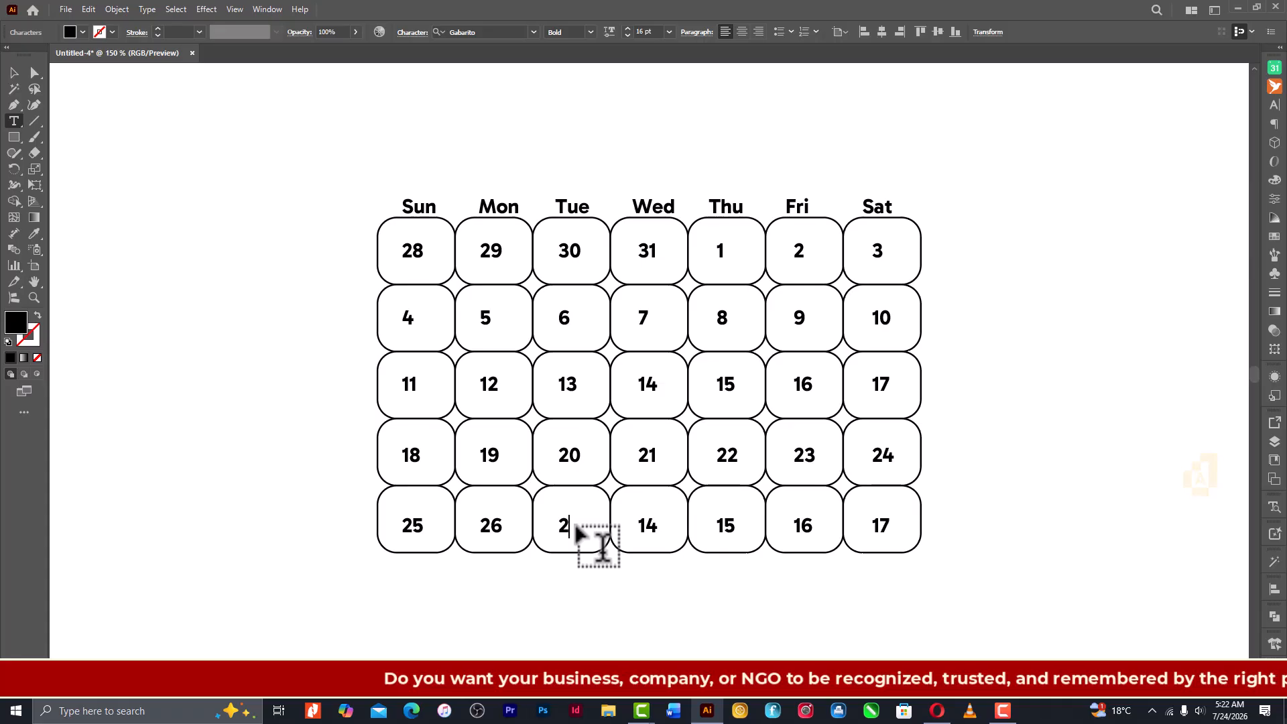
type("7")
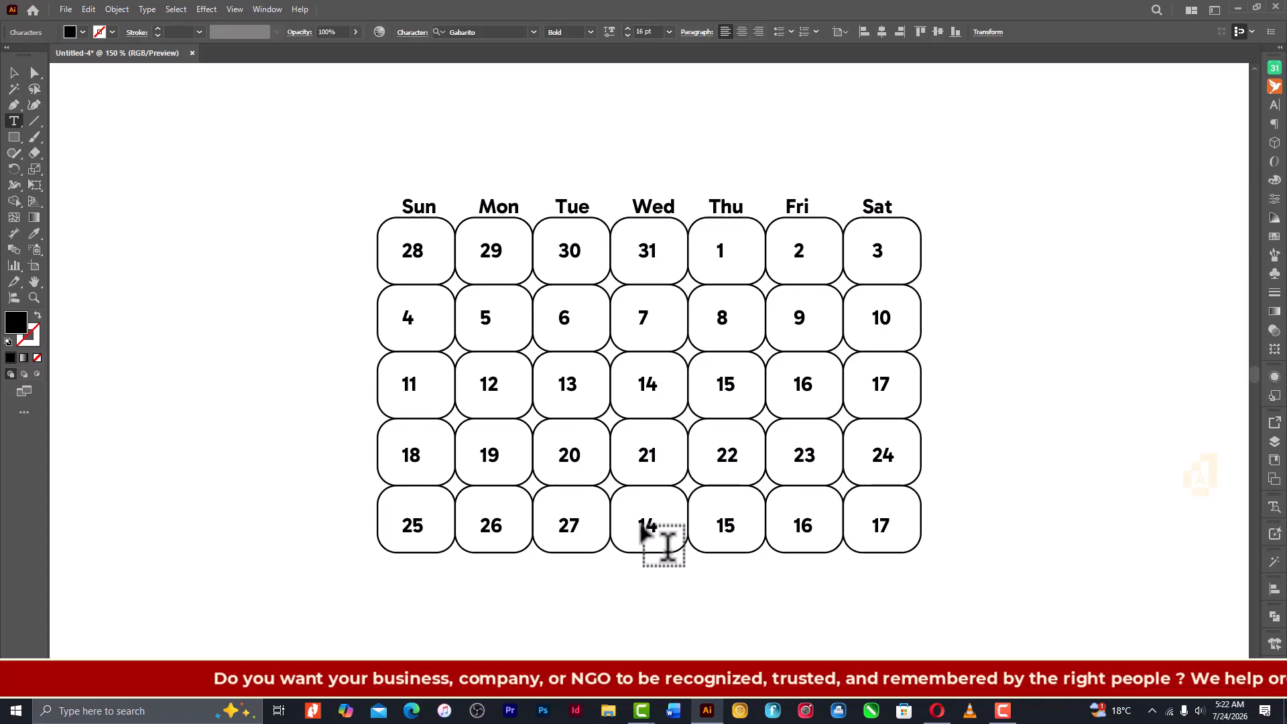
left_click_drag(642, 526, 689, 541)
type("2")
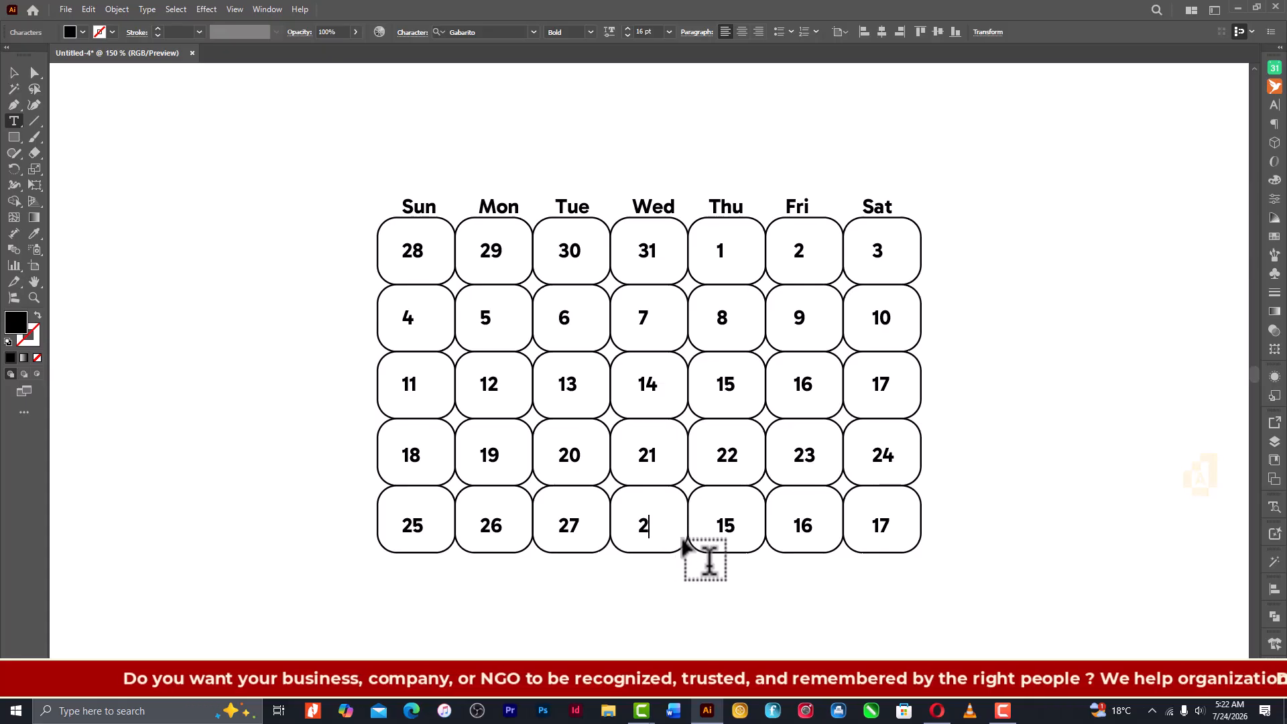
type("8")
- Change the fifth row's Thursday, Friday and Saturday date numbers to 29, 30 and 31
left_click_drag(716, 524, 753, 537)
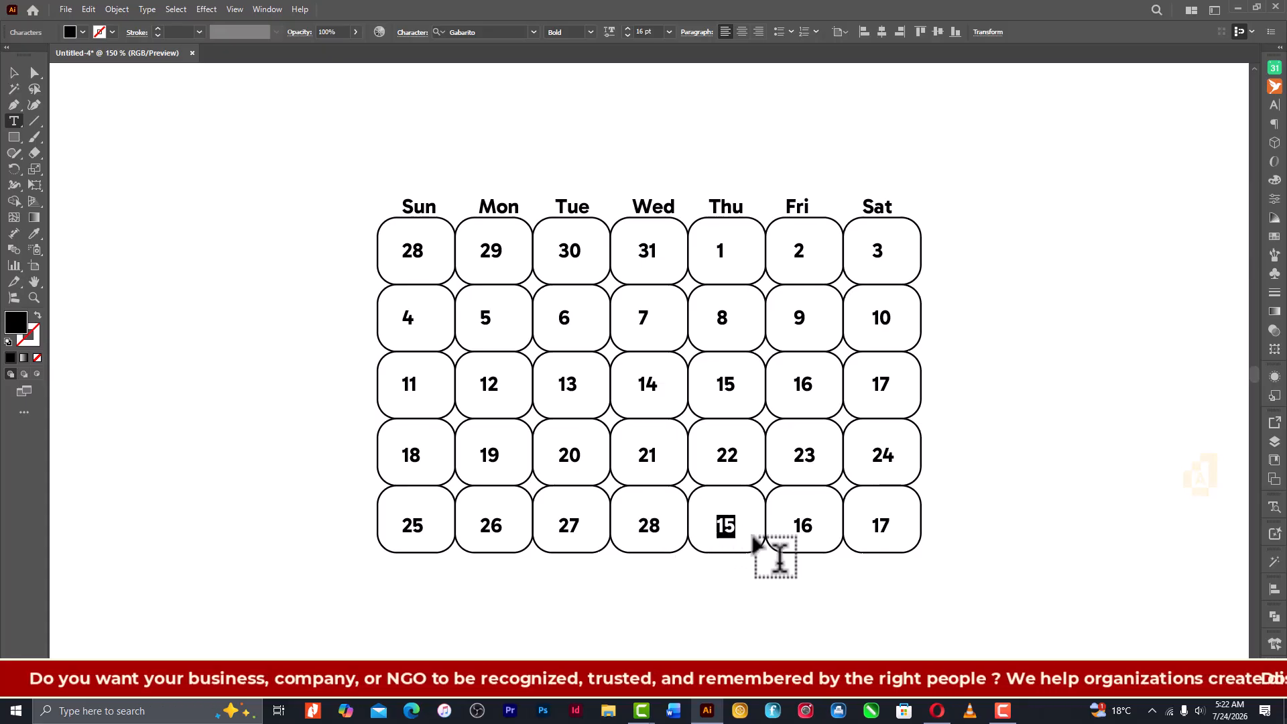
type("2")
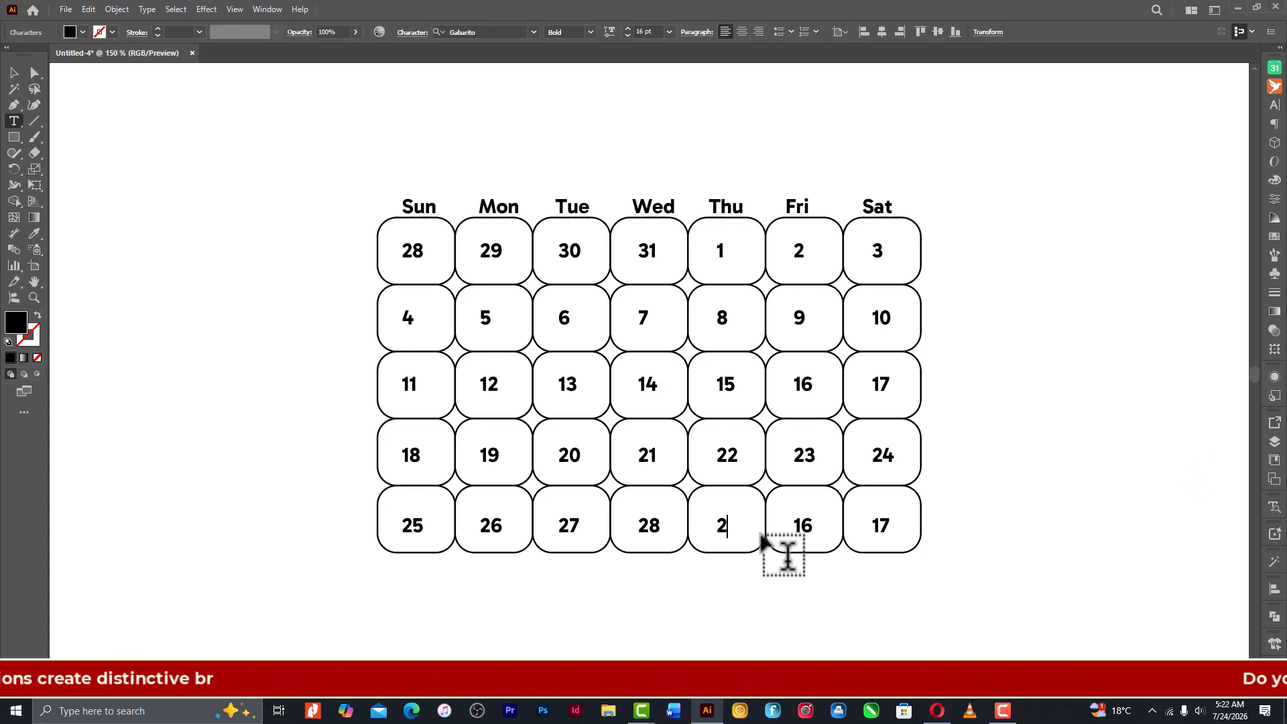
type("9")
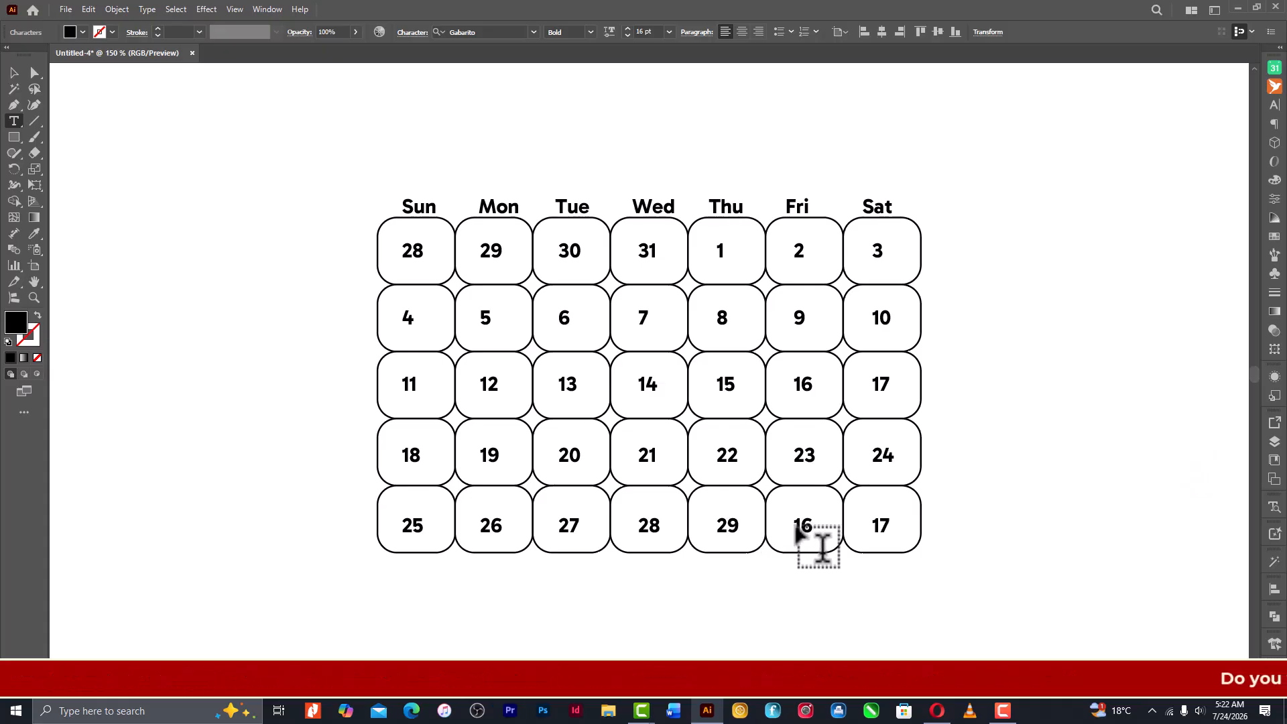
left_click_drag(795, 527, 836, 536)
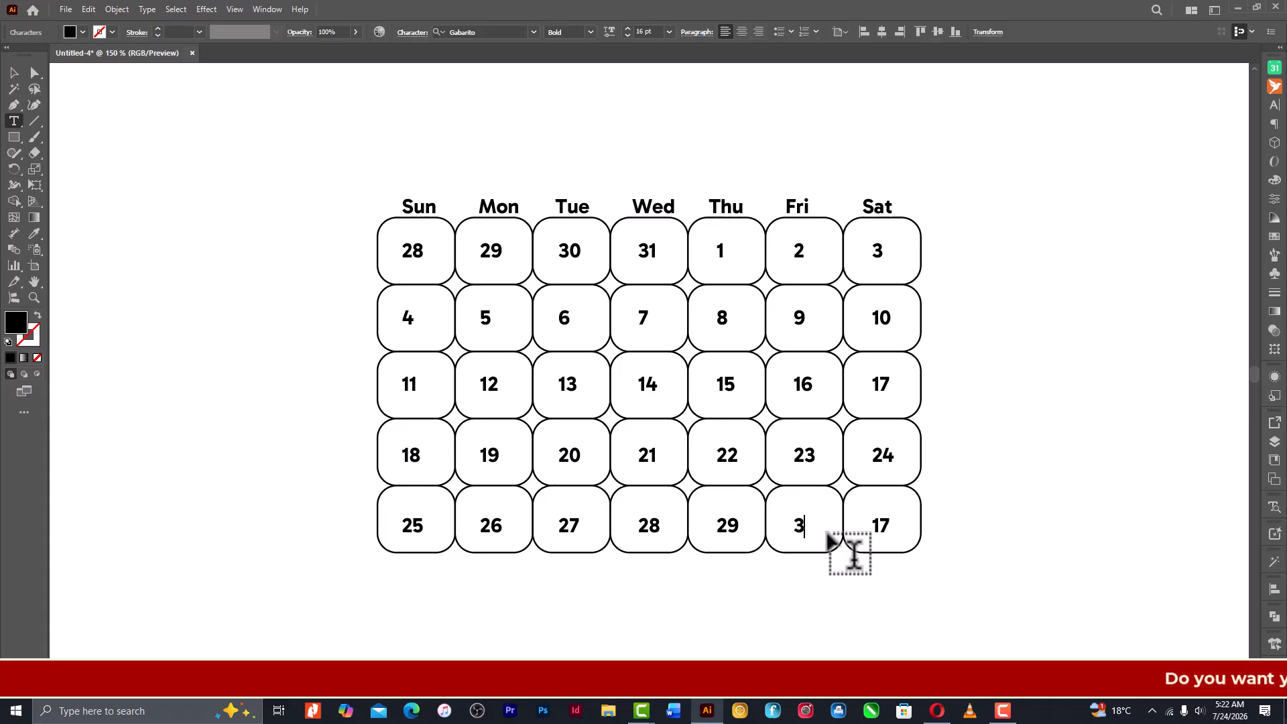
type("30")
left_click_drag(871, 529, 905, 536)
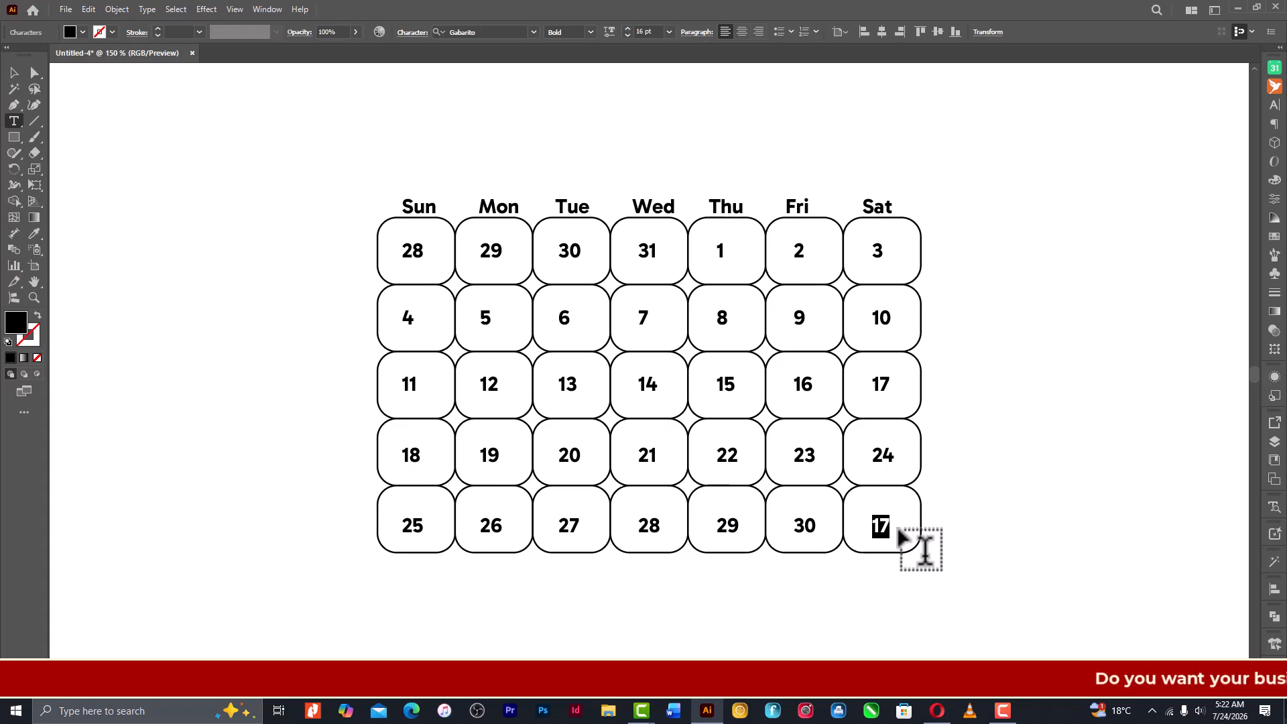
type("31")
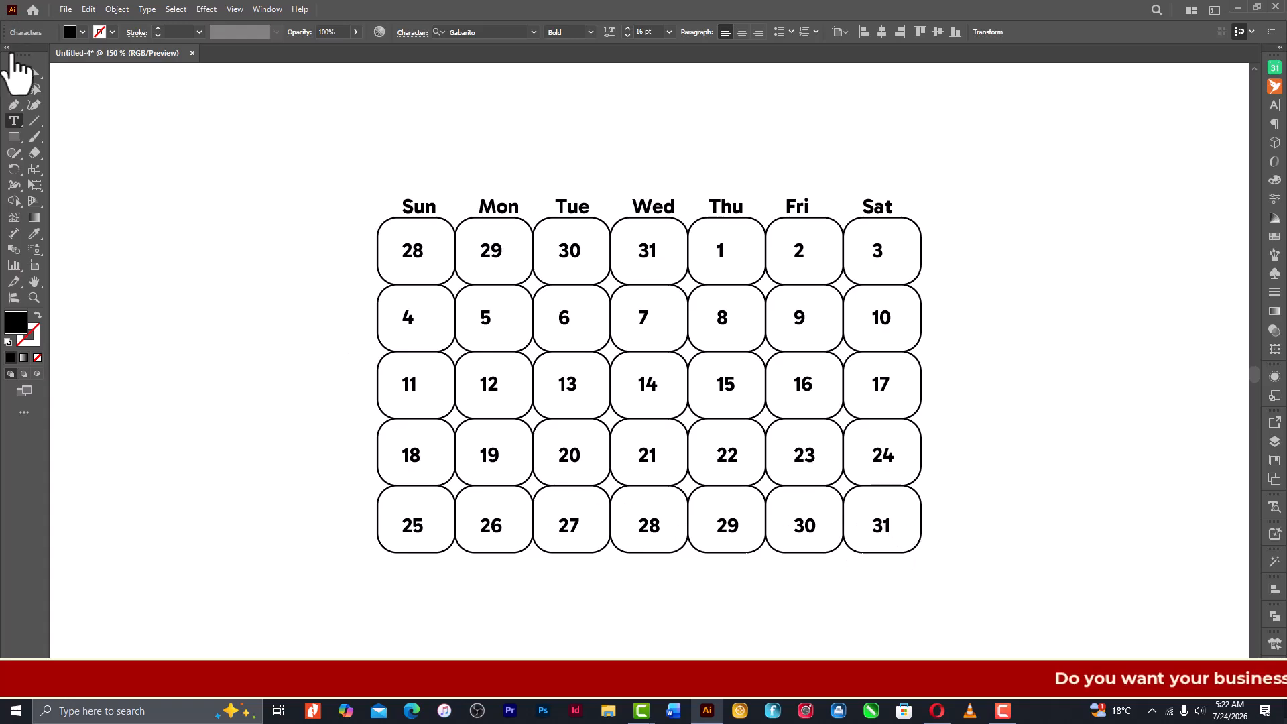
- Centre the Saturday date numbers horizontally with each other, and do the same for the Friday column's date numbers
left_click(14, 72)
left_click(948, 259)
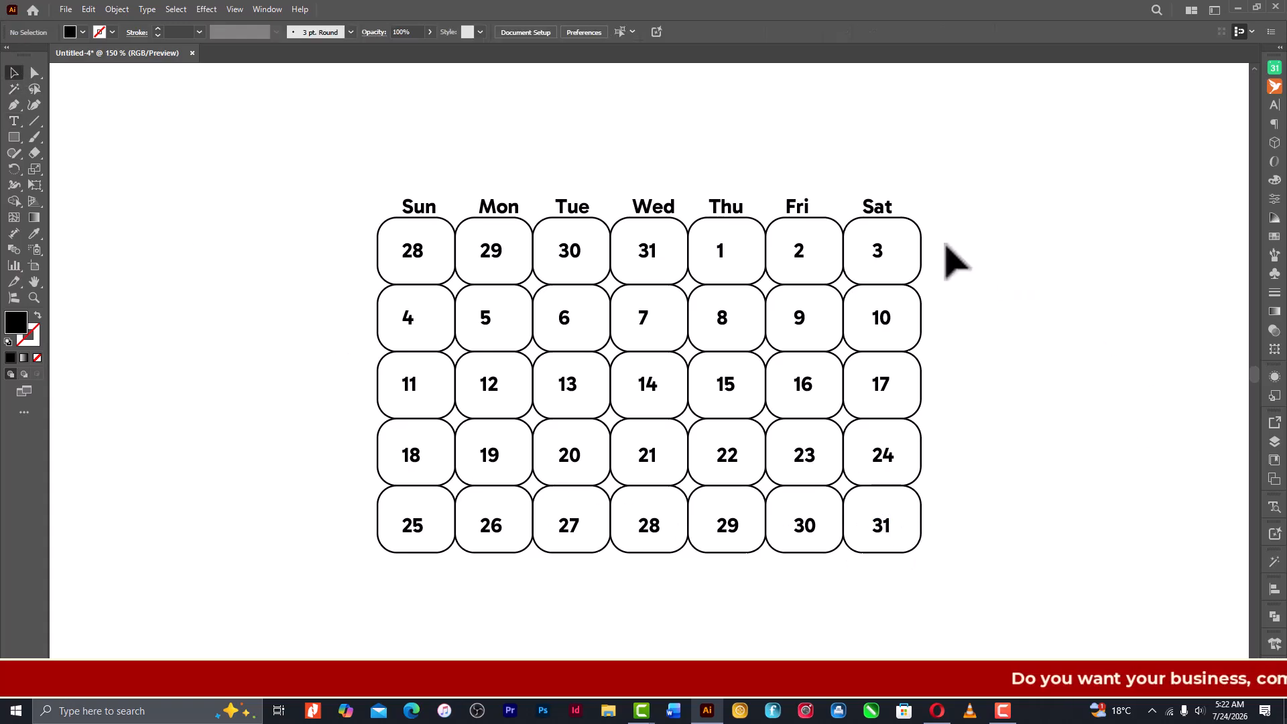
left_click(873, 531)
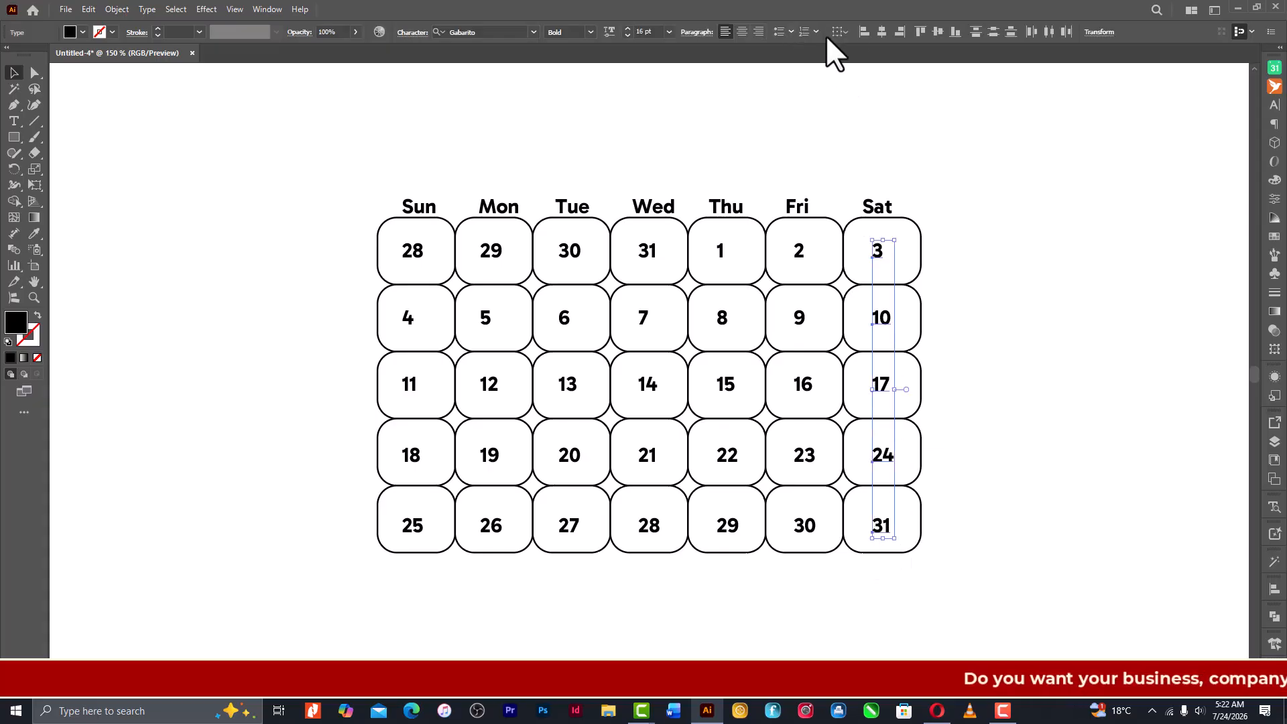
left_click(880, 32)
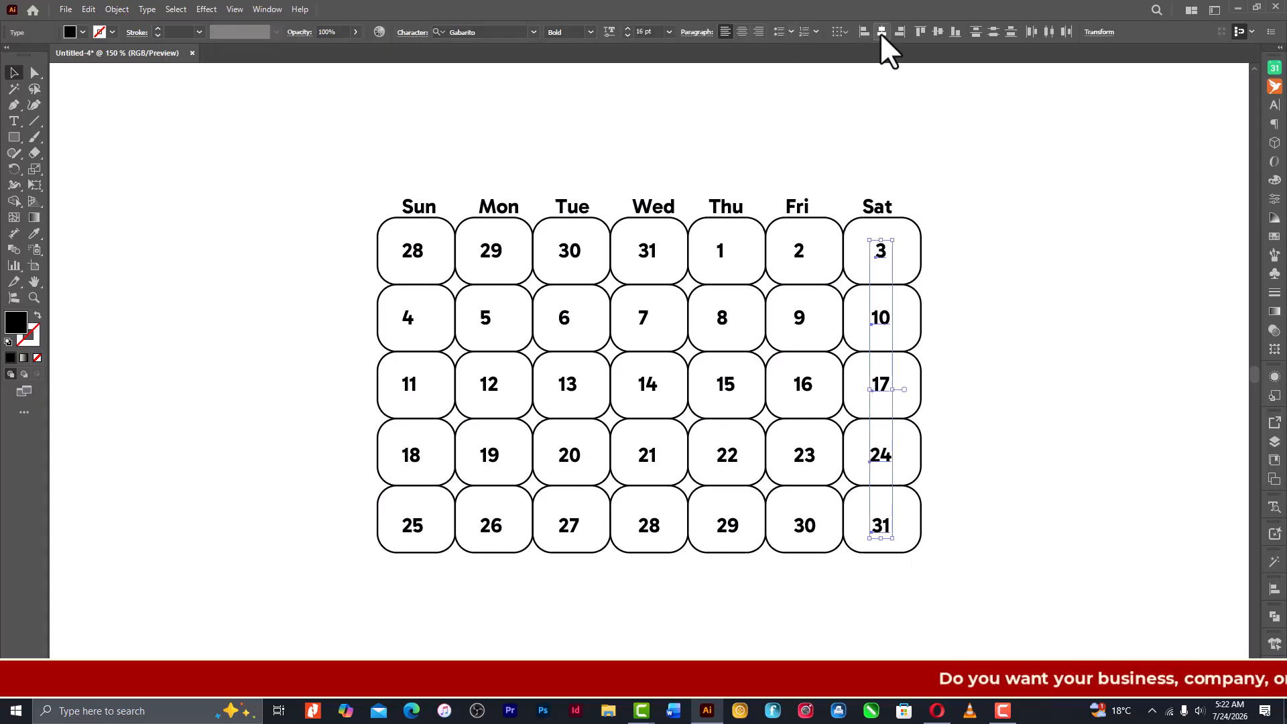
left_click(992, 296)
left_click(805, 456)
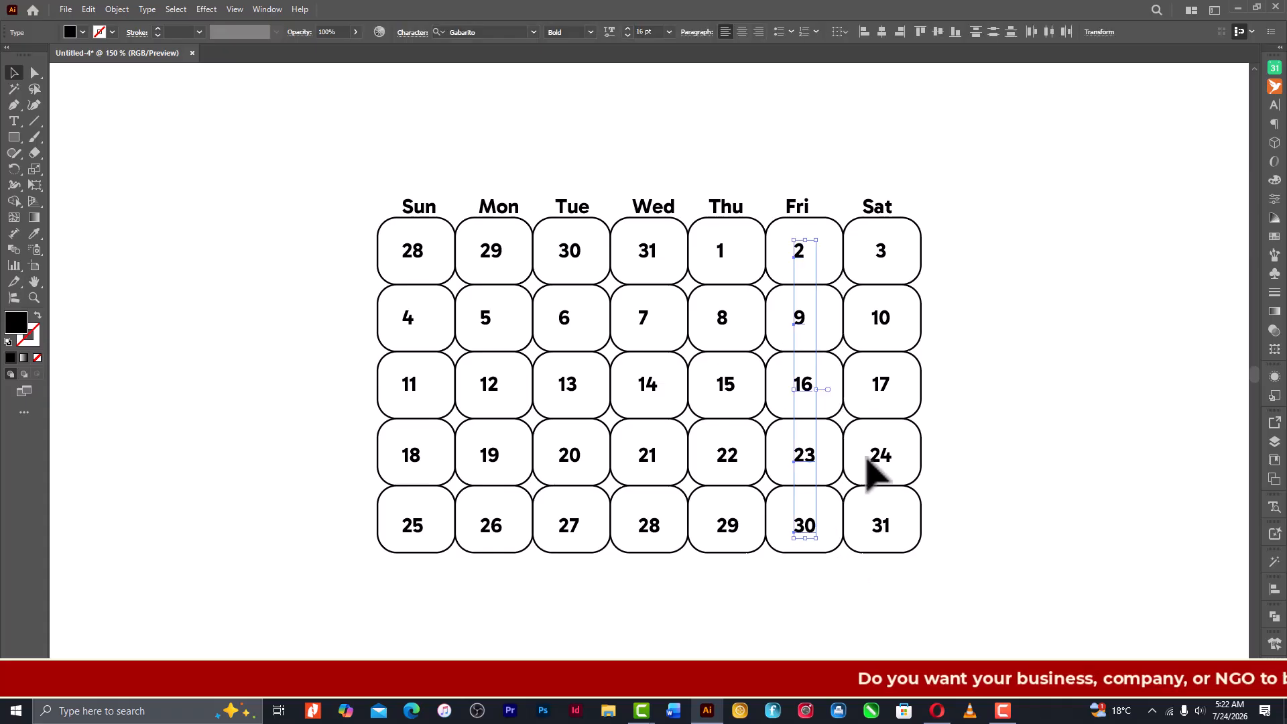
left_click(886, 33)
- Centre the date numbers of the Thursday, Wednesday and Tuesday columns horizontally, aligning each column separately
left_click_drag(698, 238, 755, 546)
left_click(881, 32)
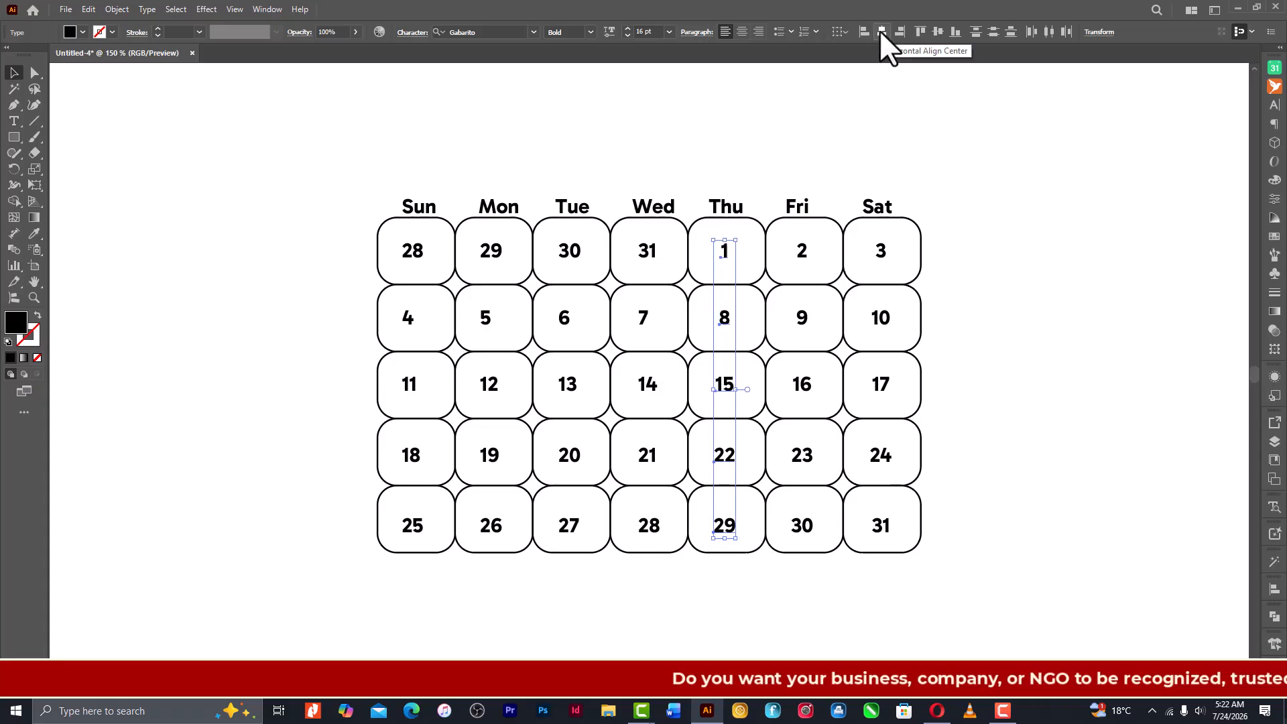
left_click_drag(635, 247, 678, 554)
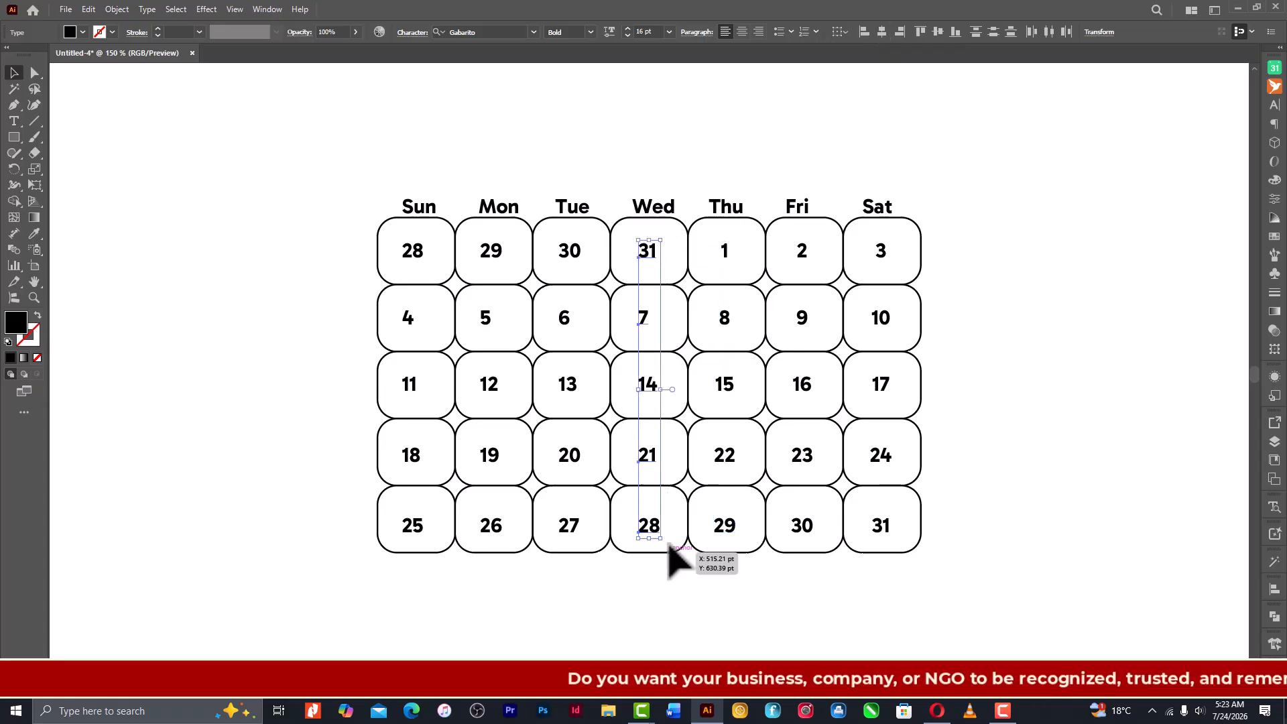
left_click(882, 32)
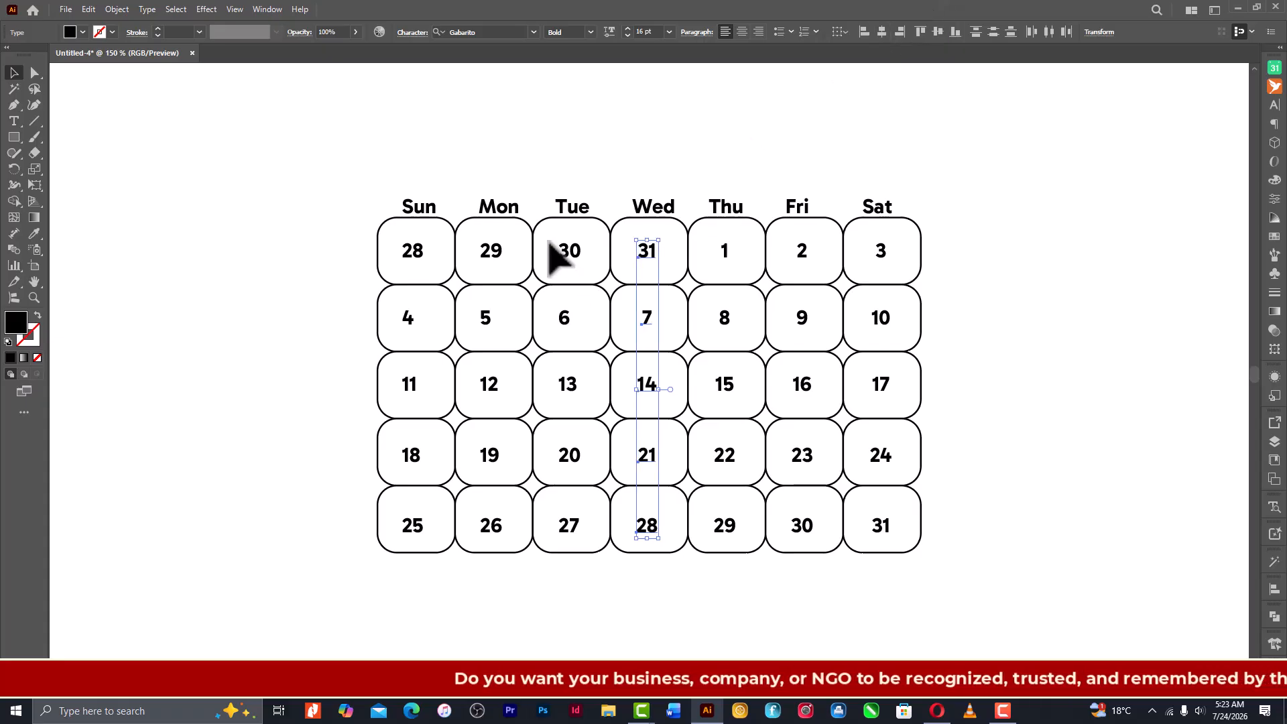
left_click_drag(550, 249, 618, 509)
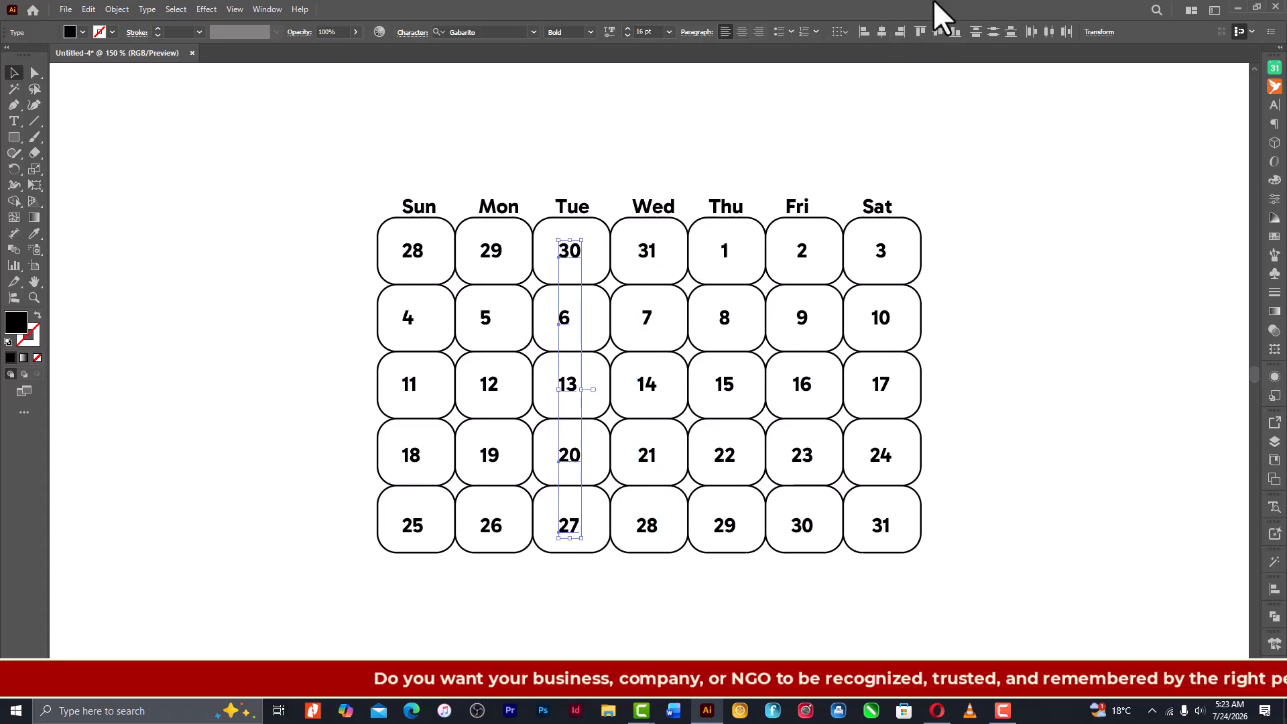
left_click(882, 33)
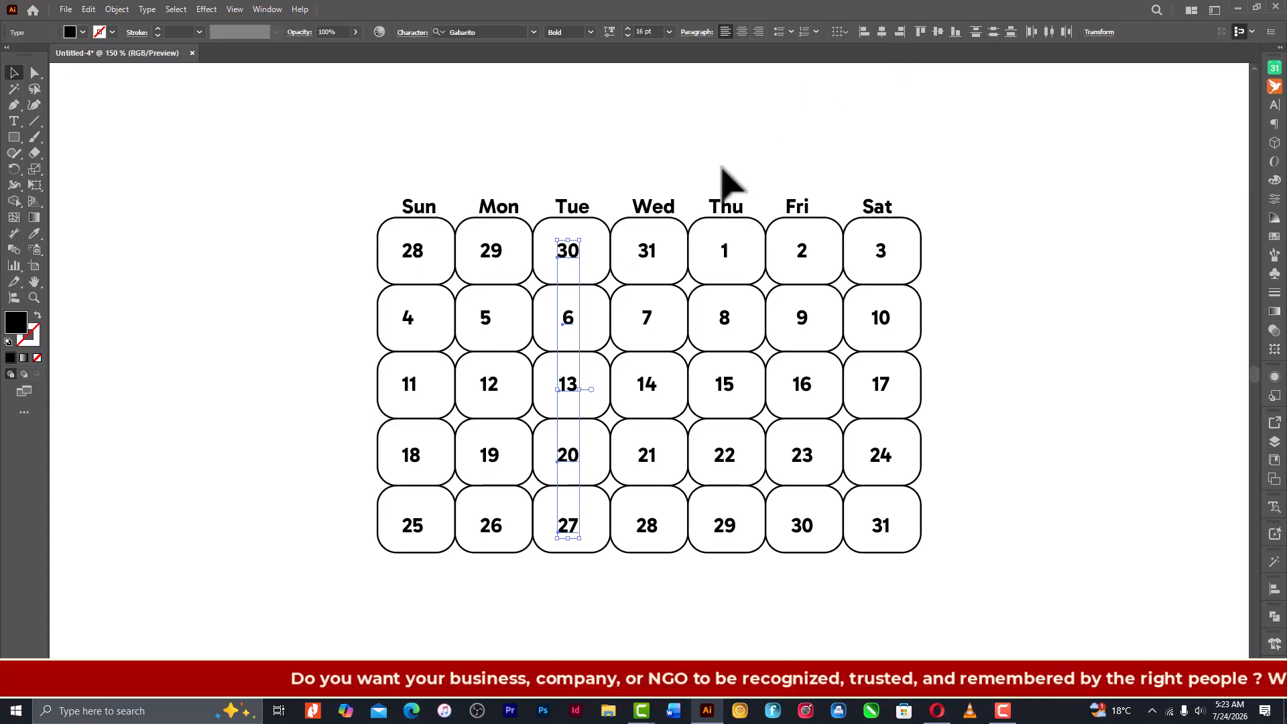
- Centre the date numbers of the Monday and Sunday columns horizontally, aligning each column separately
left_click_drag(467, 244, 536, 569)
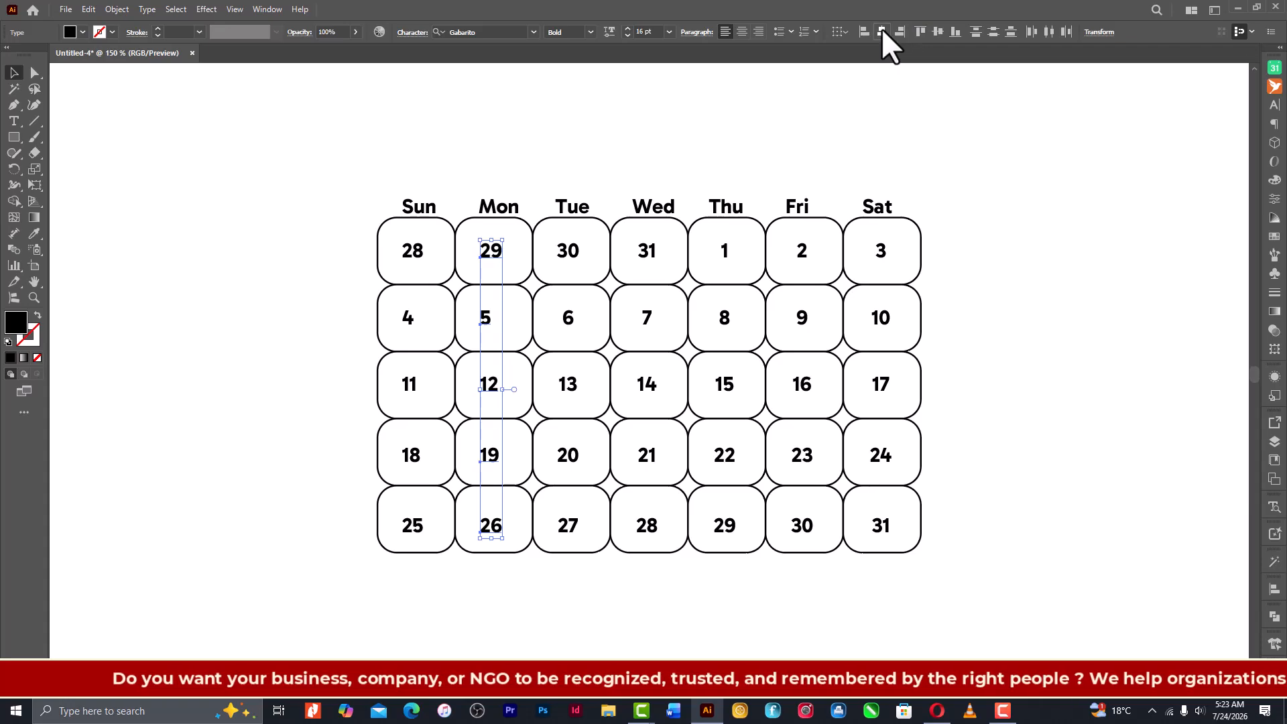
left_click_drag(371, 233, 445, 567)
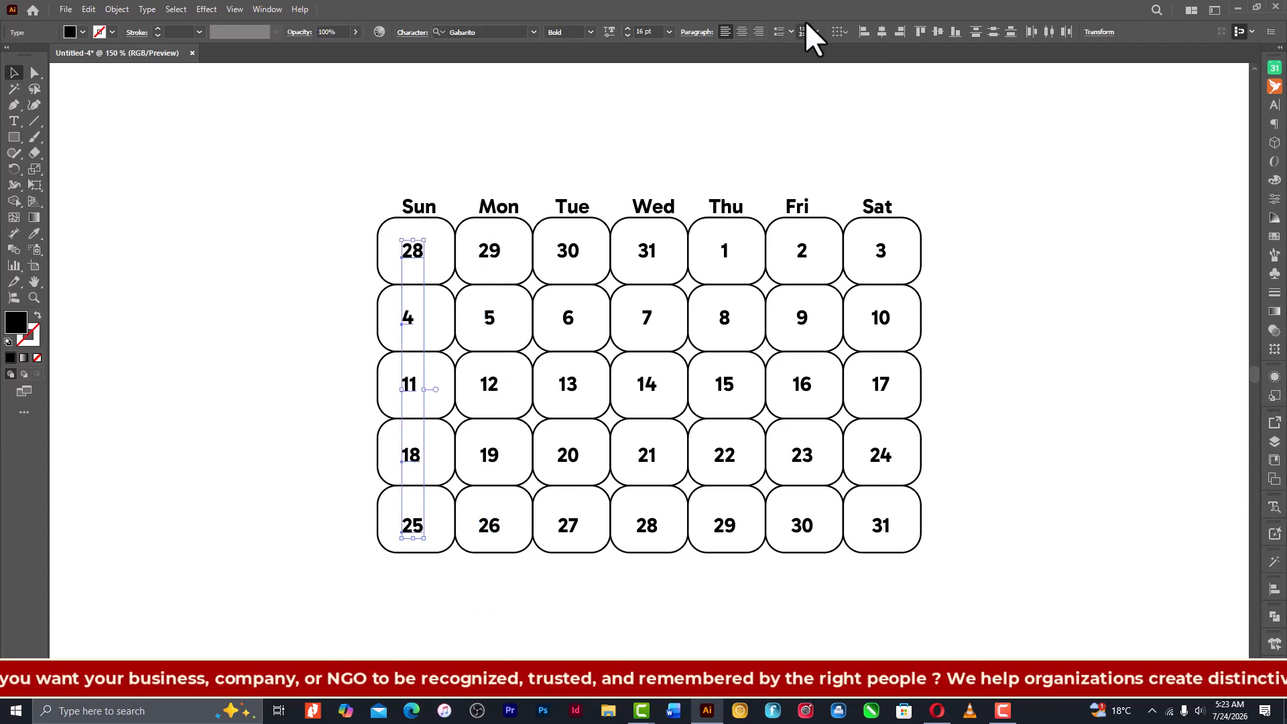
left_click(889, 30)
left_click(1090, 249)
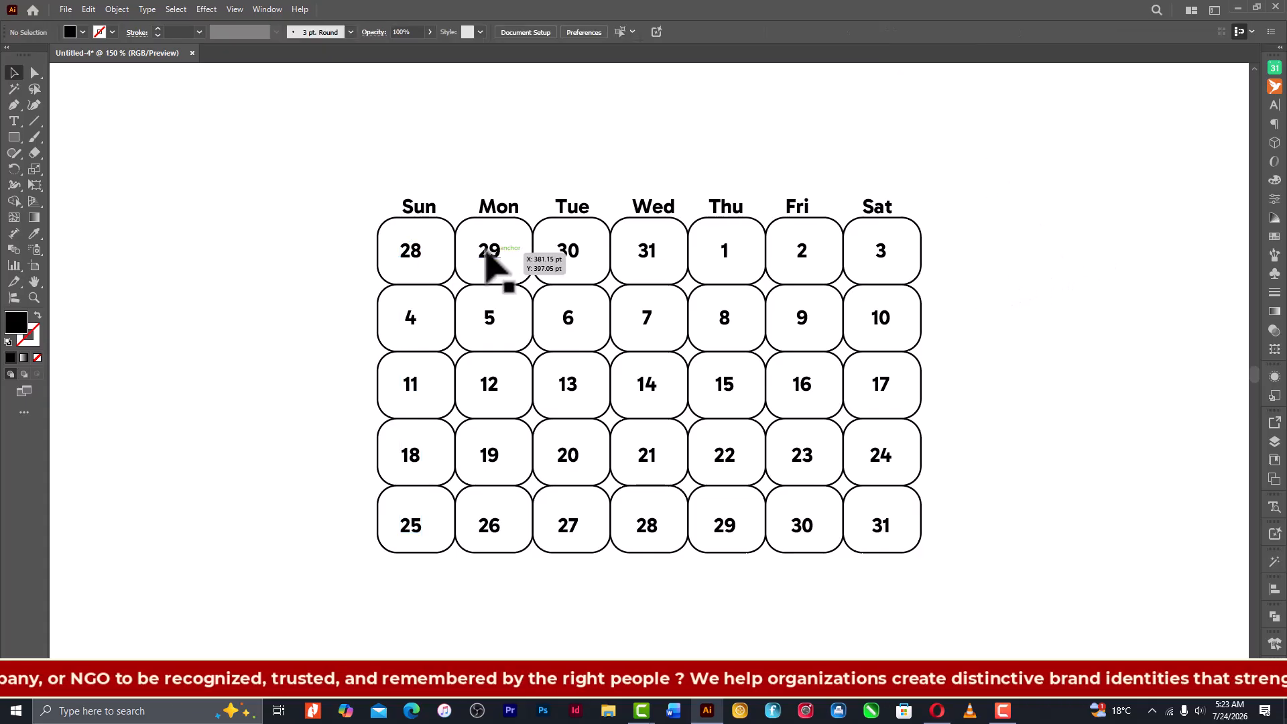
- Colour all Saturday date numbers and the Sunday date numbers 4, 11, 18 and 25 red
left_click_drag(371, 304, 432, 573)
left_click_drag(950, 229, 867, 596)
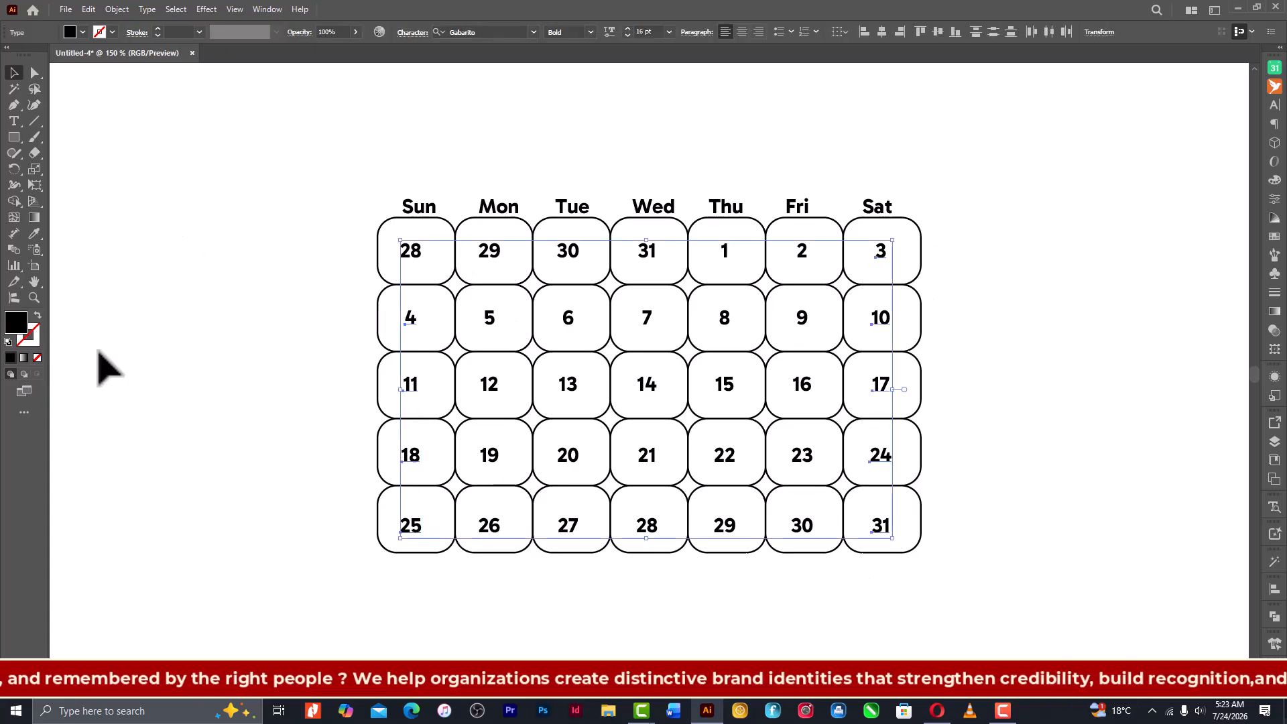
left_click(83, 31)
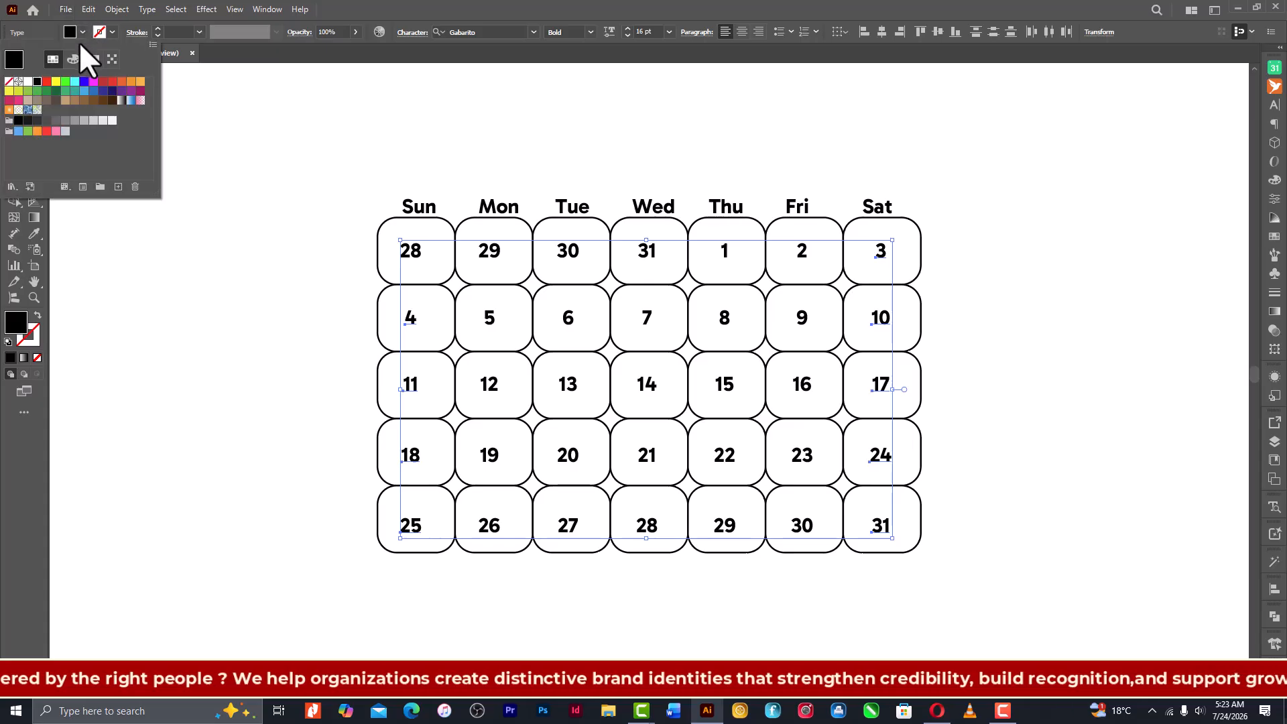
left_click(45, 81)
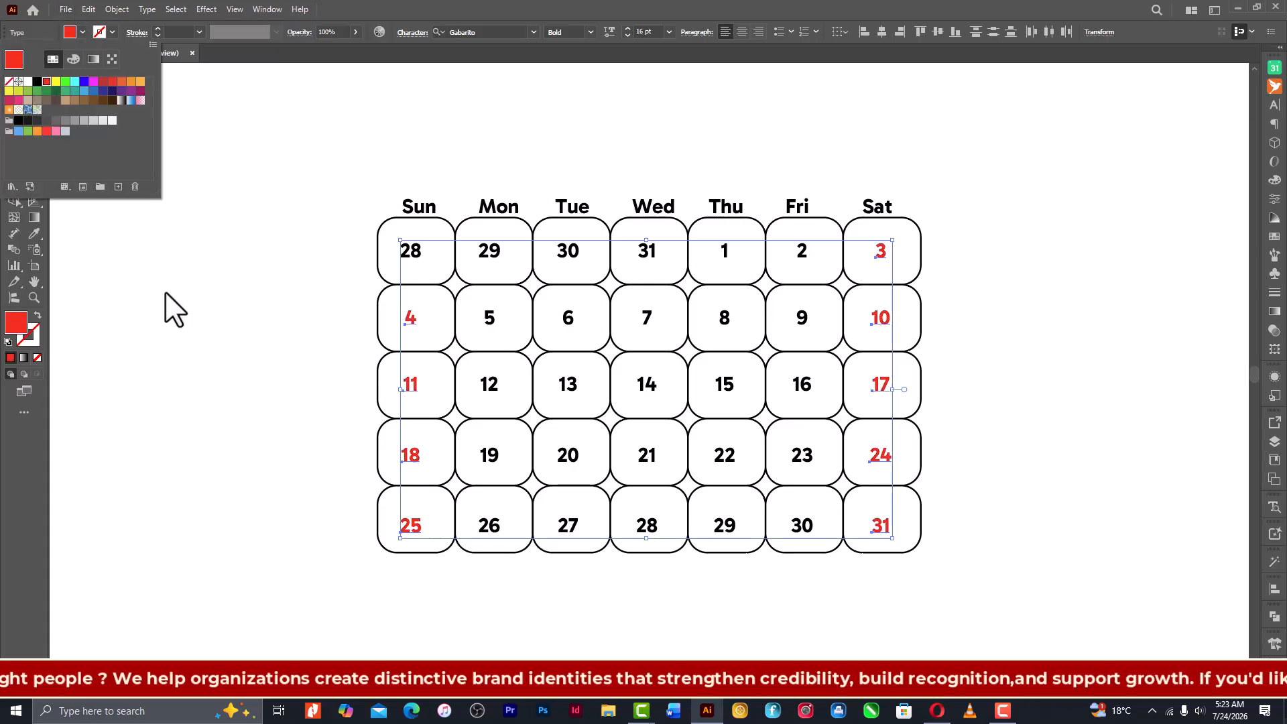
left_click(207, 274)
left_click(230, 282)
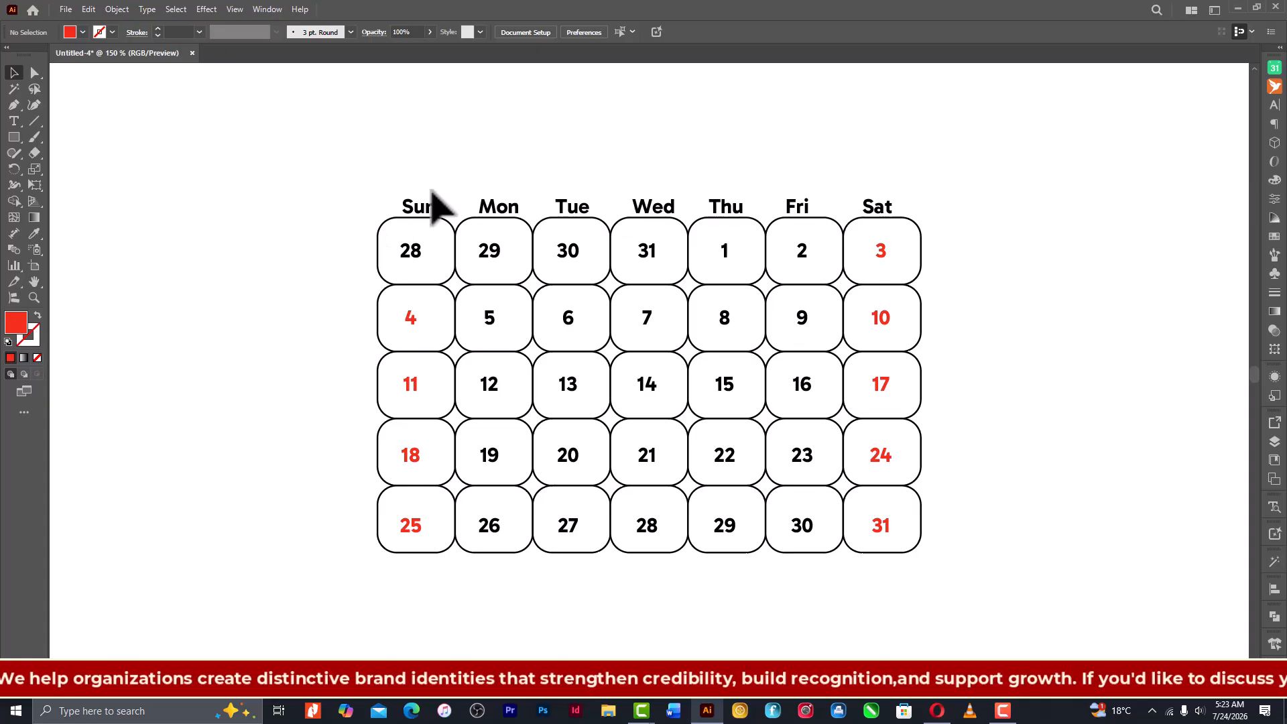
- Unlock all objects and convert the row of weekday names to outlines
left_click(477, 251)
left_click(509, 163)
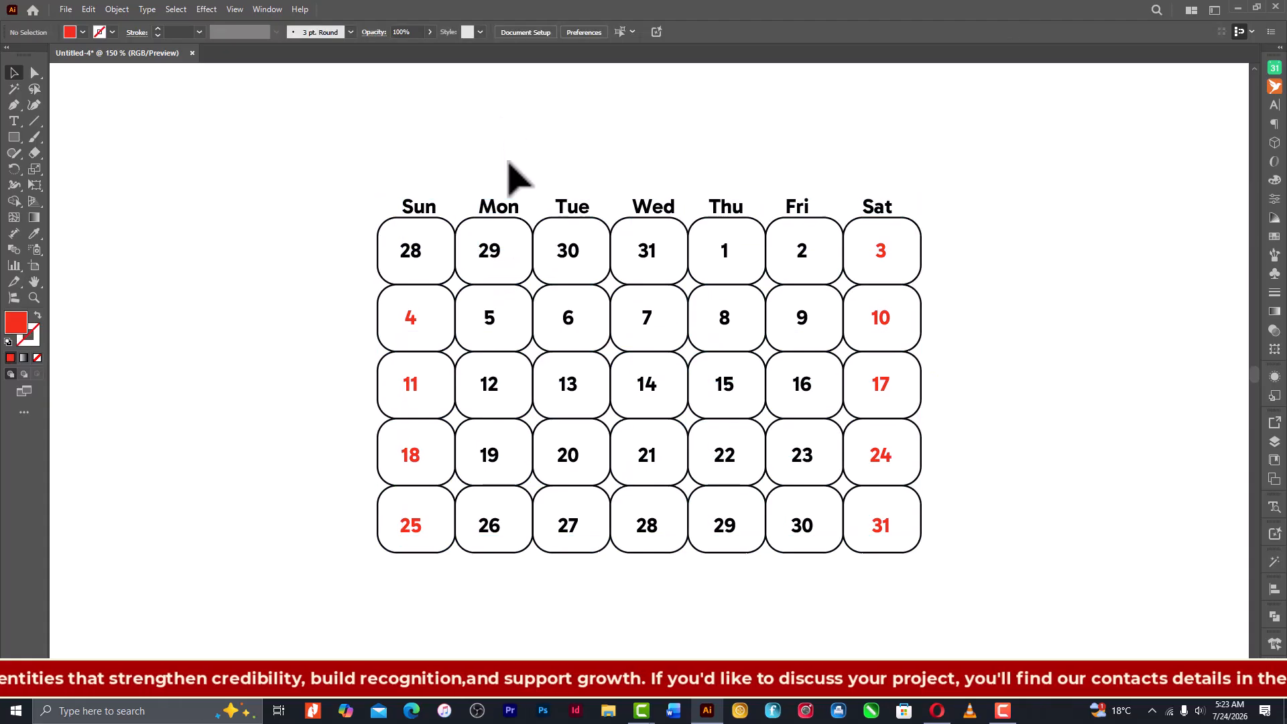
left_click(507, 209)
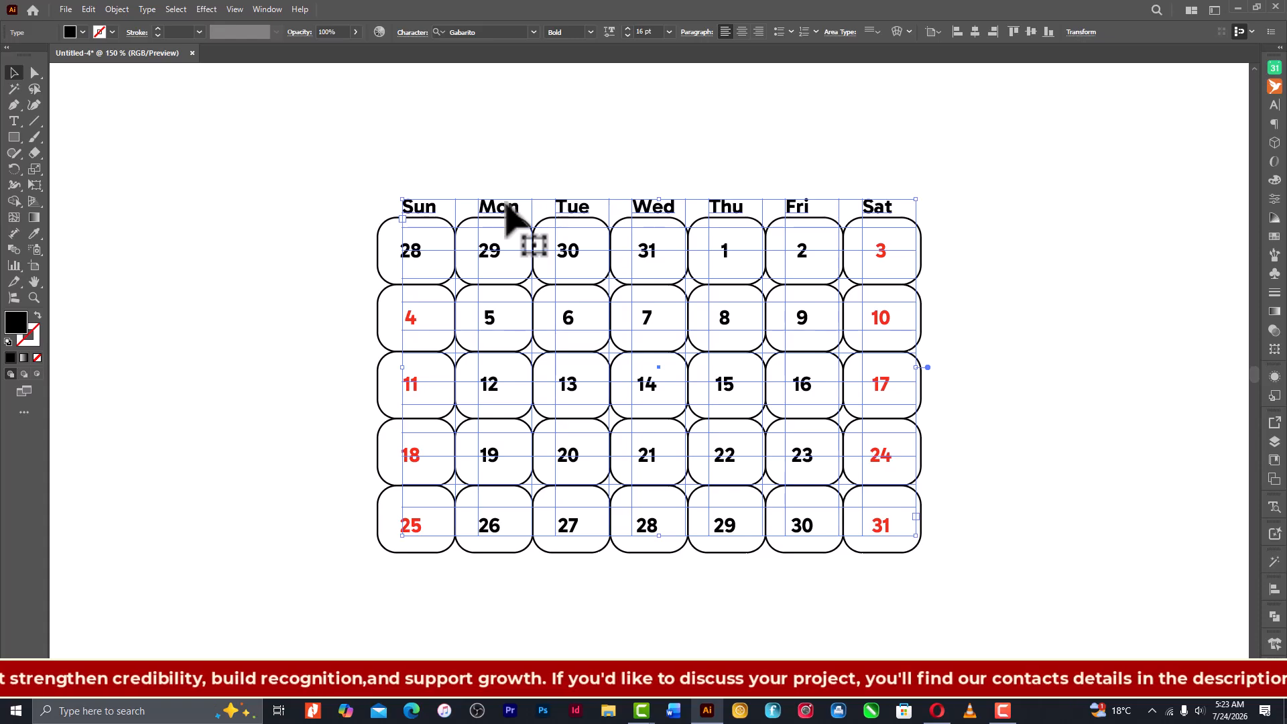
right_click(450, 152)
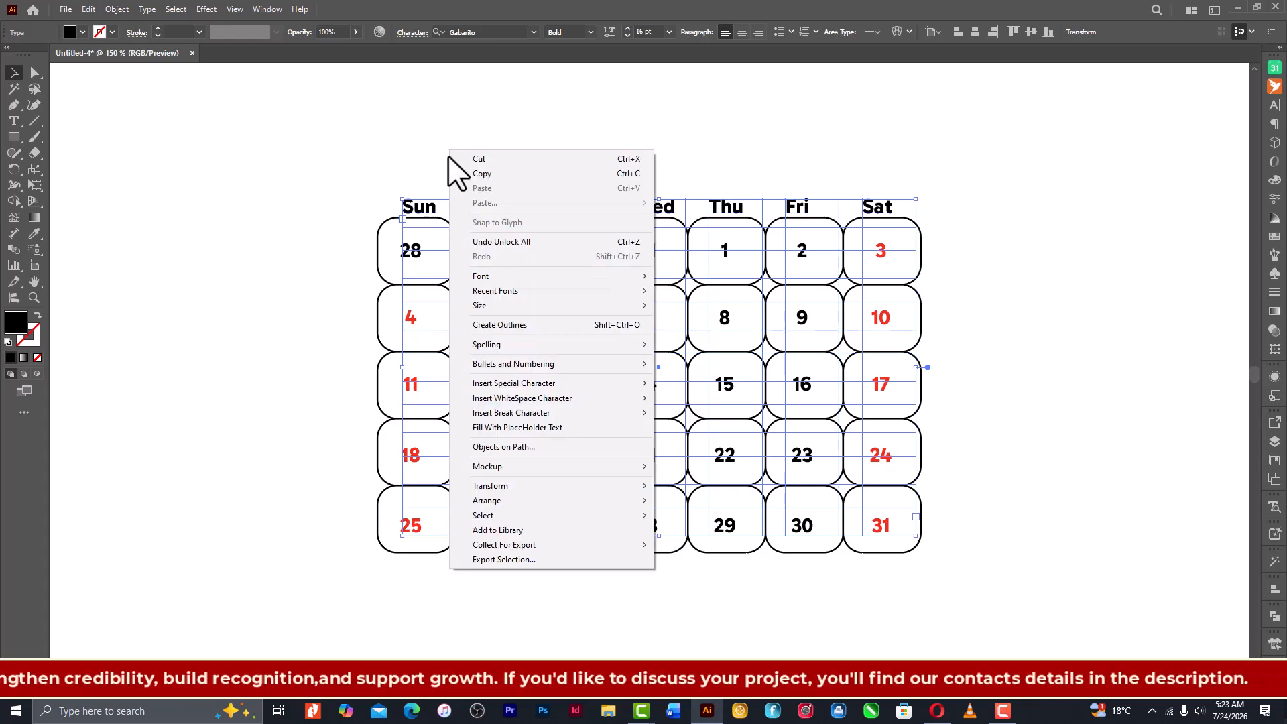
left_click(551, 326)
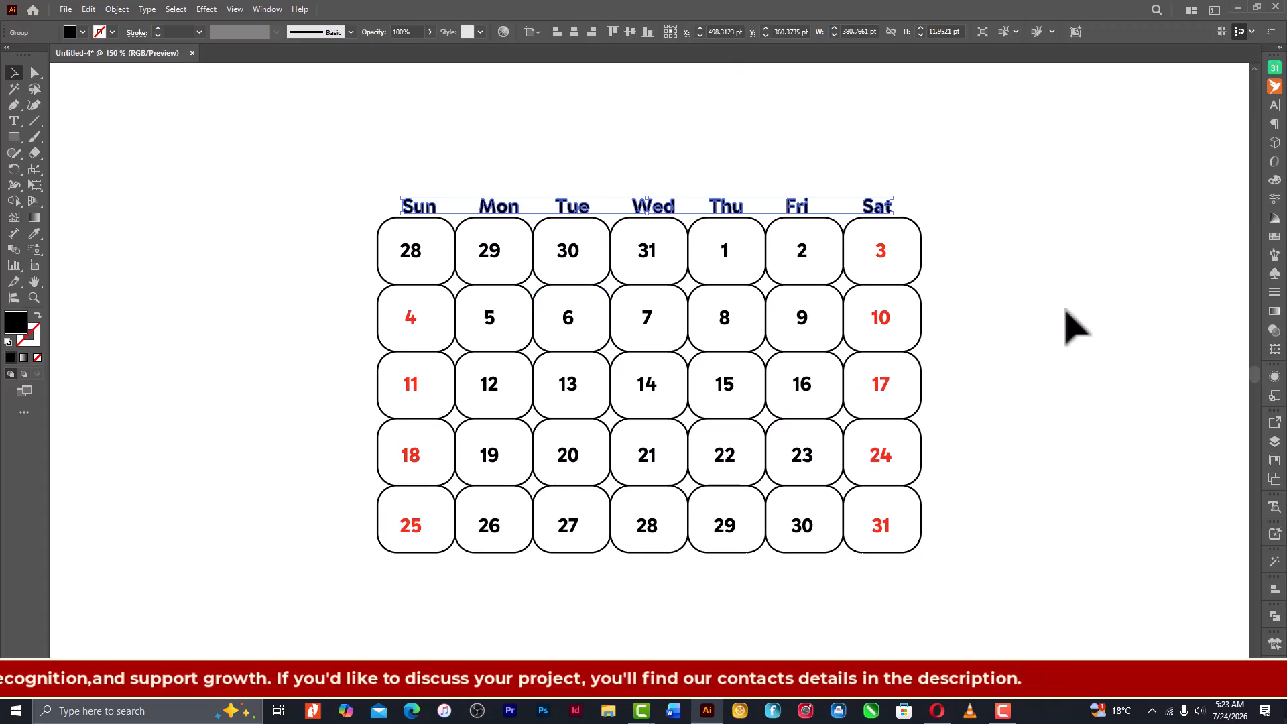
left_click(963, 282)
- Duplicate the rounded cell grid with an offset of about 4 pt to the left and 5 pt down
left_click(919, 272)
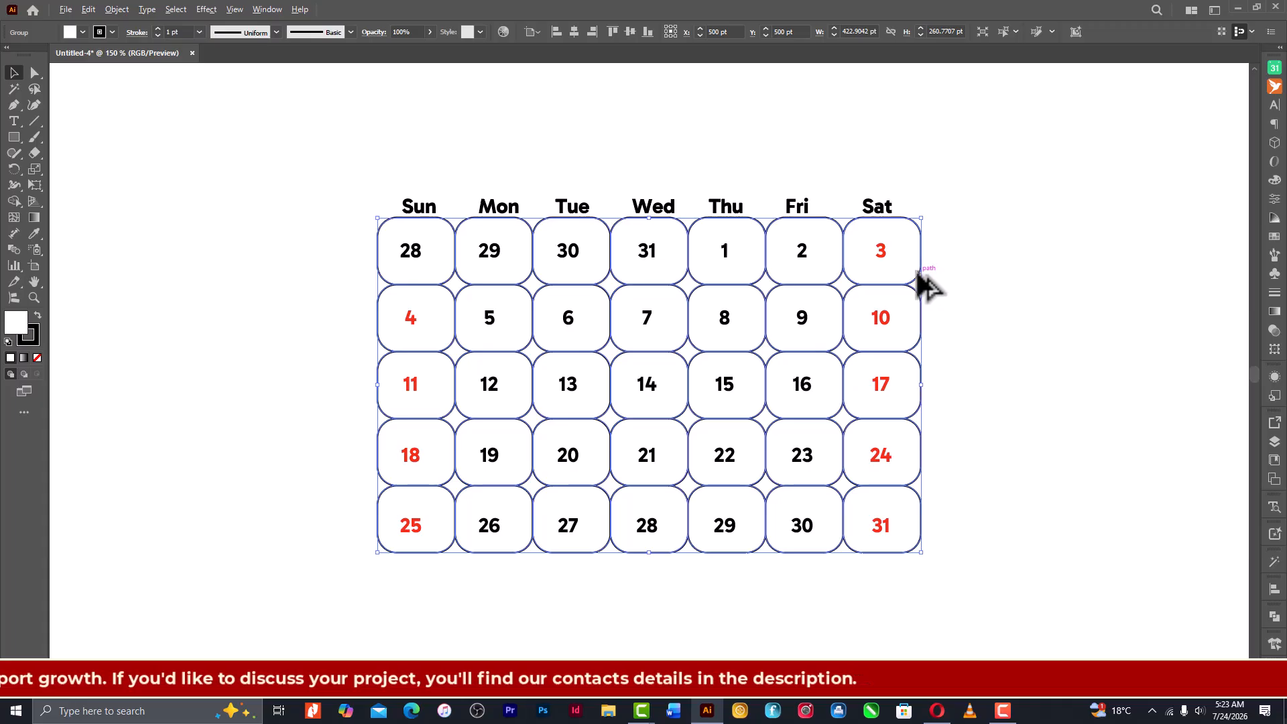
left_click_drag(918, 271, 918, 277)
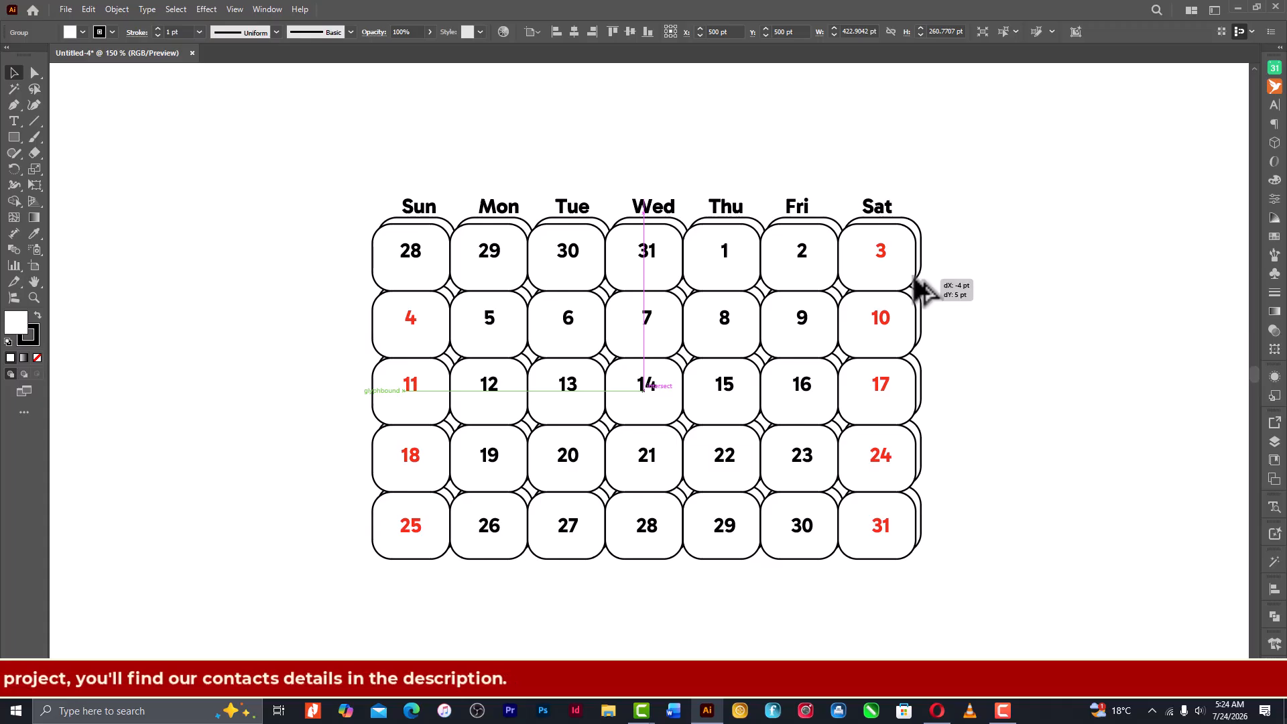
left_click_drag(918, 277, 918, 277)
left_click(985, 284)
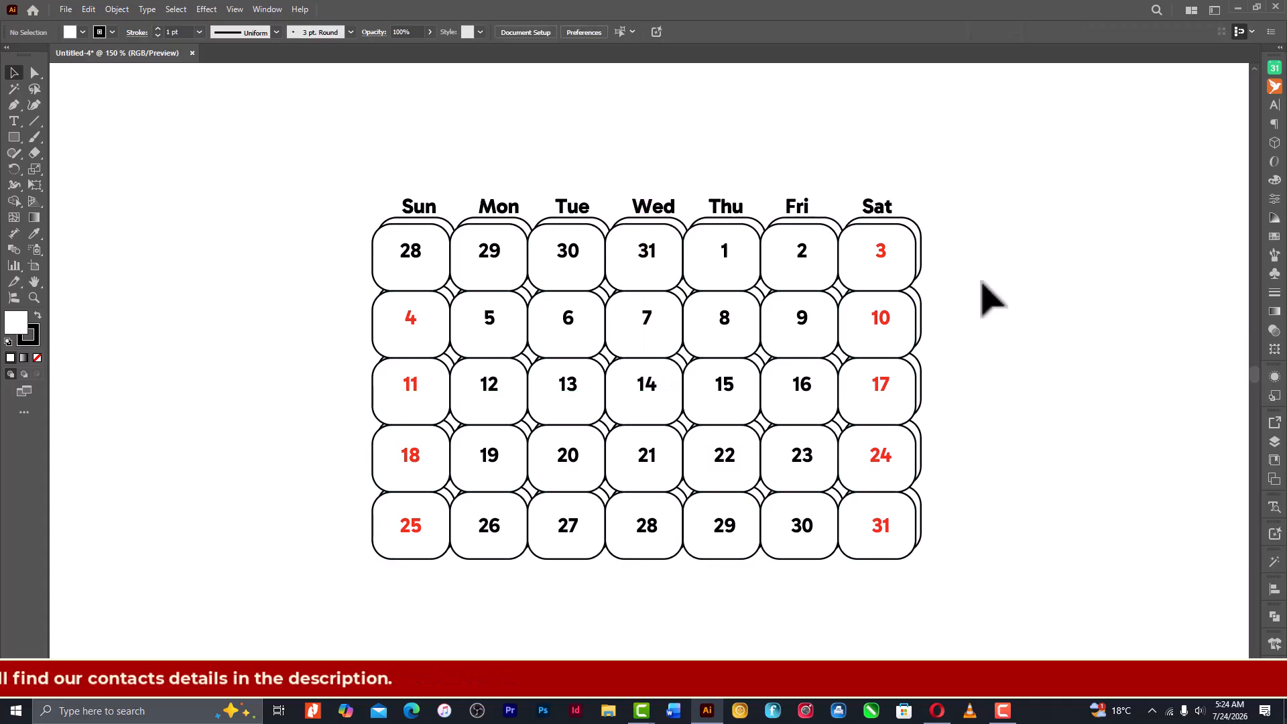
- Add the text JANUARY as a month title above the Sun and Mon weekday names
key("t")
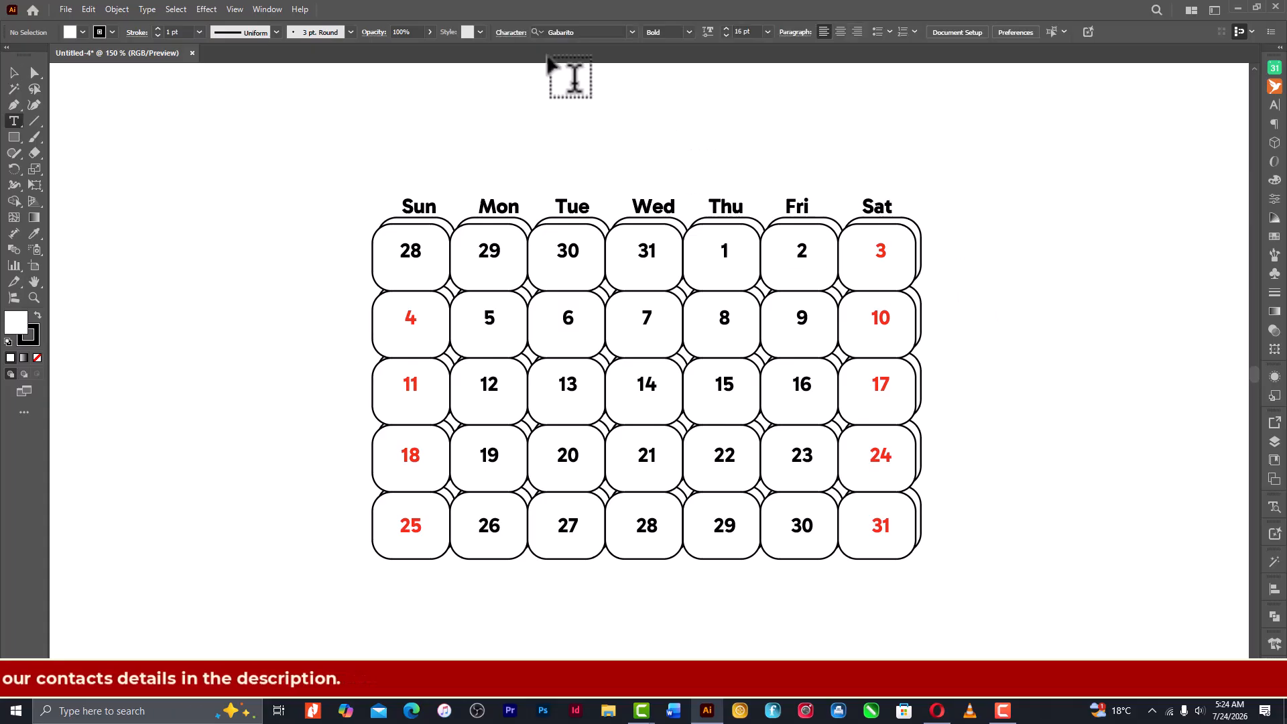
left_click(429, 184)
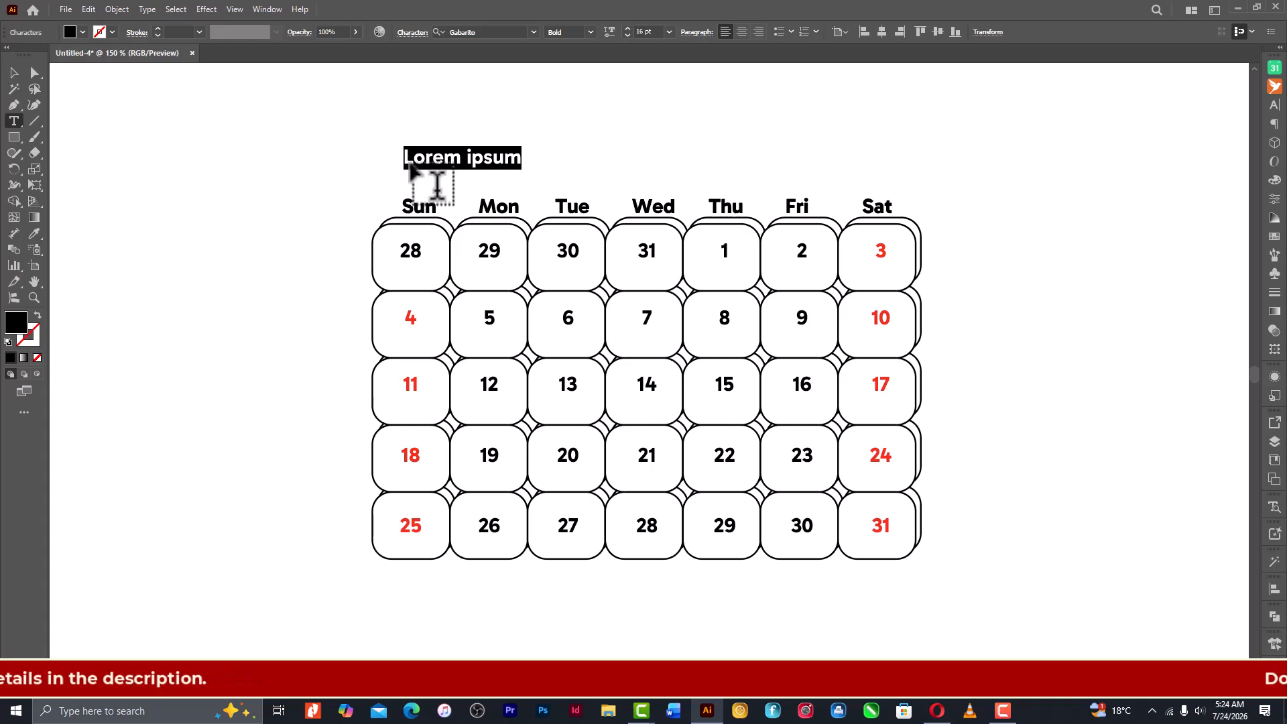
type("JANUARY")
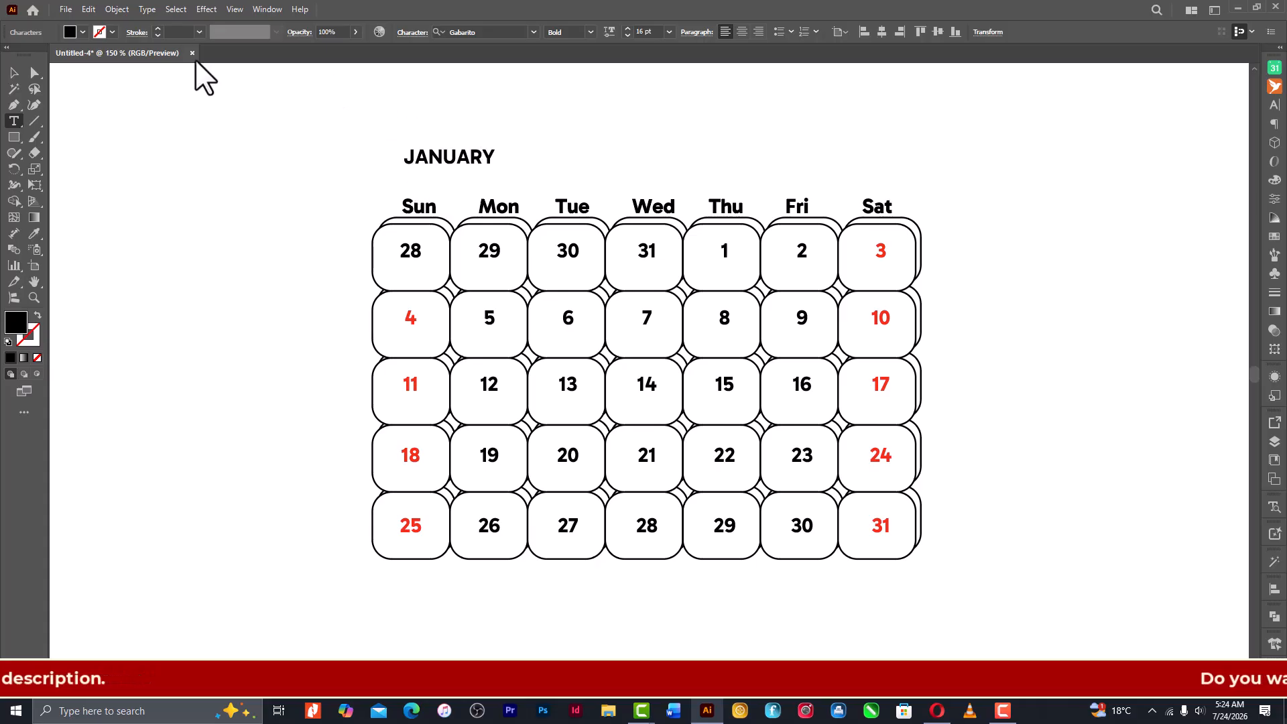
left_click(14, 73)
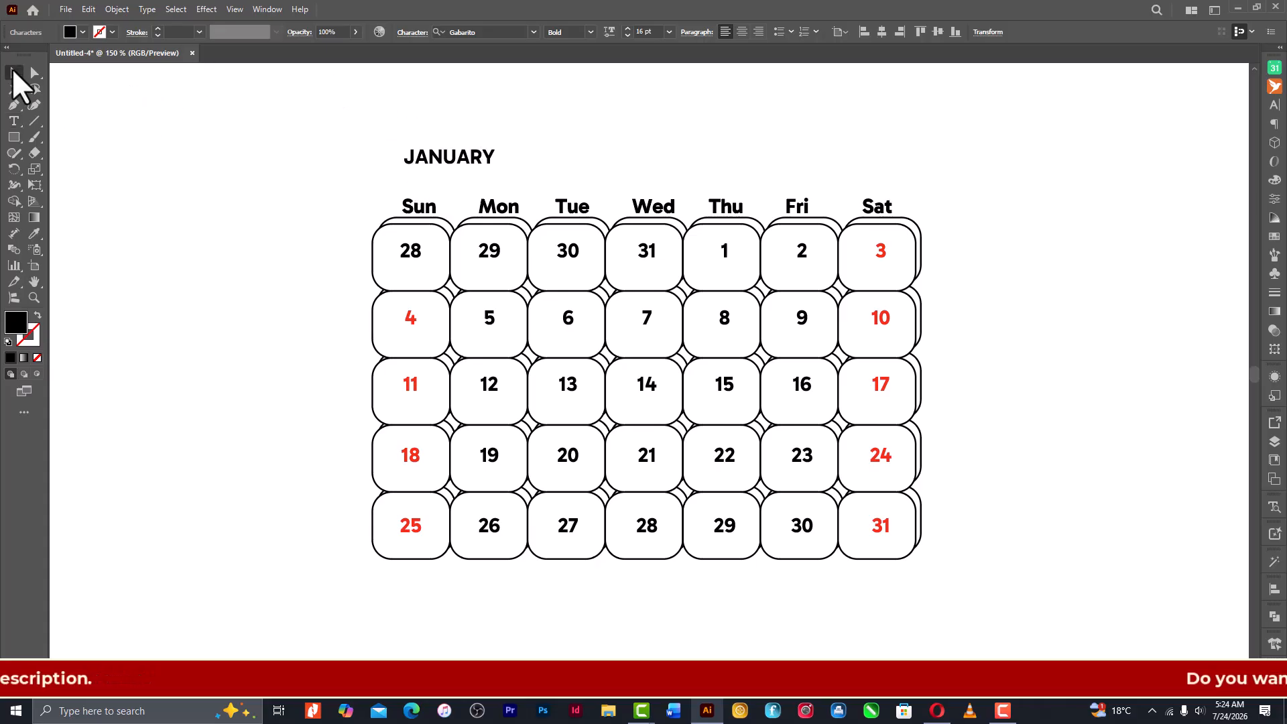
- Set the JANUARY title to 30 pt and its font style to ExtraBold
left_click(629, 30)
left_click(628, 31)
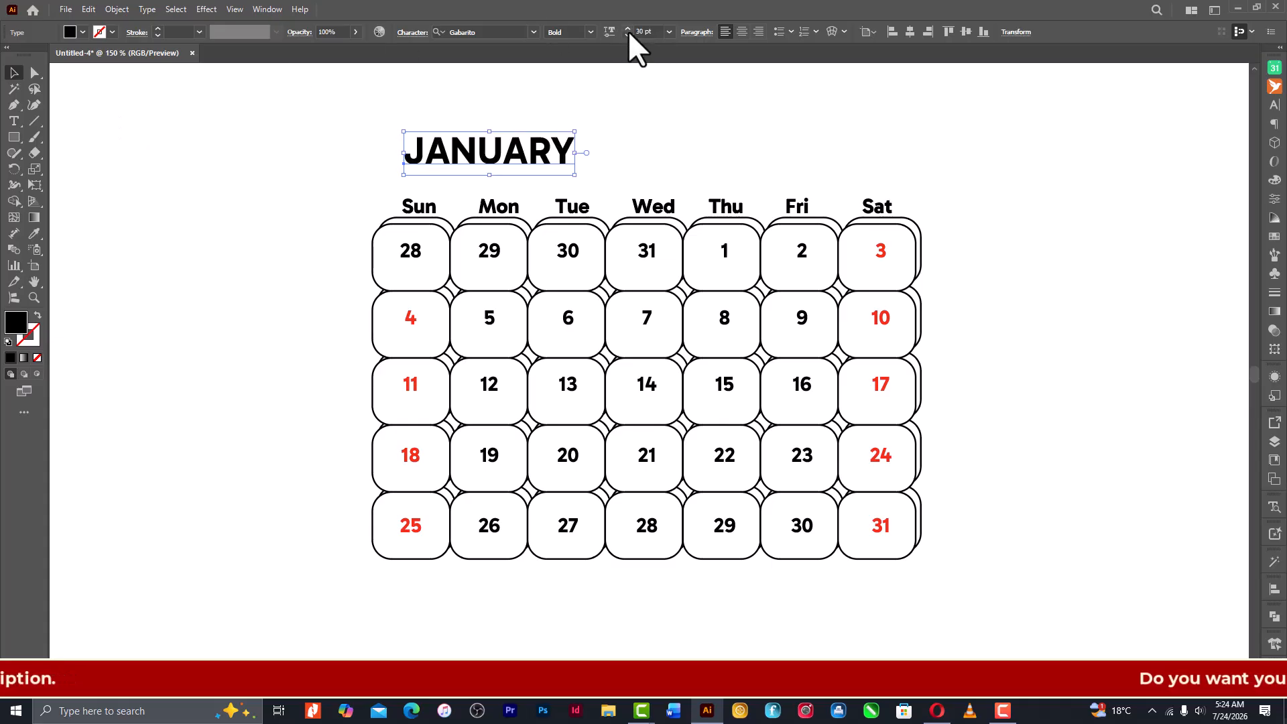
left_click(590, 32)
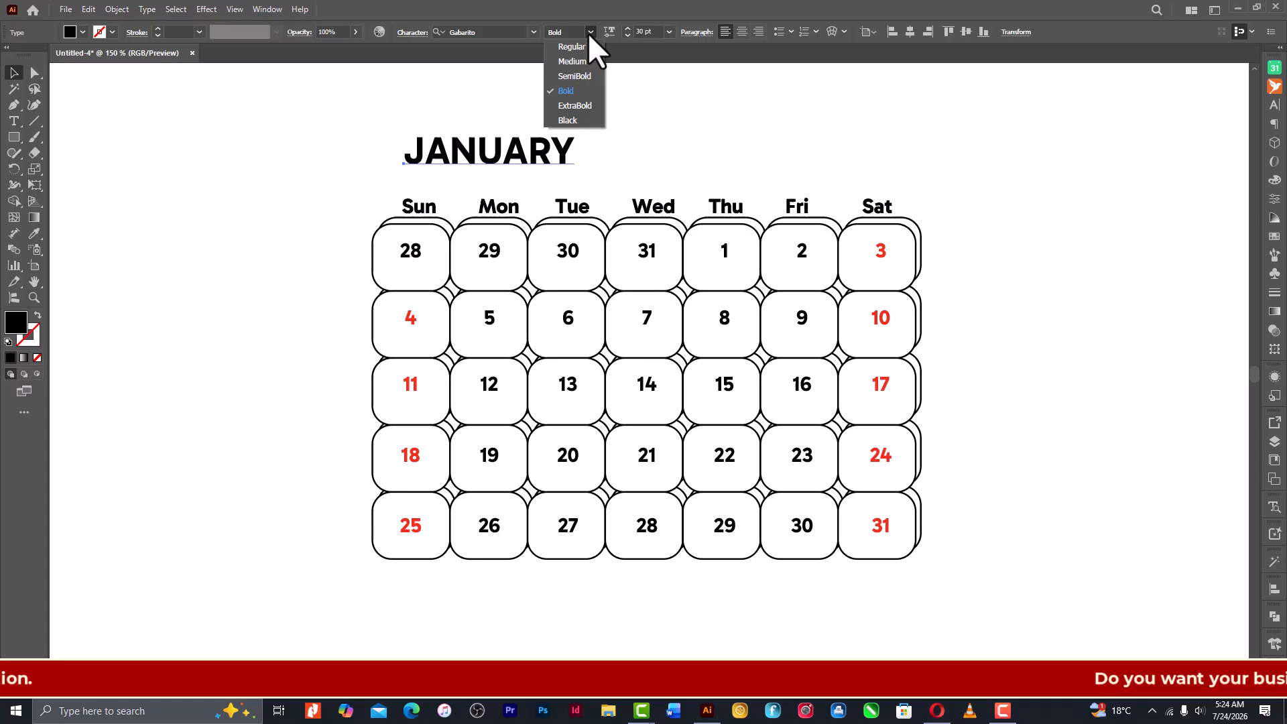
left_click(574, 105)
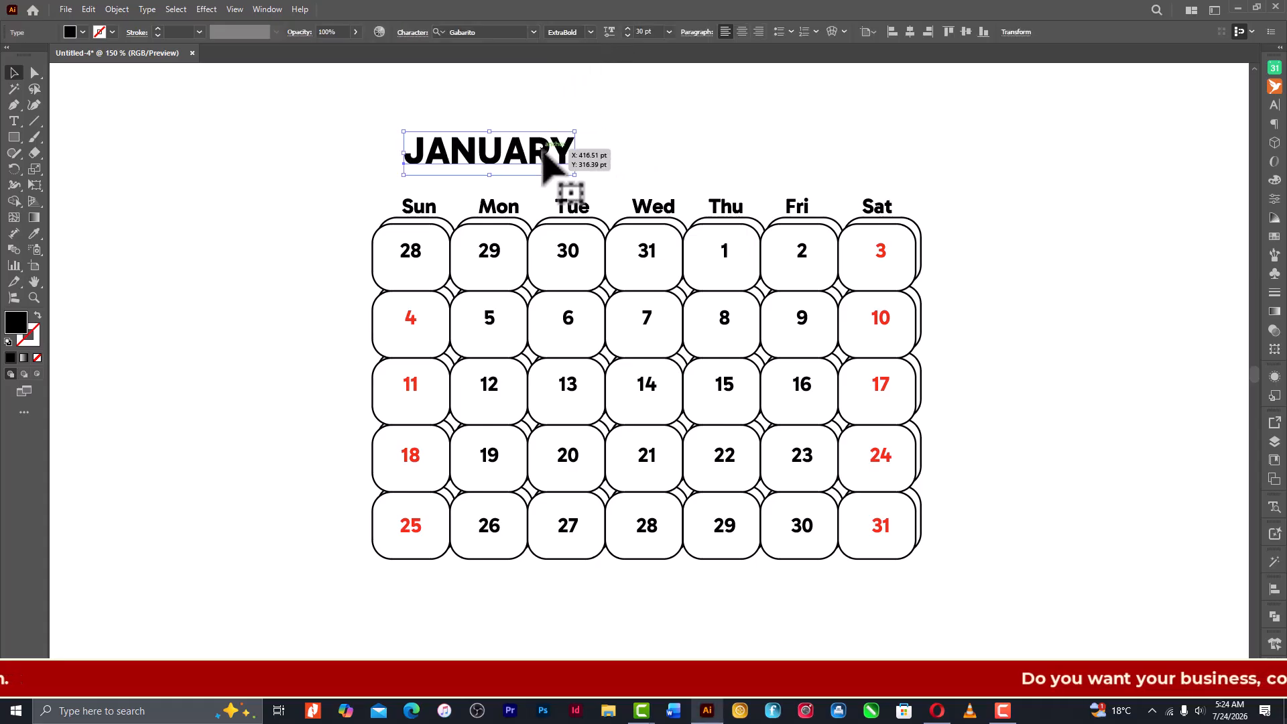
- Nudge the JANUARY title slightly left and down, closer to the weekday names
key("shift+Left")
key("shift+Left")
key("shift+Right")
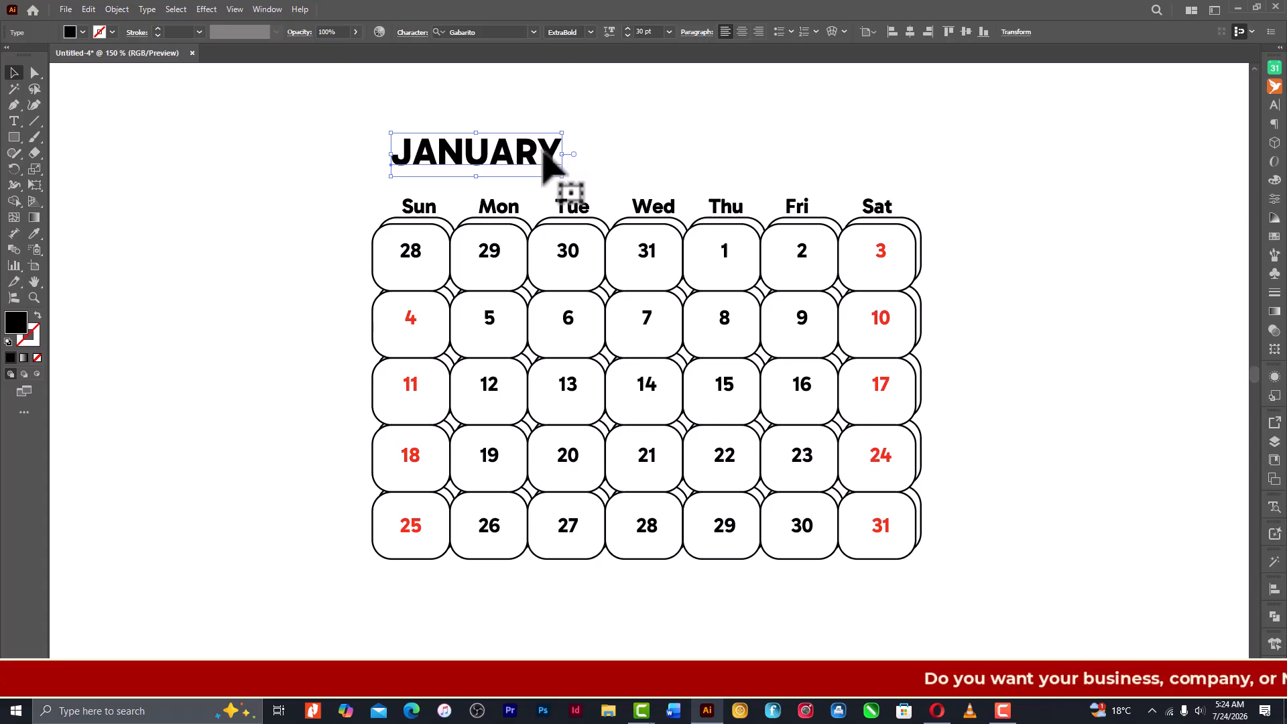
key("shift+Down")
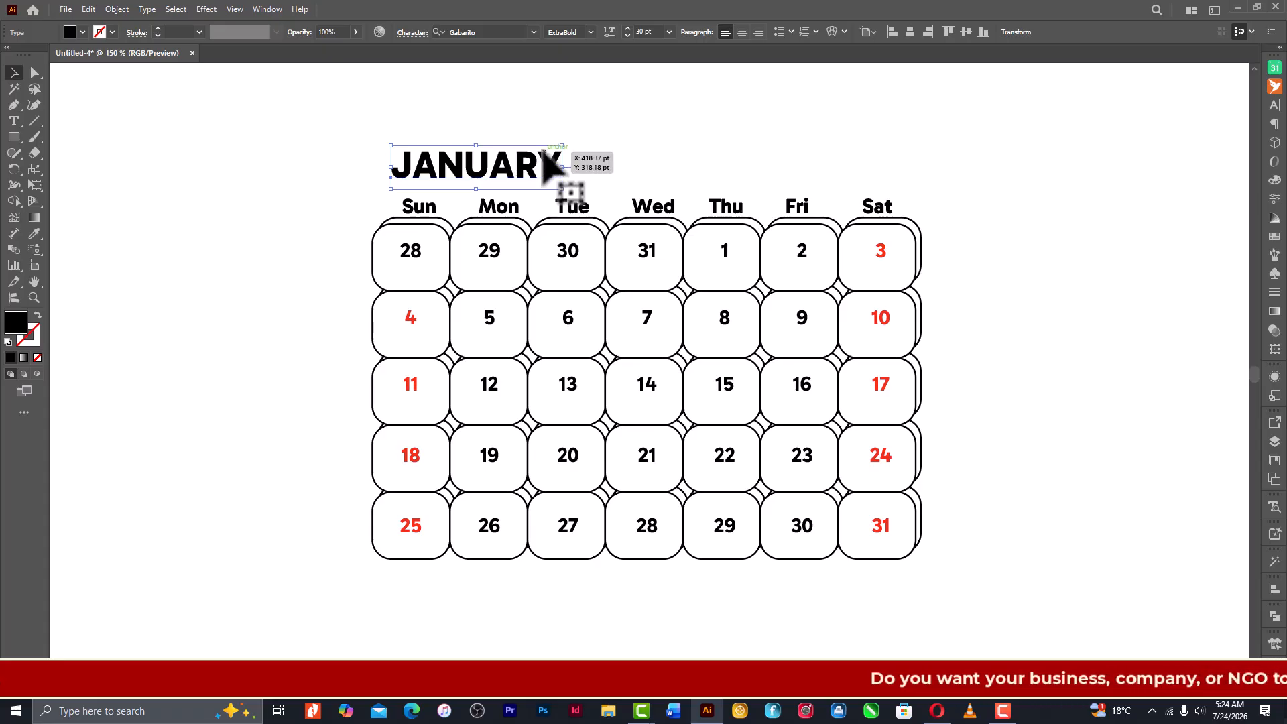
- Reduce the JANUARY title's font size to 25 pt and deselect it
left_click(627, 36)
left_click(626, 35)
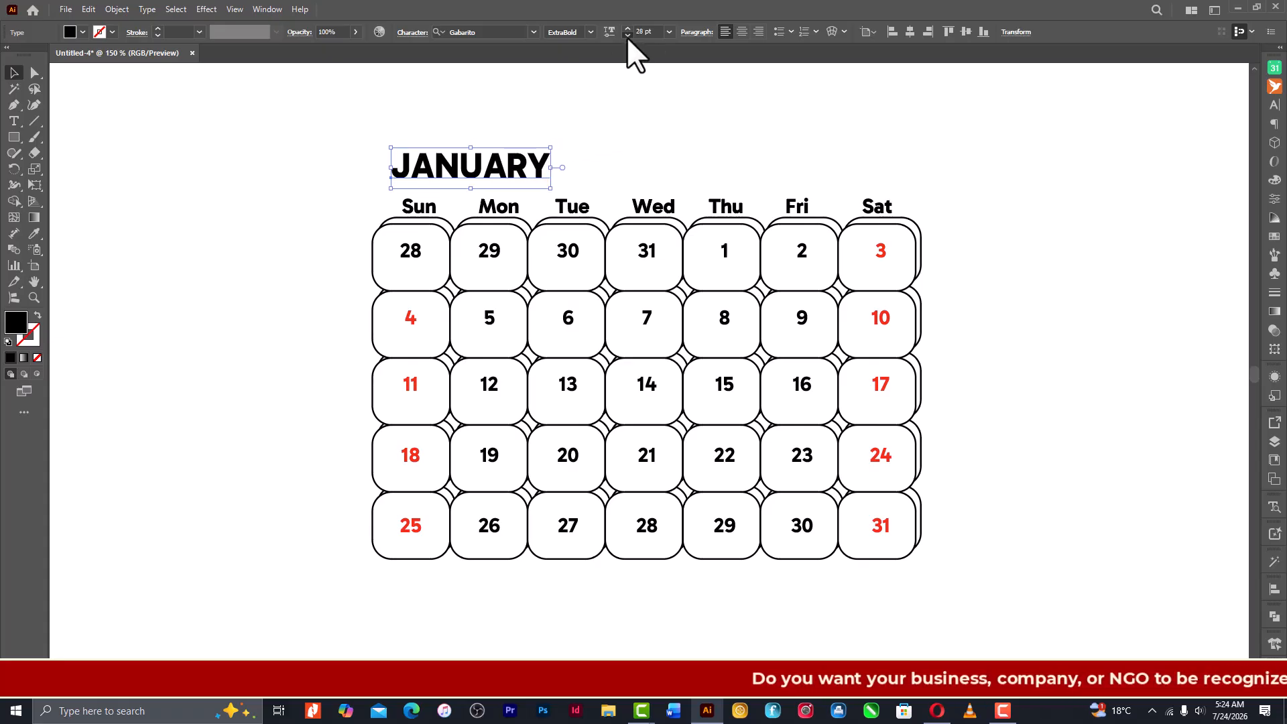
left_click(627, 36)
left_click(627, 35)
left_click(627, 36)
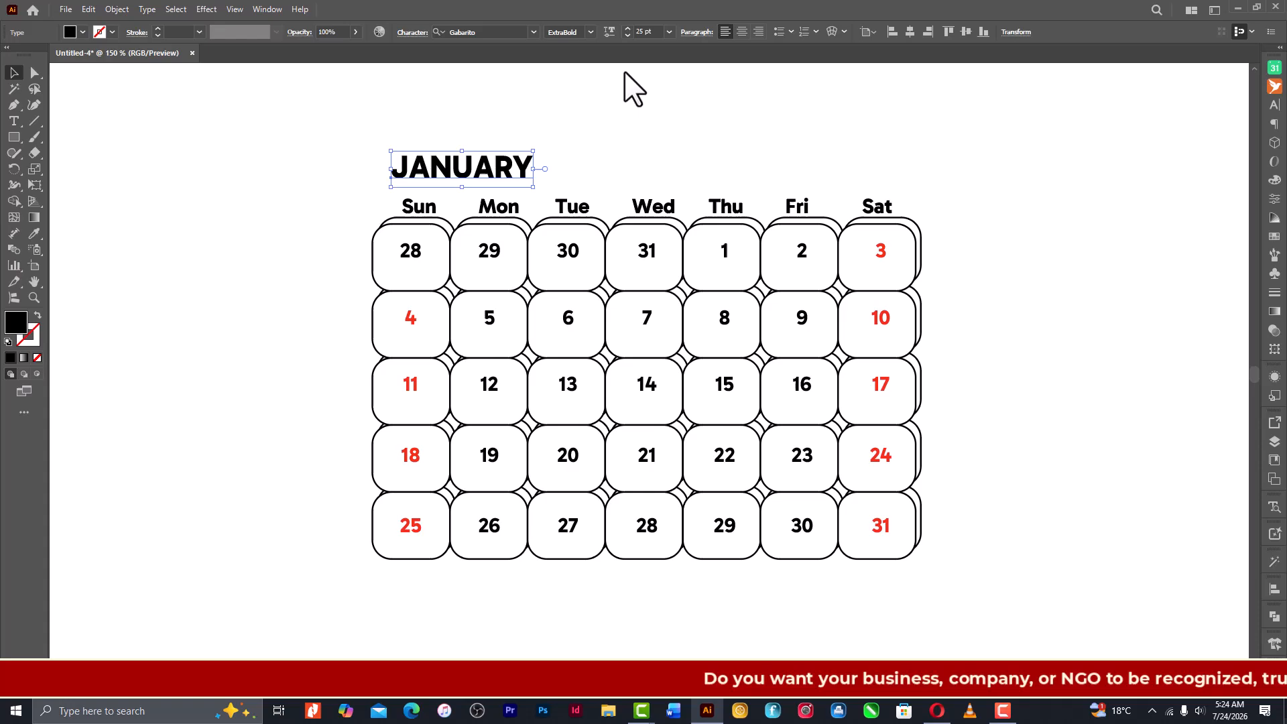
left_click(624, 131)
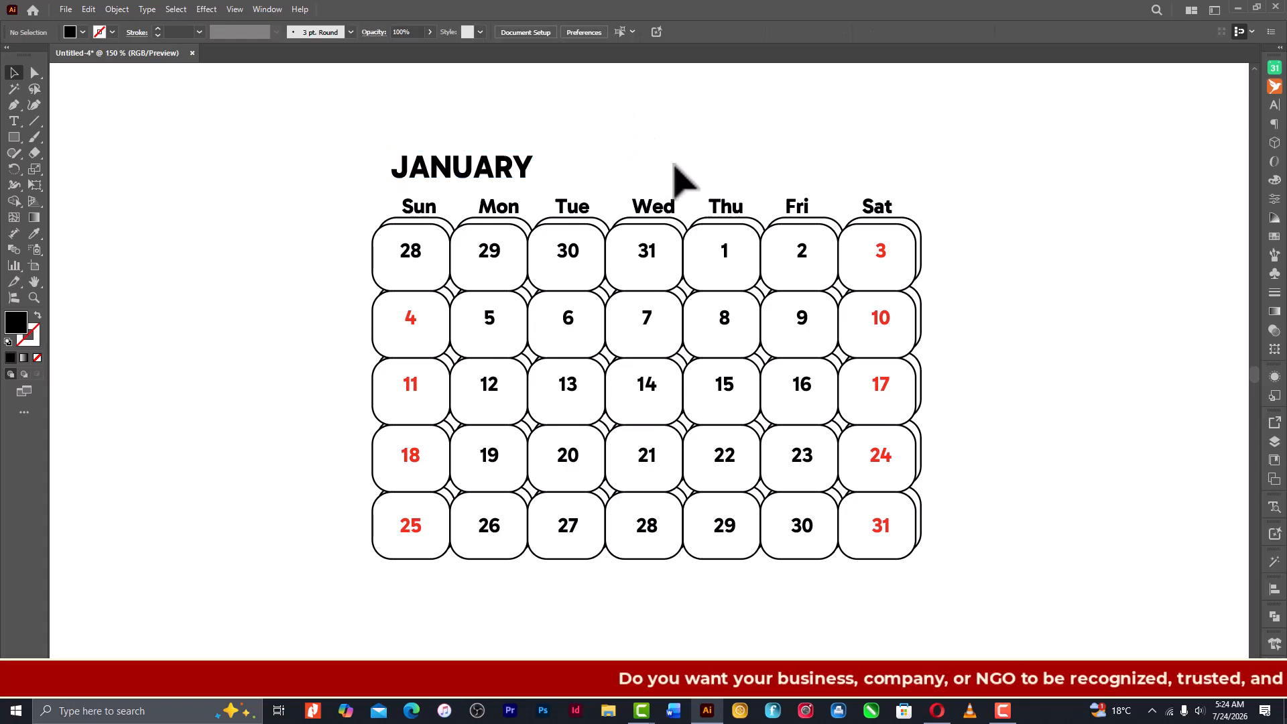
- Nudge the JANUARY title slightly down and left, closer to the weekday names
key("ctrl+minus")
key("ctrl+minus")
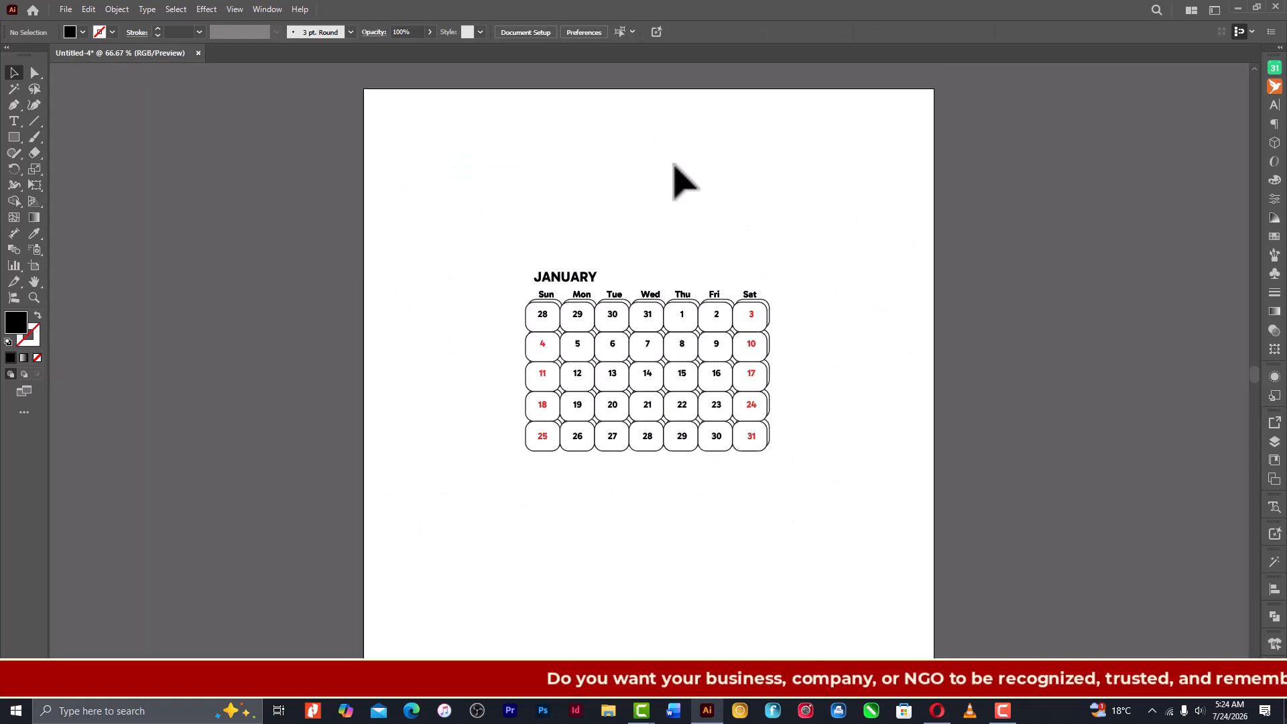
left_click(561, 275)
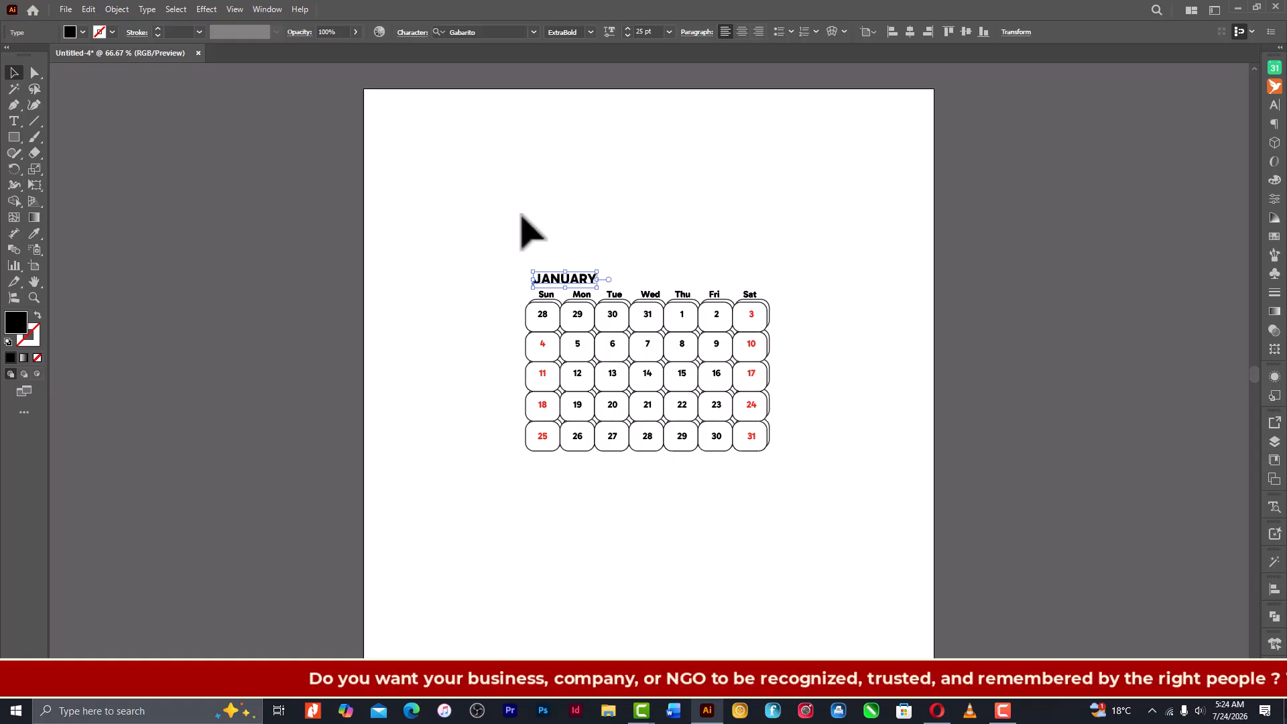
left_click(595, 238)
left_click_drag(458, 224, 919, 611)
left_click(863, 460)
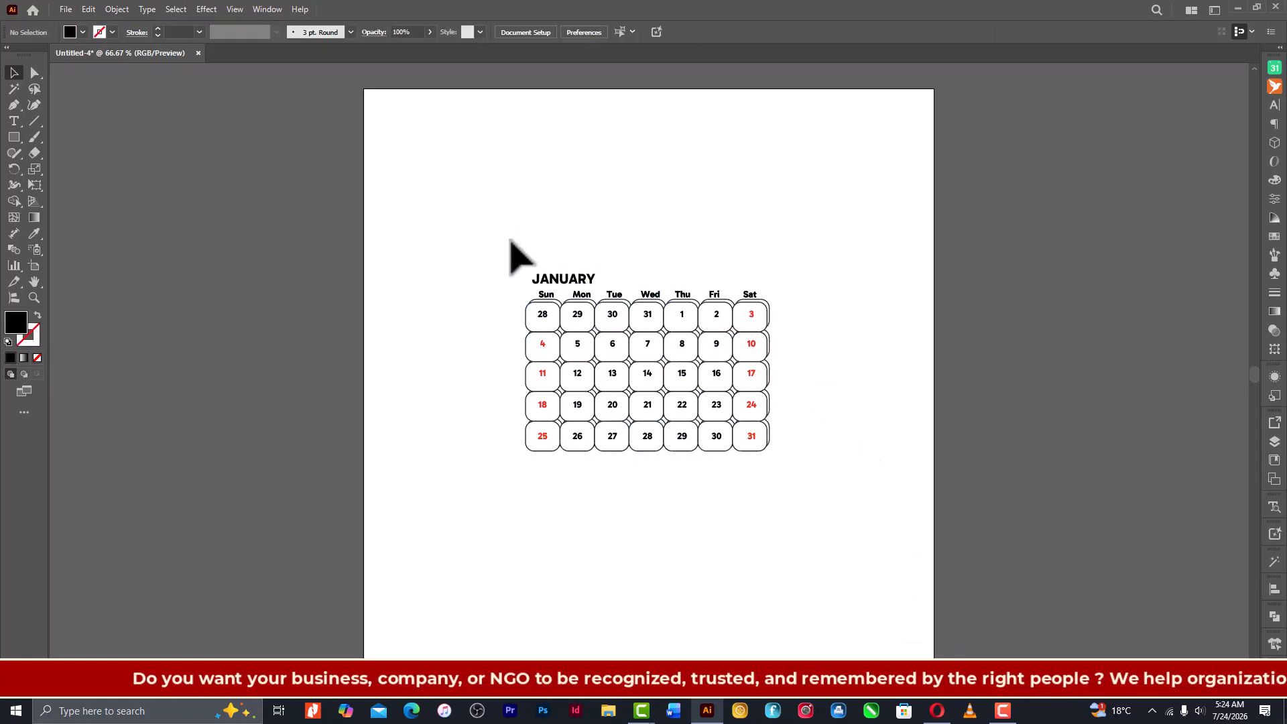
- Group the whole January calendar with its title and try moving it up and to the left
left_click_drag(510, 239, 841, 515)
key("ctrl")
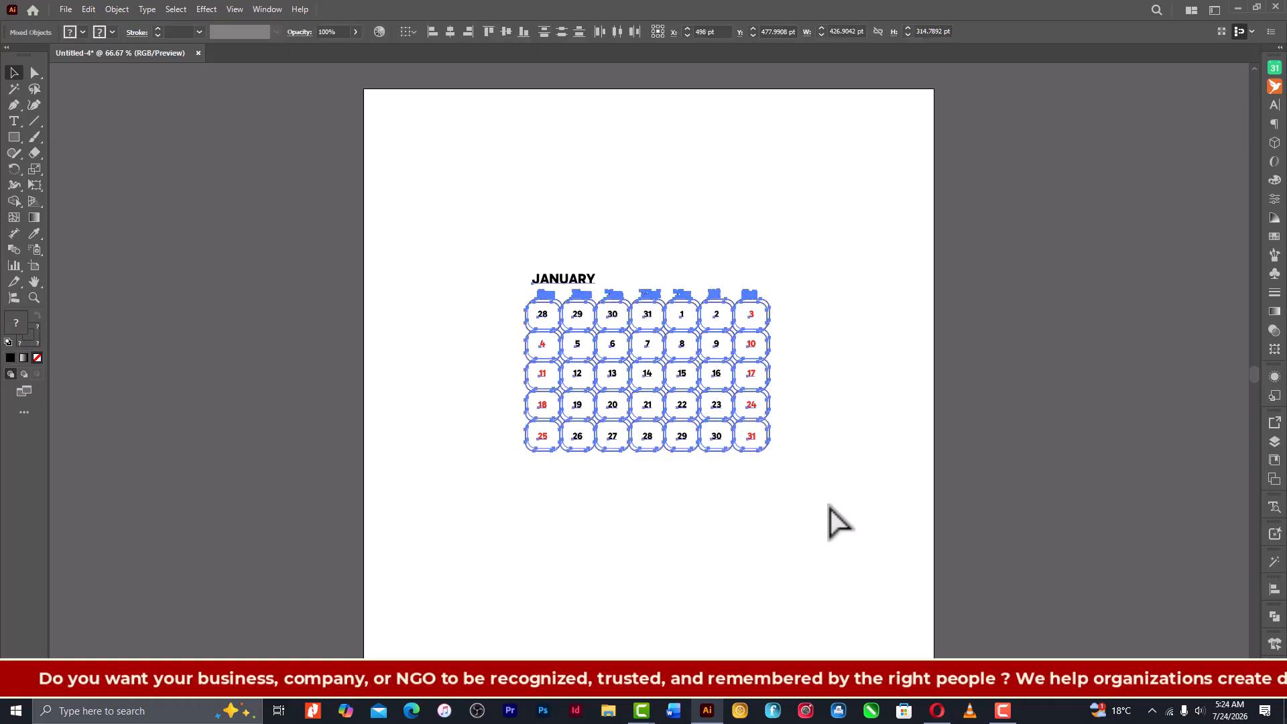
key("ctrl+g")
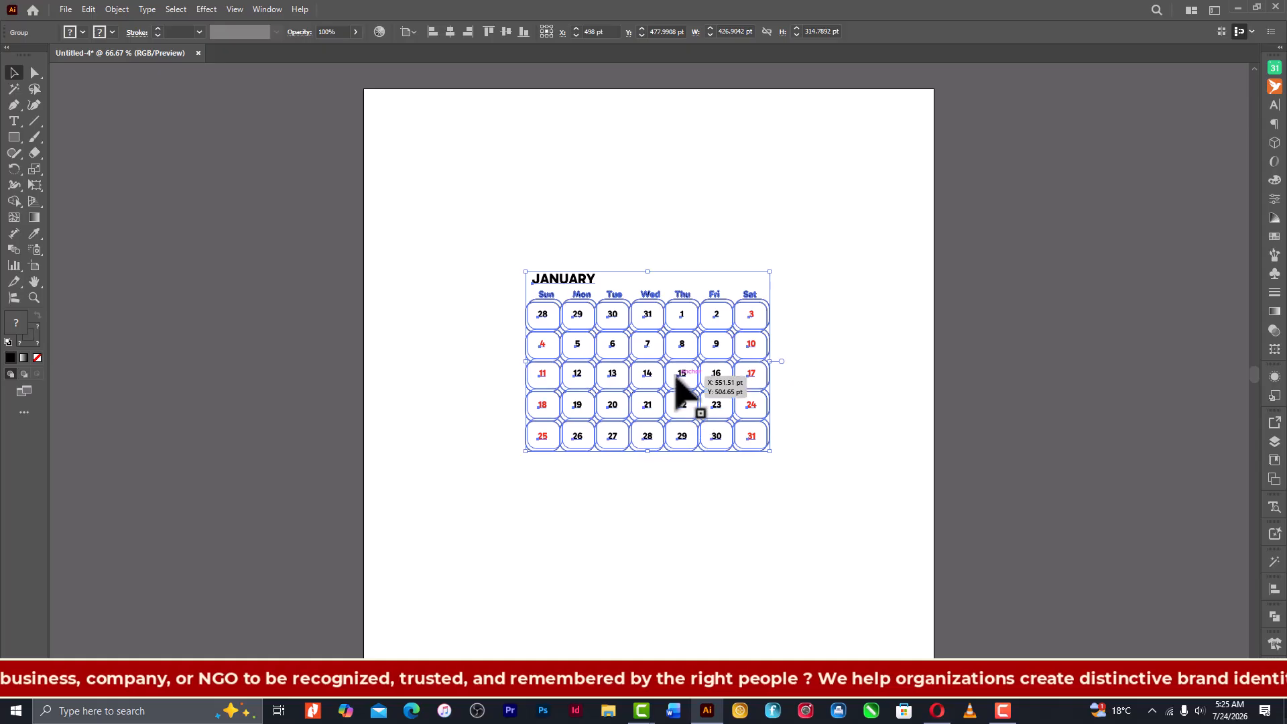
left_click_drag(679, 374, 655, 339)
key("ctrl+z")
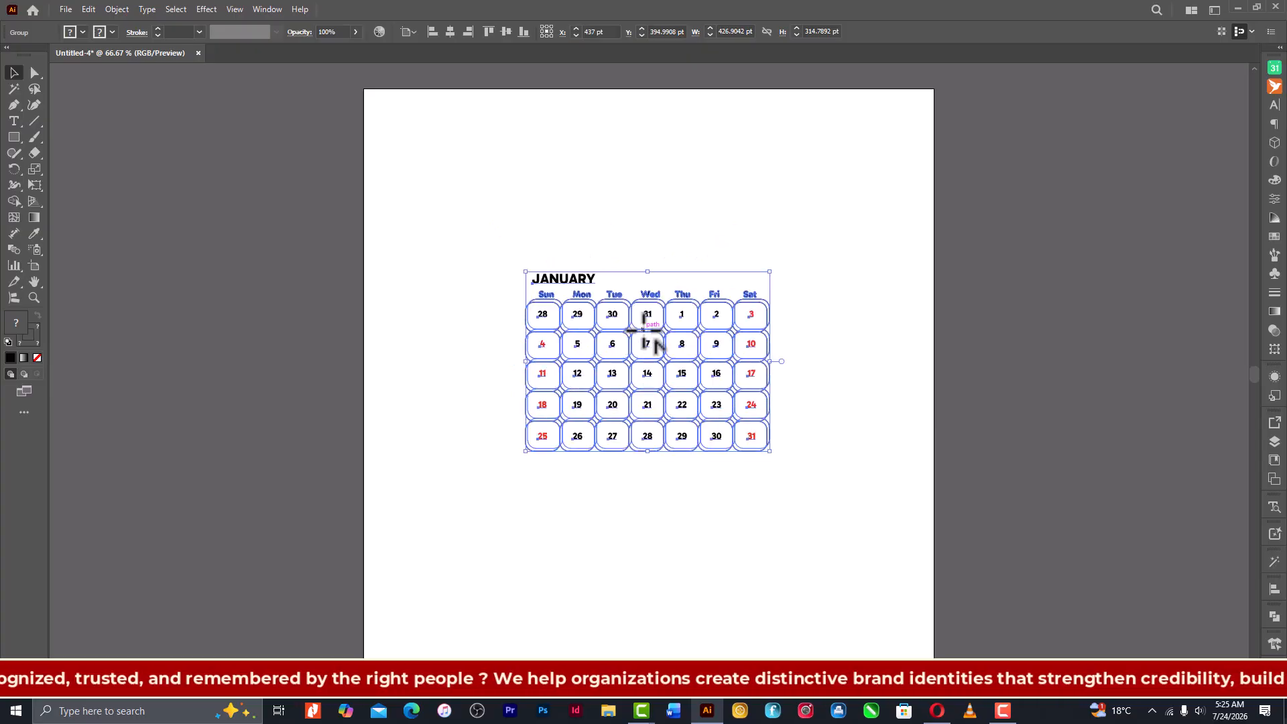
- Ungroup the January calendar so its elements can be edited separately
key("ctrl+plus")
key("ctrl+plus")
key("ctrl+plus")
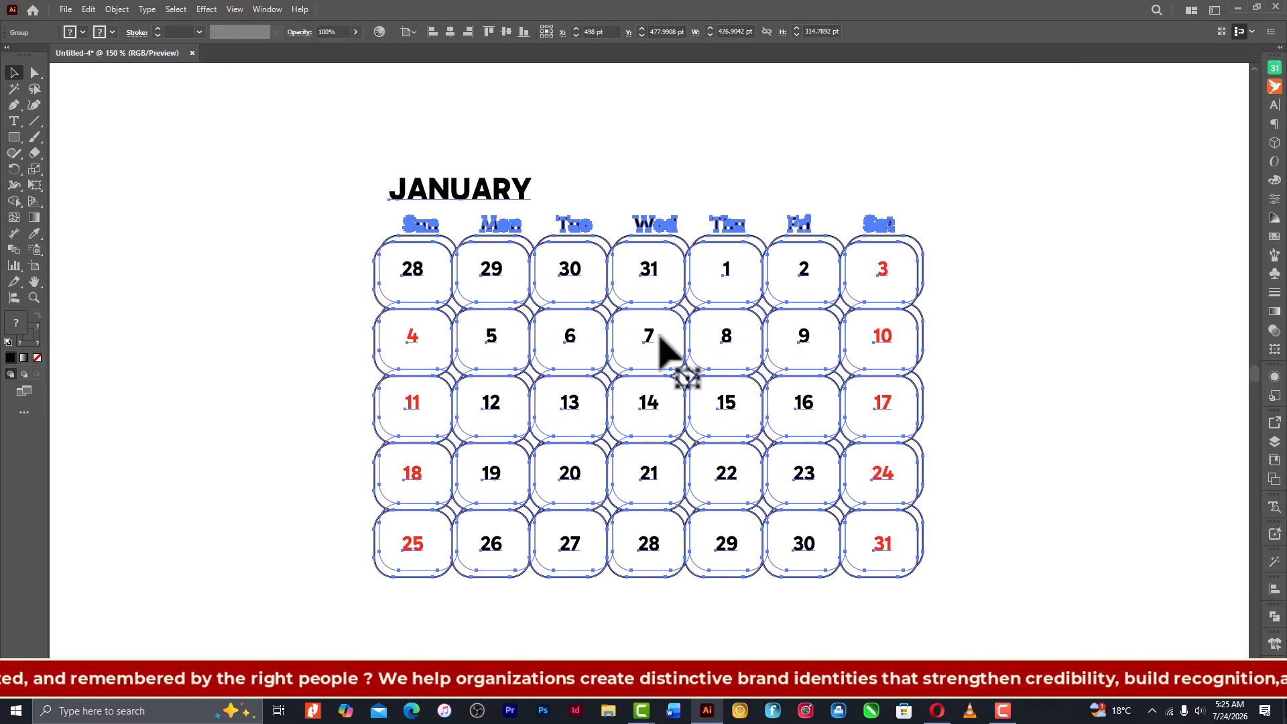
left_click(1072, 404)
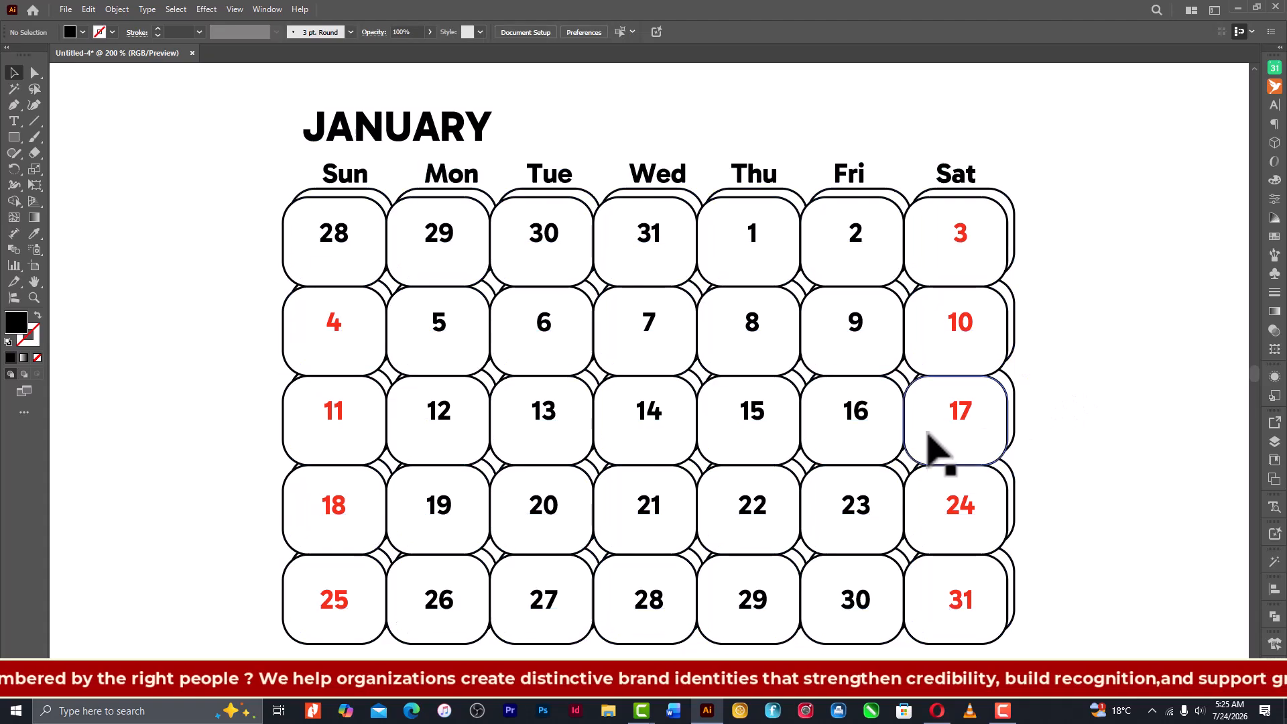
left_click(865, 419)
right_click(863, 406)
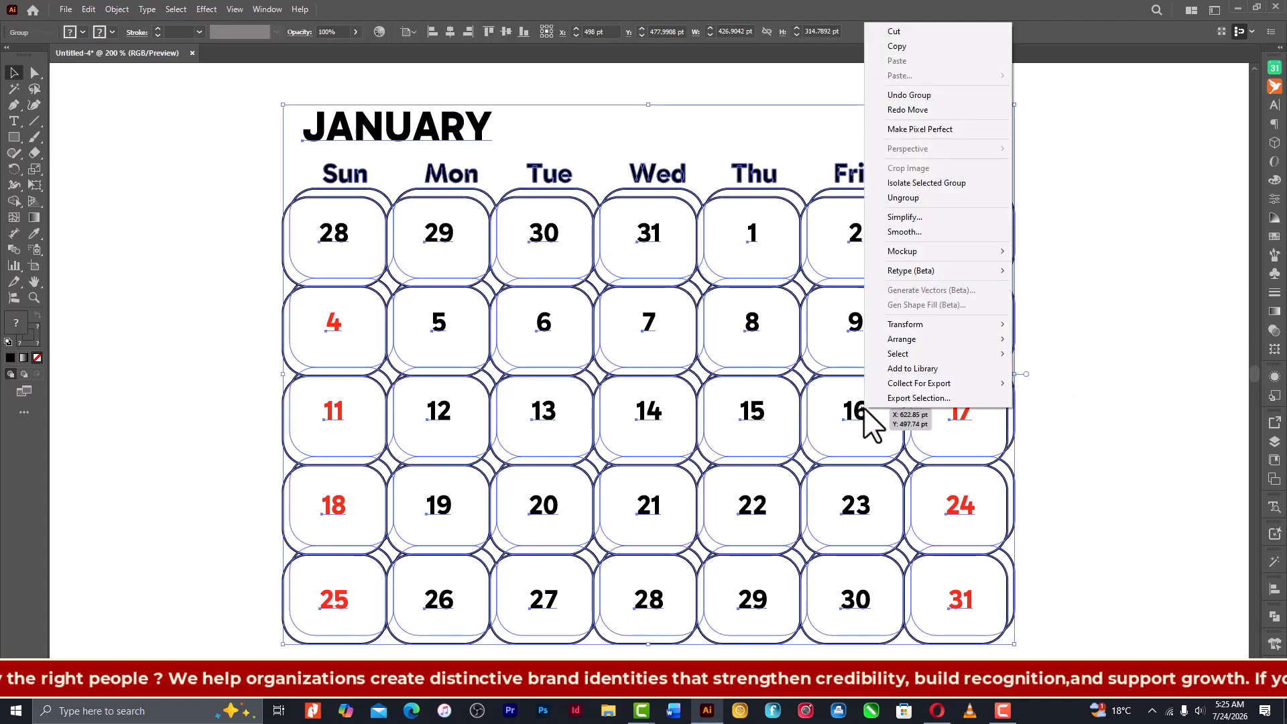
left_click(897, 198)
left_click(1040, 387)
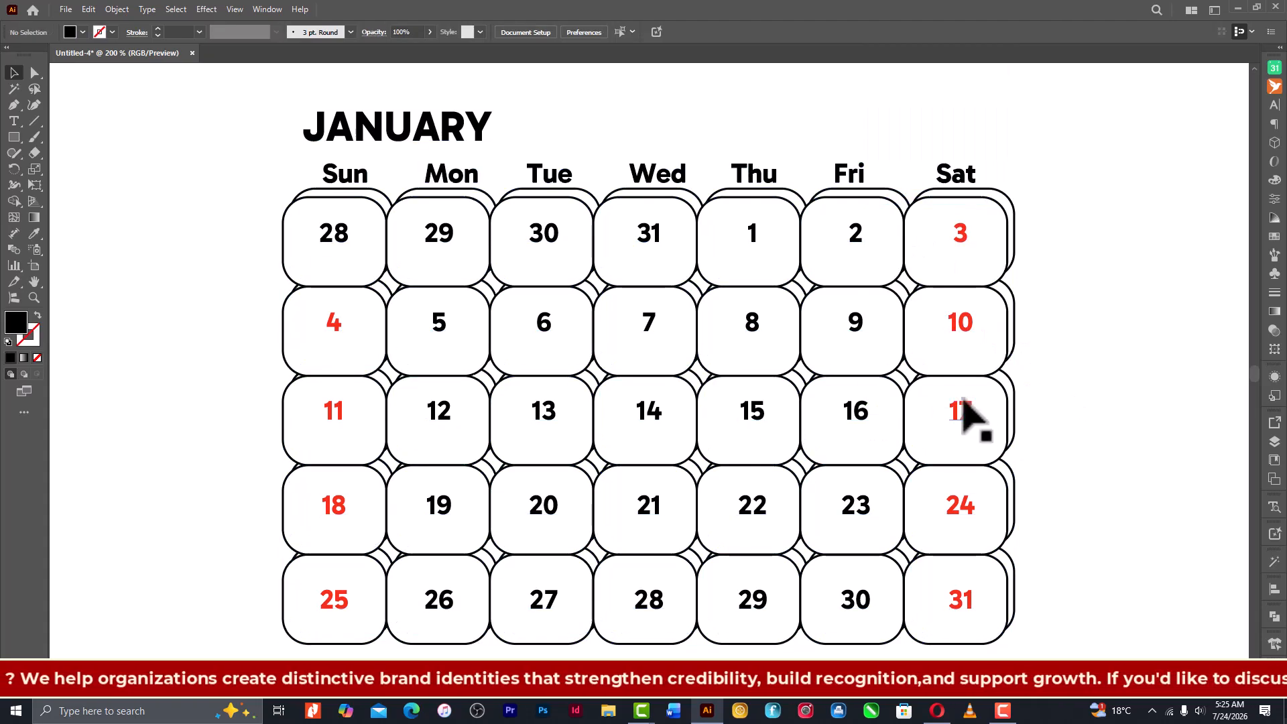
- Try nudging the third-row date numbers 11 to 17 downward inside their cells
left_click(865, 419)
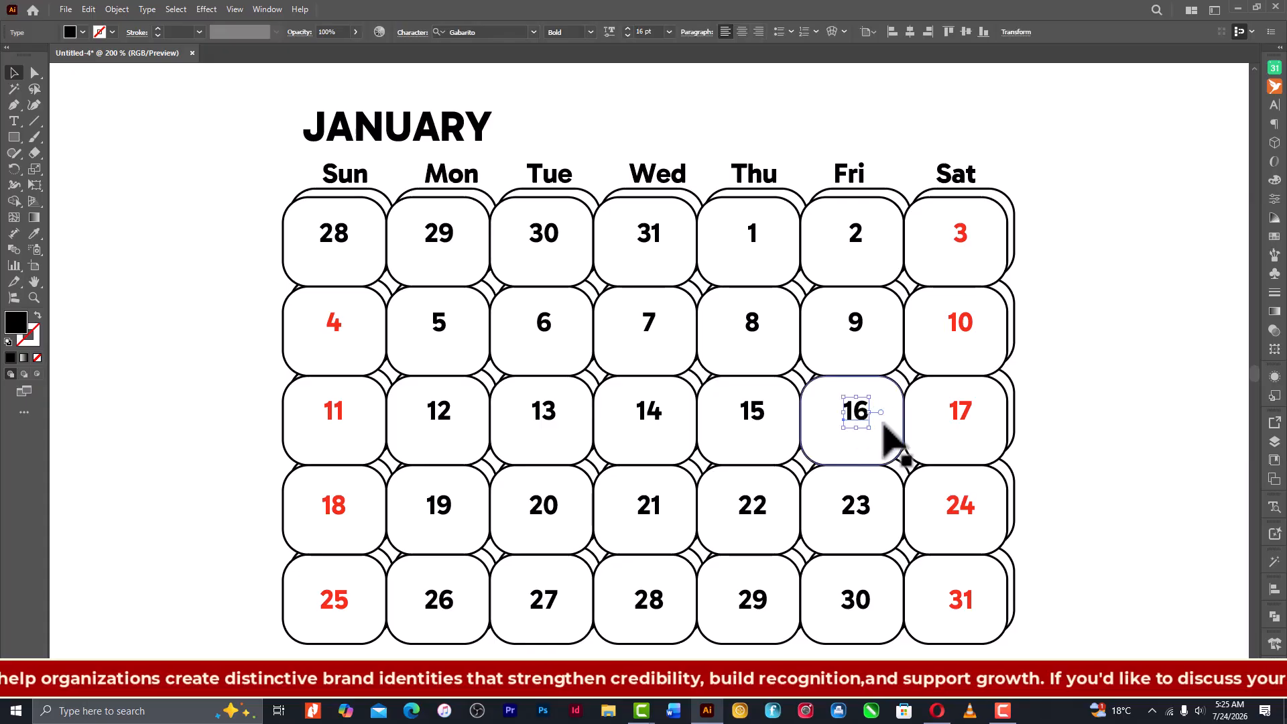
left_click(960, 412, "shift")
left_click(759, 416, "shift")
left_click(650, 417, "shift")
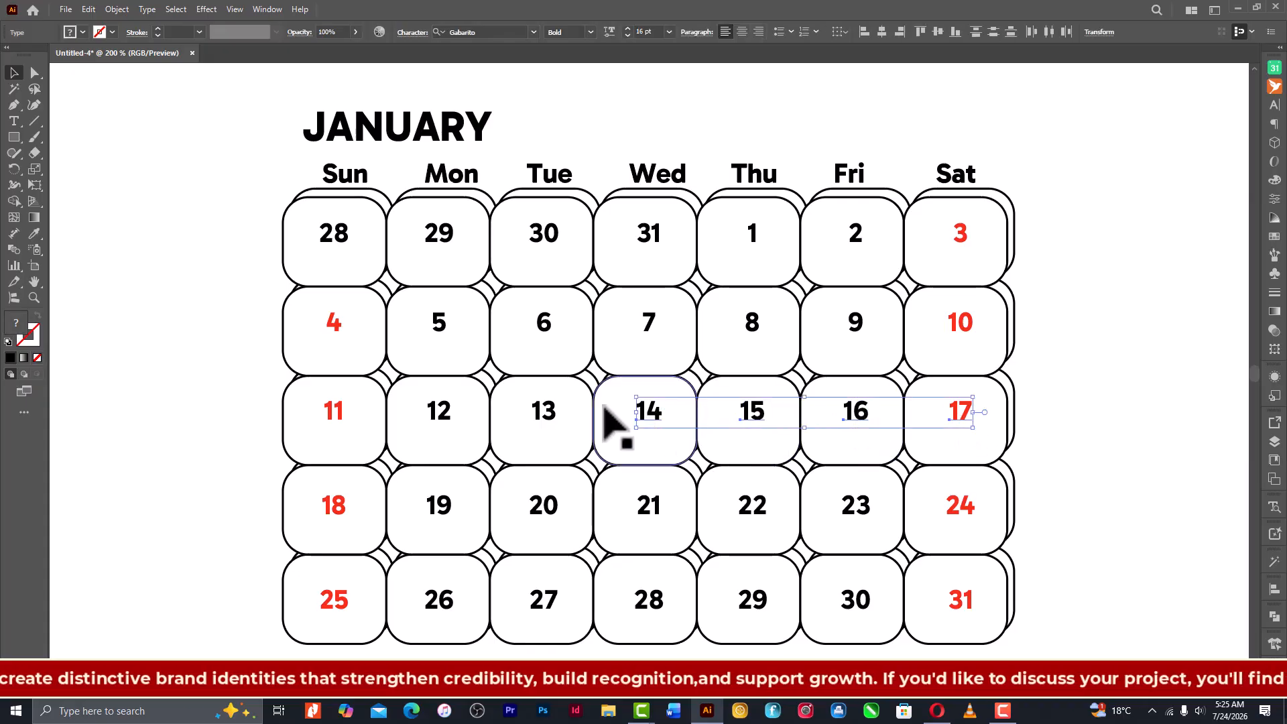
left_click(545, 421, "shift")
left_click(437, 414, "shift")
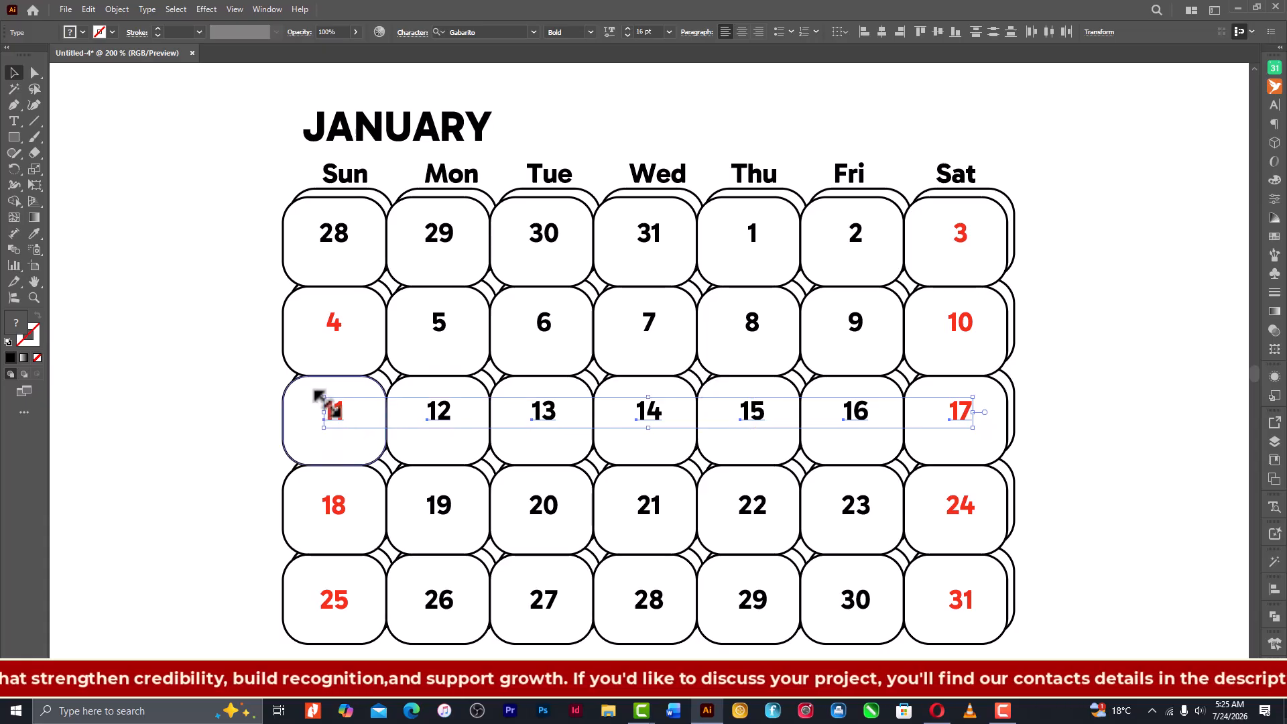
key("shift+Down")
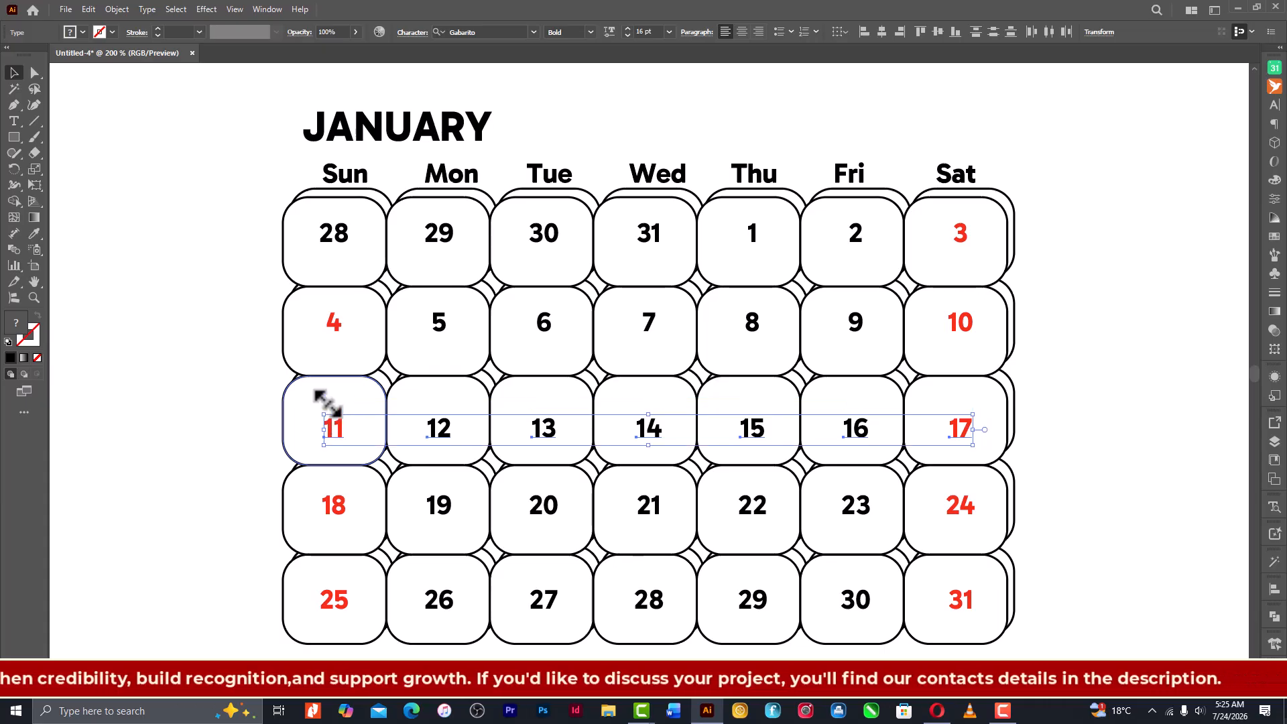
key("shift+Up")
left_click(1139, 476)
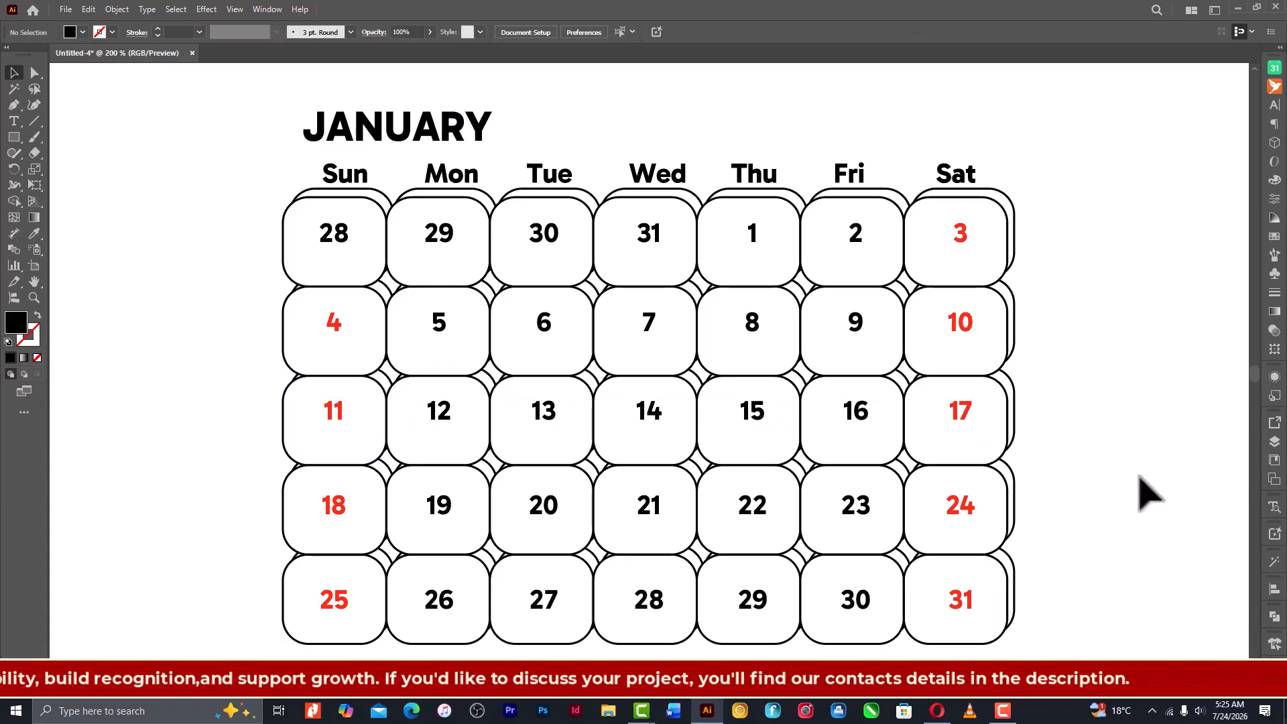
- Group the whole January calendar and shrink it to about 294 x 217 pt near the artboard's upper-left corner
key("ctrl+0")
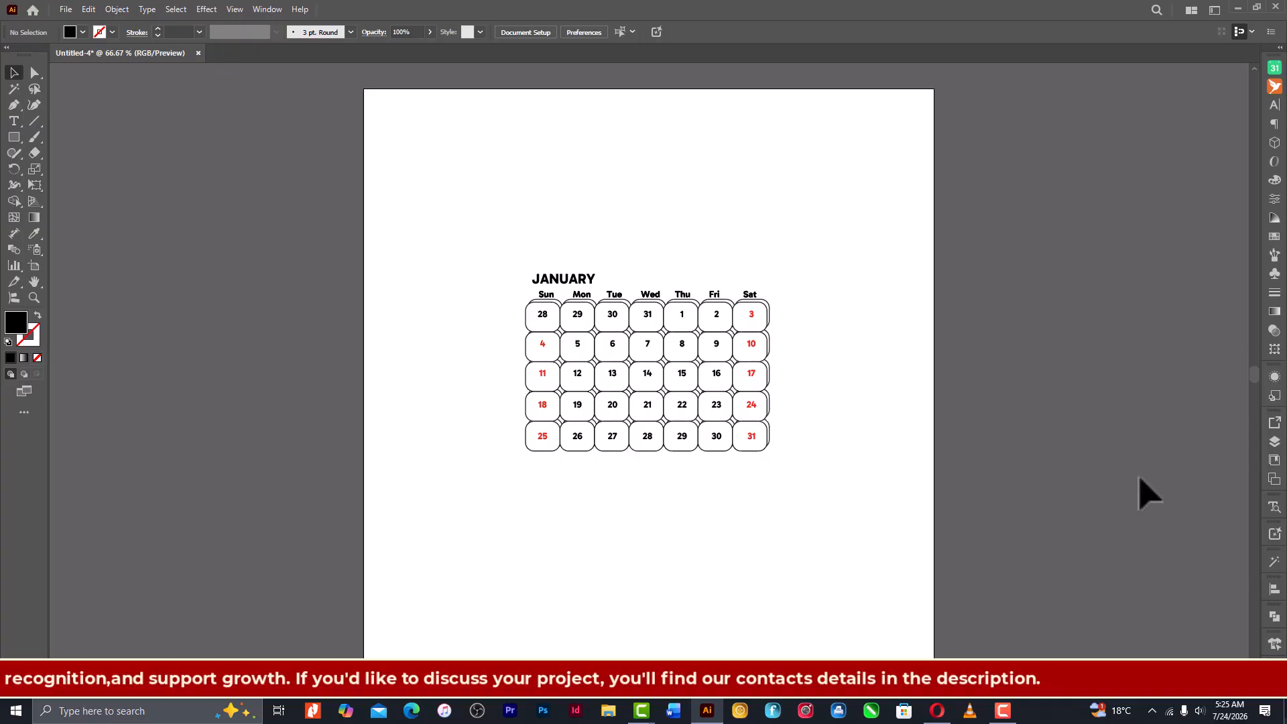
left_click_drag(440, 219, 825, 540)
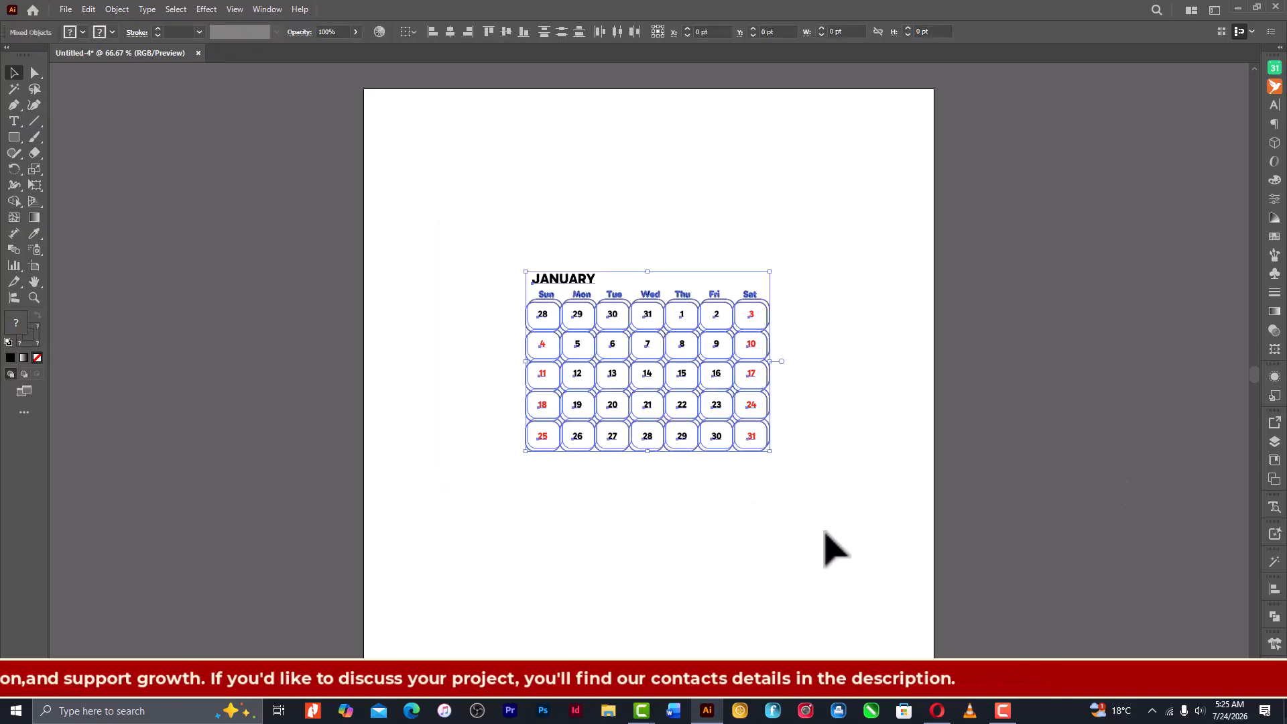
key("ctrl+g")
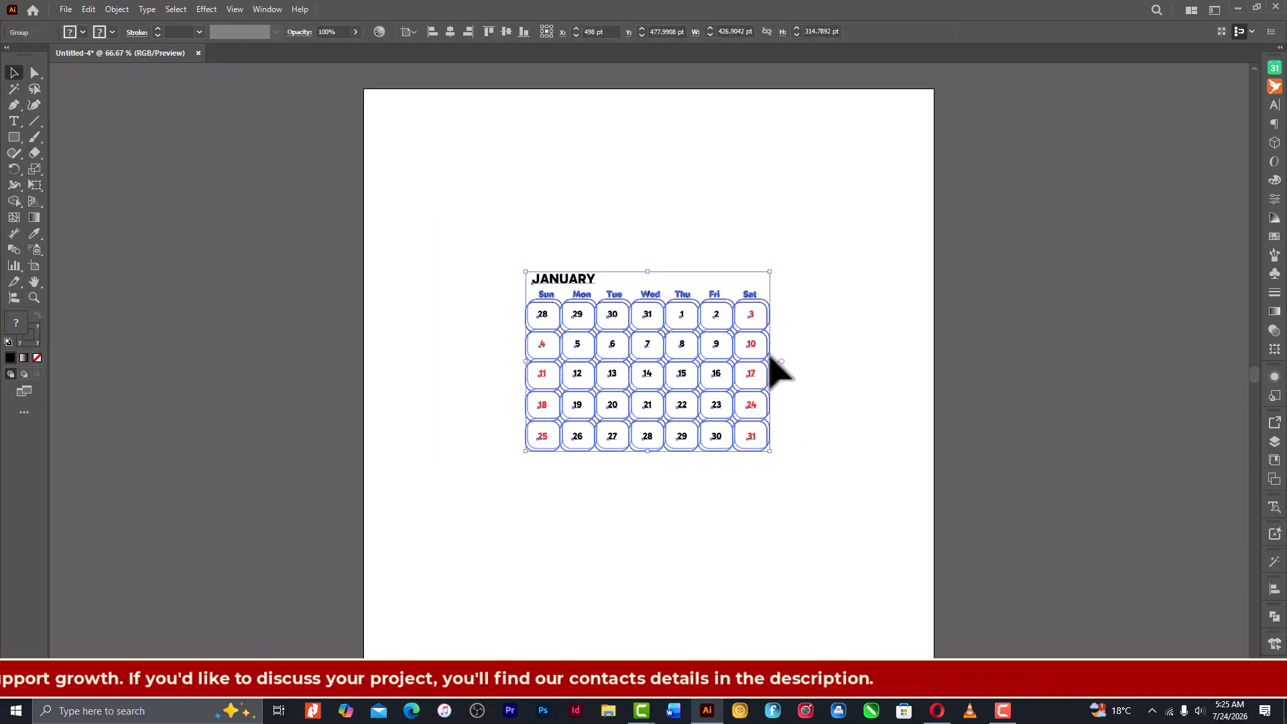
left_click_drag(771, 363, 558, 234)
left_click(627, 278)
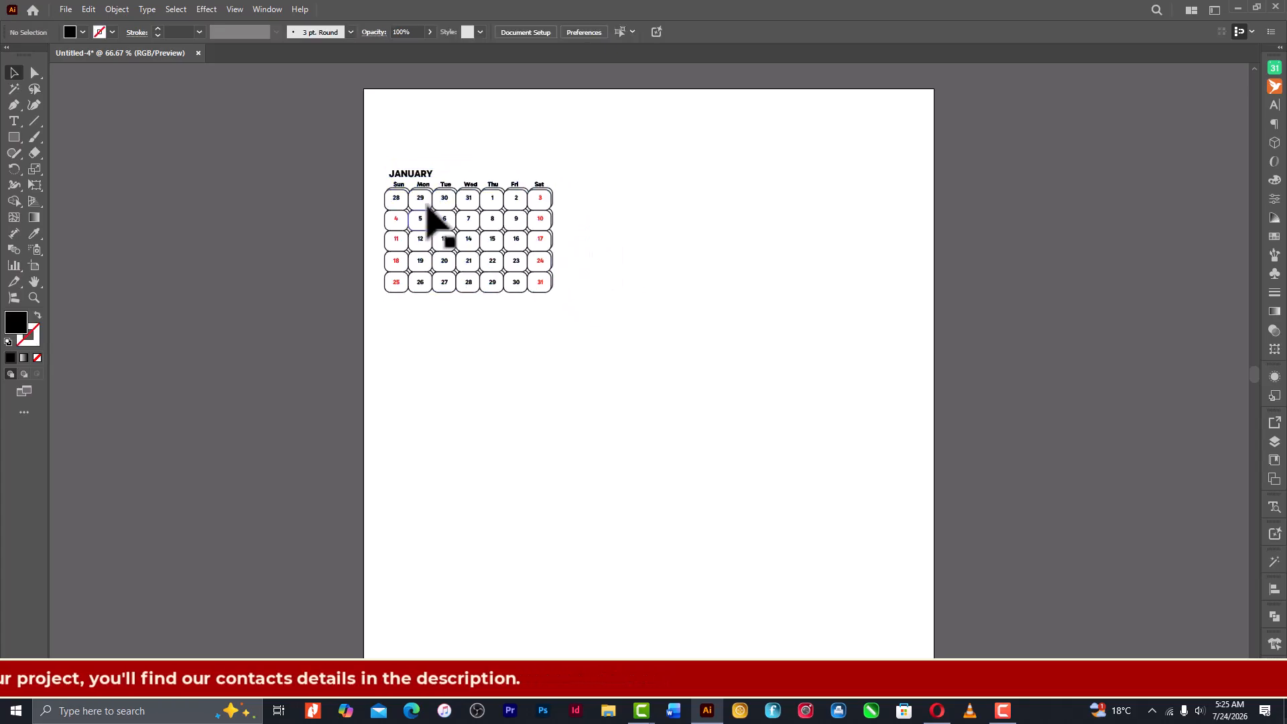
- Reduce the calendar to about 281 x 208 pt and duplicate it twice to the right, forming an evenly spaced row of three
left_click(410, 190)
left_click(673, 261)
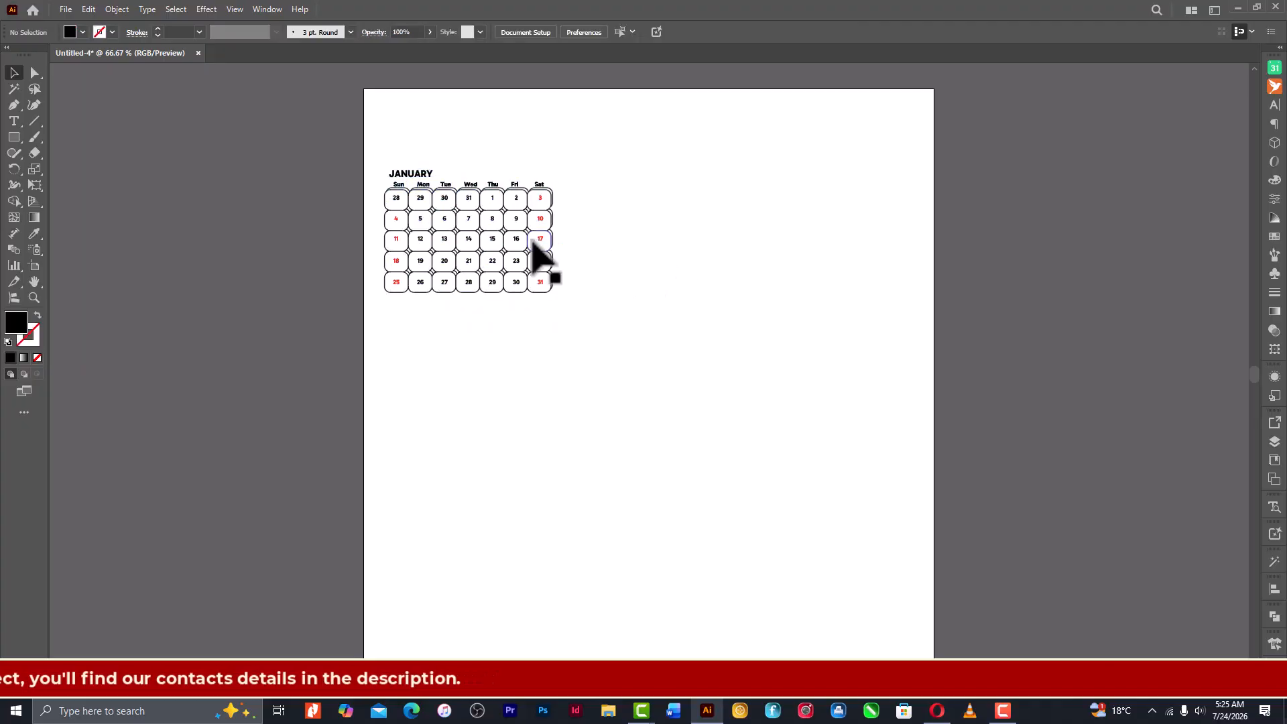
left_click(551, 250)
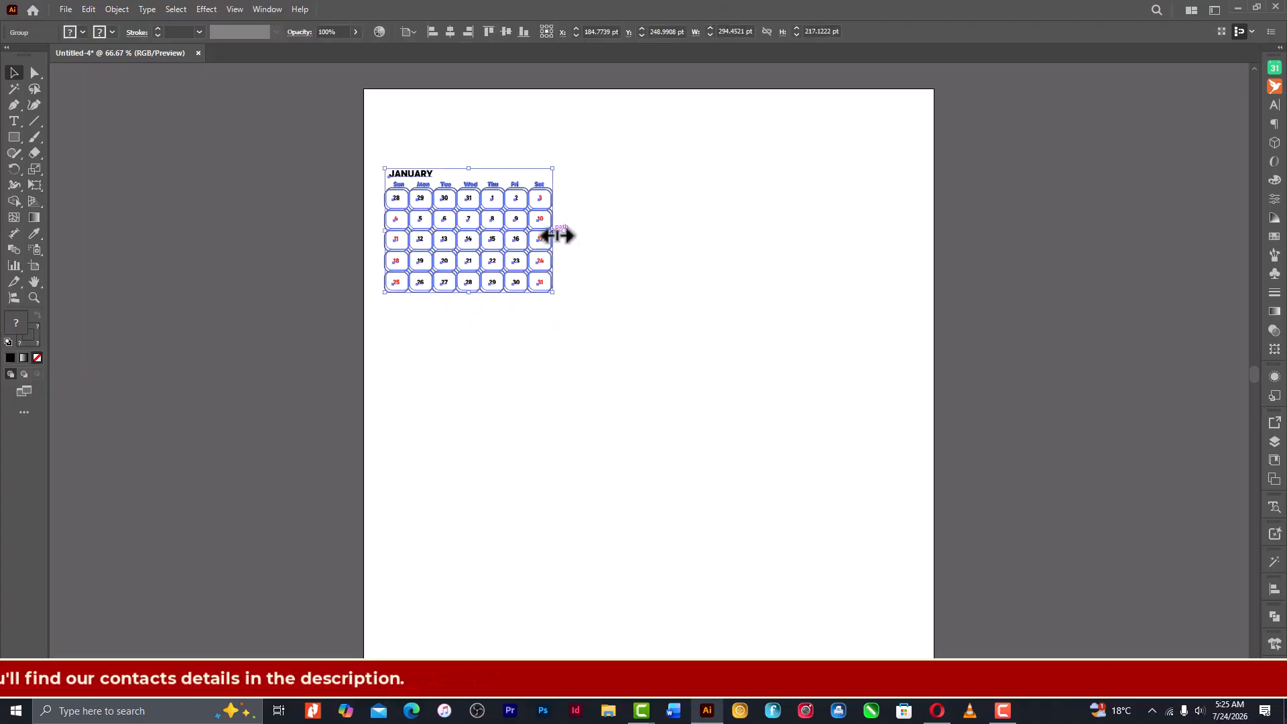
left_click_drag(554, 232, 920, 249)
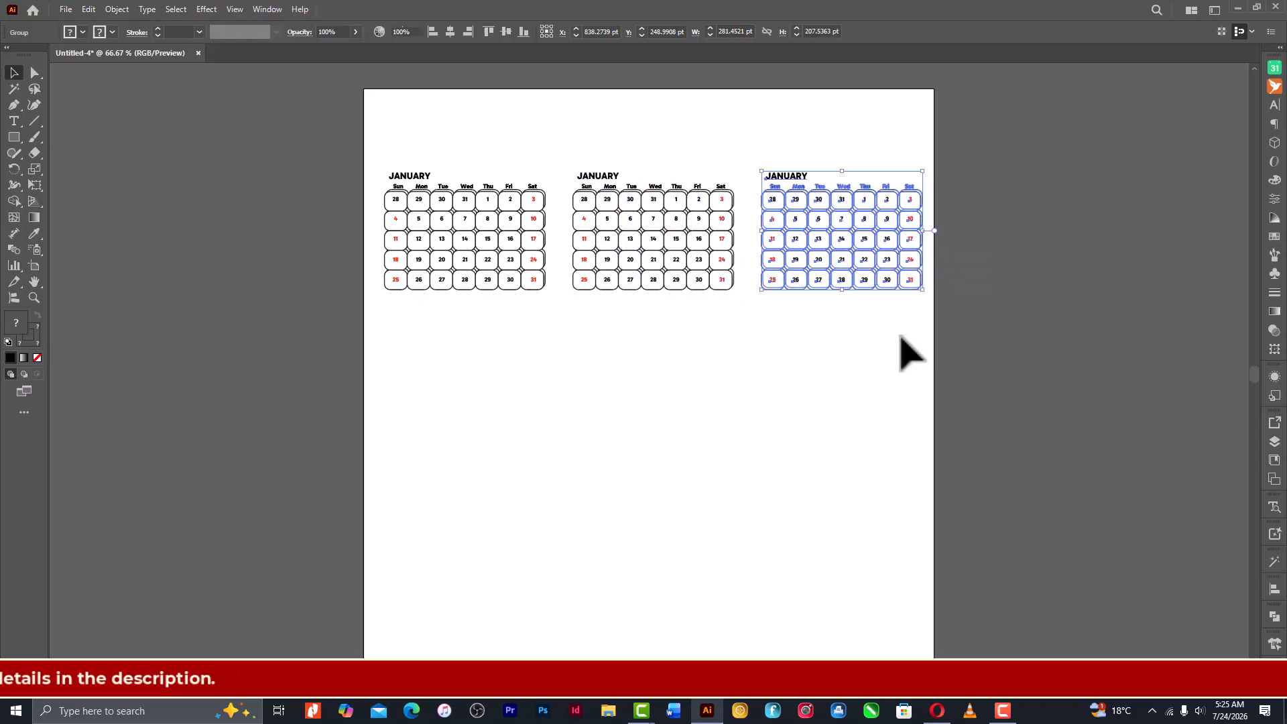
- Select the three calendars and nudge the row left to a horizontal position of about 501 pt
left_click_drag(900, 337, 503, 201)
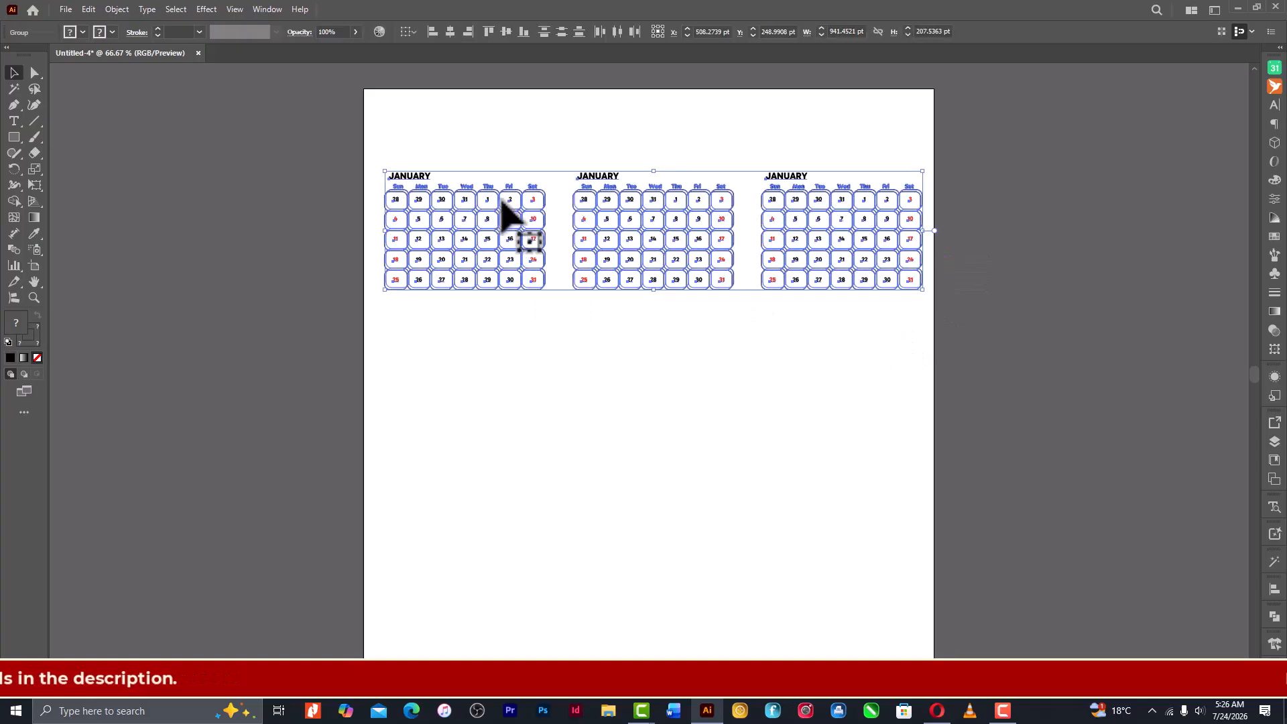
key("Left")
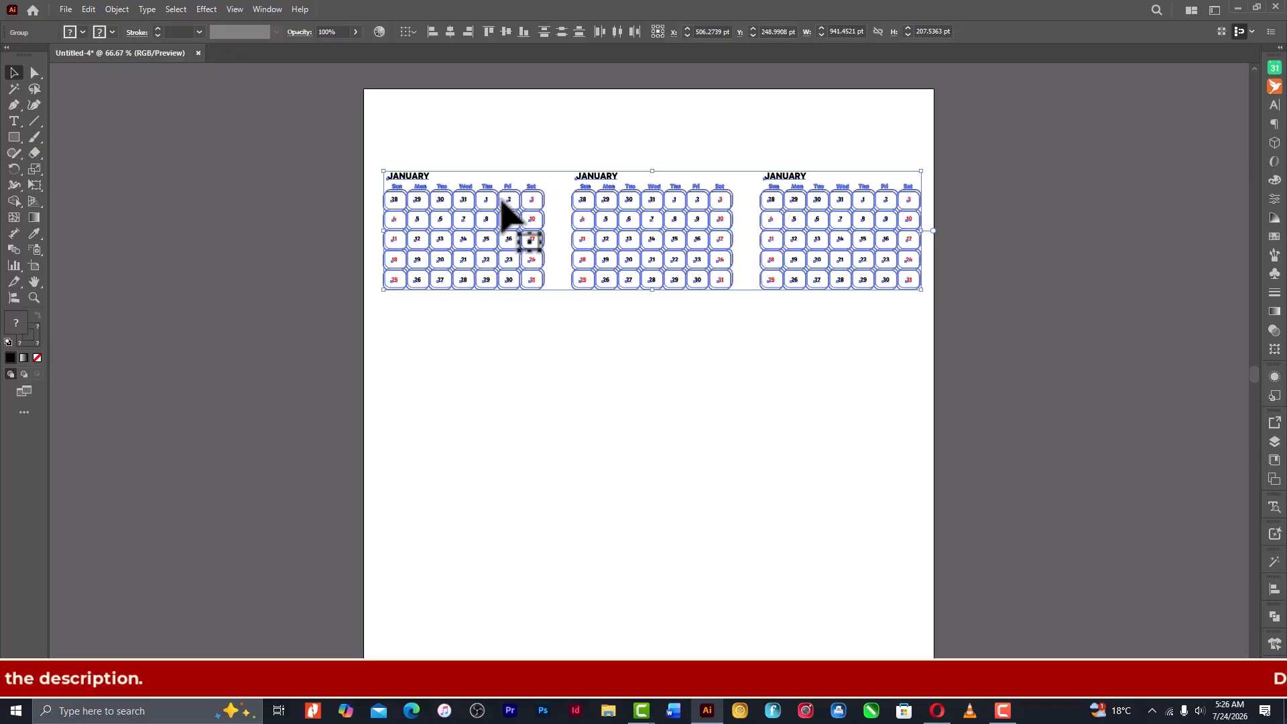
key("Left")
key("Left")
key("Left")
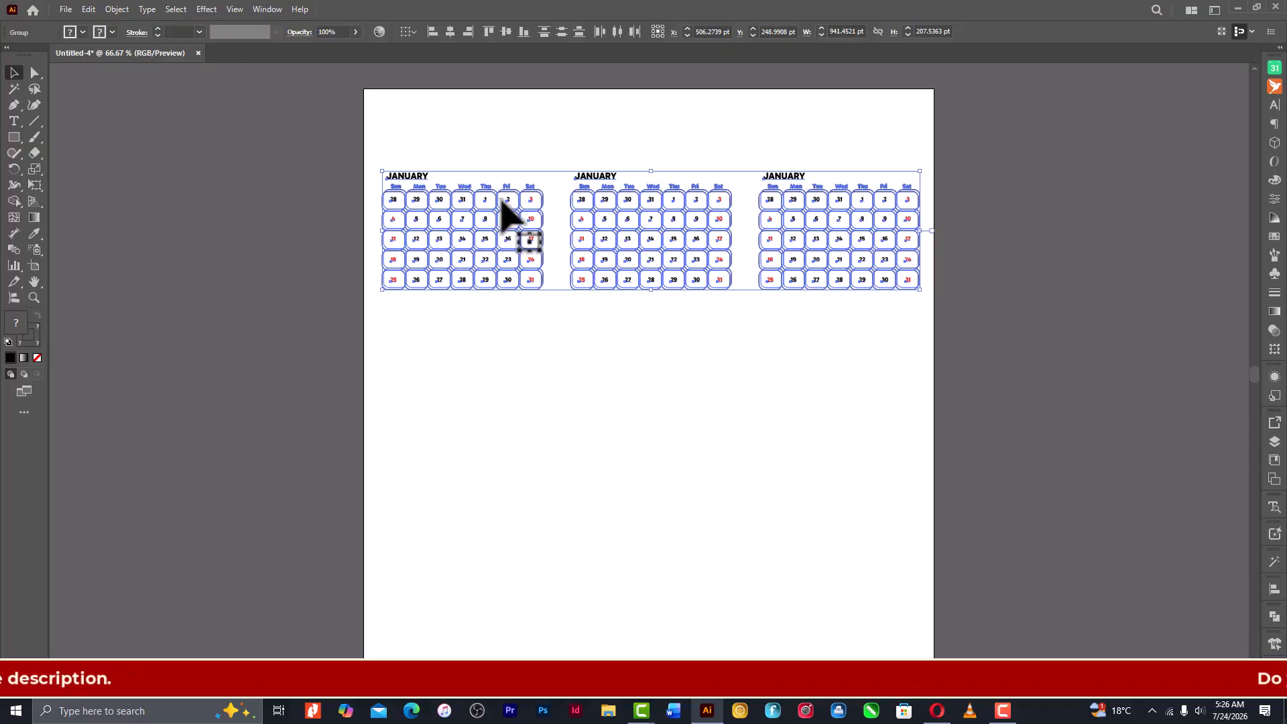
key("Left")
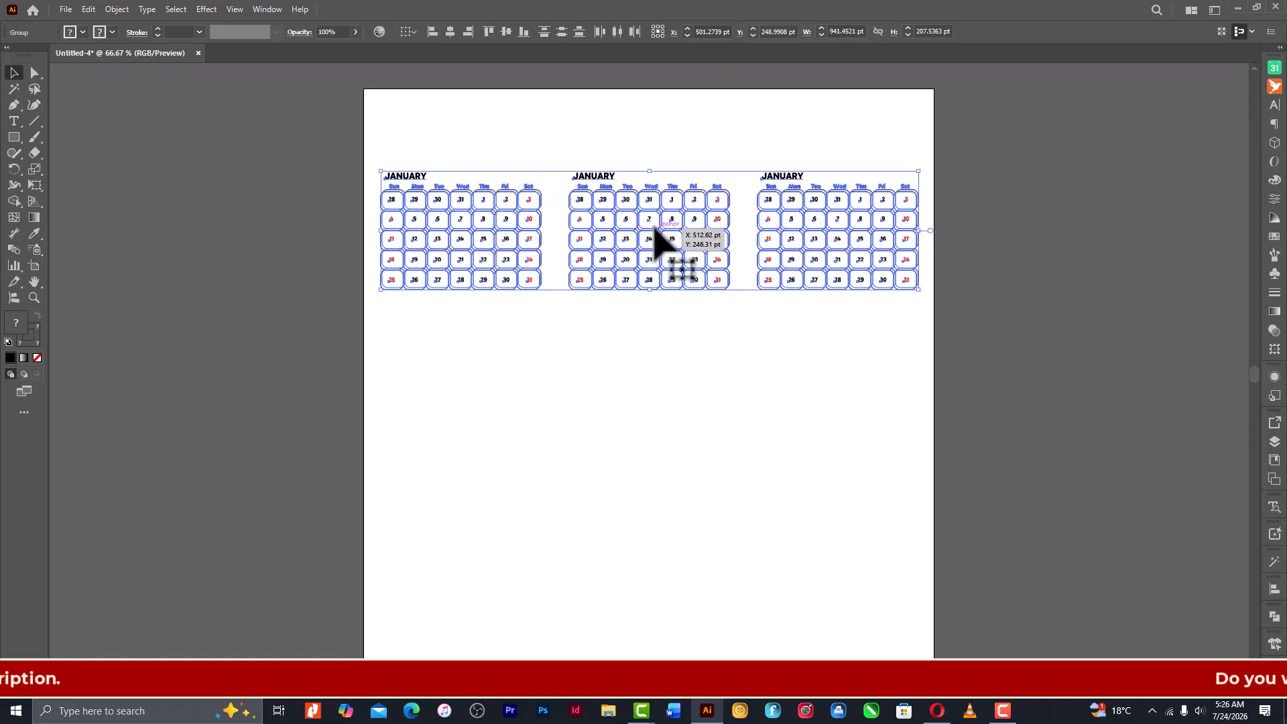
- Duplicate the calendar row straight down three times at equal spacing to make a grid of twelve calendars
left_click_drag(656, 227, 656, 372)
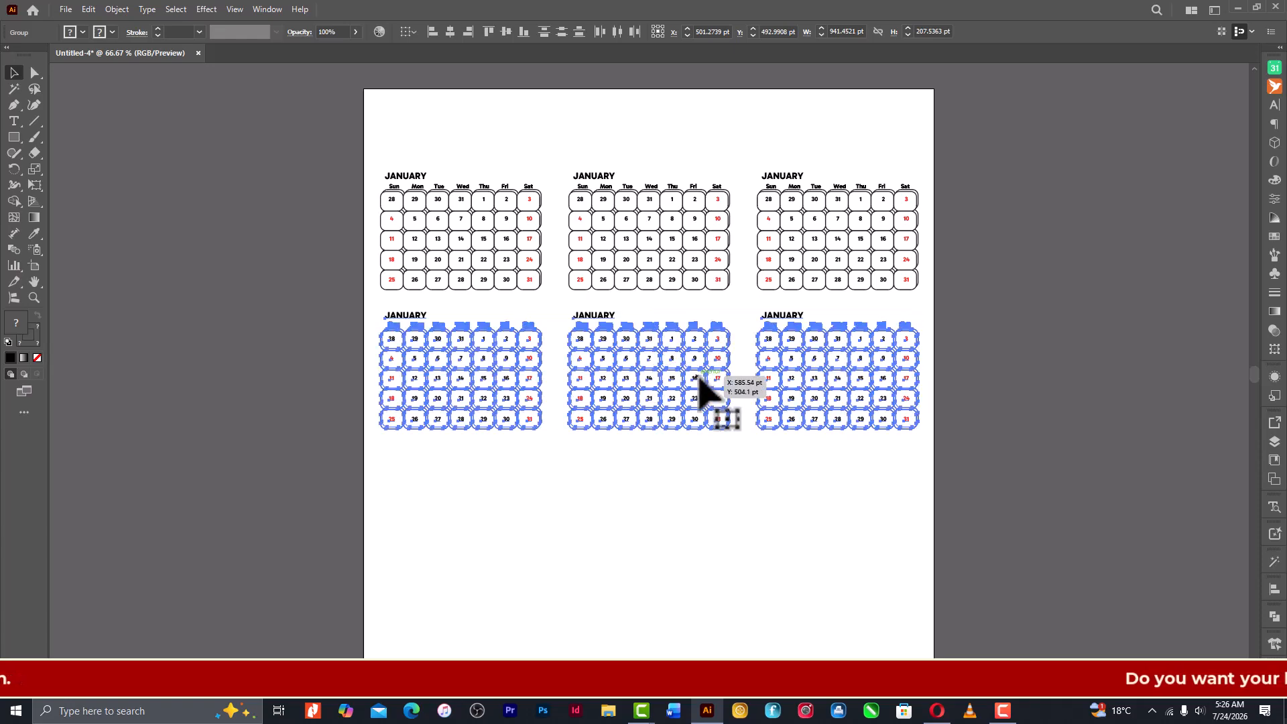
key("ctrl+d")
key("ctrl+d")
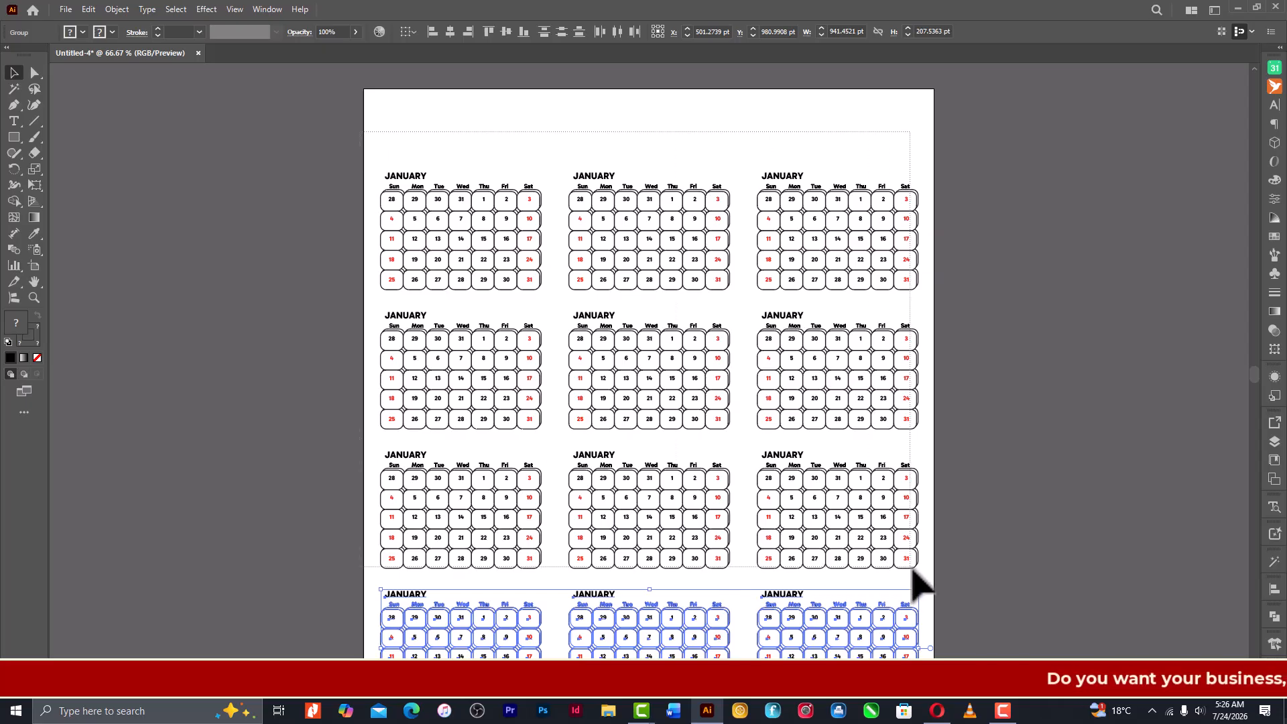
- Move all twelve calendars up by 10 pt and scale them proportionally from the center to about 857 x 856 pt
key("ctrl+a")
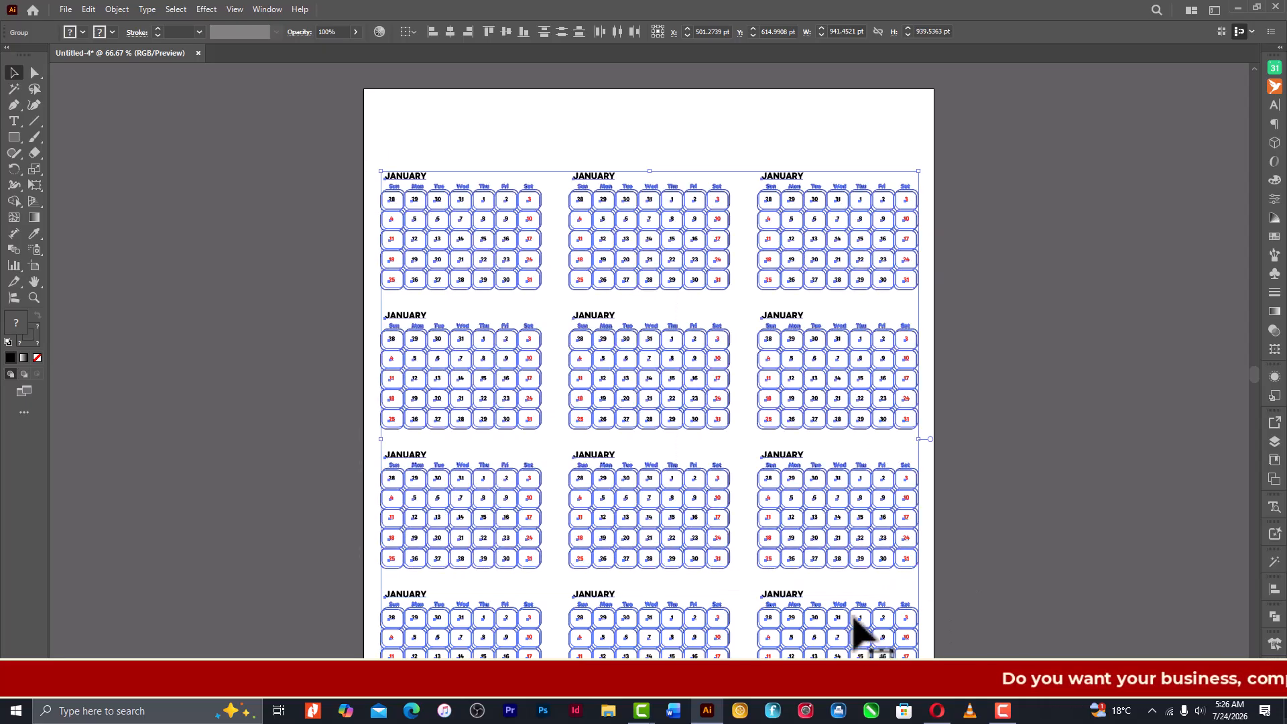
key("shift+Up")
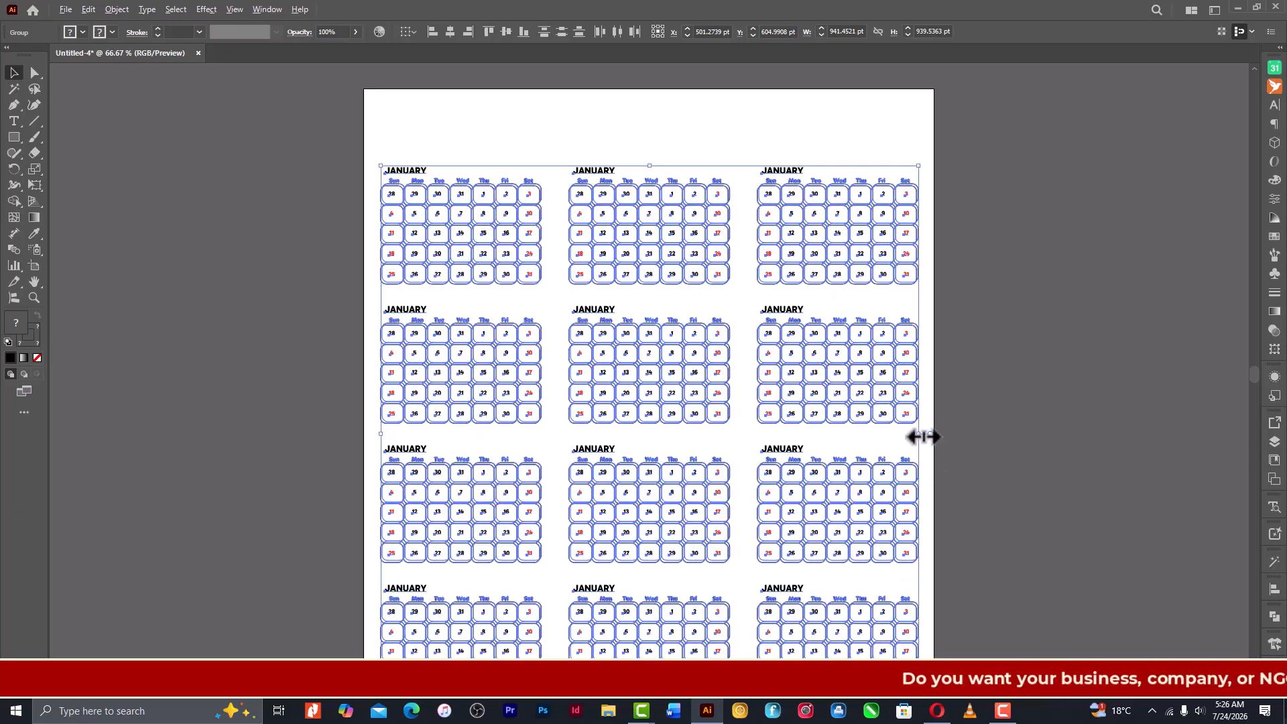
left_click_drag(919, 437, 896, 443)
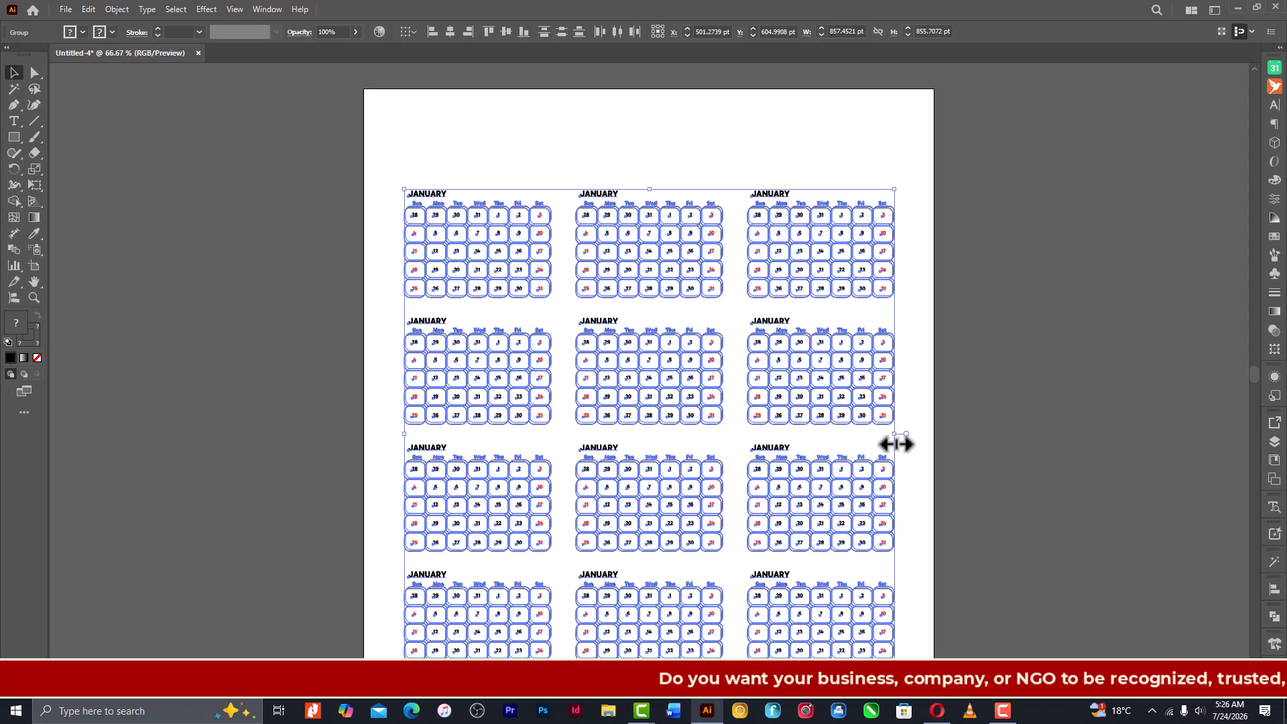
- Move the twelve-calendar grid up to a vertical position of about 555 pt and reselect the whole grid
key("shift+Up")
key("shift+Up")
key("shift+Up")
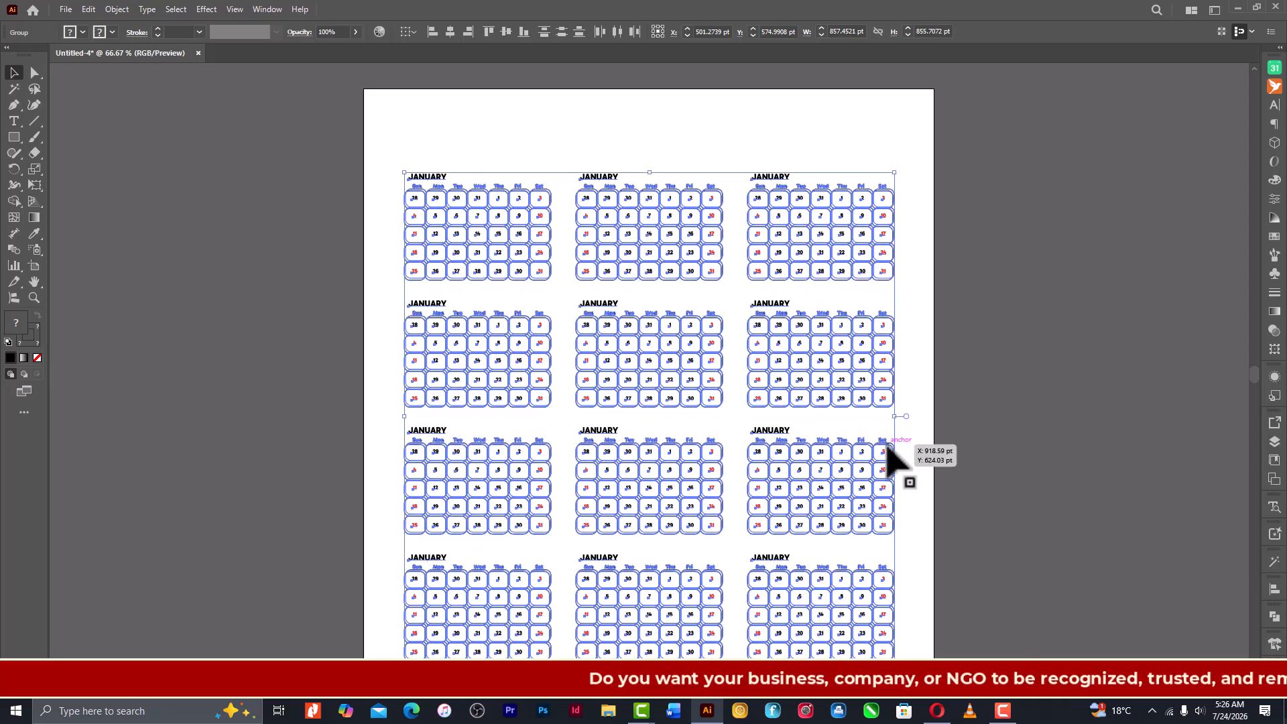
key("shift+Up")
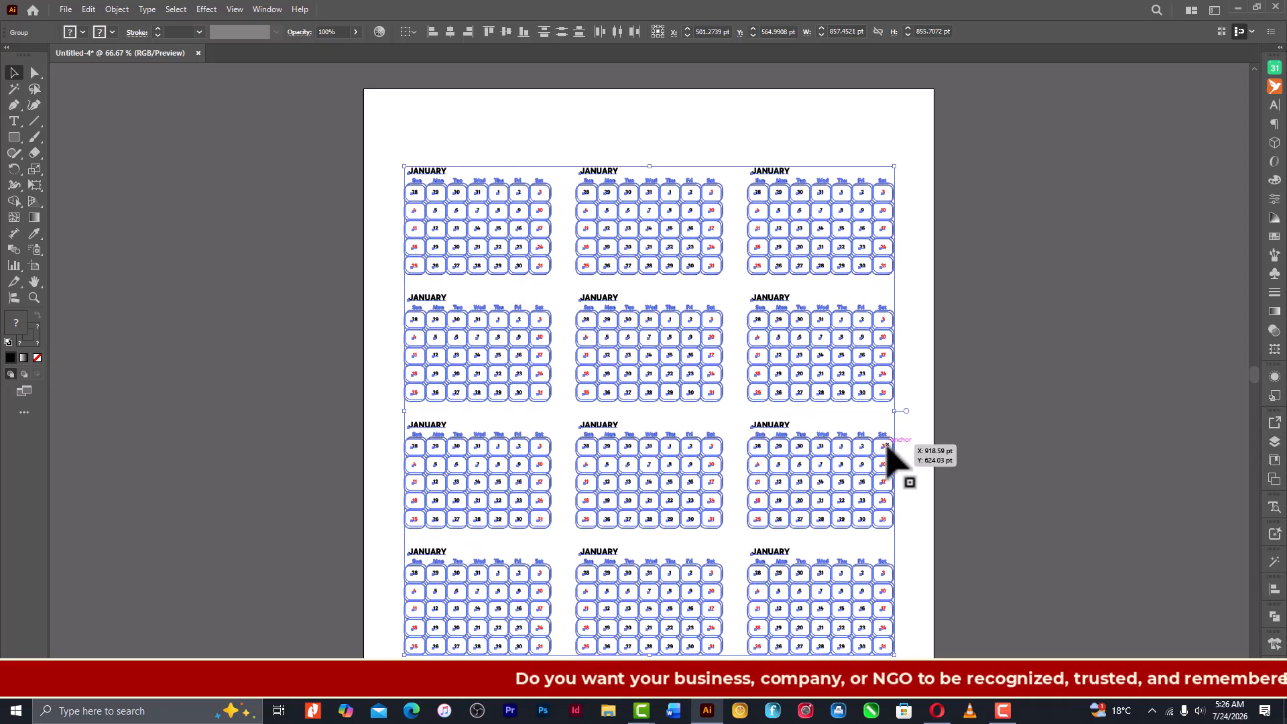
key("shift+Up")
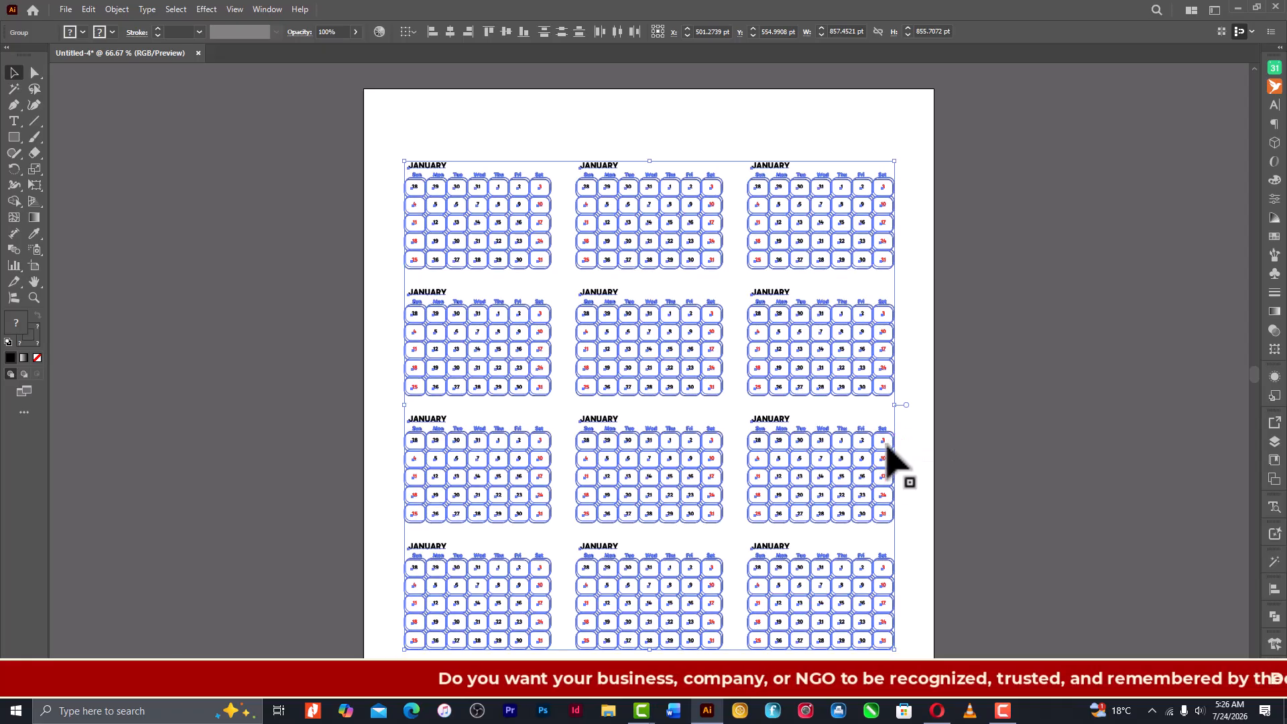
left_click(983, 425)
left_click_drag(913, 161, 400, 641)
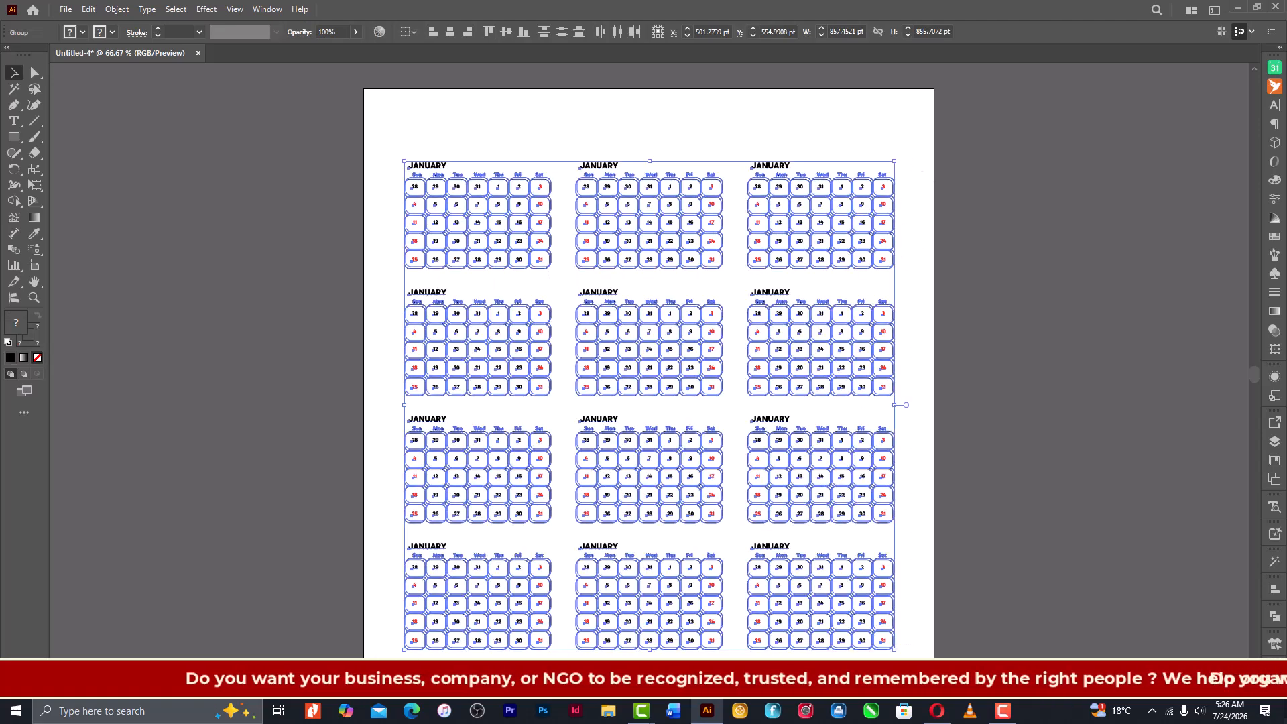
- Nudge the twelve-calendar grid straight up by 30 pt and deselect it
left_click(713, 626, "shift")
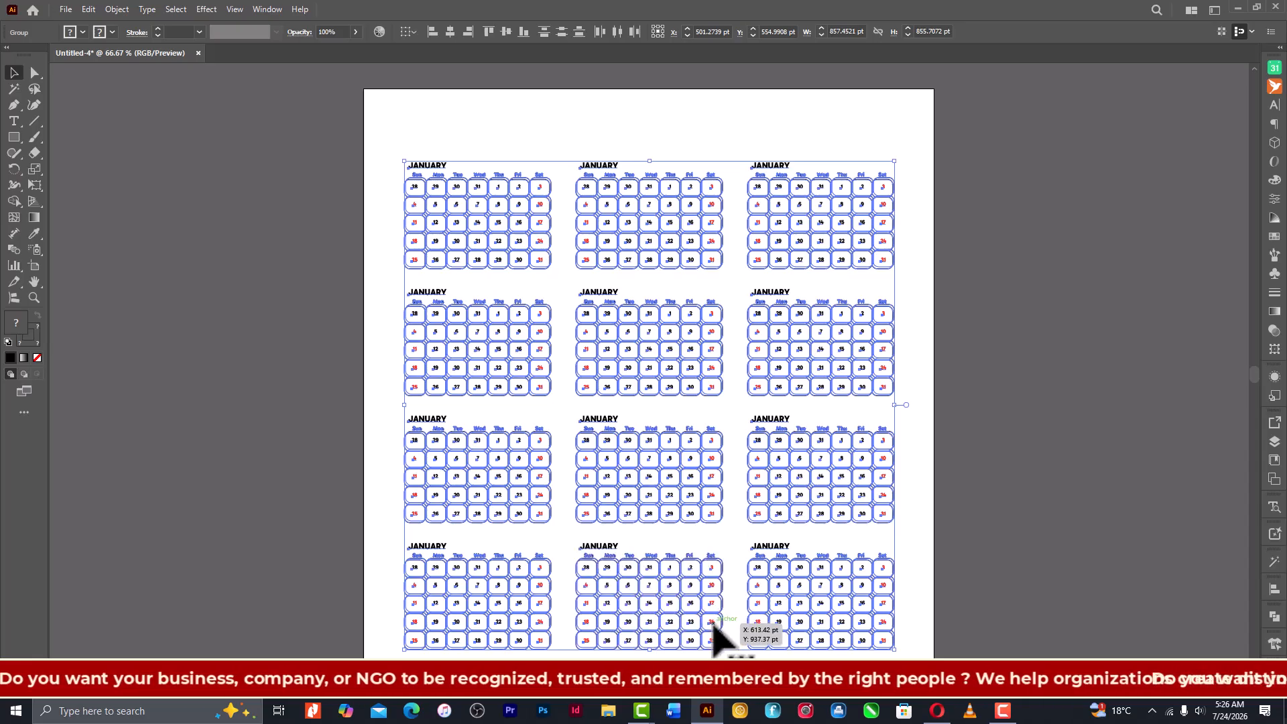
left_click(715, 627, "shift")
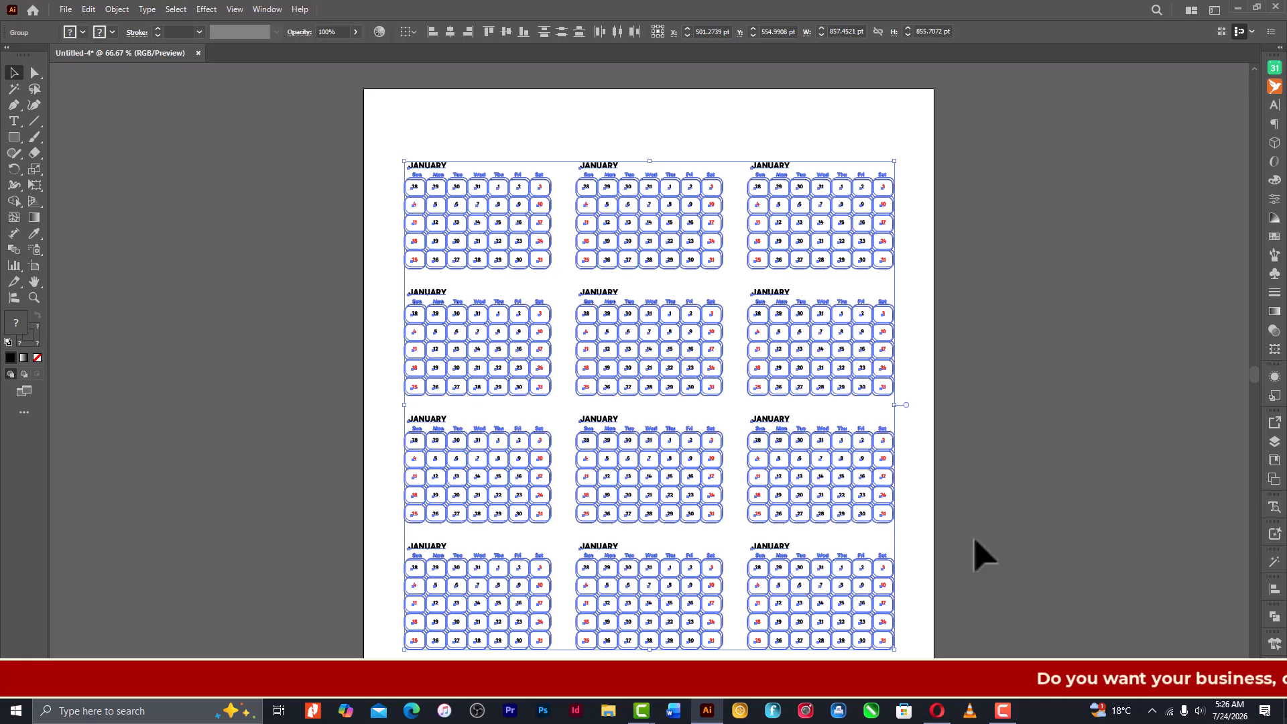
key("shift+Up")
key("shift+Up")
key("shift+Up")
left_click(972, 471)
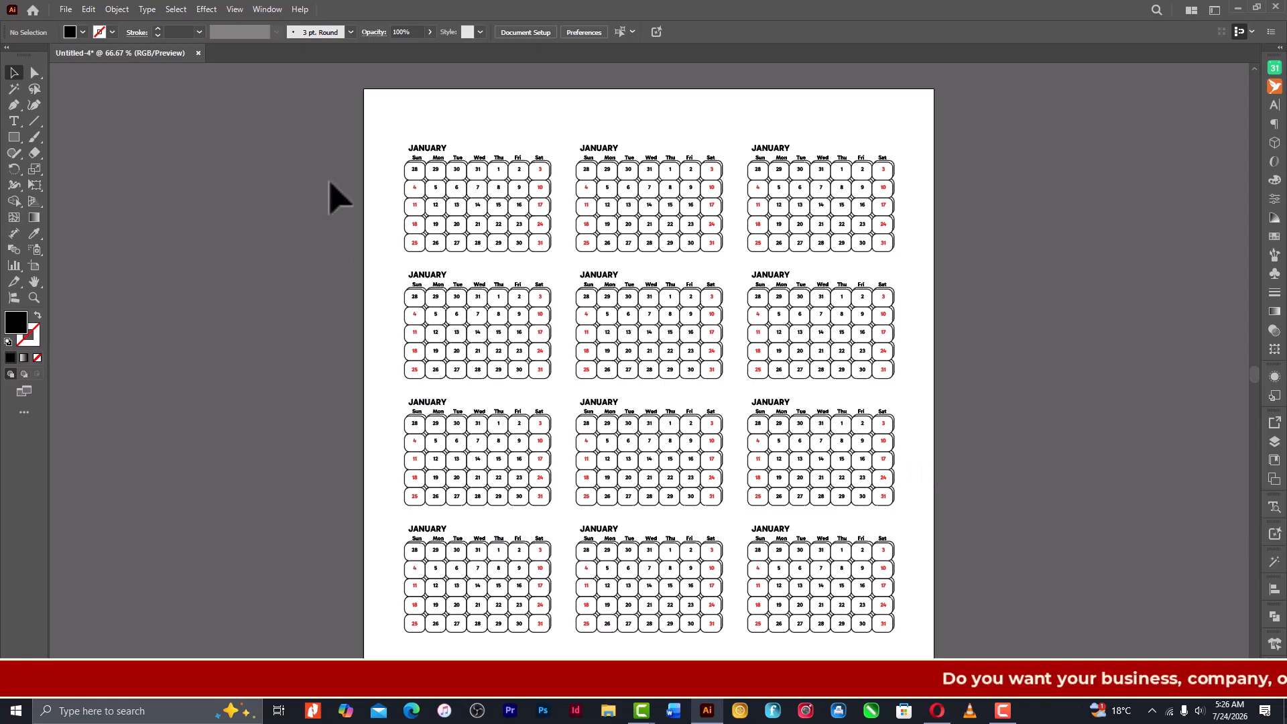
left_click(14, 122)
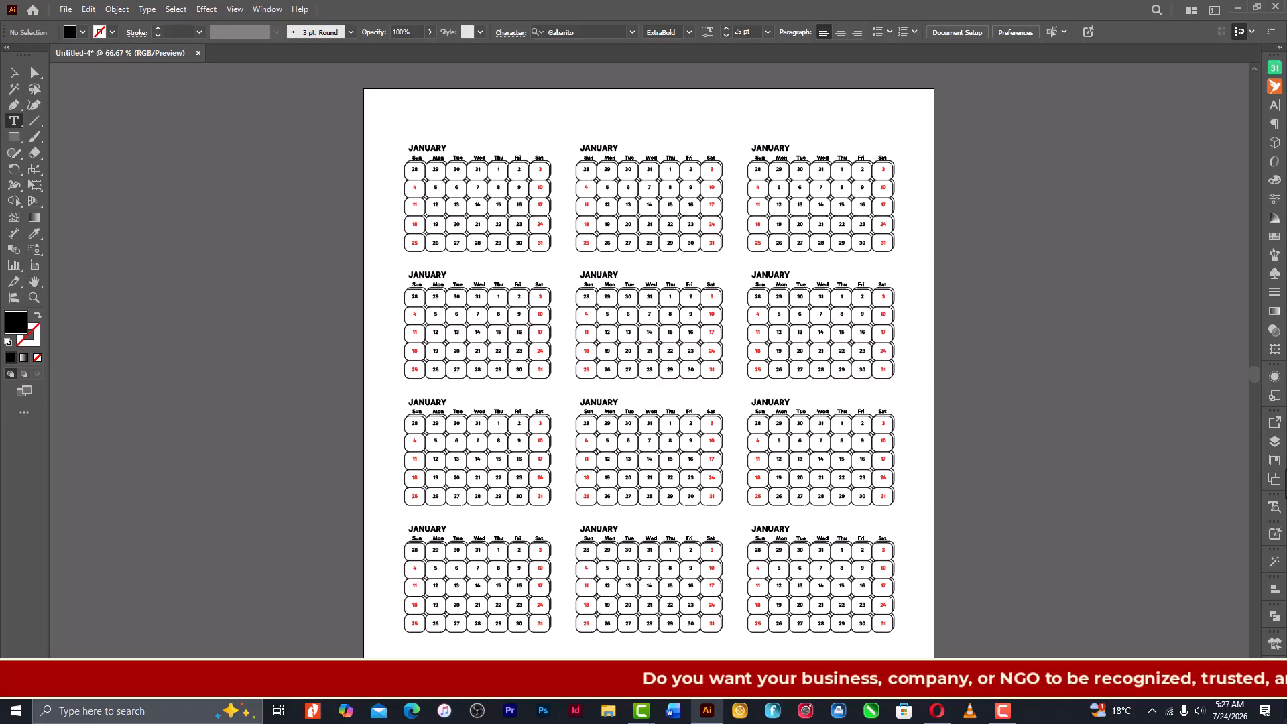
key("ctrl+1")
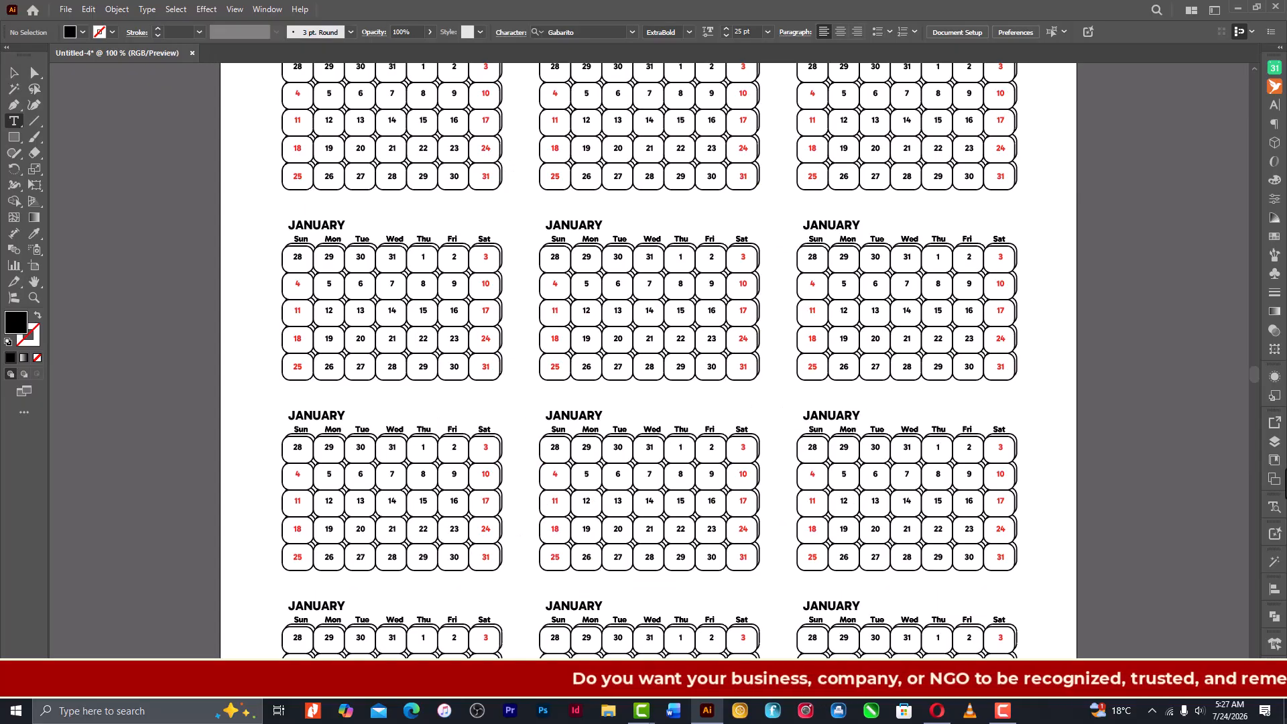
key("ctrl+minus")
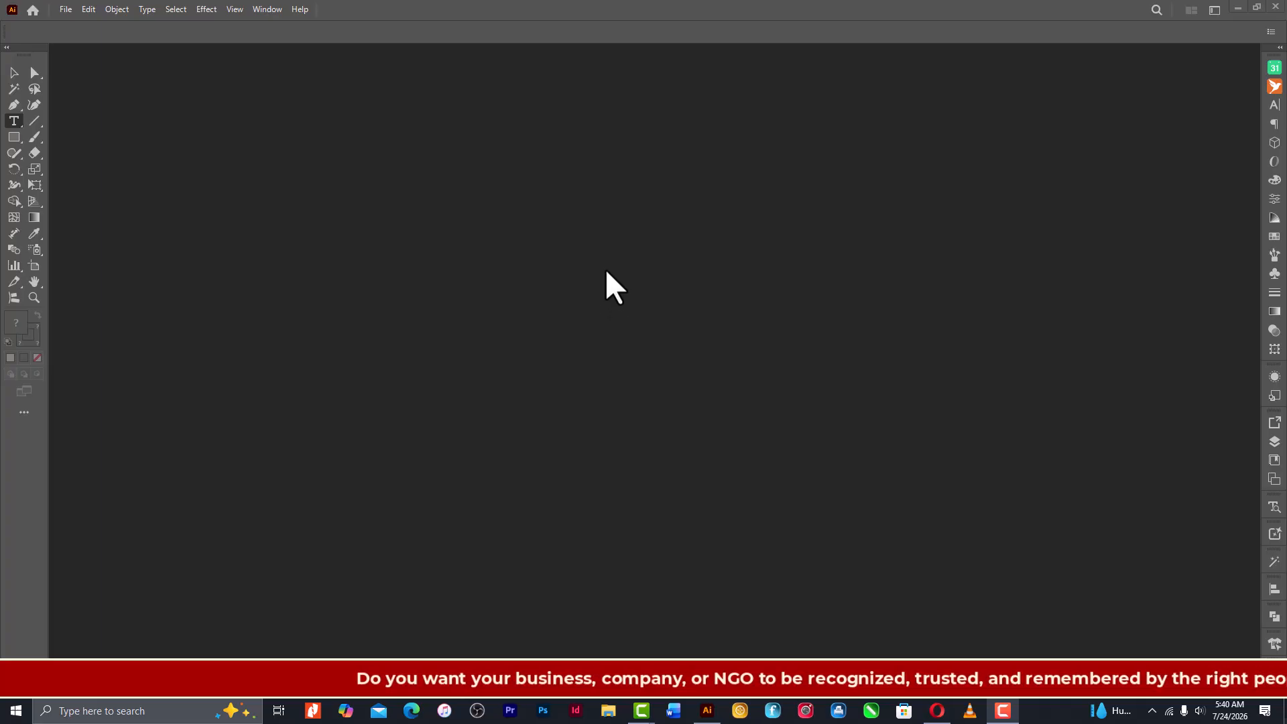
- Create a new Square (210×210 mm) document for the 2026 calendar with the CalenClick Pro extension, leaving no stray placeholder text beside it
left_click(1275, 68)
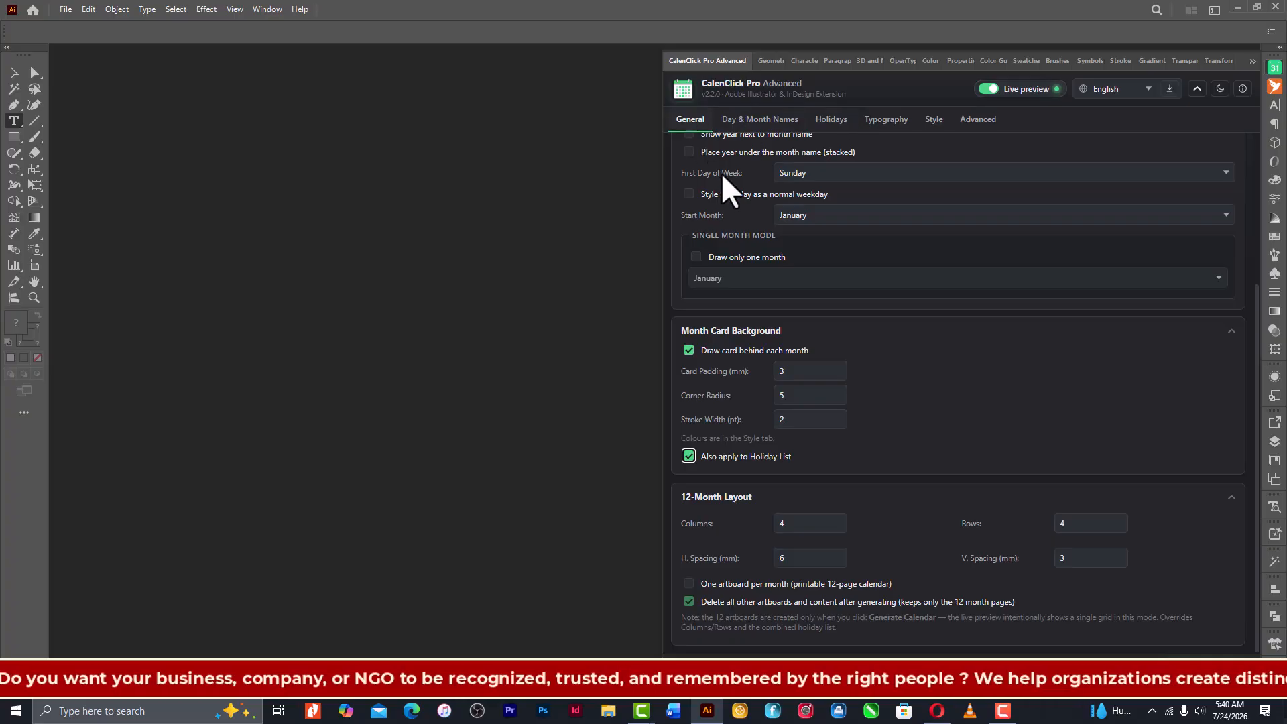
scroll(902, 309, "up", 3)
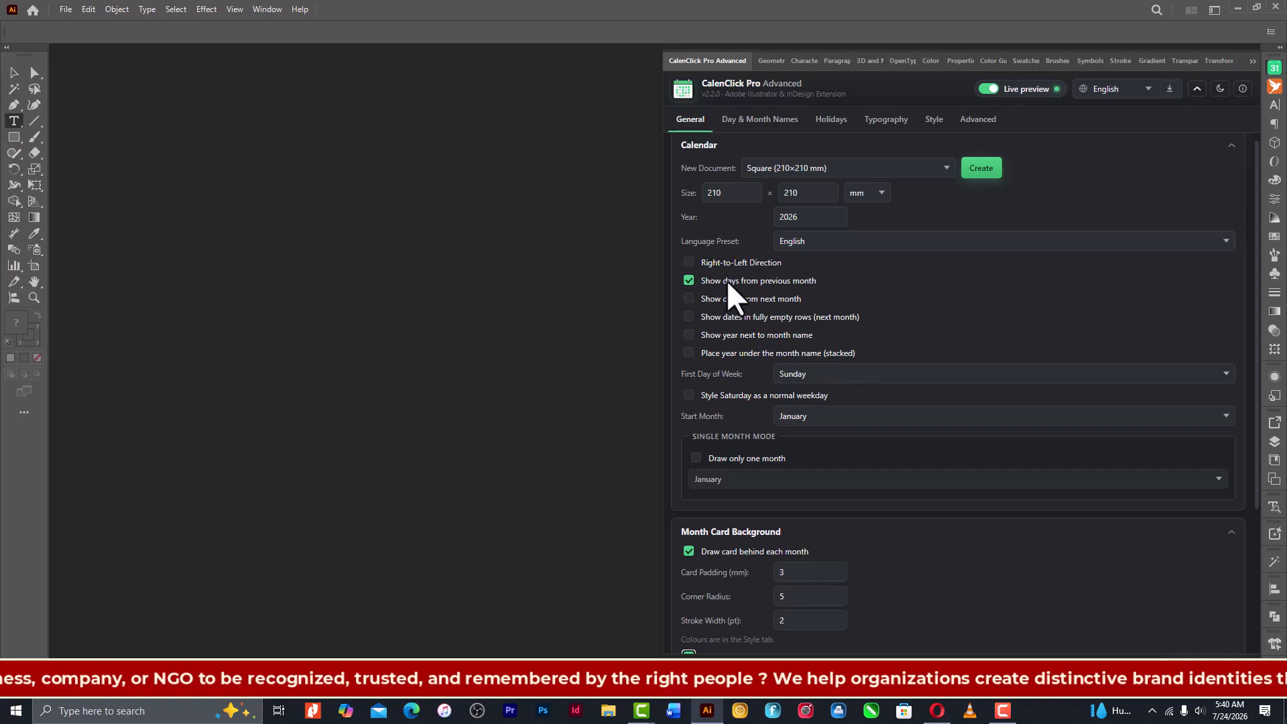
left_click(946, 167)
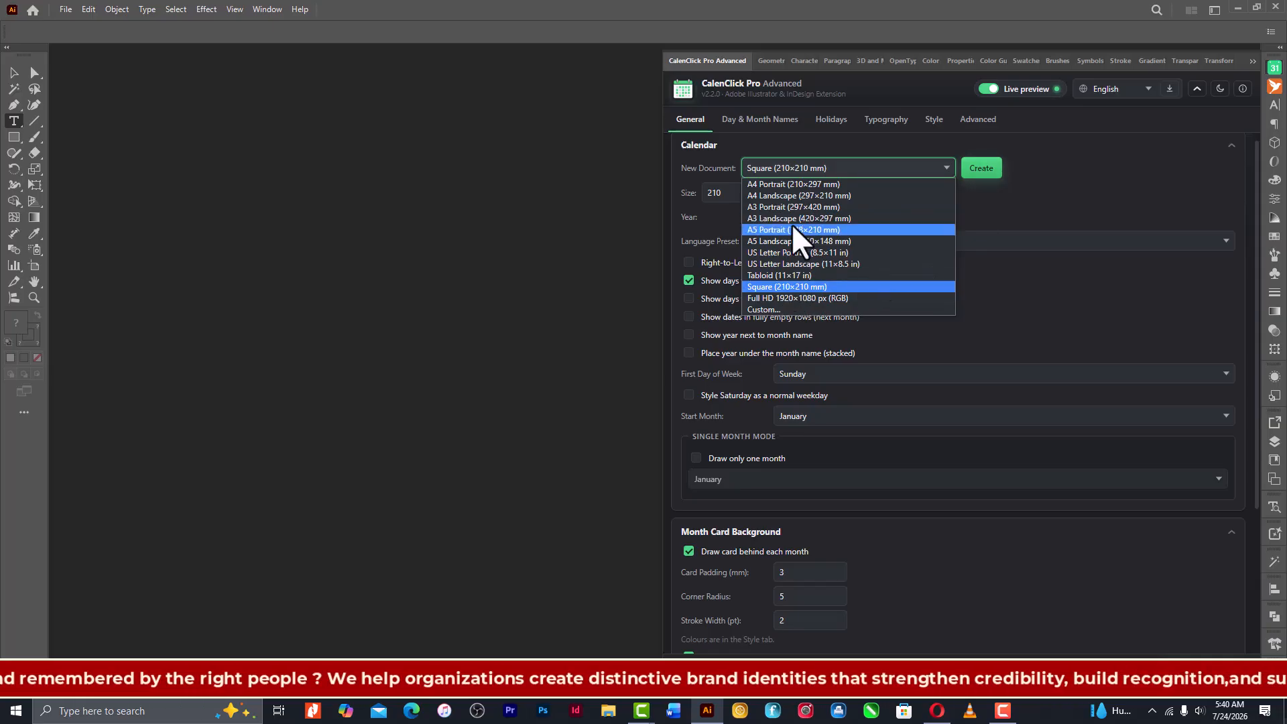
left_click(988, 168)
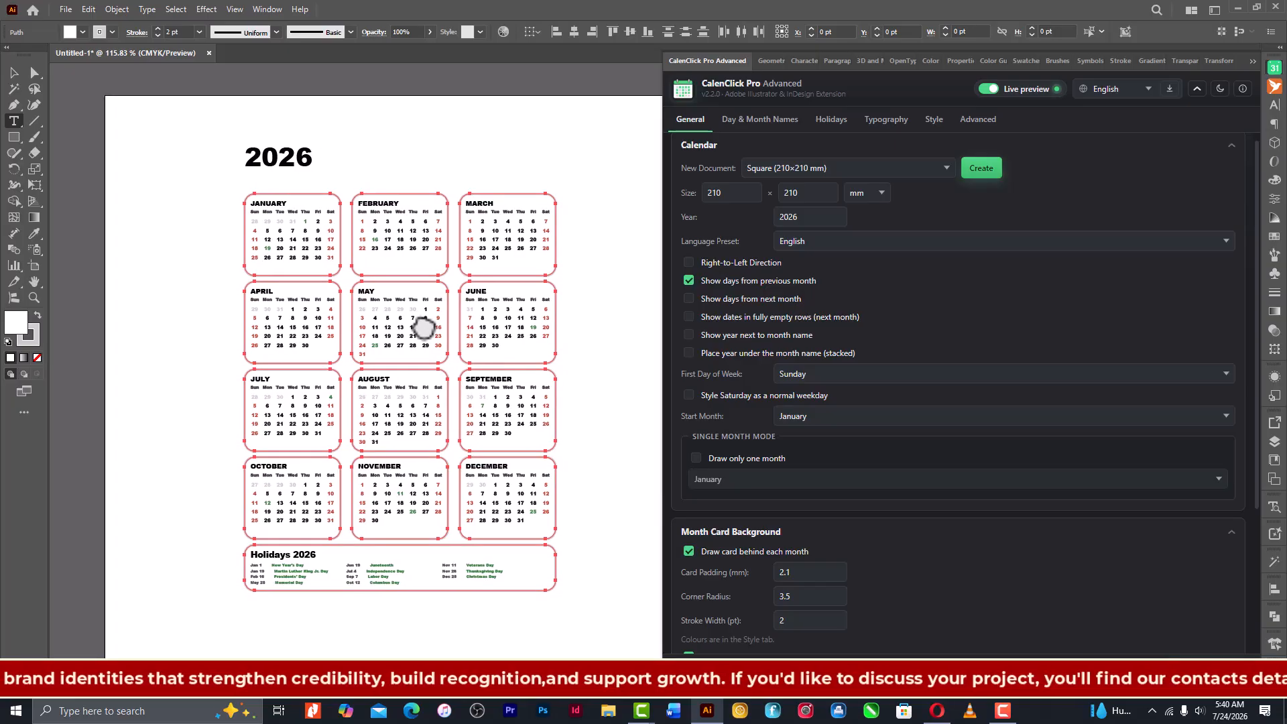
left_click(590, 306)
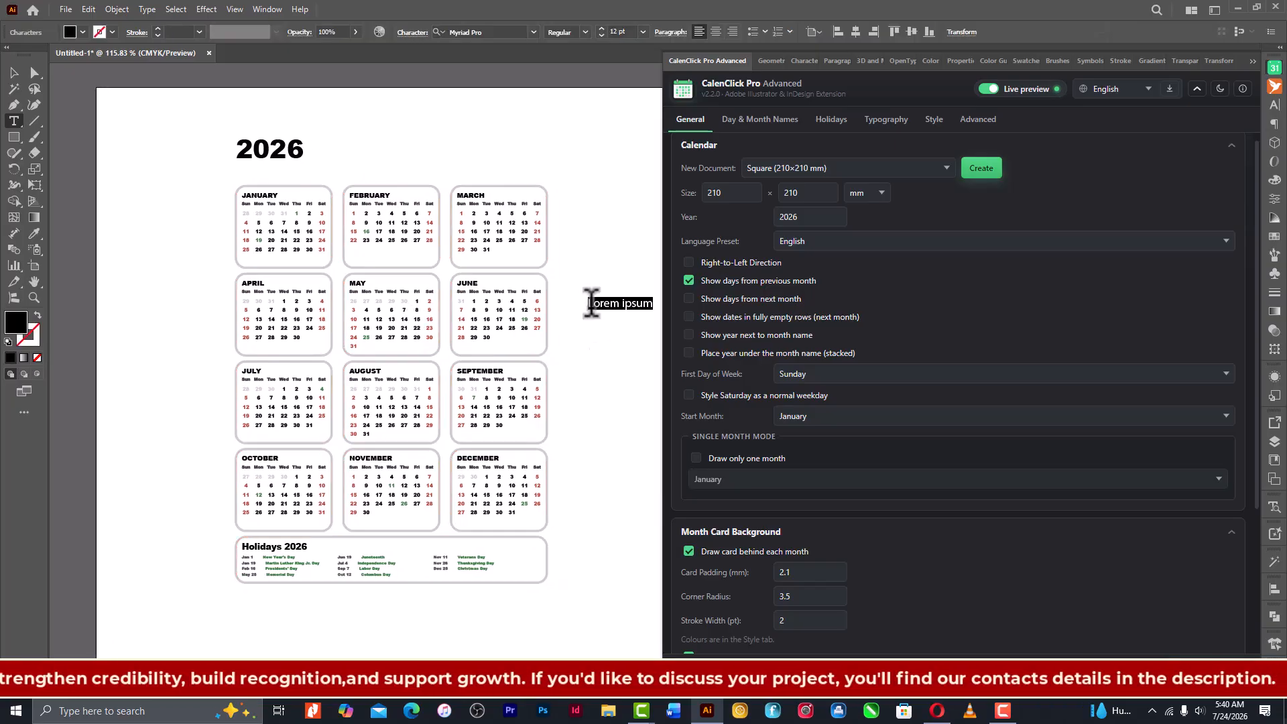
key("ctrl+z")
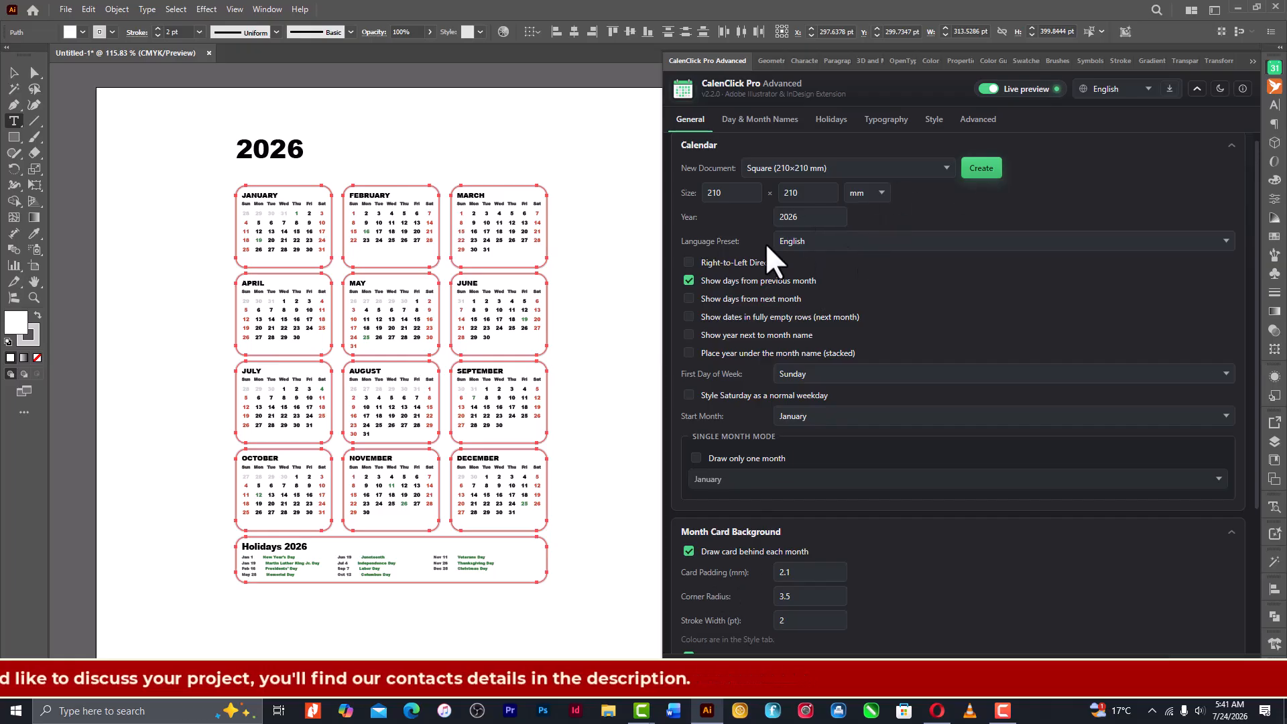
left_click(1227, 243)
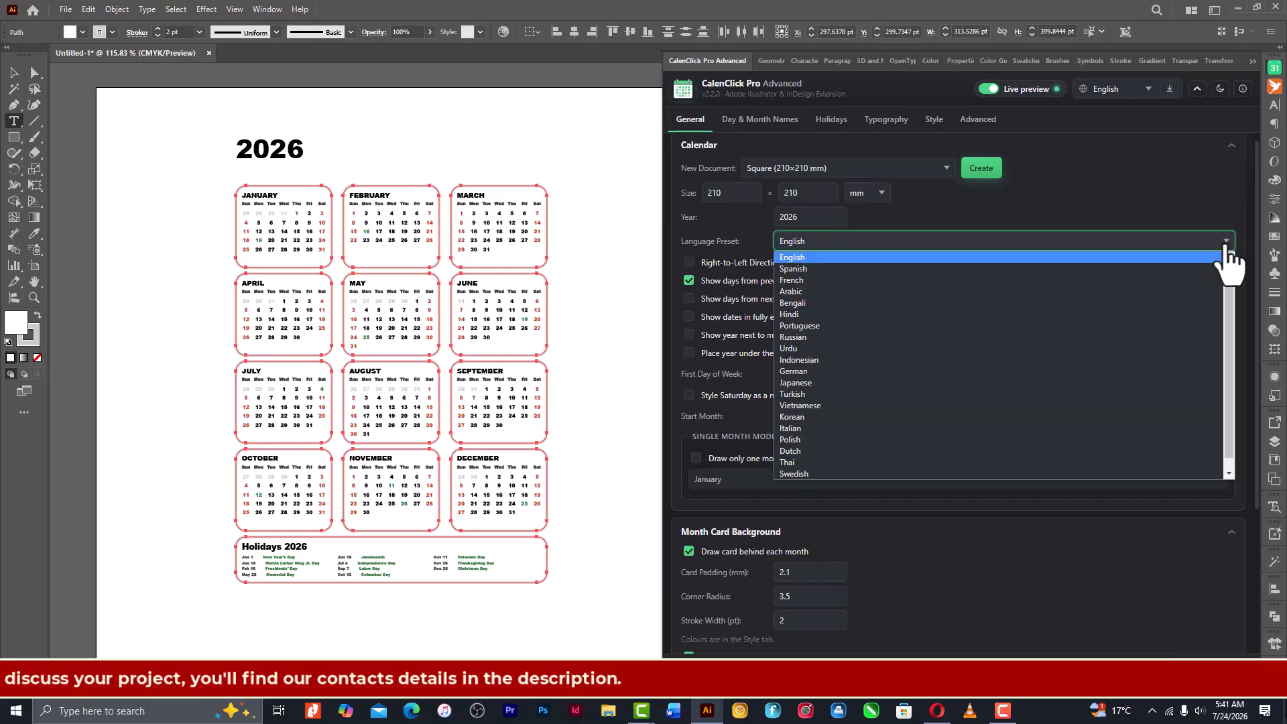
left_click(1226, 243)
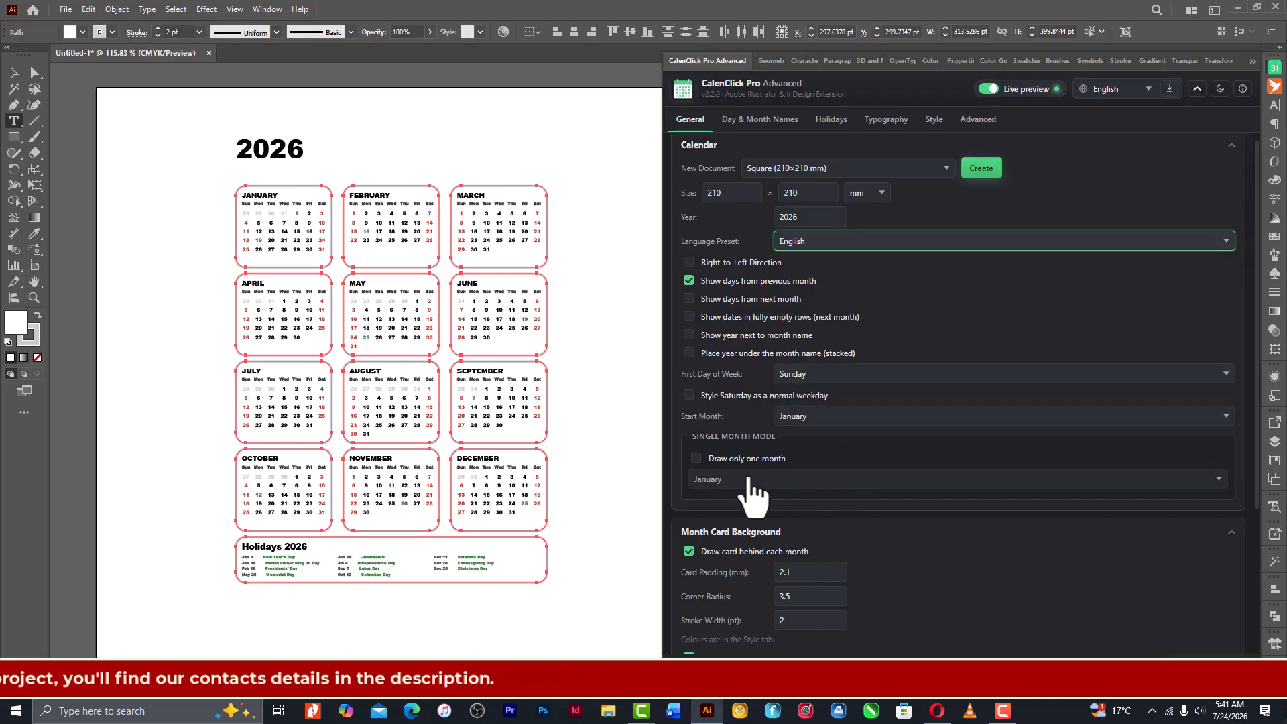
- Set the card padding of the month card background to 3 mm, trying 5 mm before returning to 3 mm
scroll(814, 573, "down", 3)
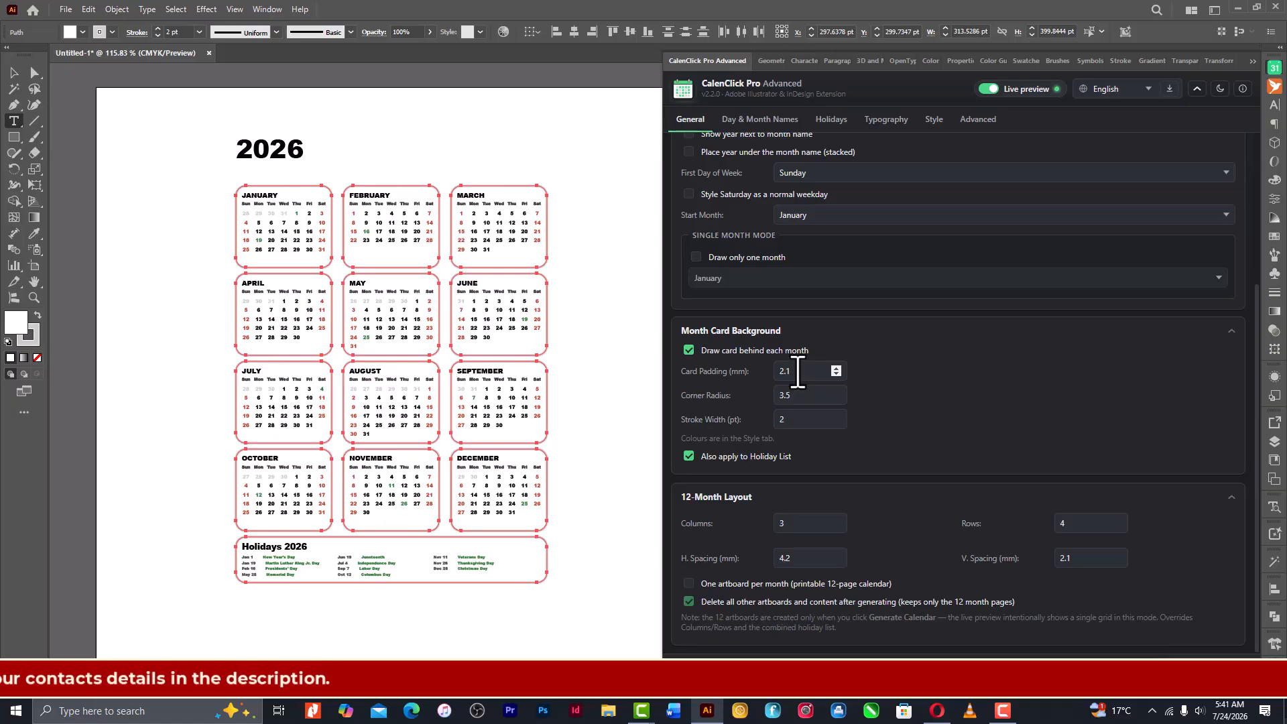
left_click(798, 370)
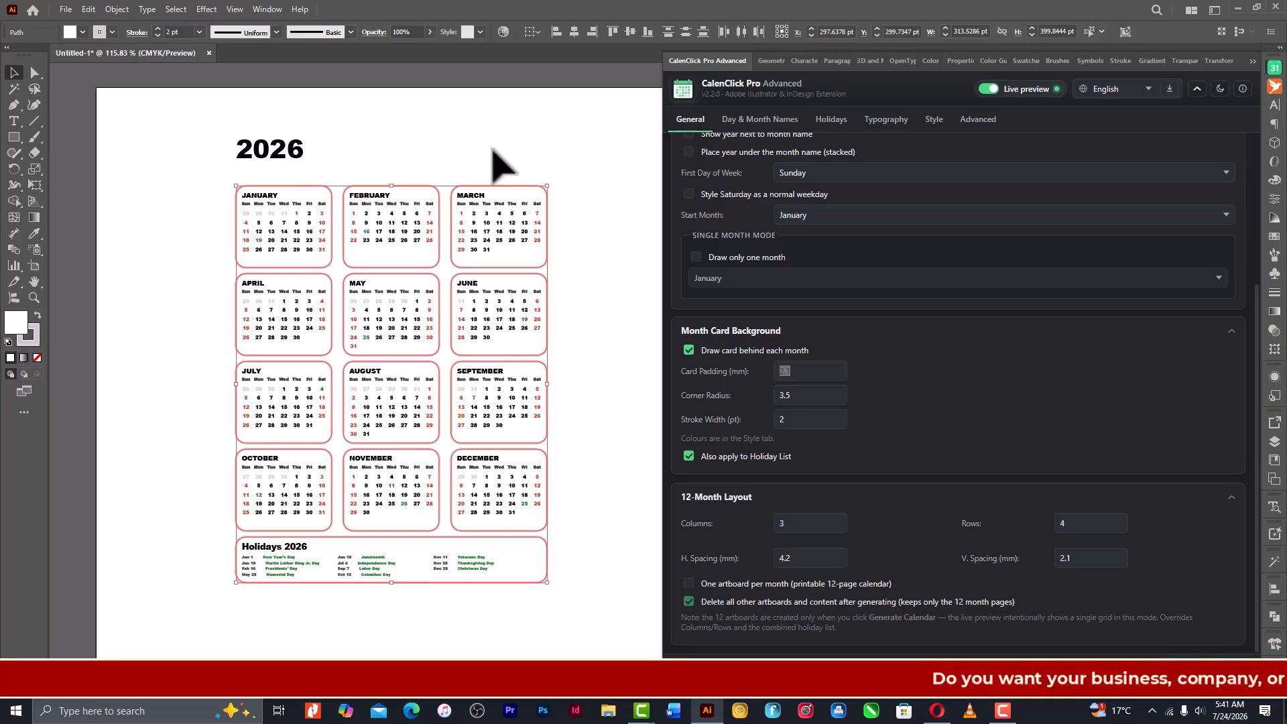
left_click(493, 149)
key("ctrl+equal")
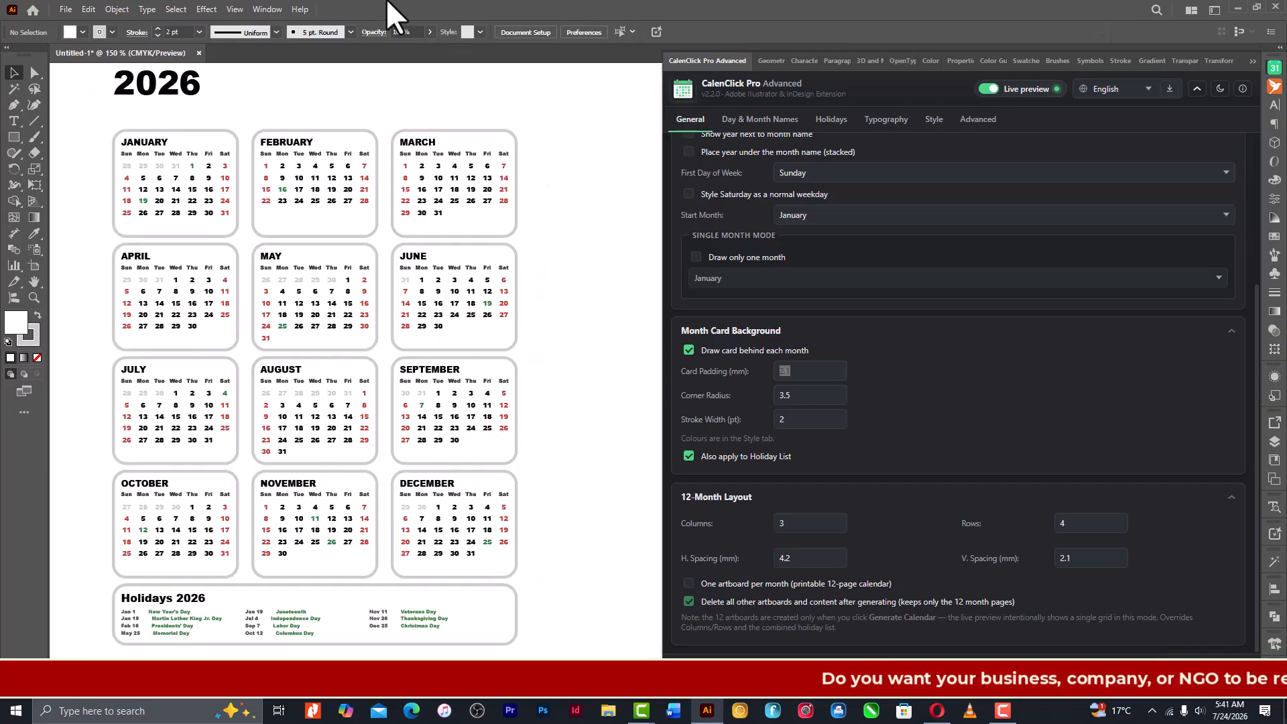
key("ctrl+equal")
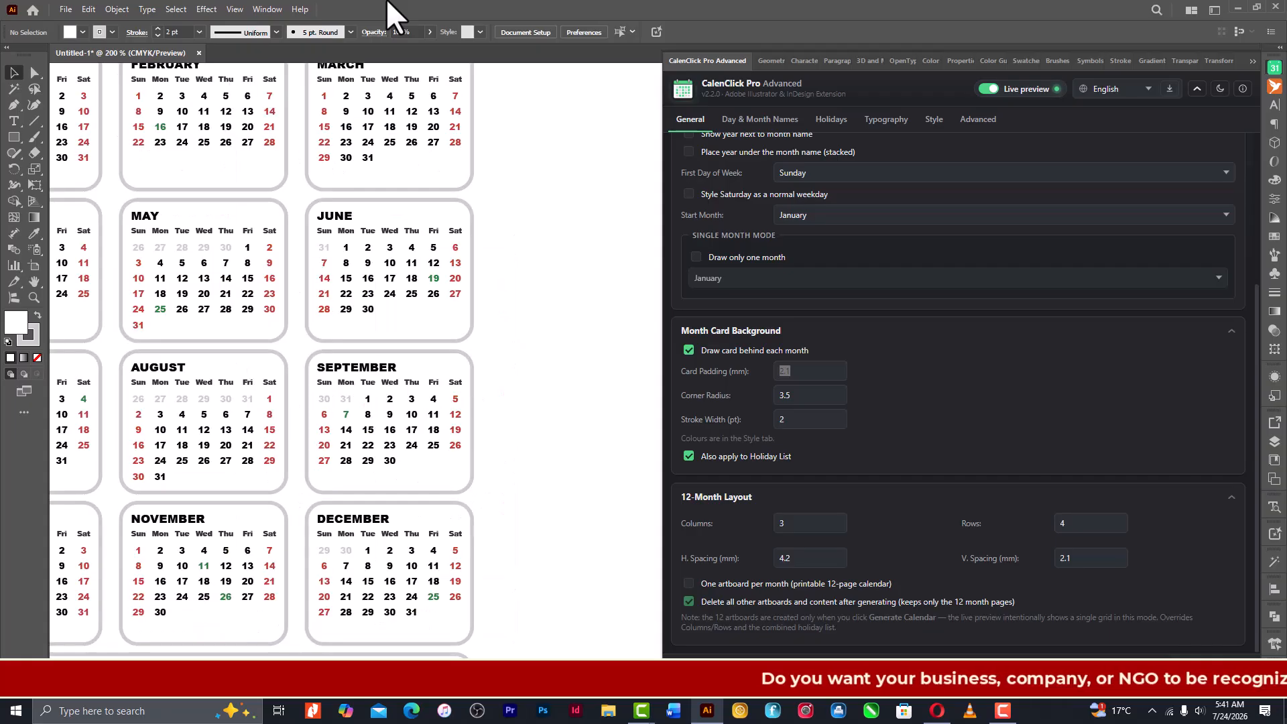
left_click_drag(416, 307, 652, 433)
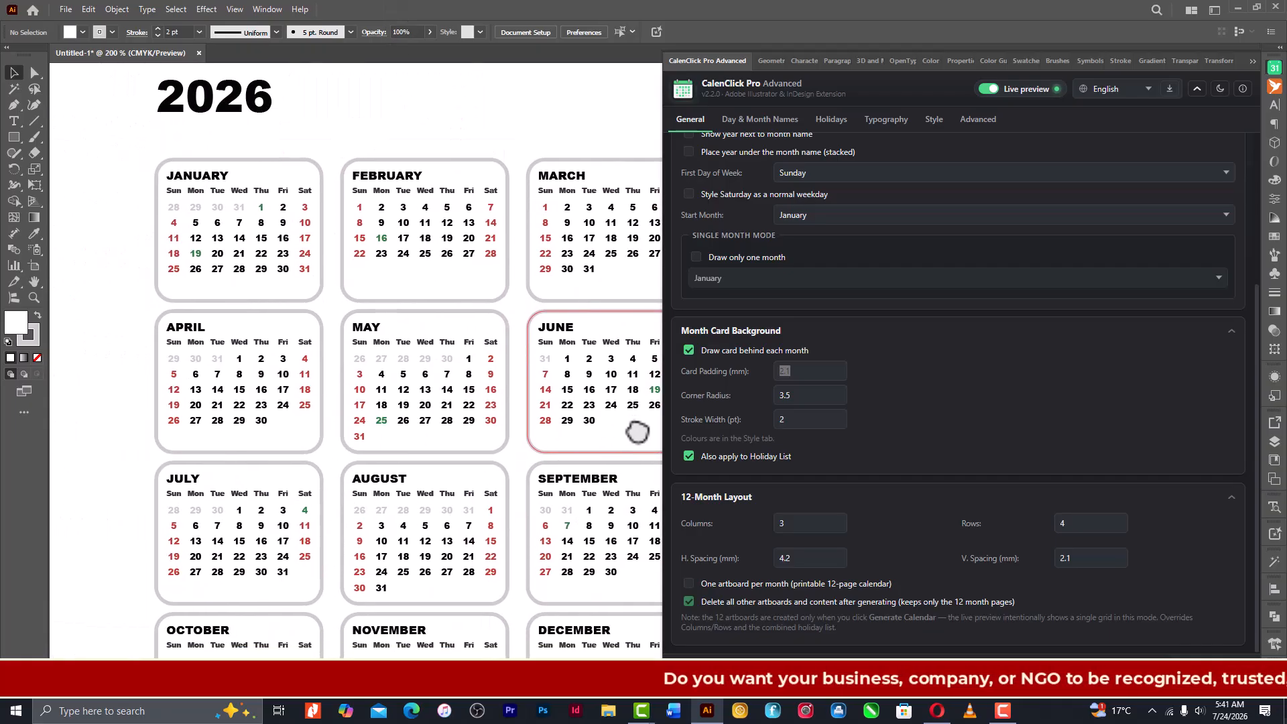
left_click(802, 373)
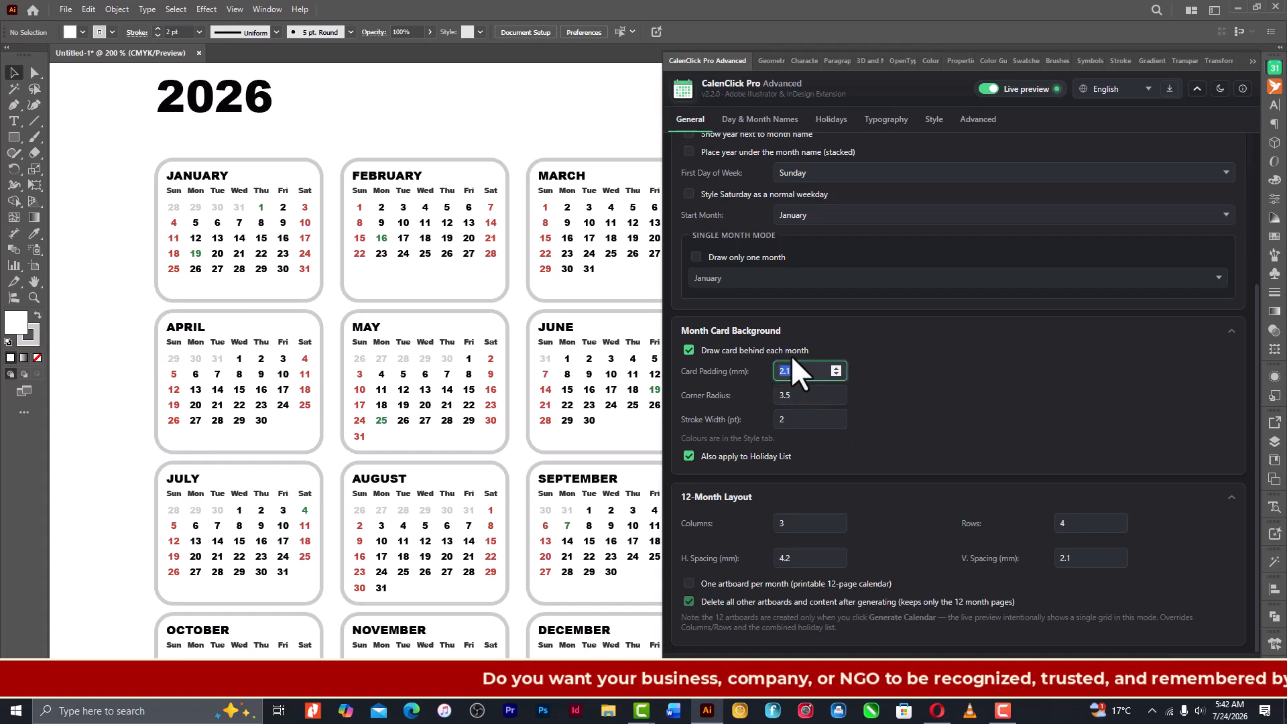
type("3")
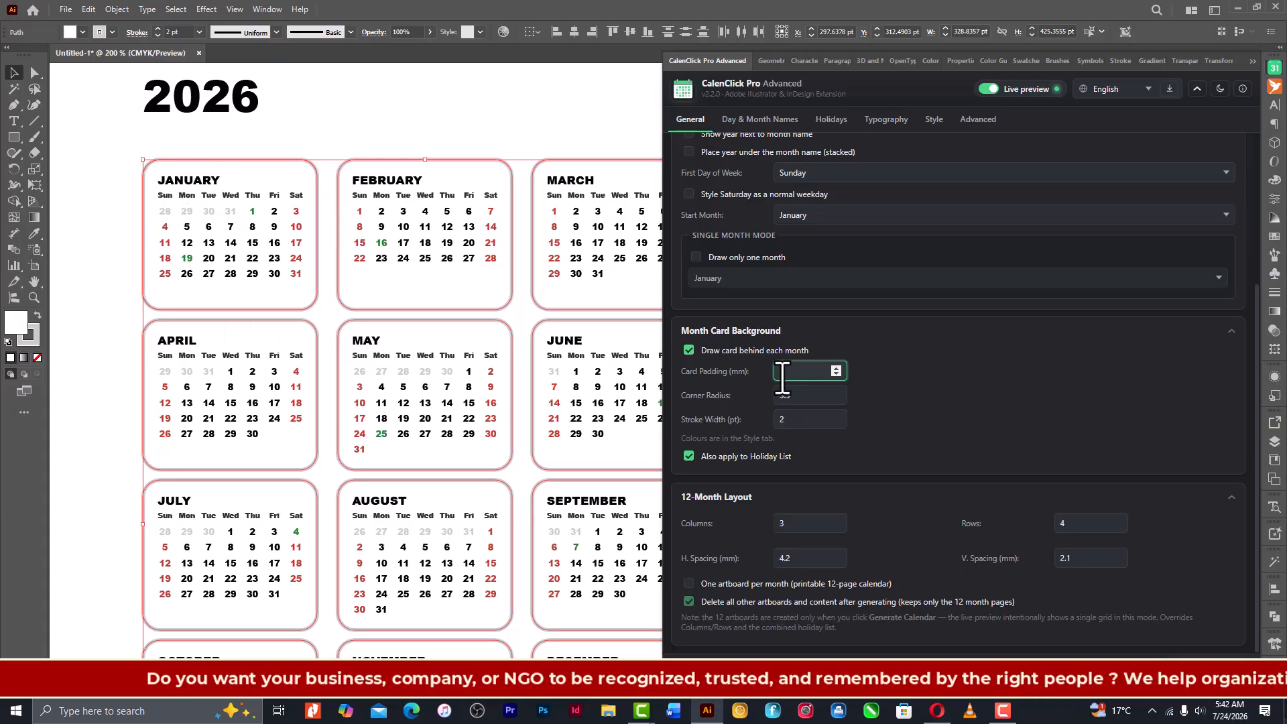
left_click_drag(791, 377, 769, 376)
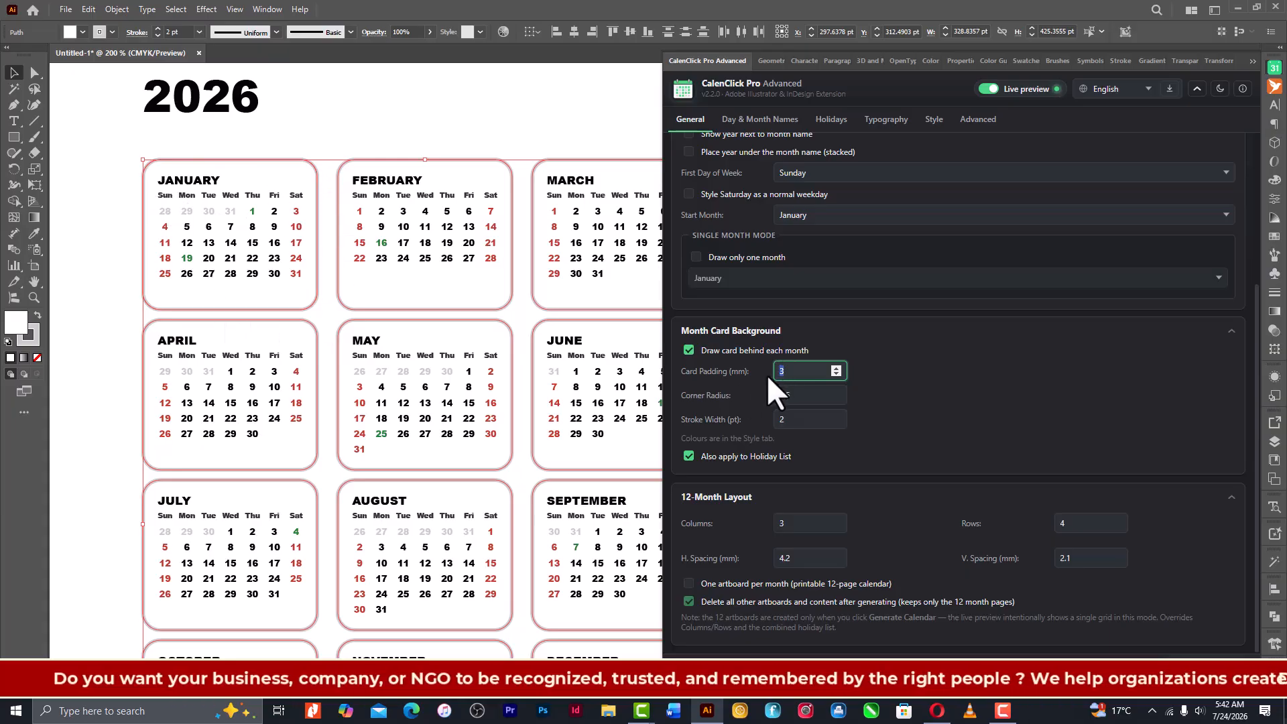
type("5")
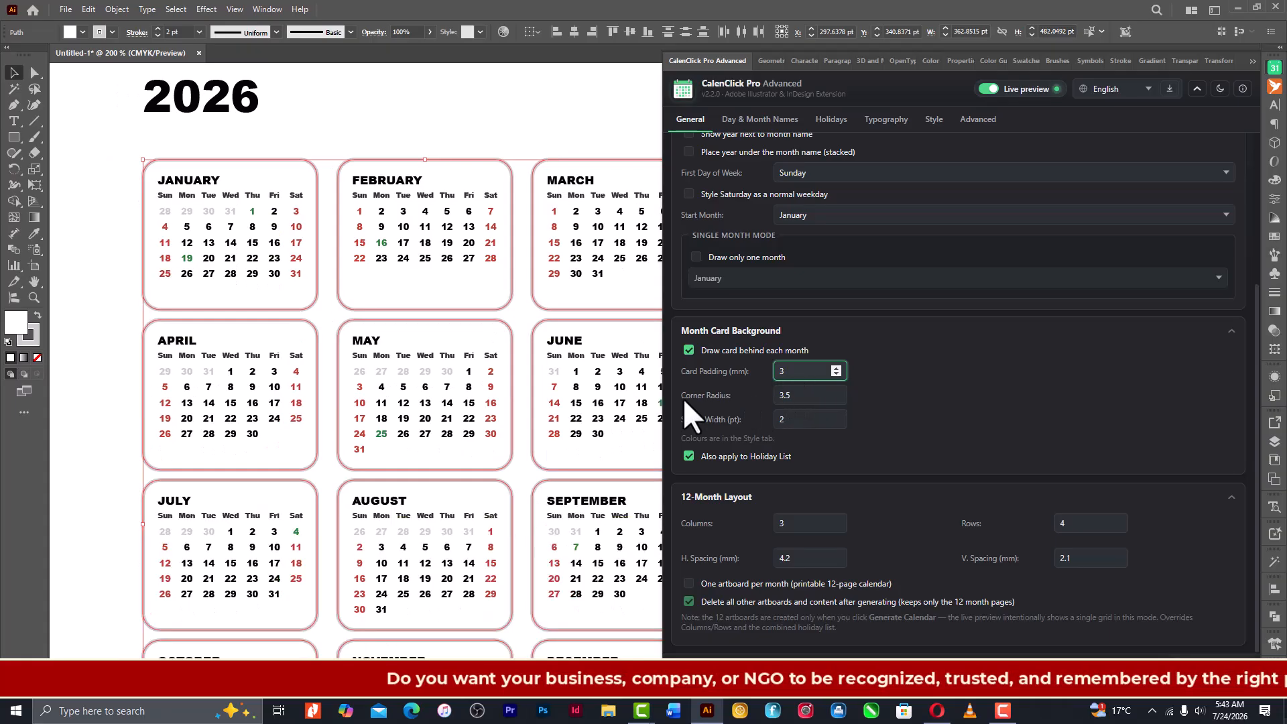
- Set the month cards' corner radius to 5 and the 12-month layout to 4 columns
left_click(781, 395)
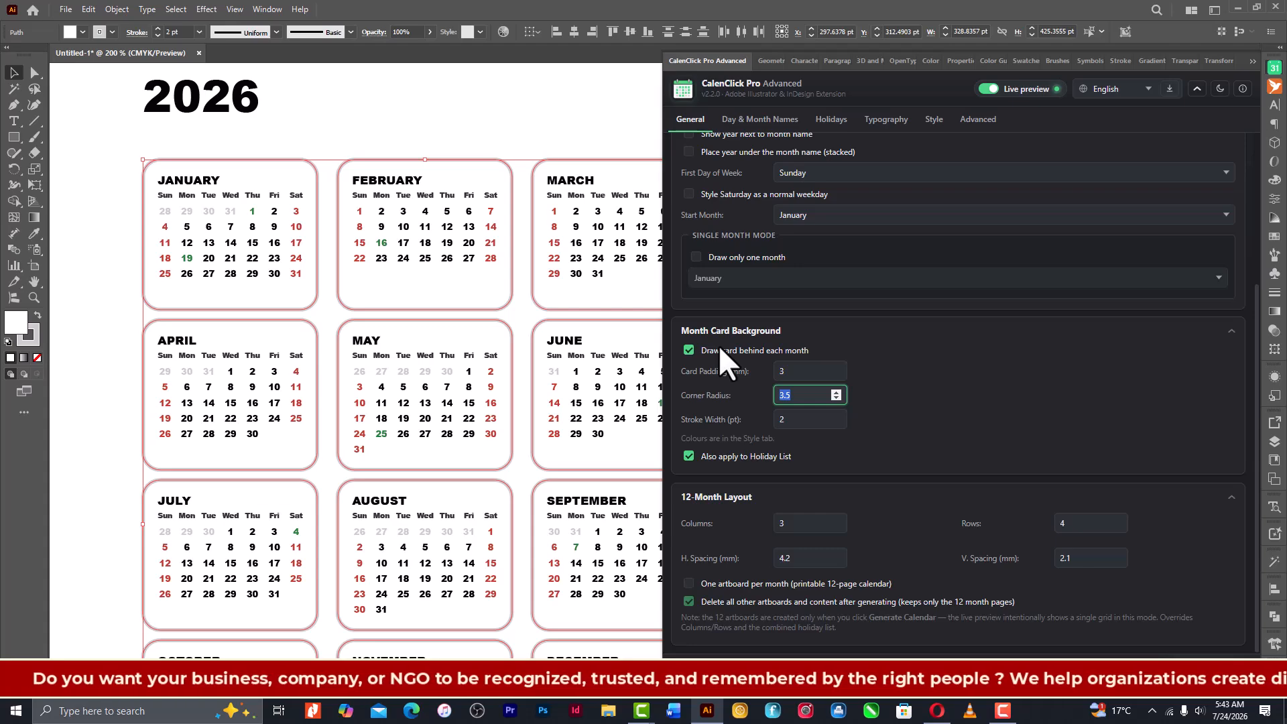
type("5")
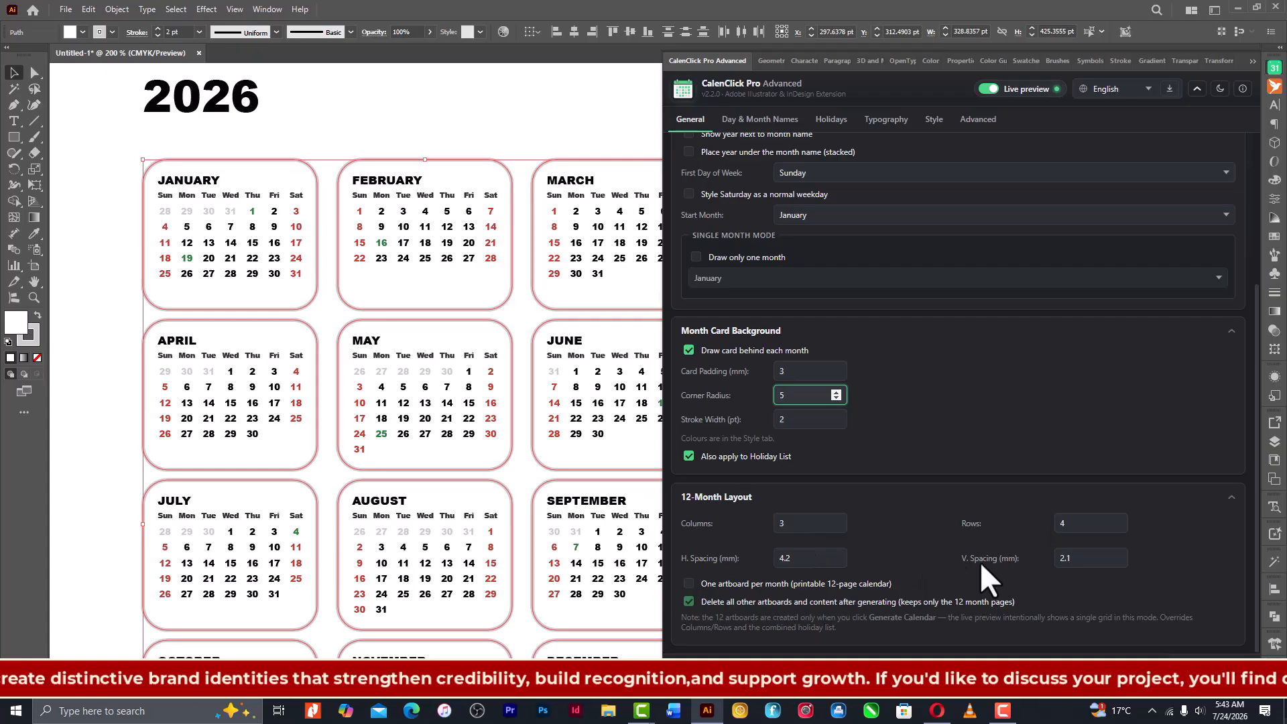
left_click(781, 523)
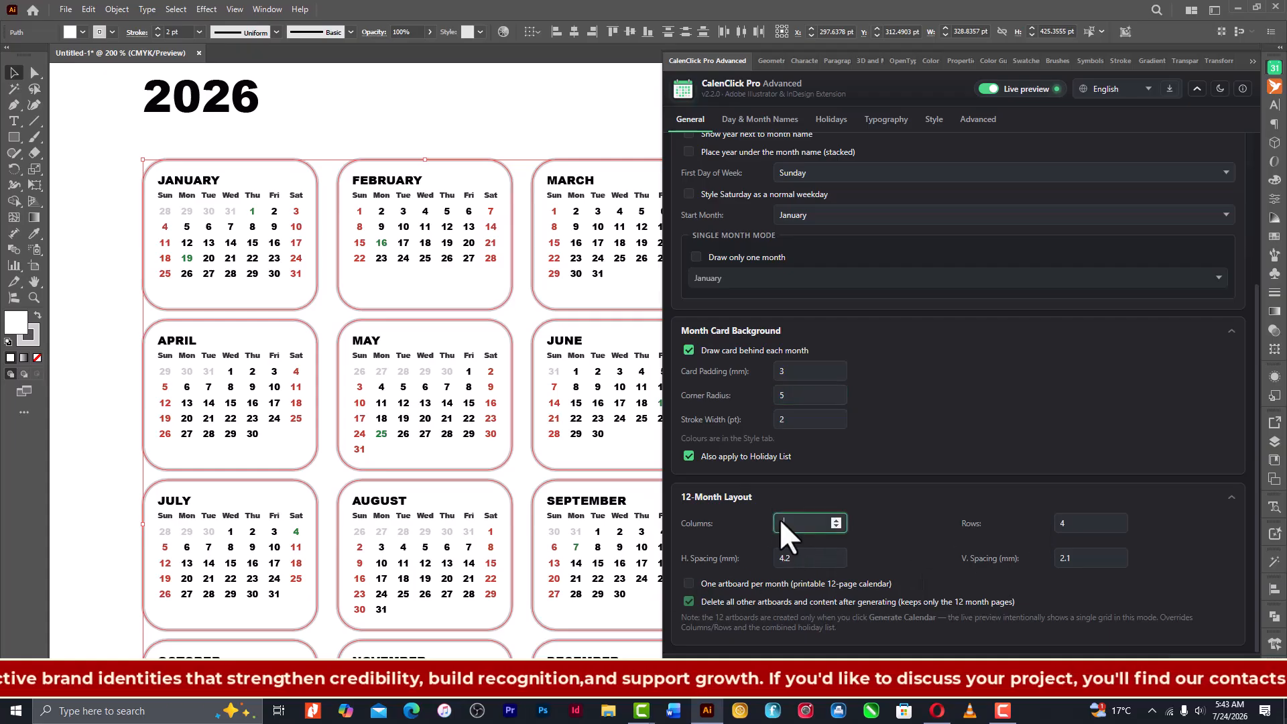
type("4")
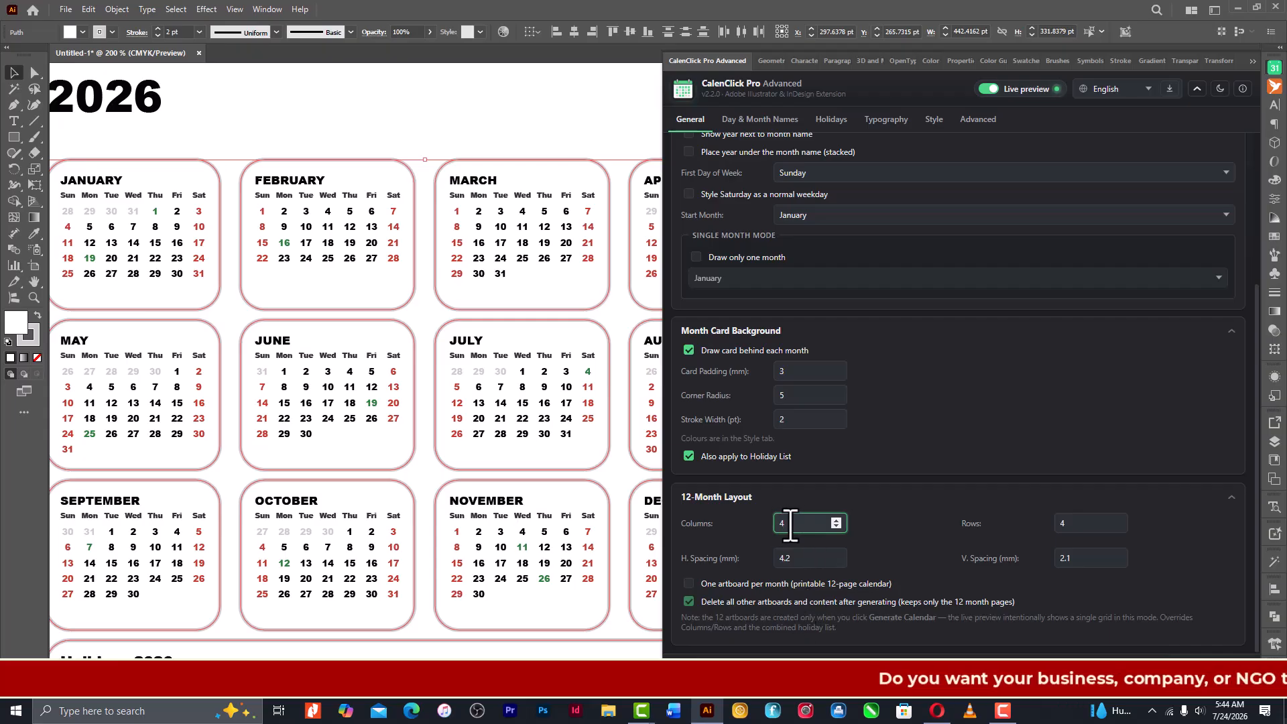
- Try a horizontal spacing of 1 mm between the months in the 12-month layout
left_click(788, 557)
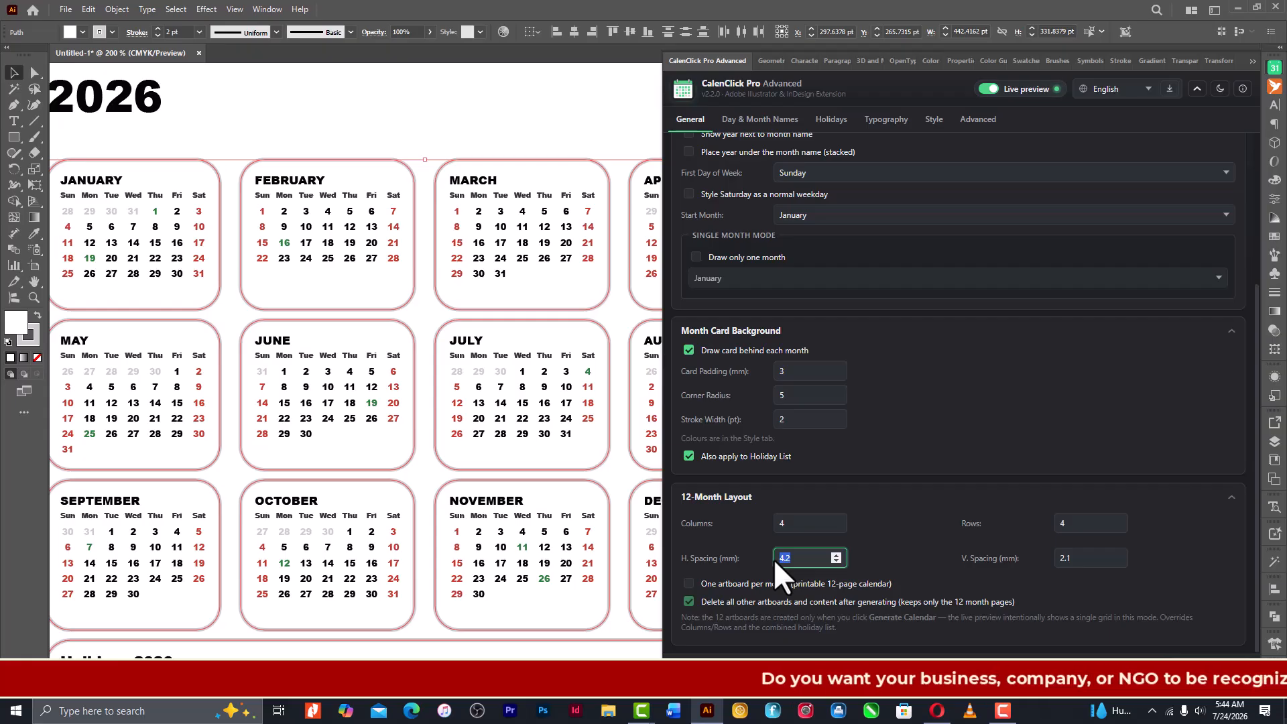
type("1")
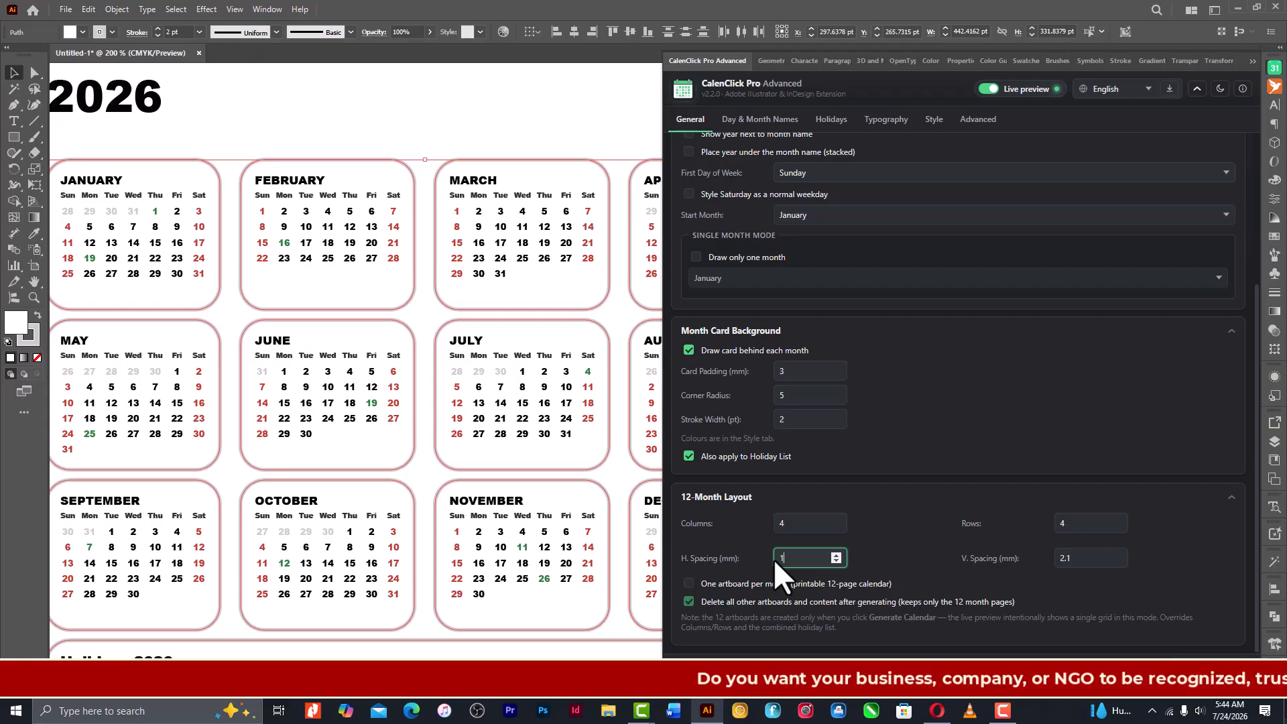
key("BackSpace")
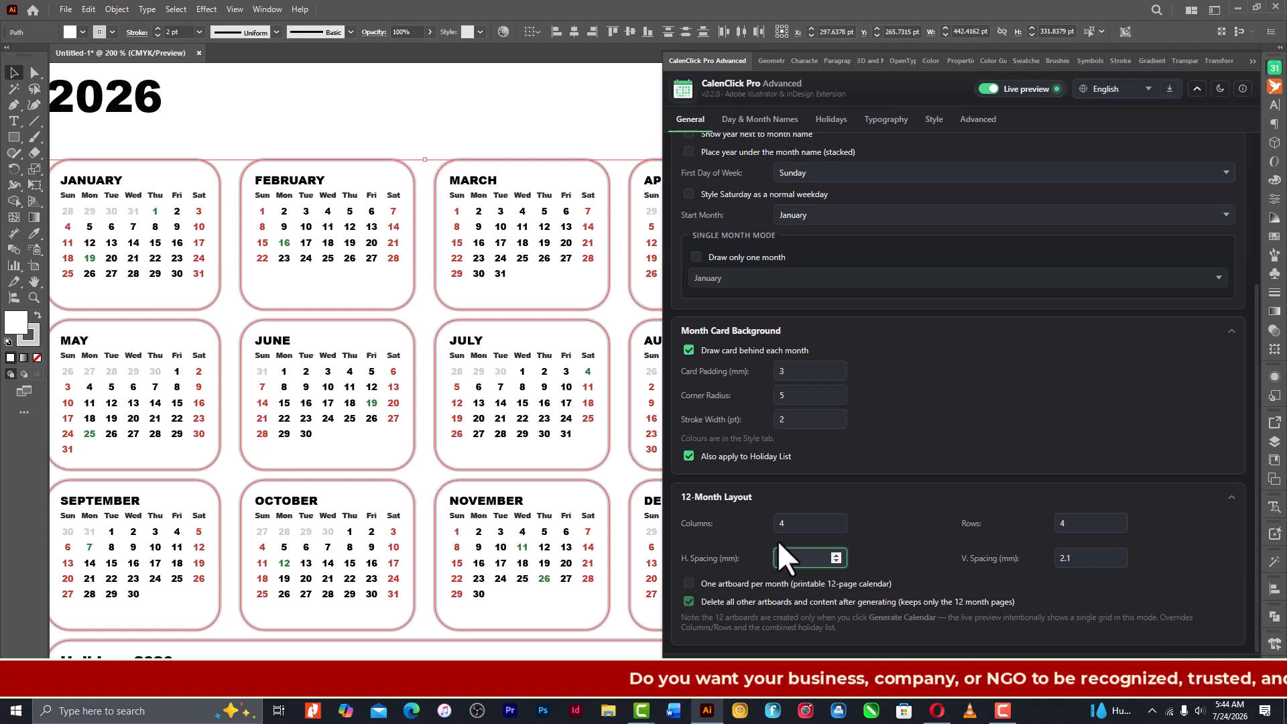
type("1")
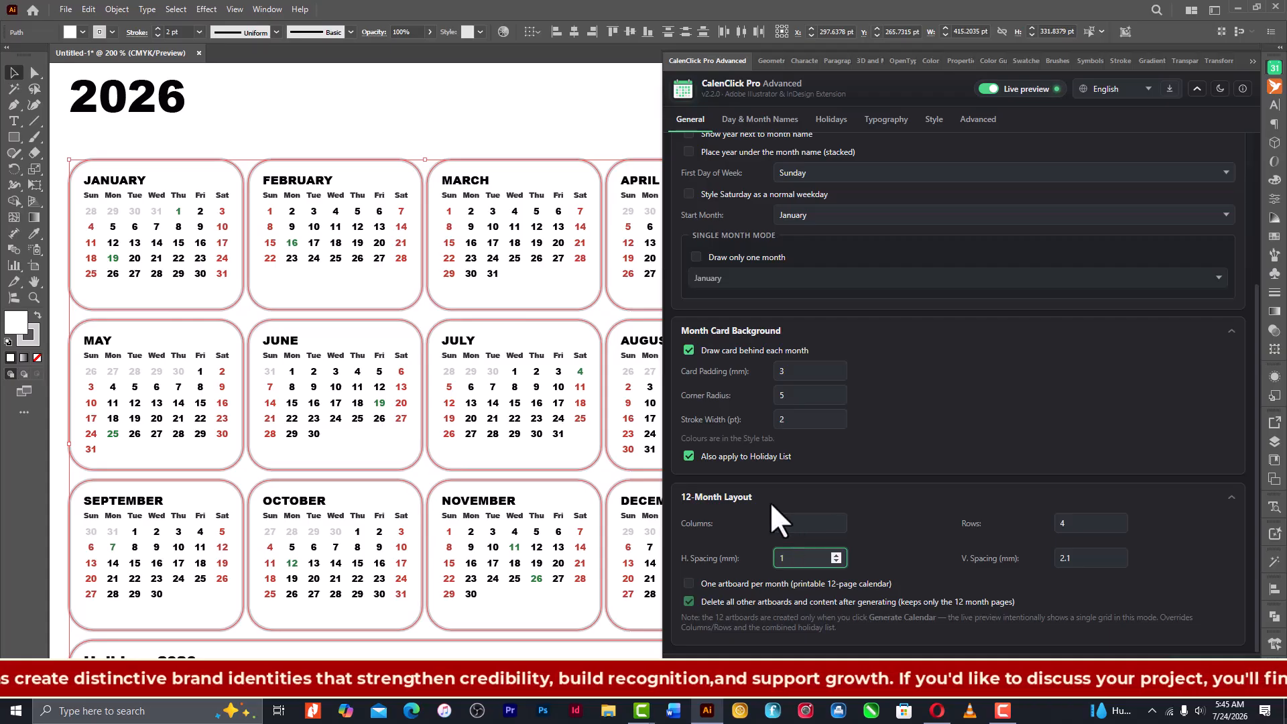
- Set the 12-month layout's horizontal spacing to 5 mm and its vertical spacing to 6 mm
left_click_drag(794, 559, 767, 557)
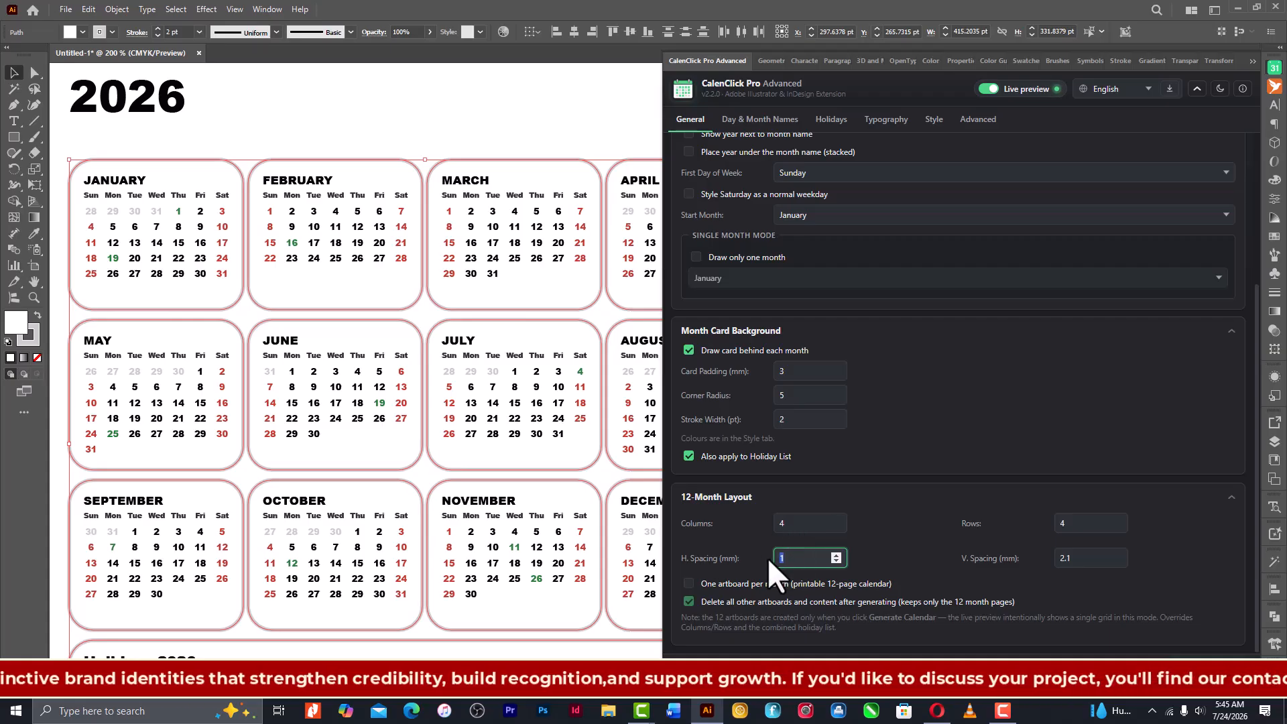
type("8")
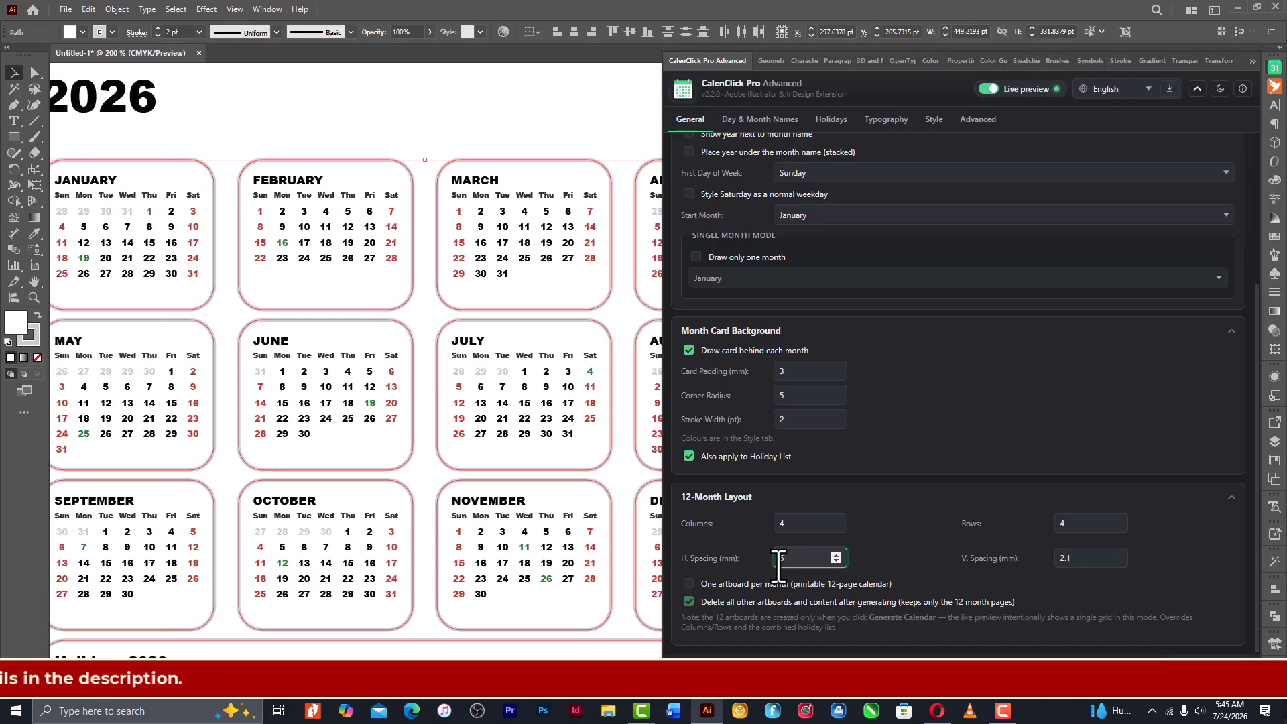
left_click(1069, 559)
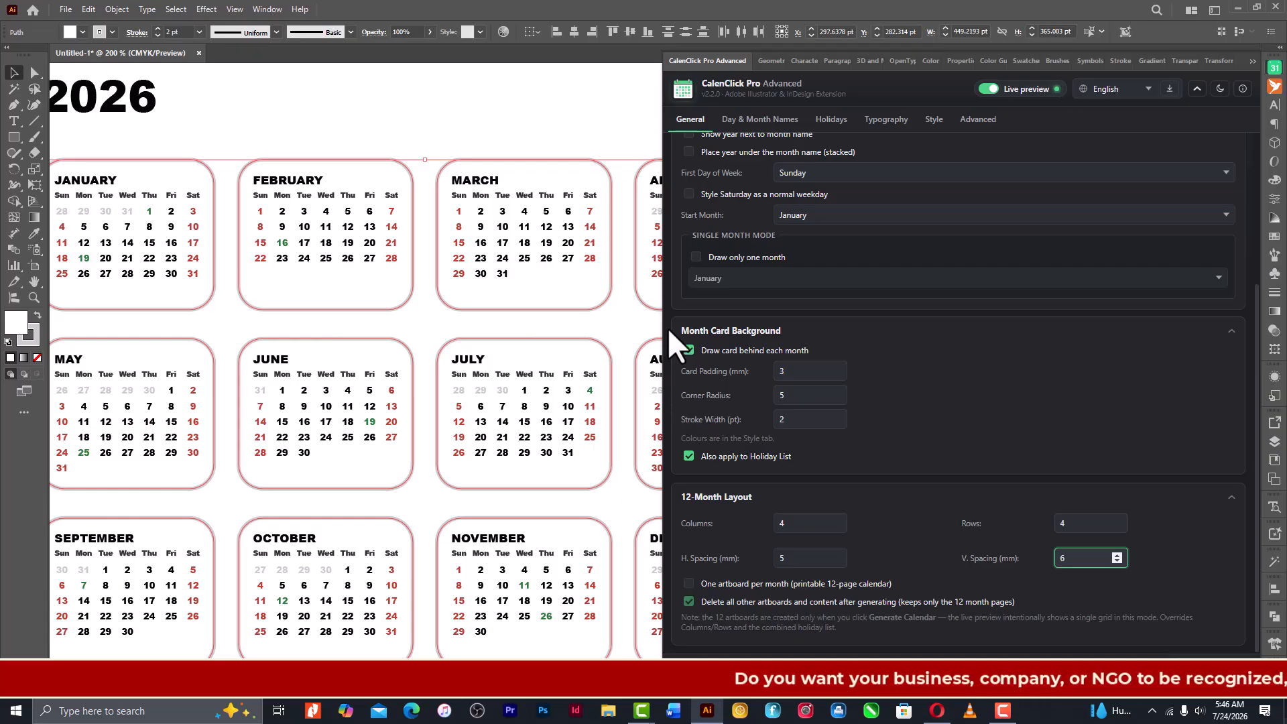
left_click_drag(662, 320, 649, 322)
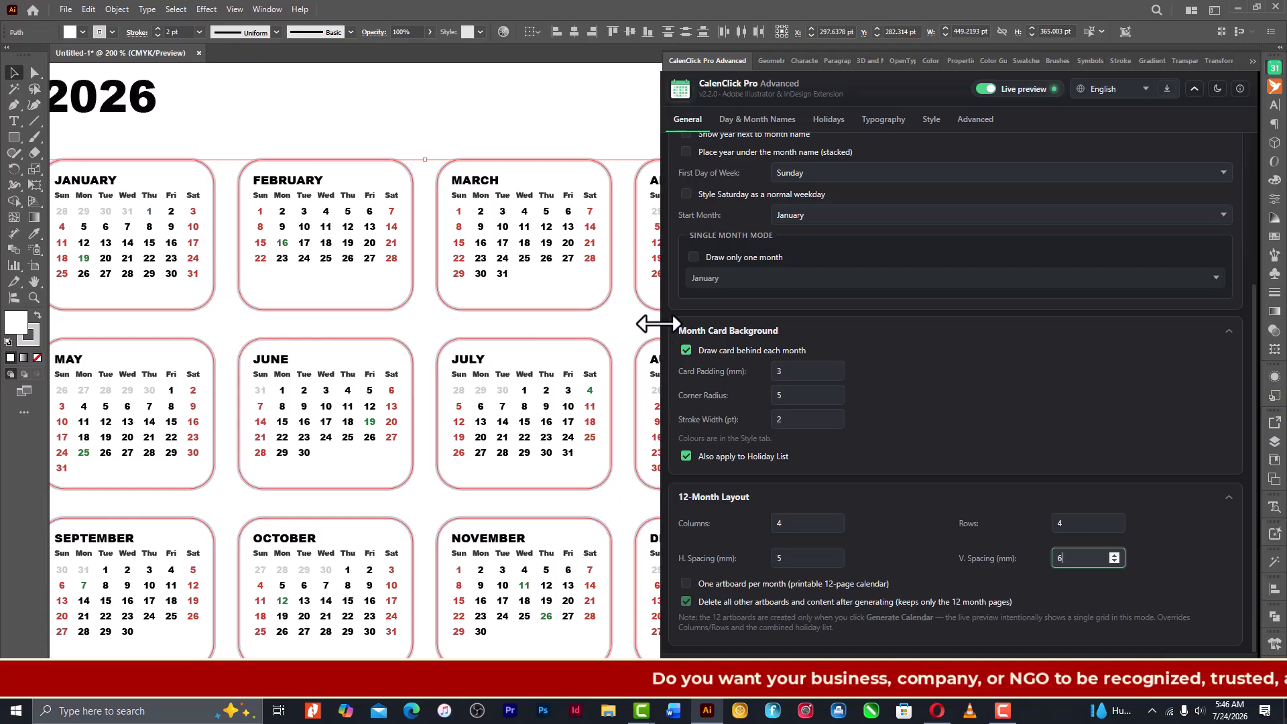
- Collapse the calendar extension's settings and deselect the artwork to examine the whole 2026 layout, including the holiday list
left_click(1252, 59)
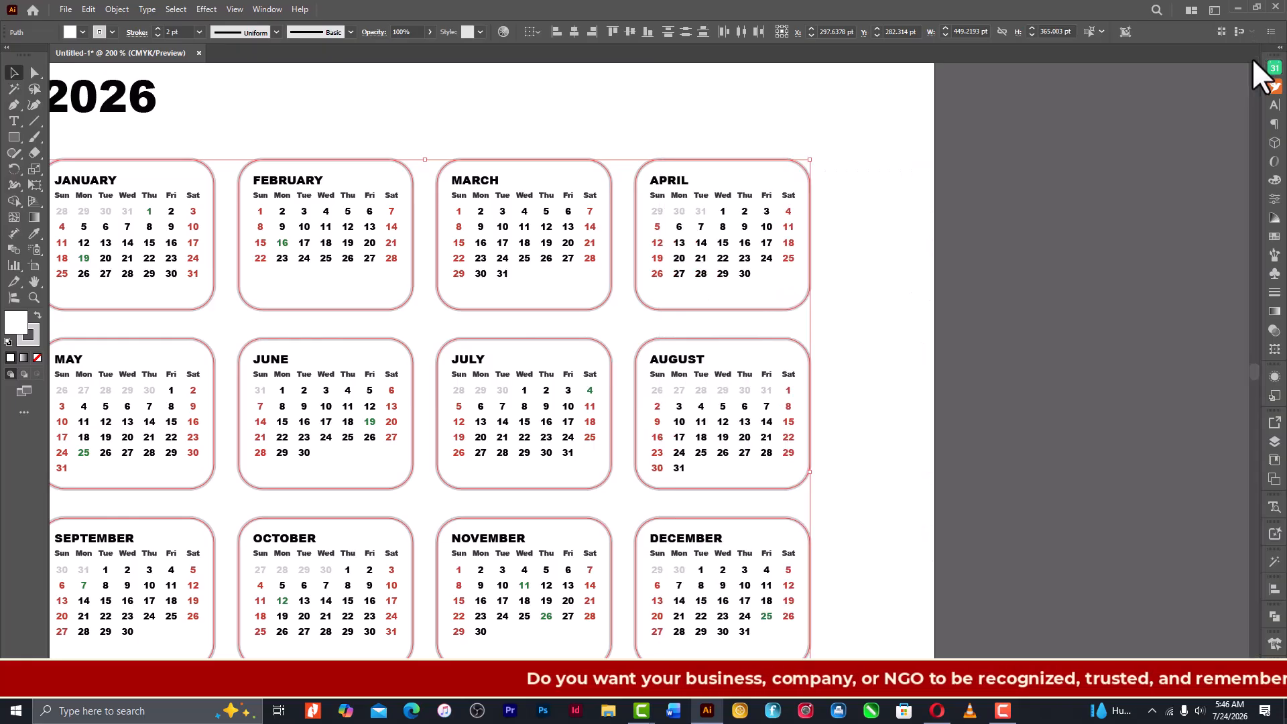
key("ctrl+minus")
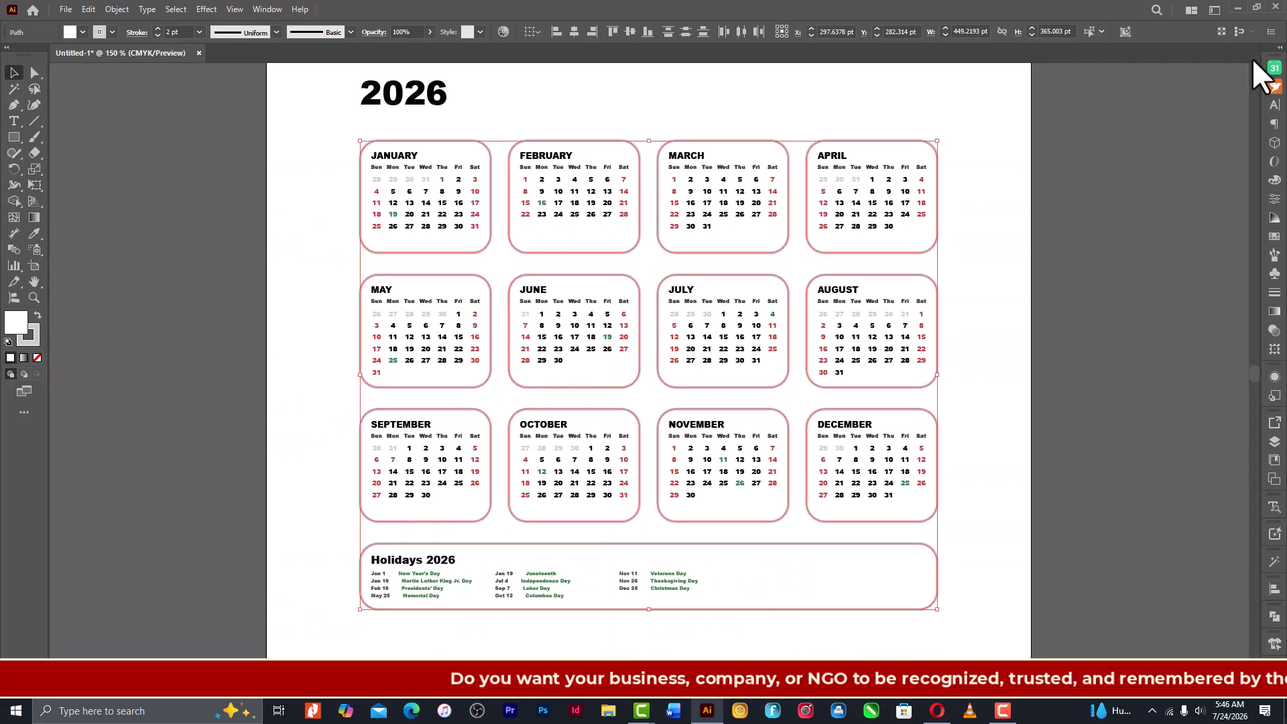
scroll(822, 395, "up", 1)
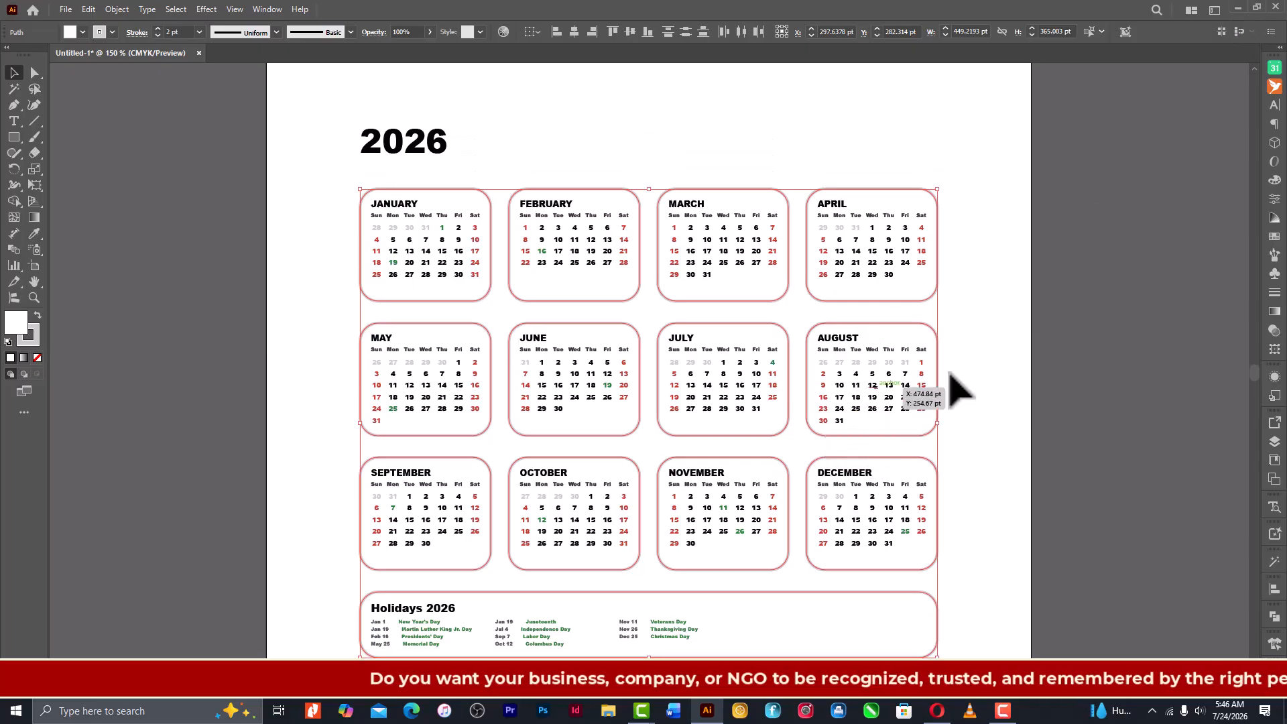
left_click(966, 368)
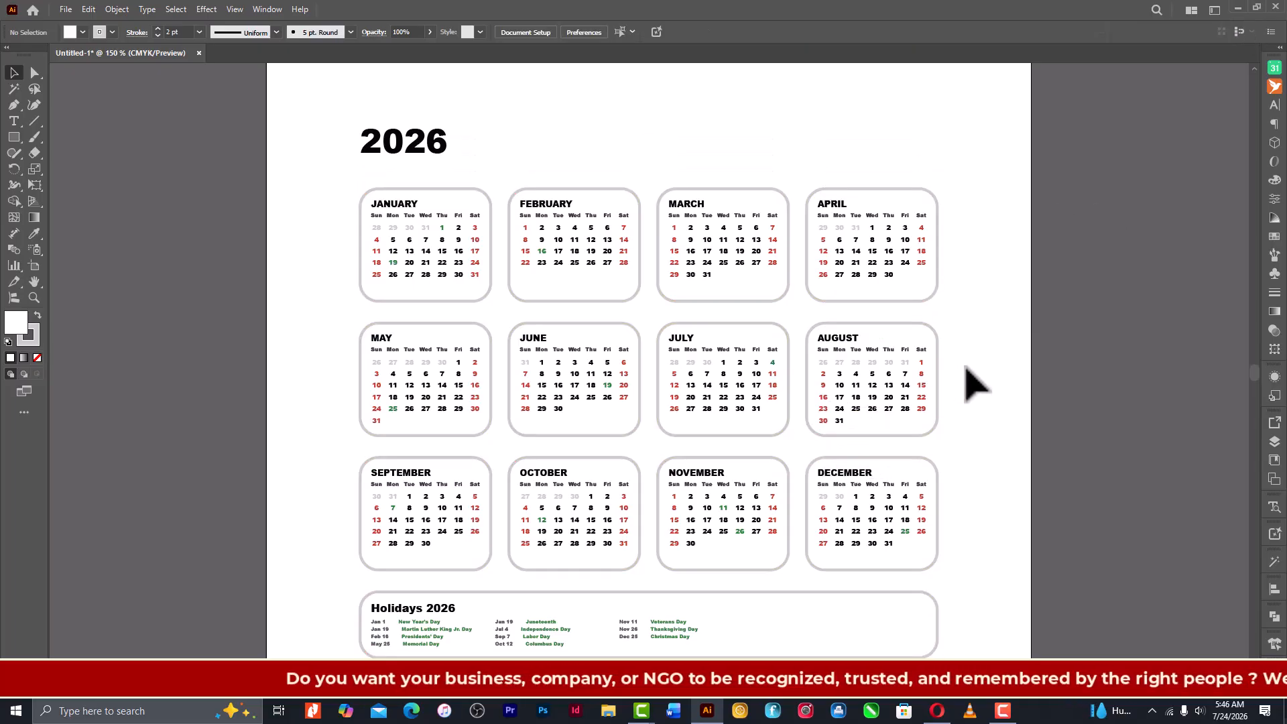
scroll(967, 368, "down", 1)
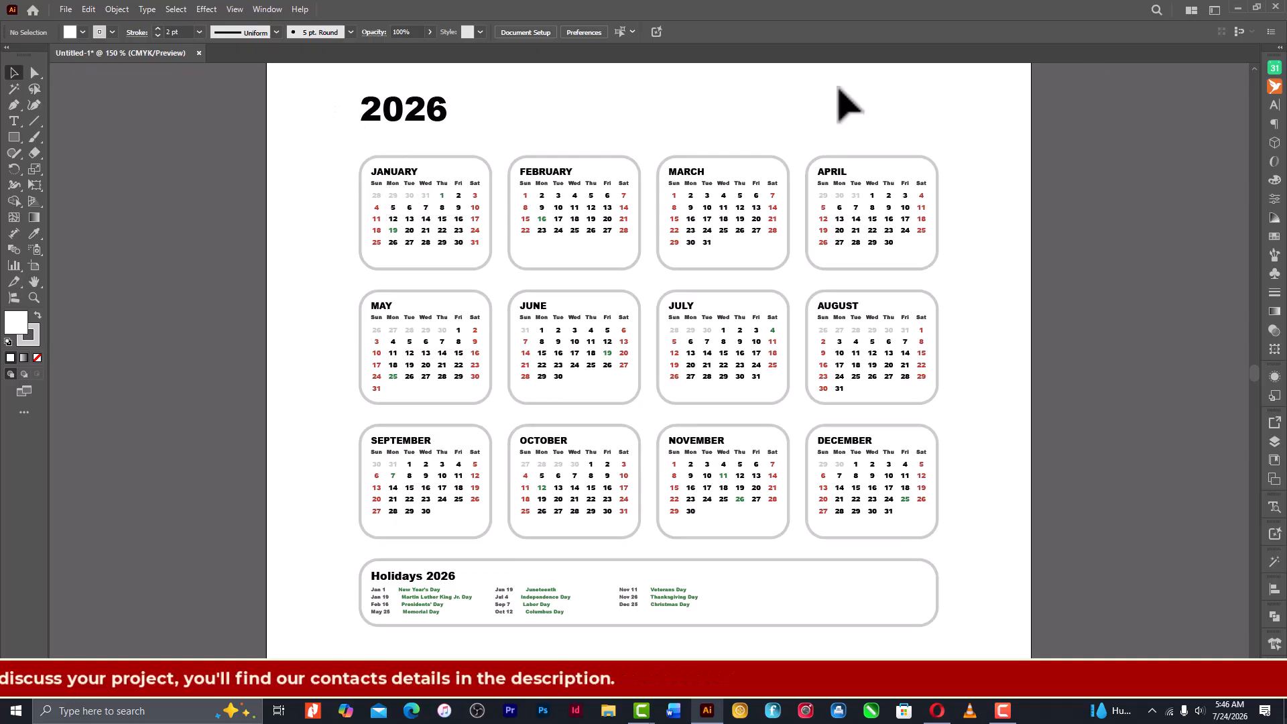
- Try the one-artboard-per-month option in the 12-month layout, turn it back off, and view the single-page calendar unobstructed
left_click(1274, 68)
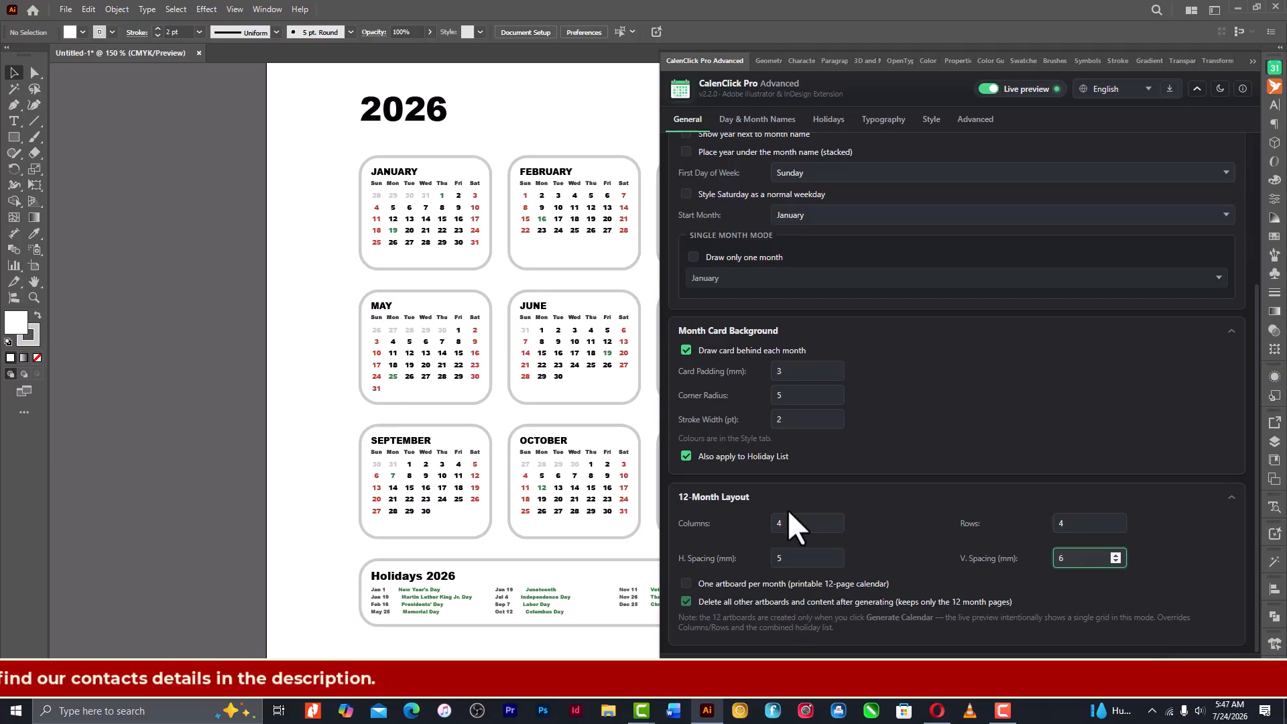
left_click(686, 584)
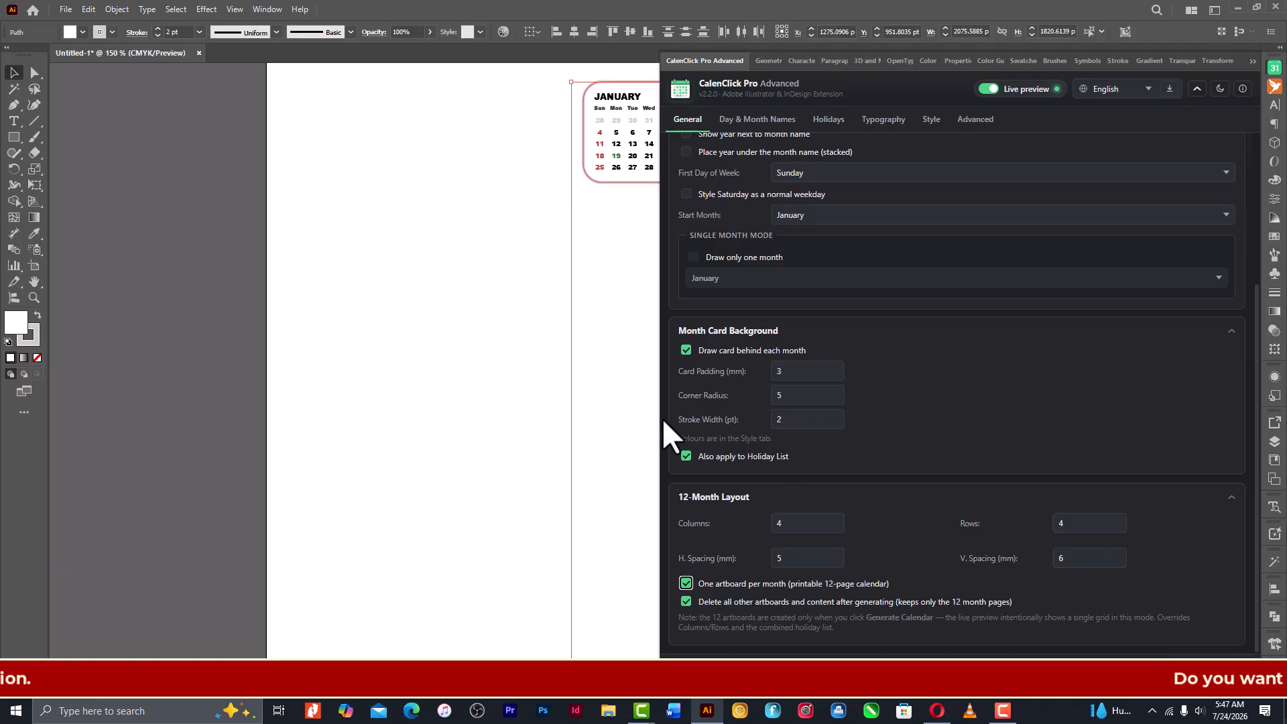
left_click_drag(657, 427, 765, 429)
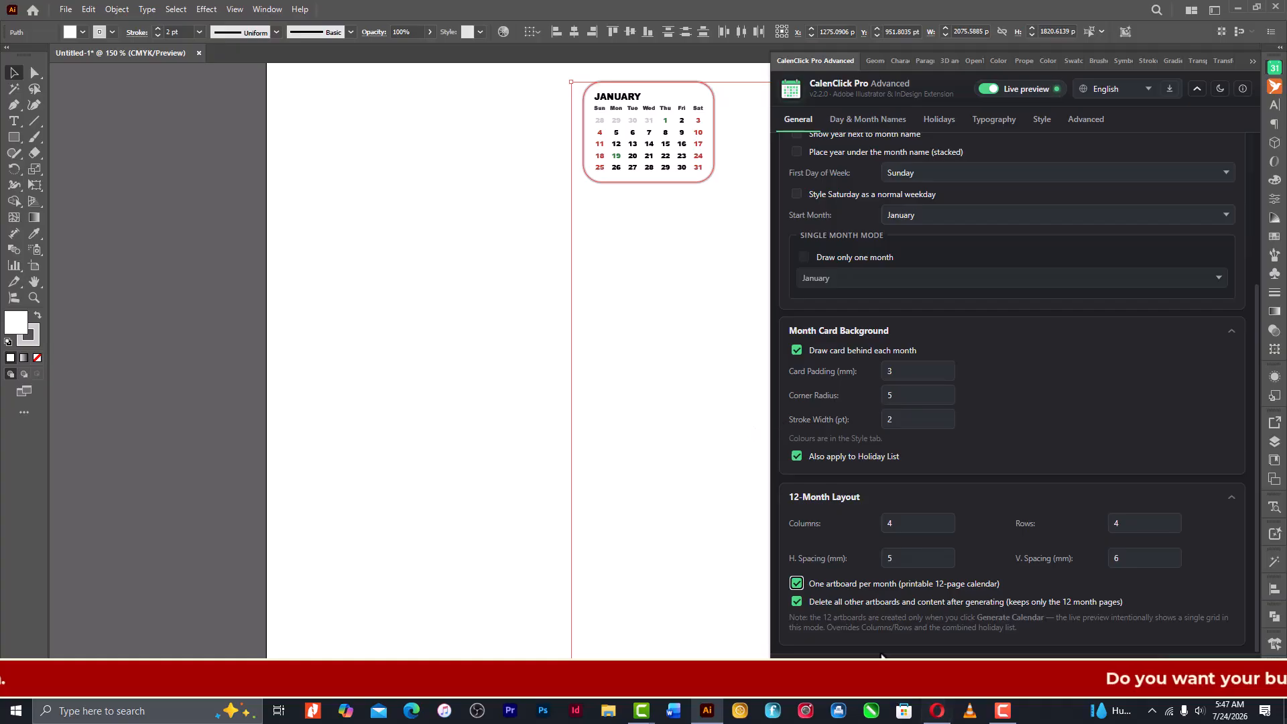
left_click(797, 584)
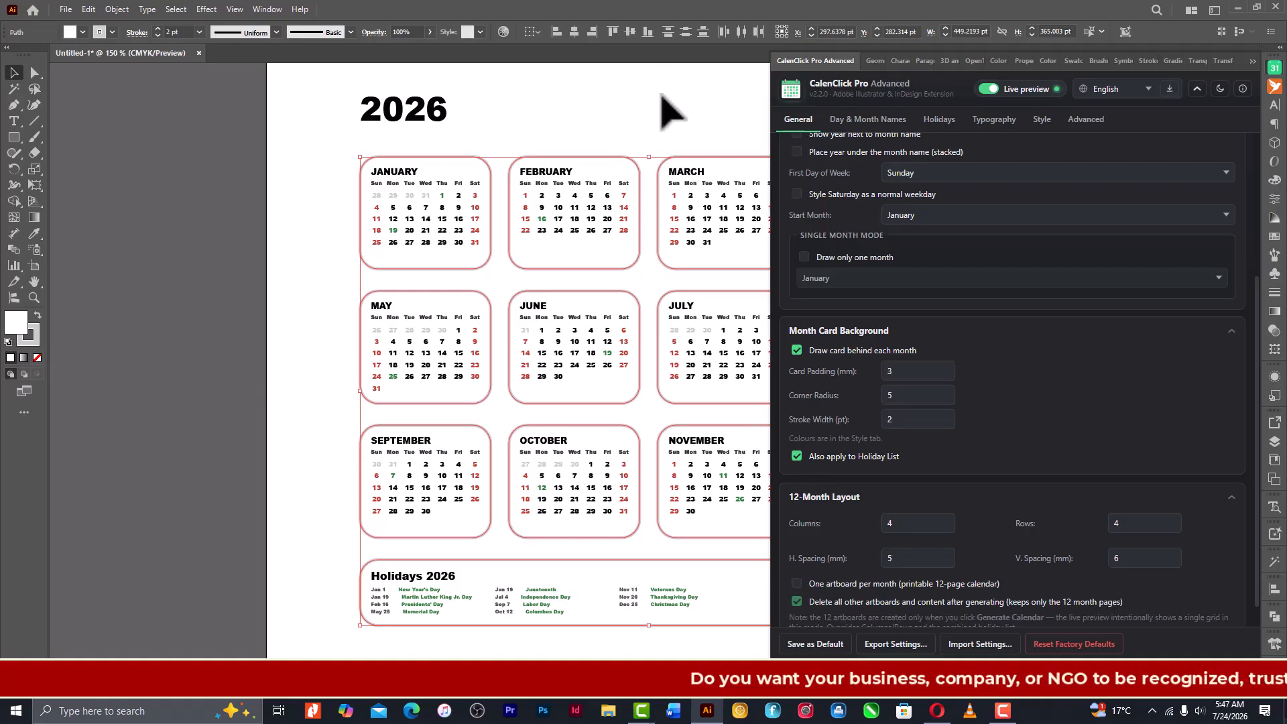
left_click(661, 95)
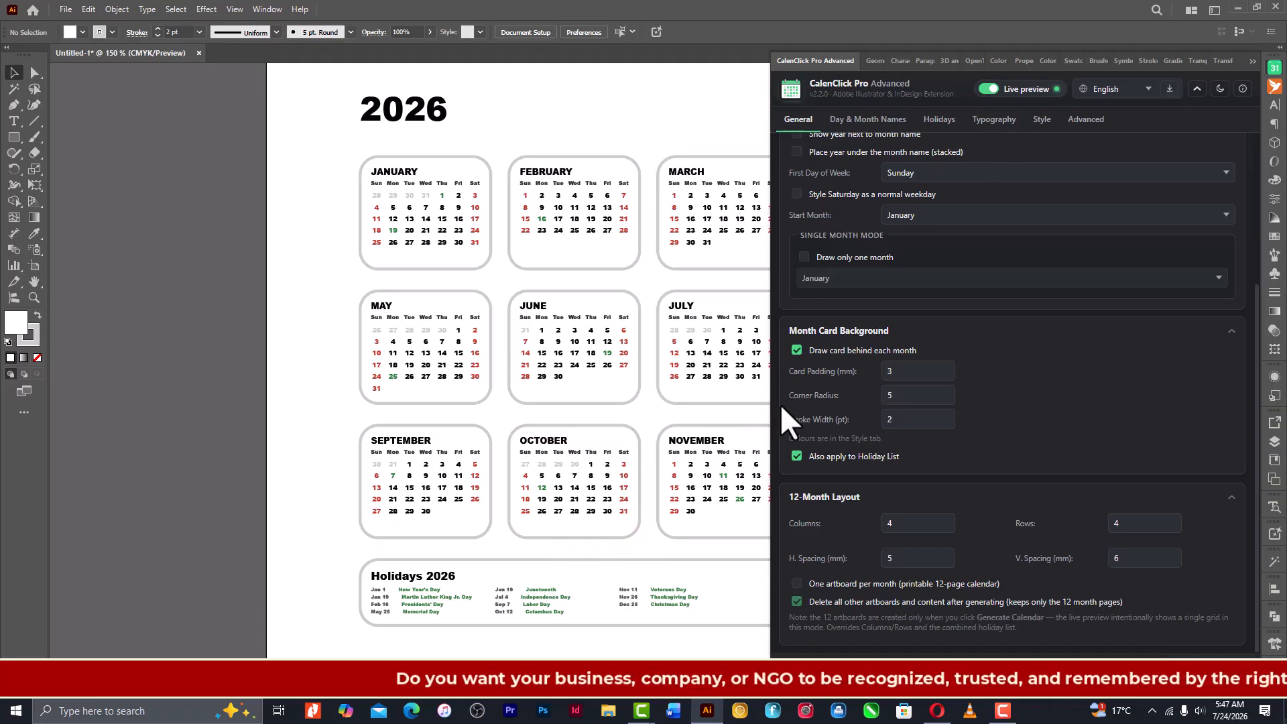
left_click(1252, 62)
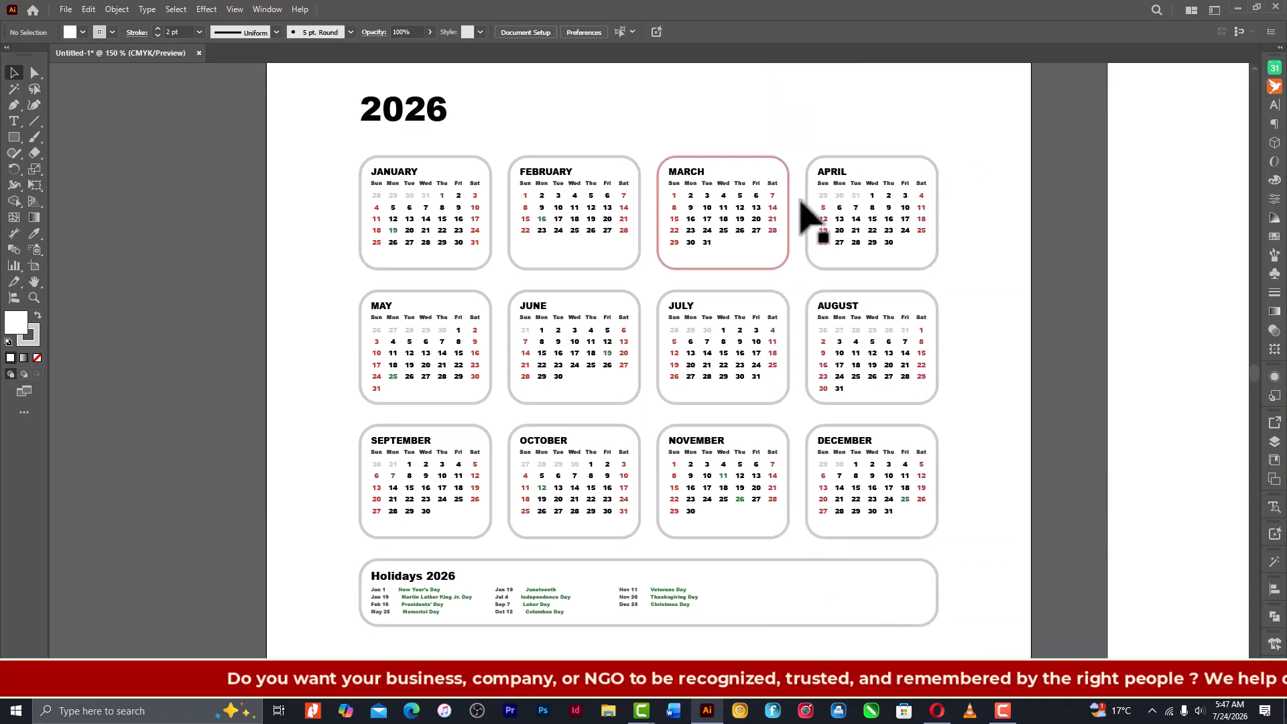